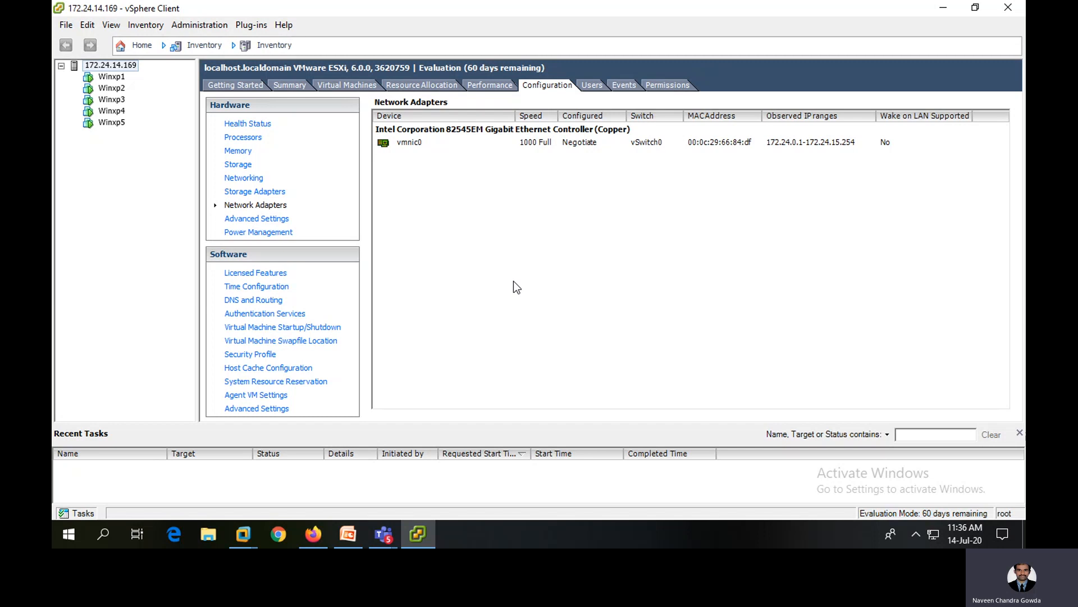
- Examine the vmnic0 network adapter's speed, assigned virtual switch, MAC address and observed IP ranges
{"action": "left_click", "coordinate": [405, 142]}
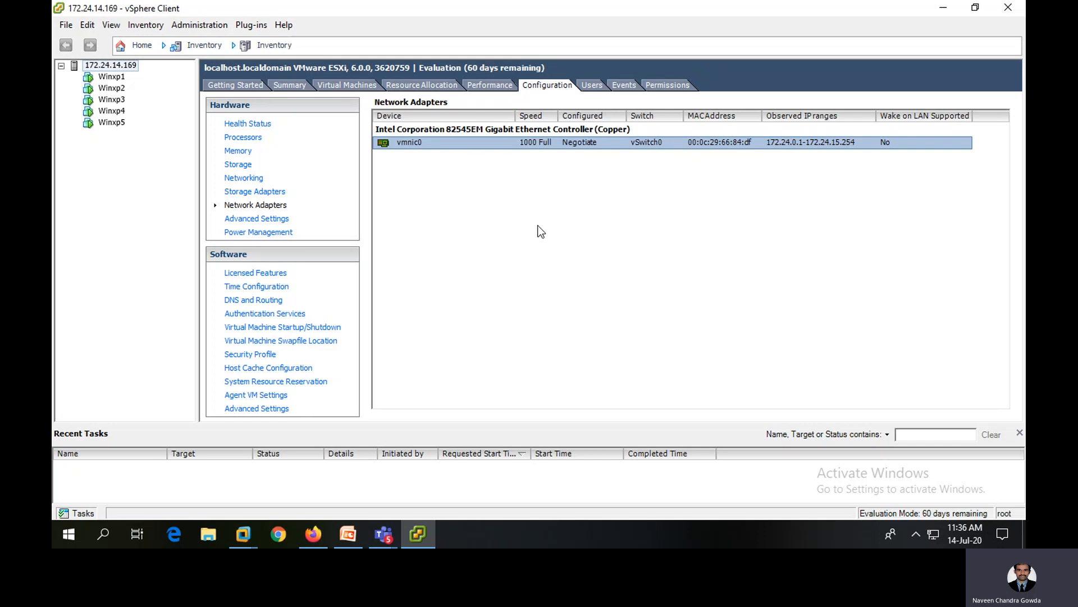
{"action": "left_click", "coordinate": [541, 231]}
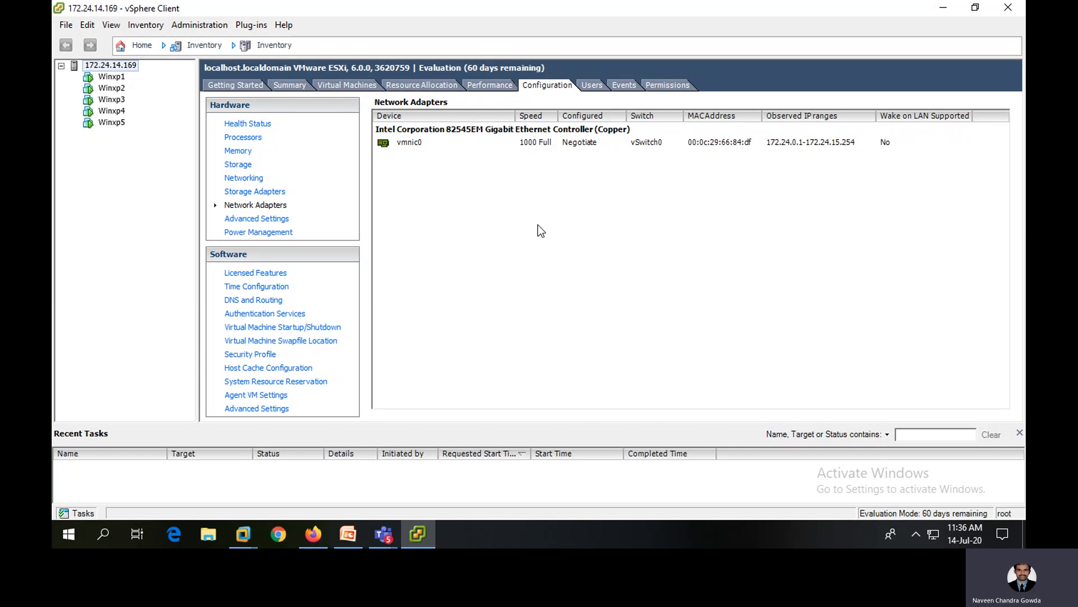
{"action": "left_click", "coordinate": [419, 147]}
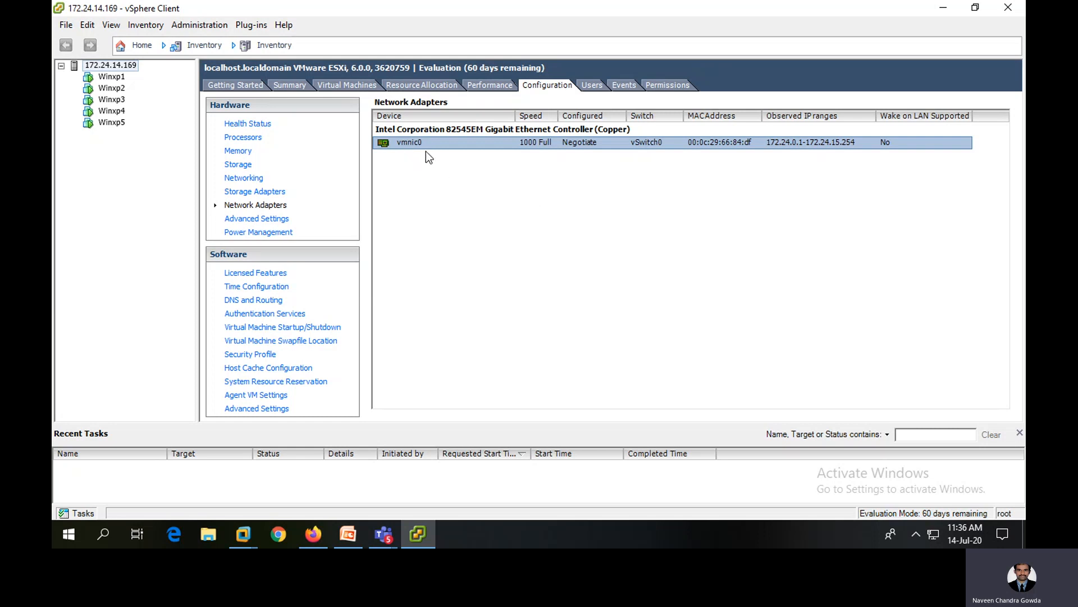
{"action": "left_click", "coordinate": [518, 197]}
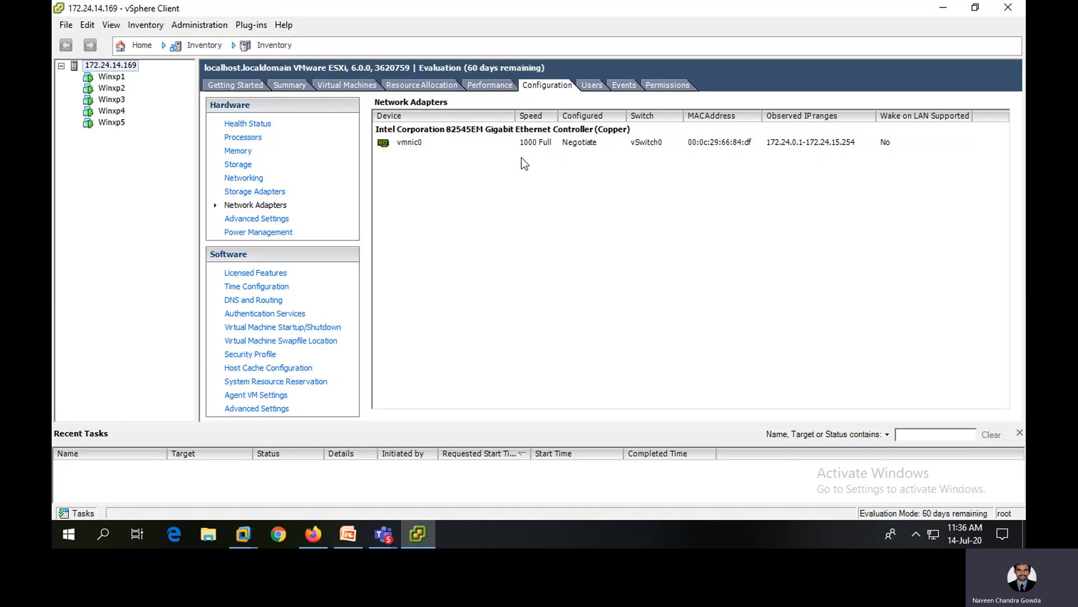
{"action": "left_click", "coordinate": [651, 147]}
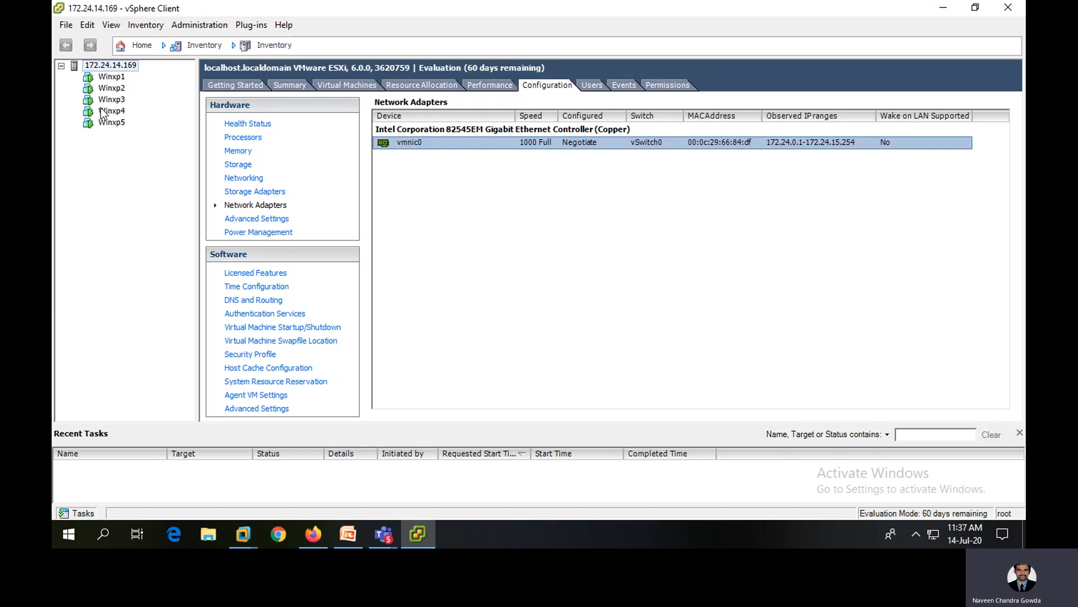
{"action": "left_click", "coordinate": [635, 198]}
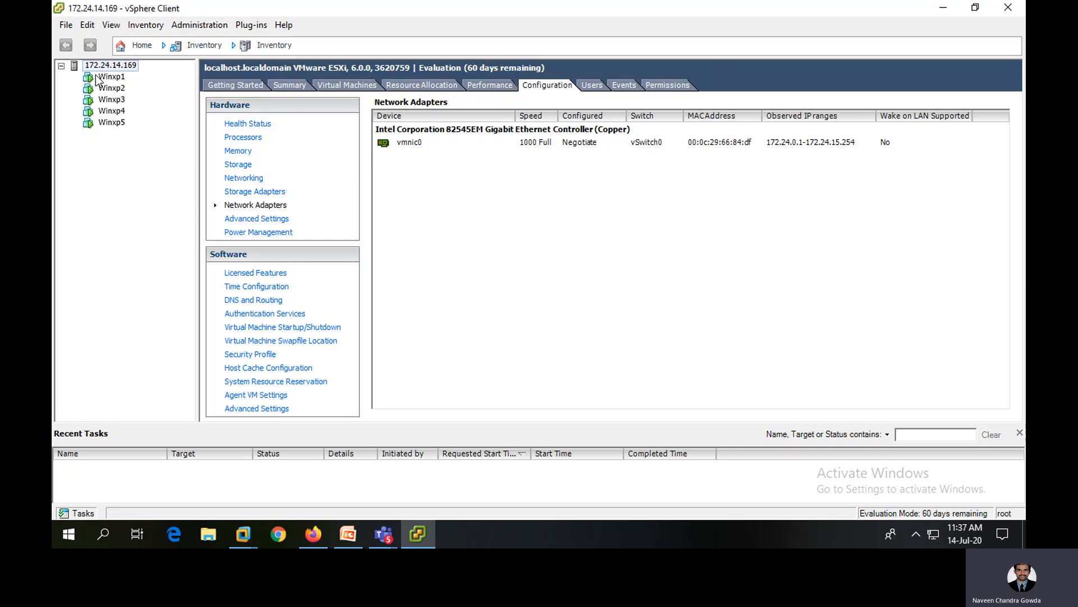
{"action": "right_click", "coordinate": [114, 123]}
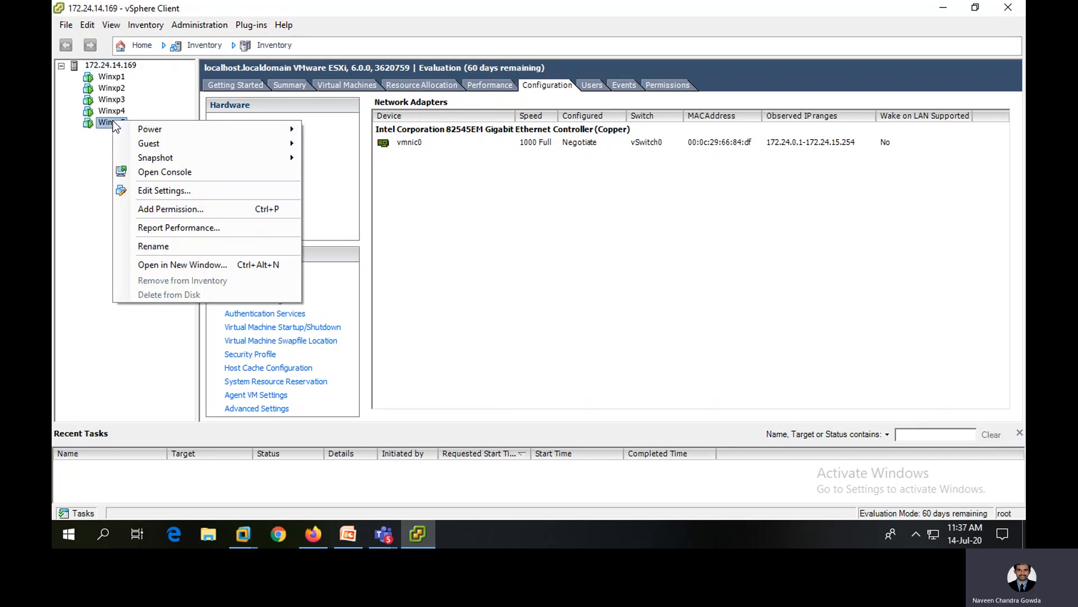
{"action": "left_click", "coordinate": [739, 189]}
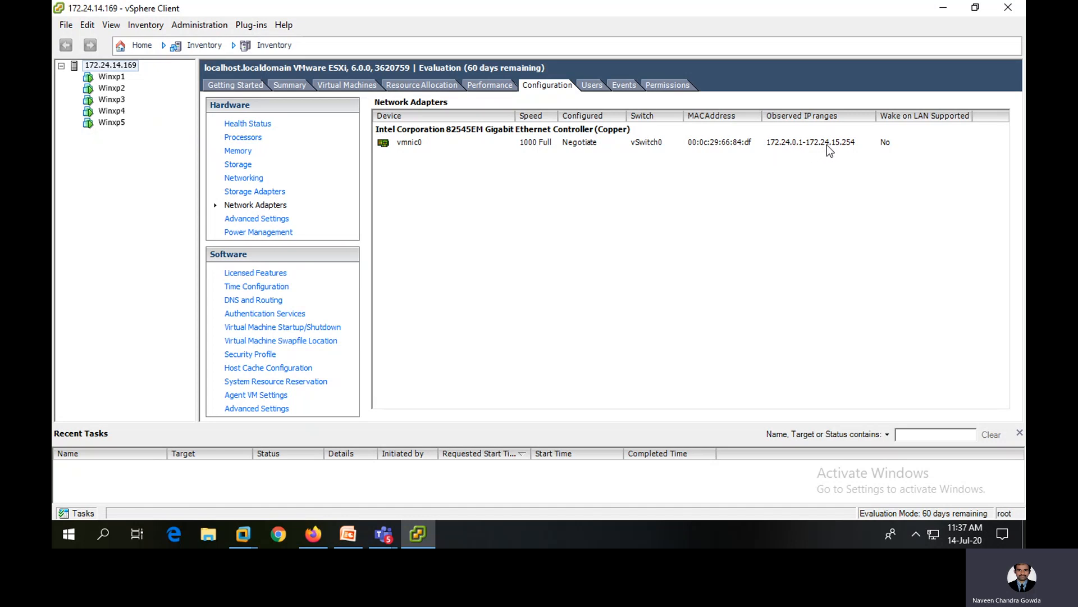
{"action": "left_click", "coordinate": [852, 145]}
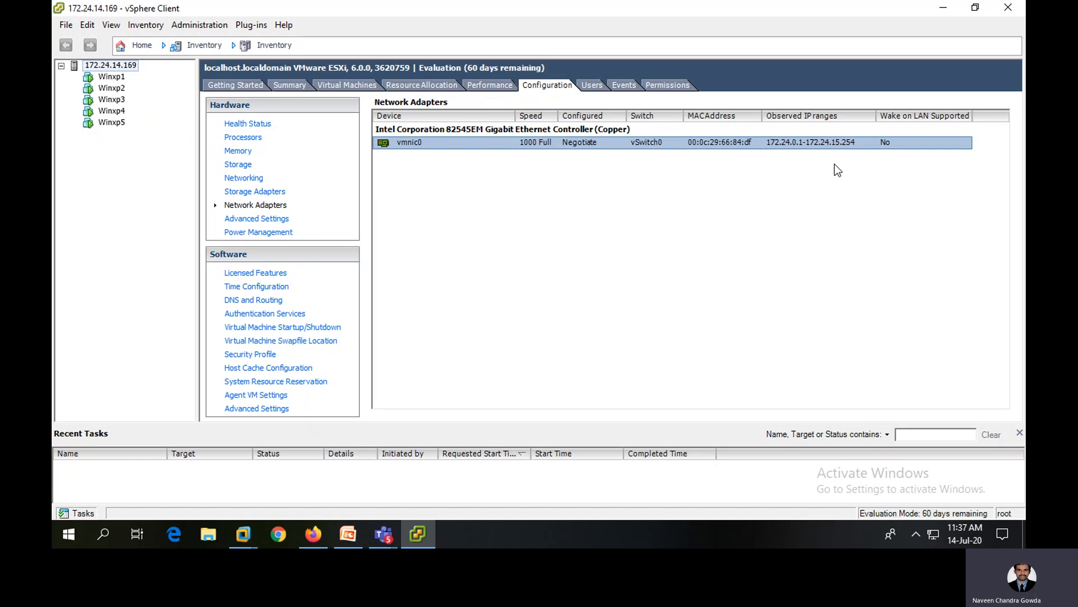
{"action": "left_click", "coordinate": [677, 160]}
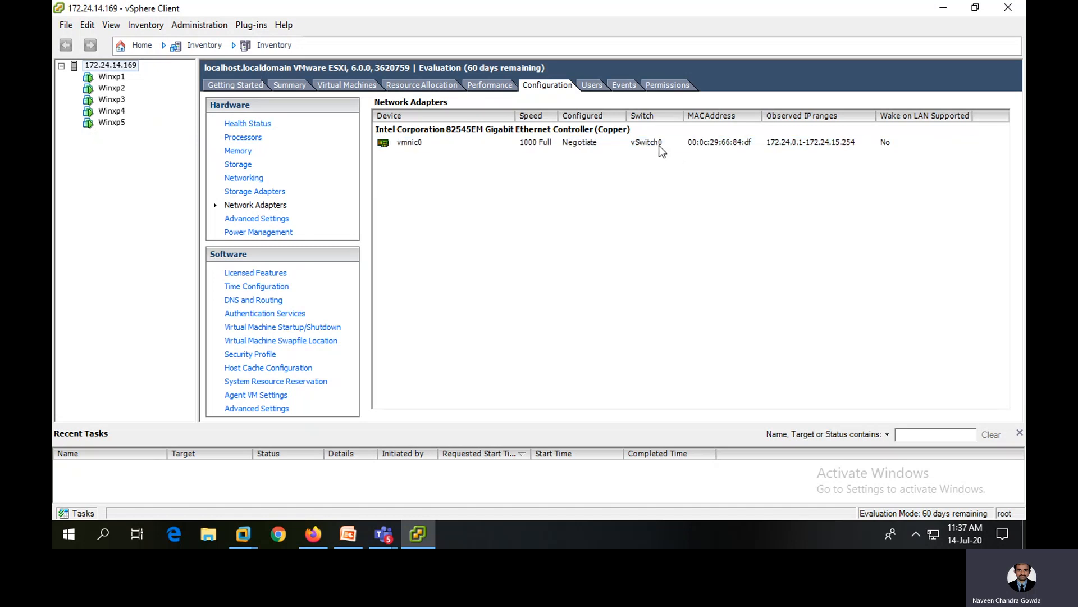
{"action": "left_click", "coordinate": [659, 145]}
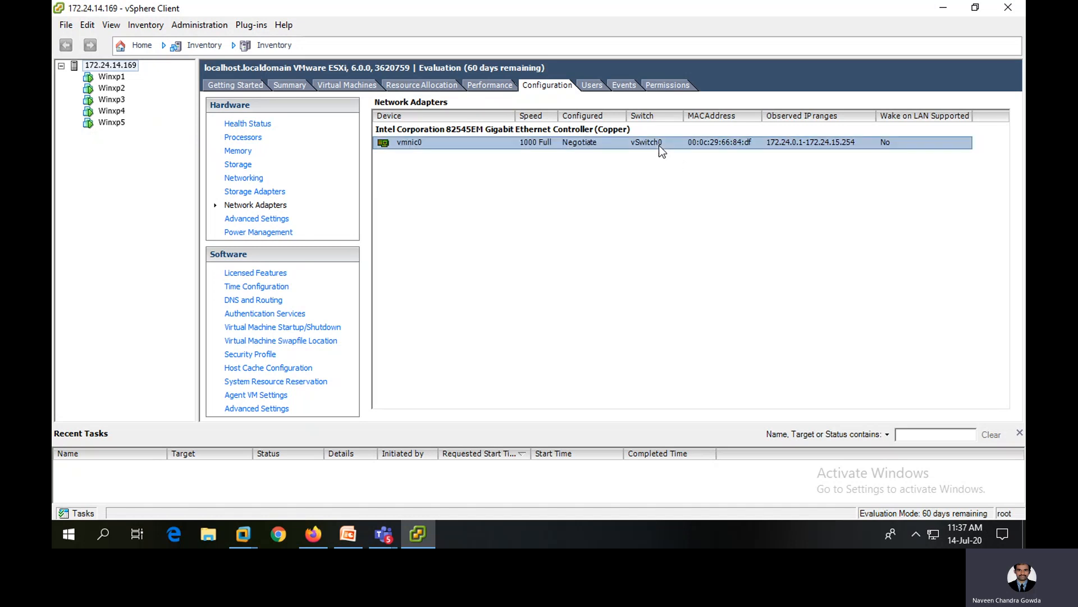
{"action": "left_click", "coordinate": [659, 186]}
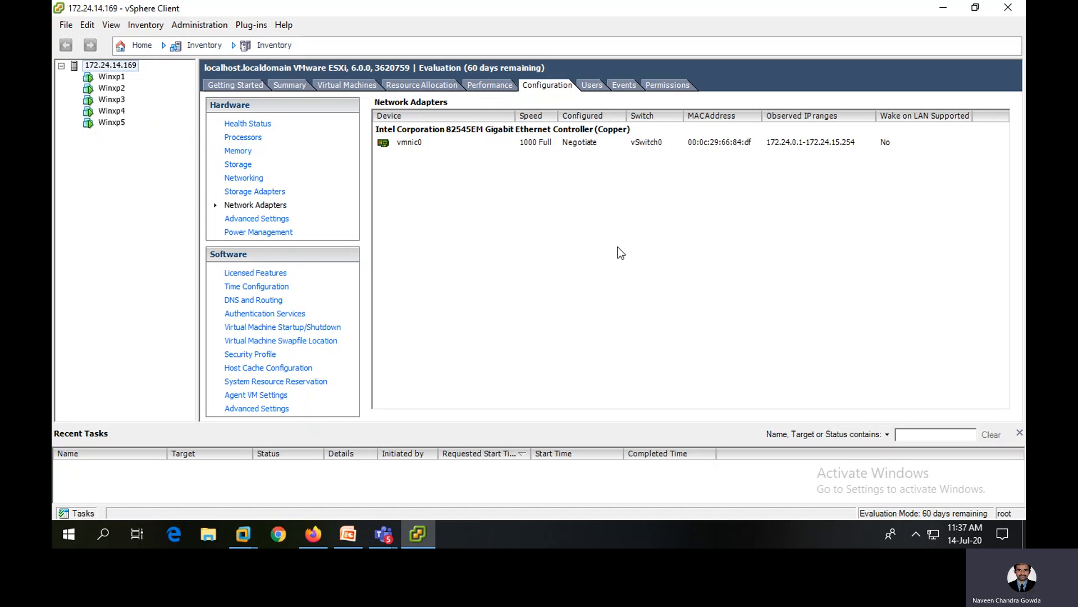
{"action": "left_click", "coordinate": [650, 143]}
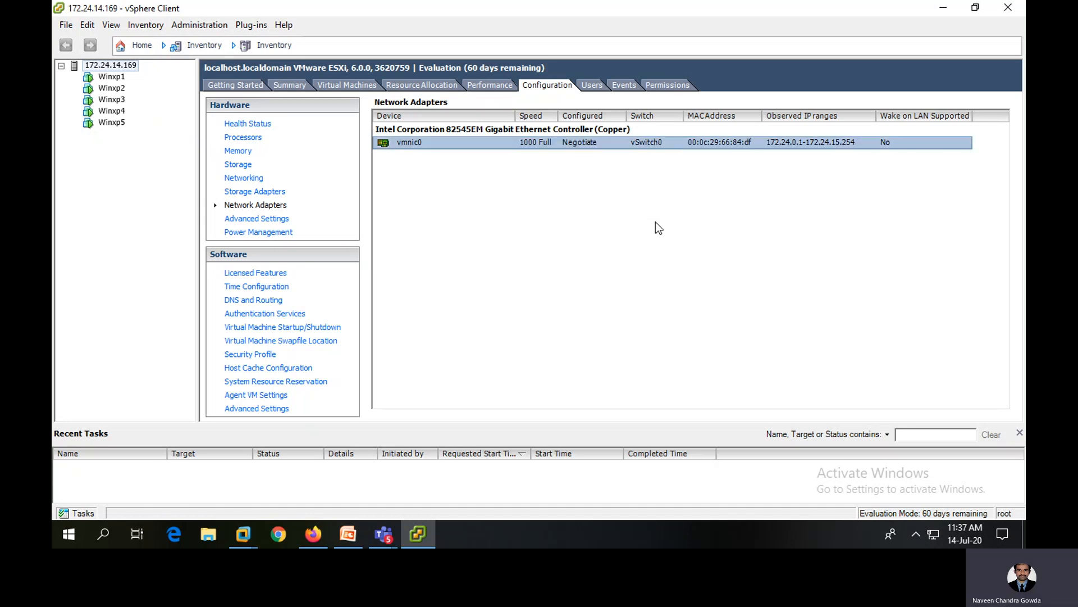
{"action": "left_click", "coordinate": [738, 151]}
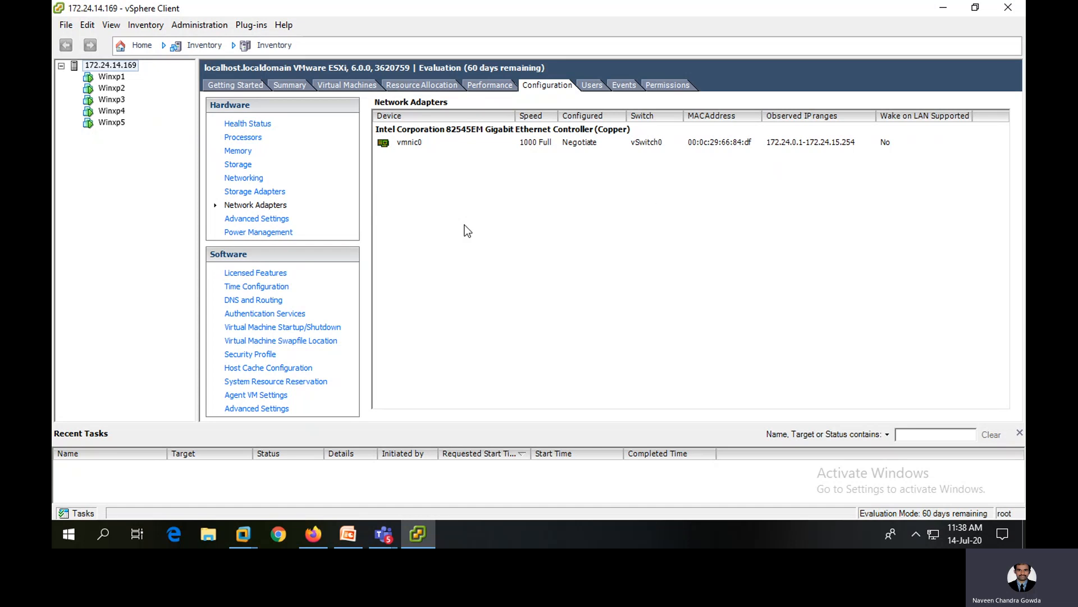
- Open the host's Networking configuration and switch to PowerPoint, showing slide 13 "Output Cases" in a reduced window with the notes area collapsed
{"action": "left_click", "coordinate": [260, 180]}
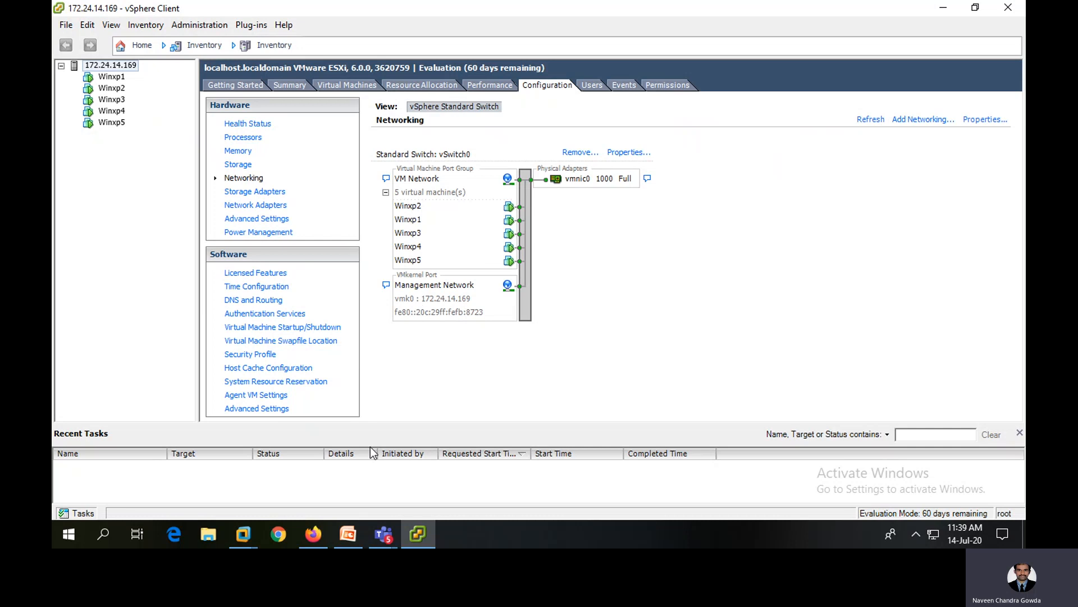
{"action": "left_click", "coordinate": [348, 533]}
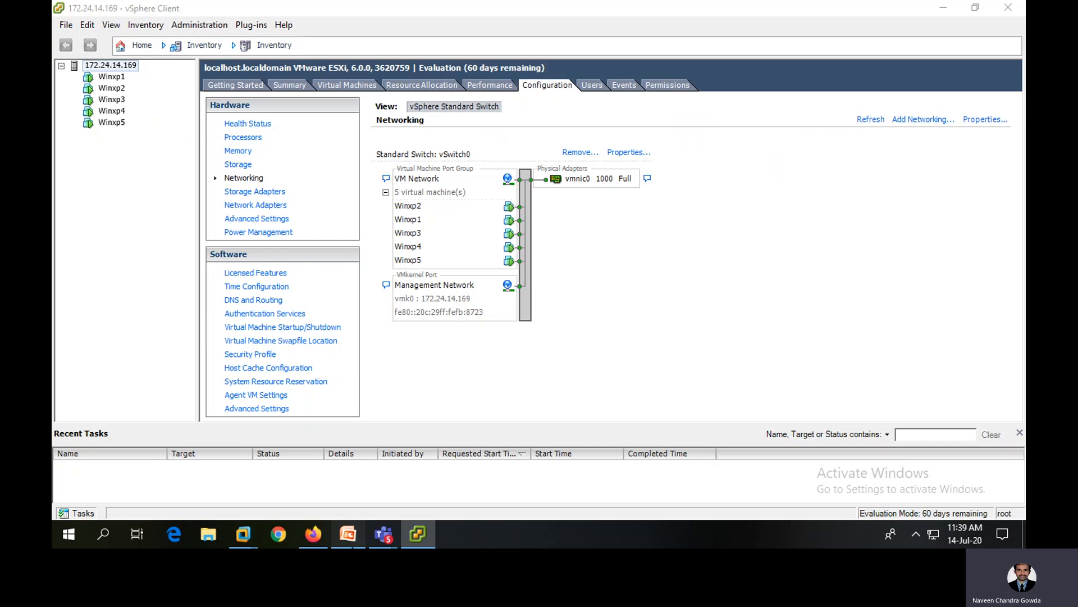
{"action": "key", "text": "Escape"}
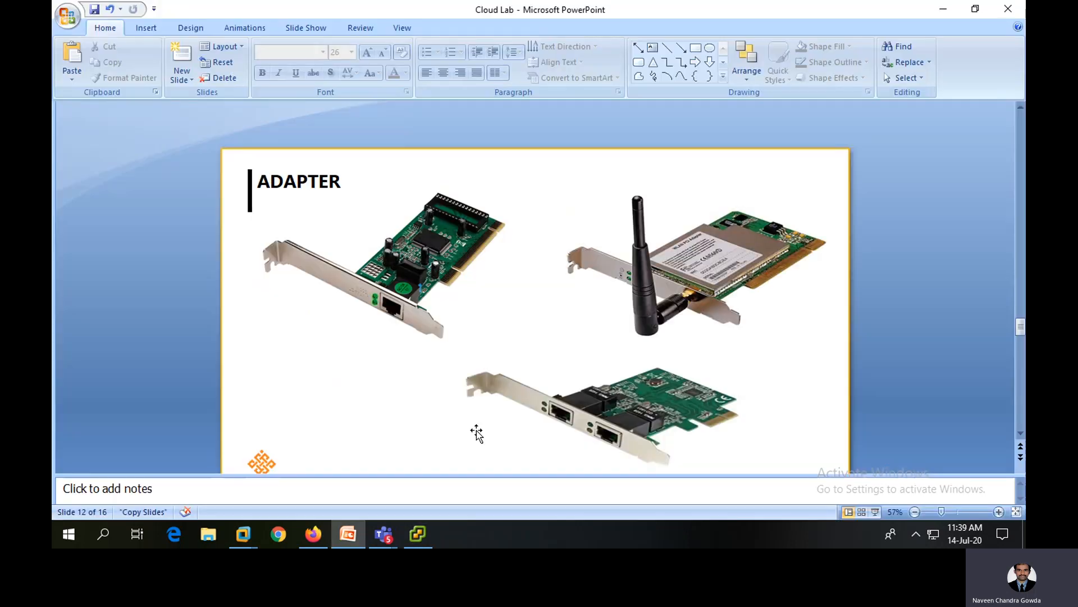
{"action": "scroll", "coordinate": [476, 412], "scroll_direction": "down", "scroll_amount": 2}
{"action": "left_click", "coordinate": [976, 9]}
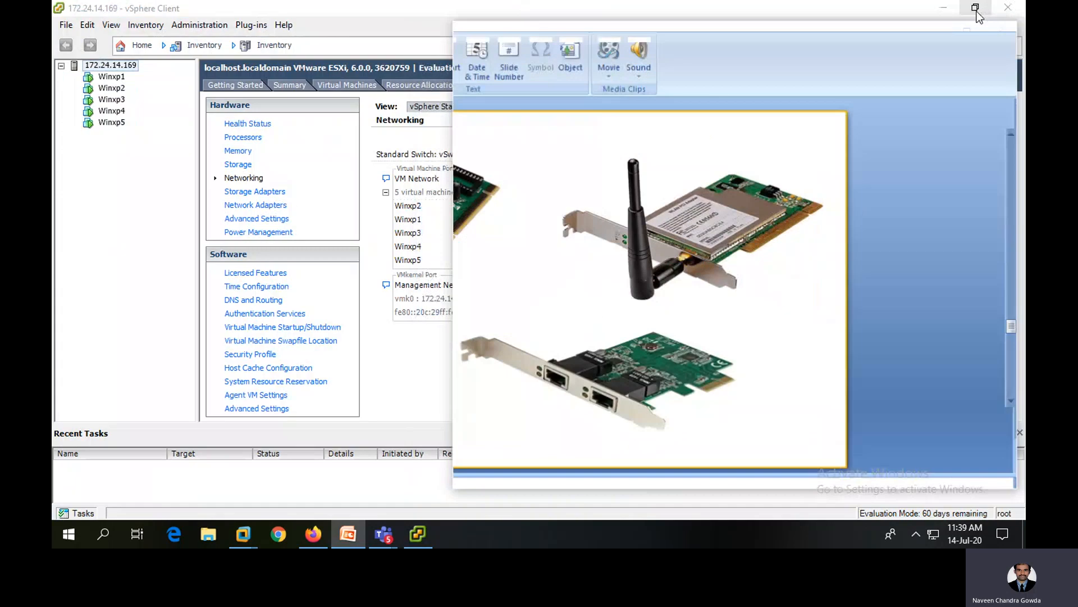
{"action": "scroll", "coordinate": [770, 288], "scroll_direction": "down", "scroll_amount": 2}
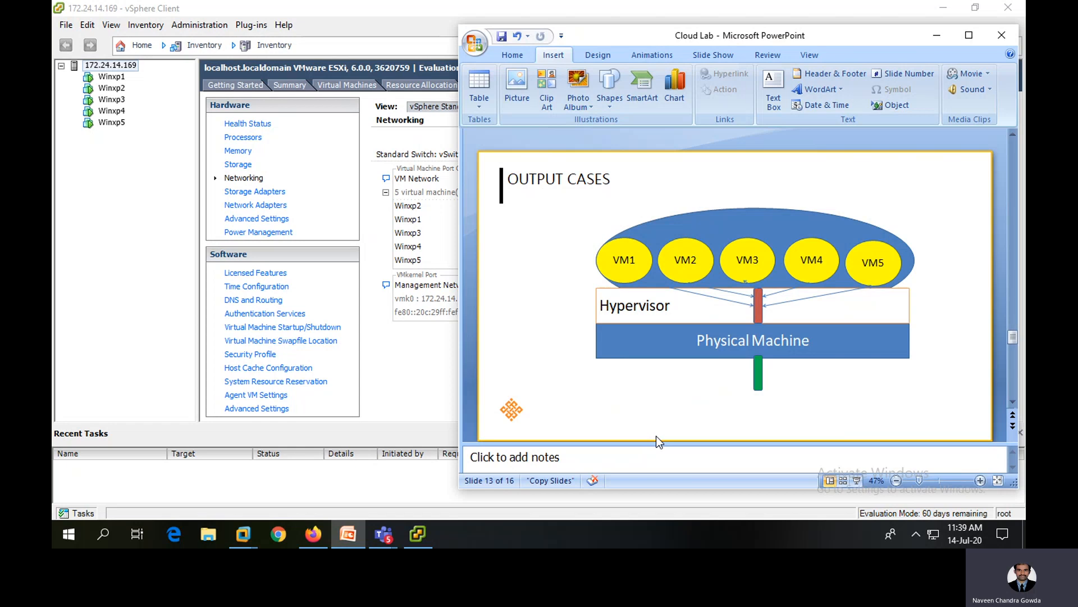
{"action": "left_click_drag", "start_coordinate": [656, 436], "coordinate": [661, 470]}
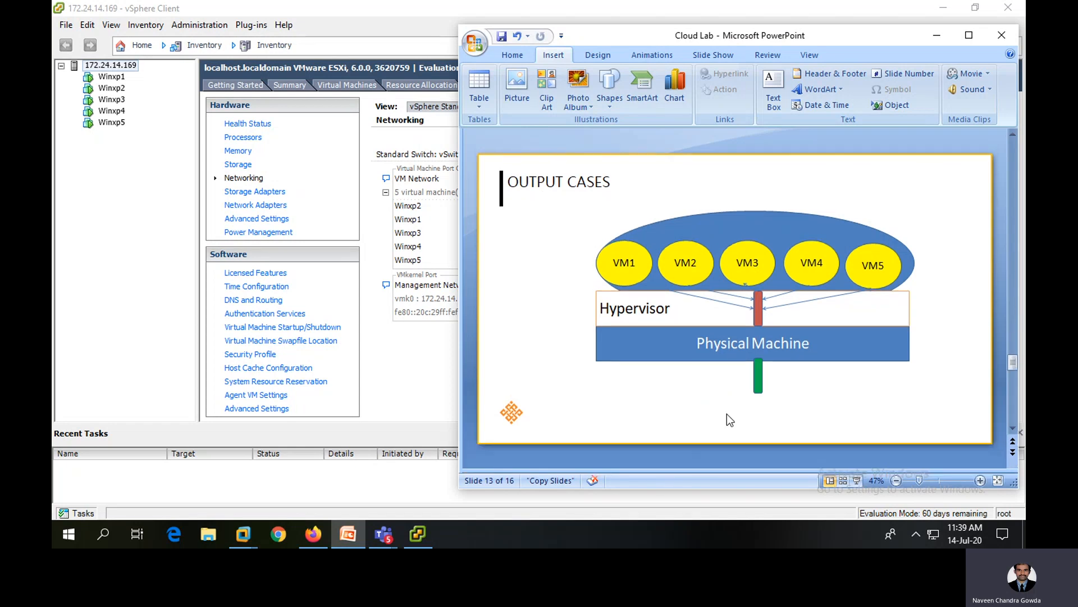
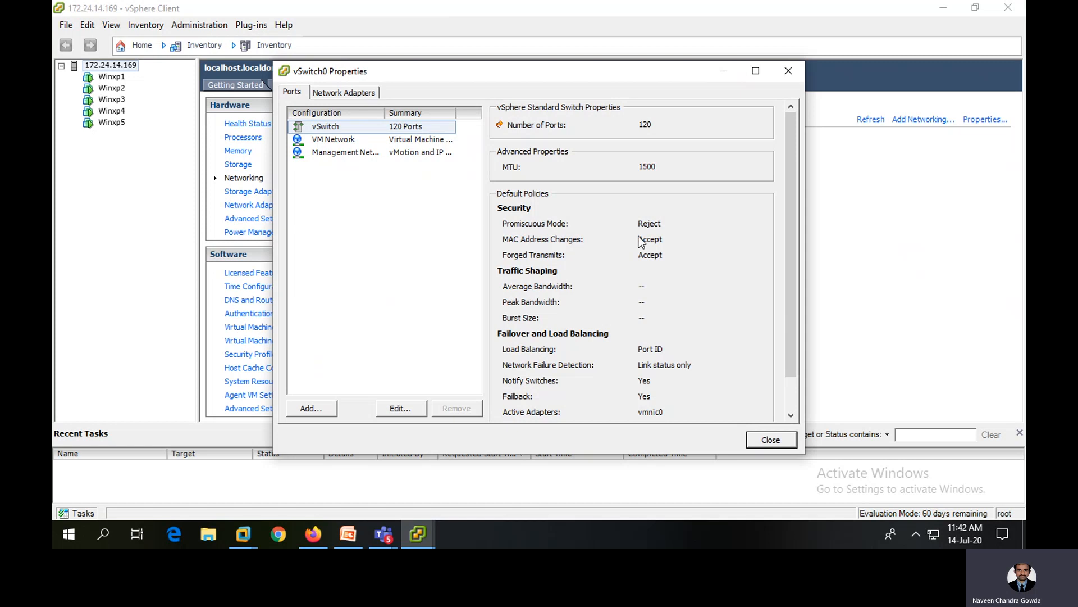
- Open the vSwitch settings for editing and review the port count choices and MTU, keeping the number of ports at 120
{"action": "left_click", "coordinate": [338, 128]}
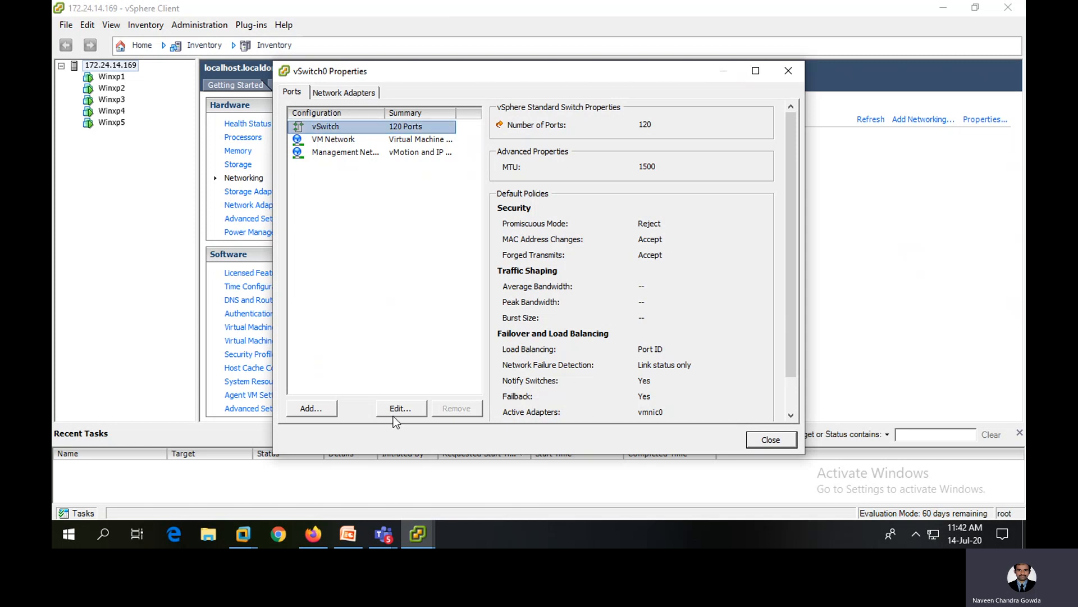
{"action": "left_click", "coordinate": [421, 406]}
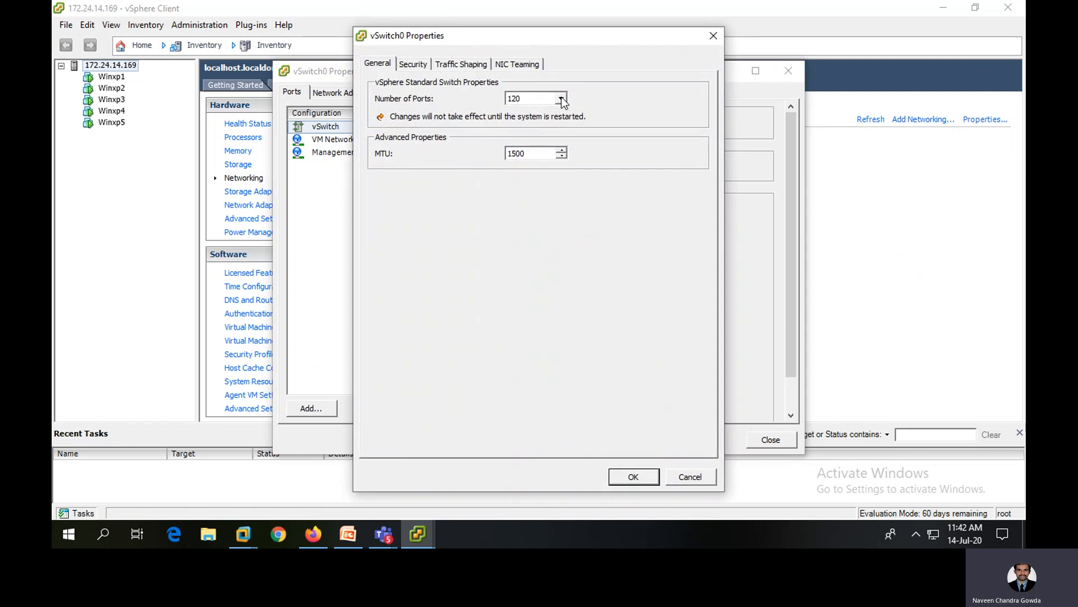
{"action": "left_click", "coordinate": [561, 99]}
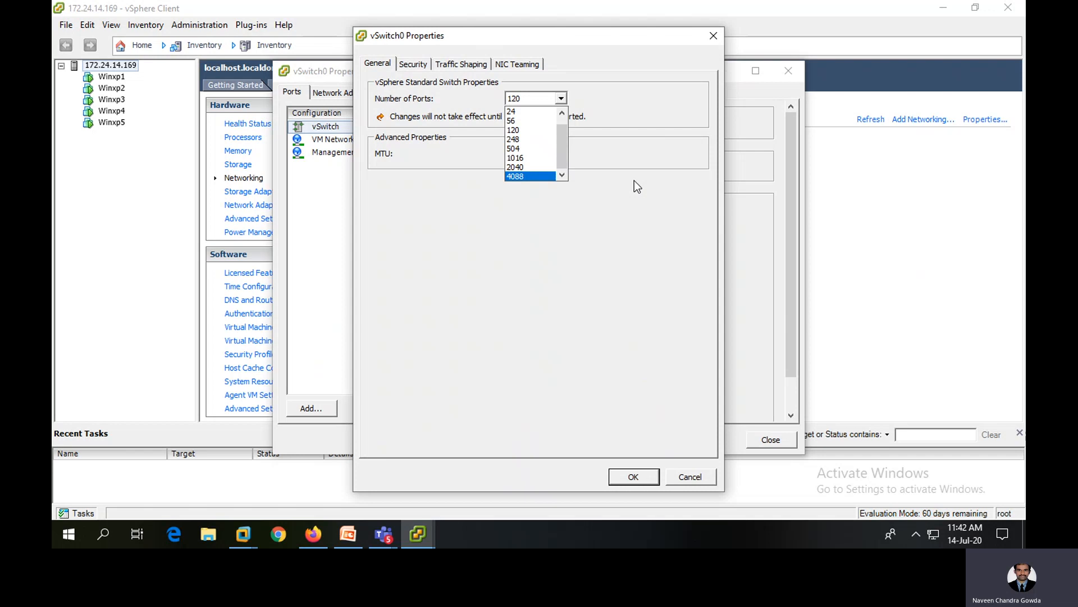
{"action": "left_click", "coordinate": [529, 133]}
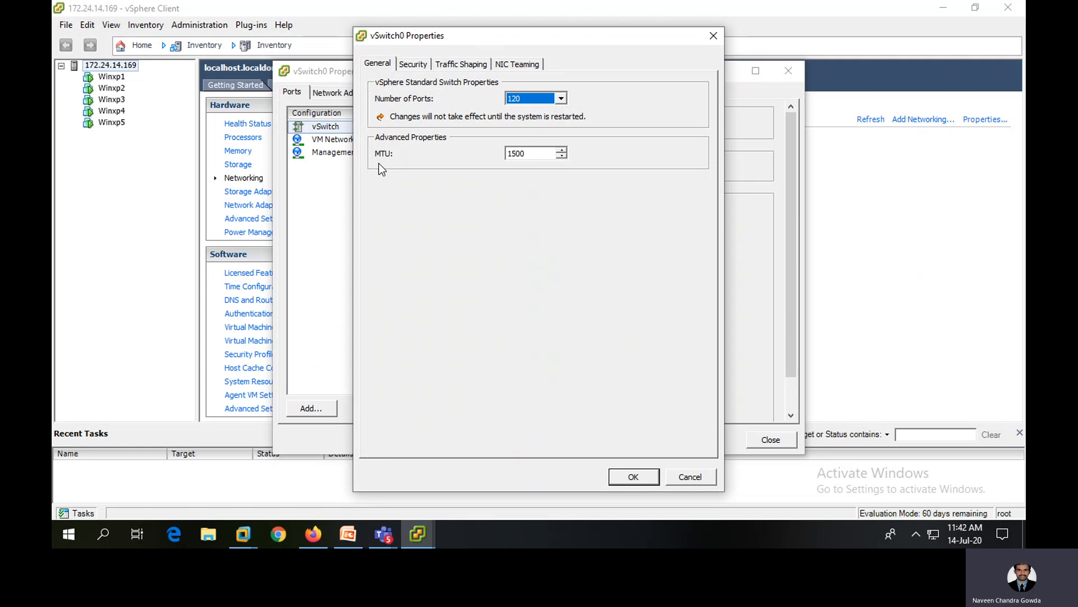
{"action": "double_click", "coordinate": [540, 155]}
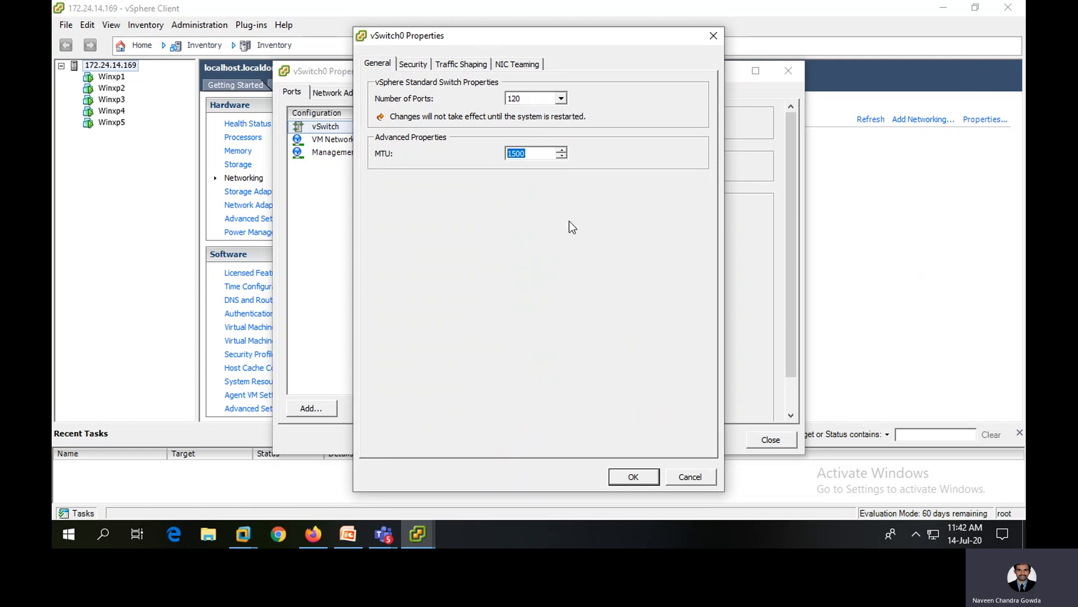
{"action": "left_click", "coordinate": [534, 152]}
- Try Reject for MAC Address Changes in the vSwitch security policy, and set it back to Accept
{"action": "left_click", "coordinate": [418, 64]}
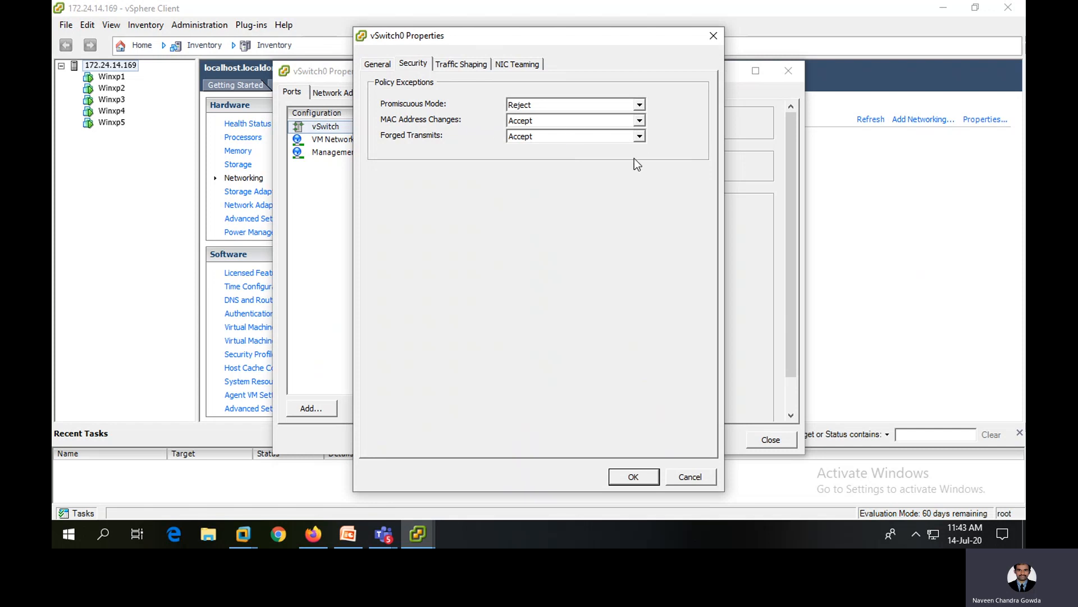
{"action": "left_click", "coordinate": [632, 120]}
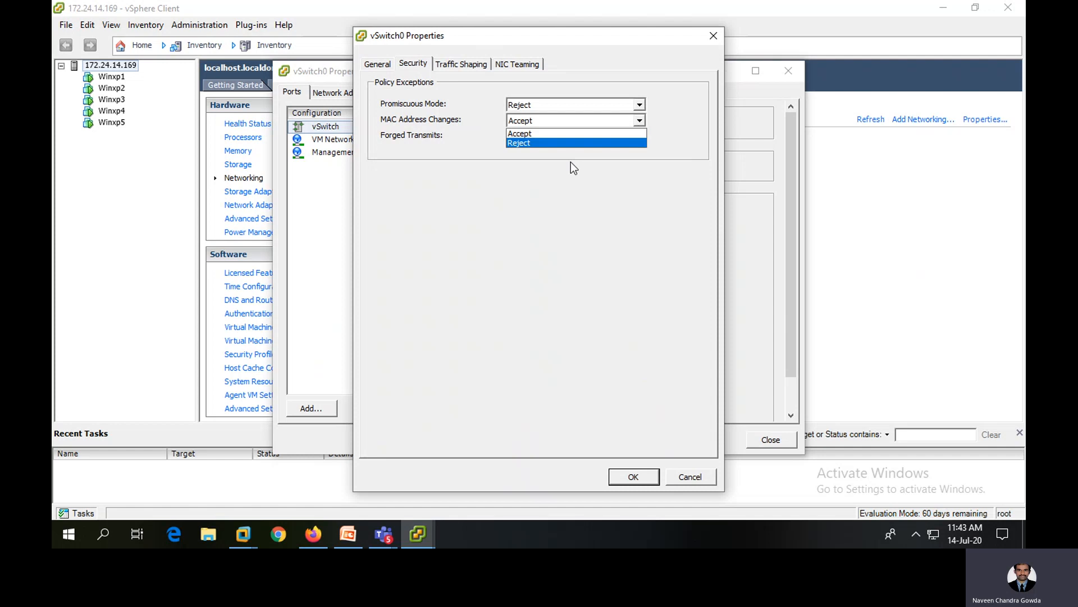
{"action": "left_click", "coordinate": [574, 150]}
{"action": "left_click", "coordinate": [638, 121]}
{"action": "left_click", "coordinate": [580, 144]}
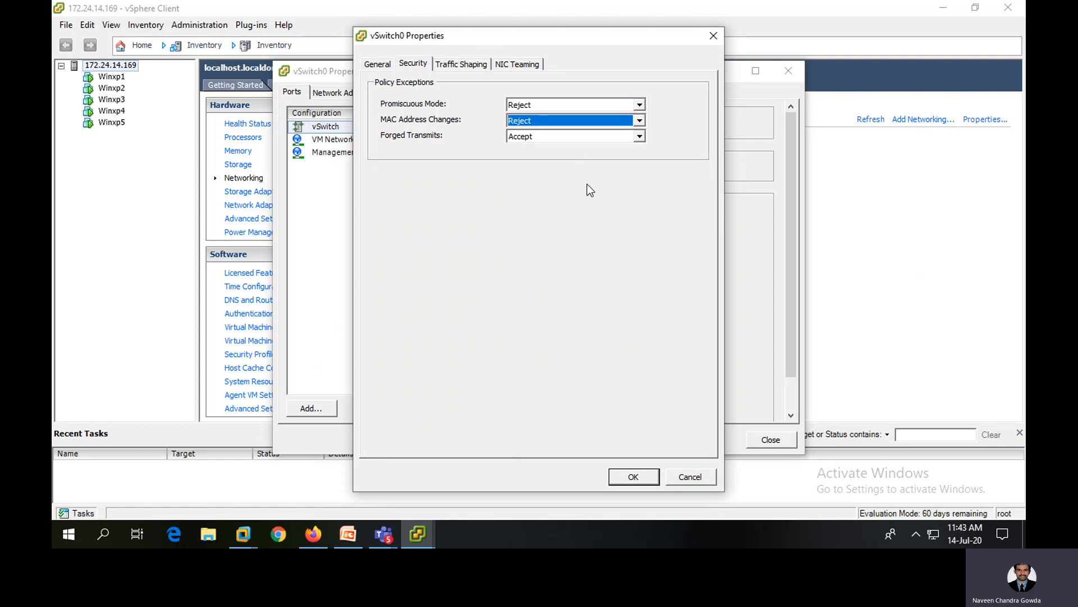
{"action": "left_click", "coordinate": [623, 121]}
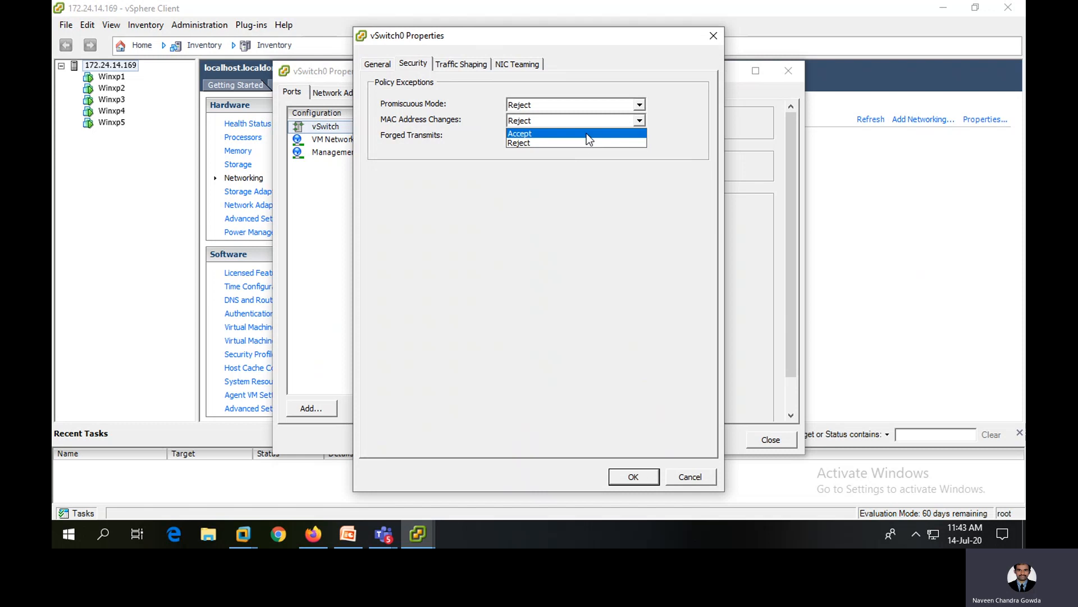
{"action": "left_click", "coordinate": [587, 133]}
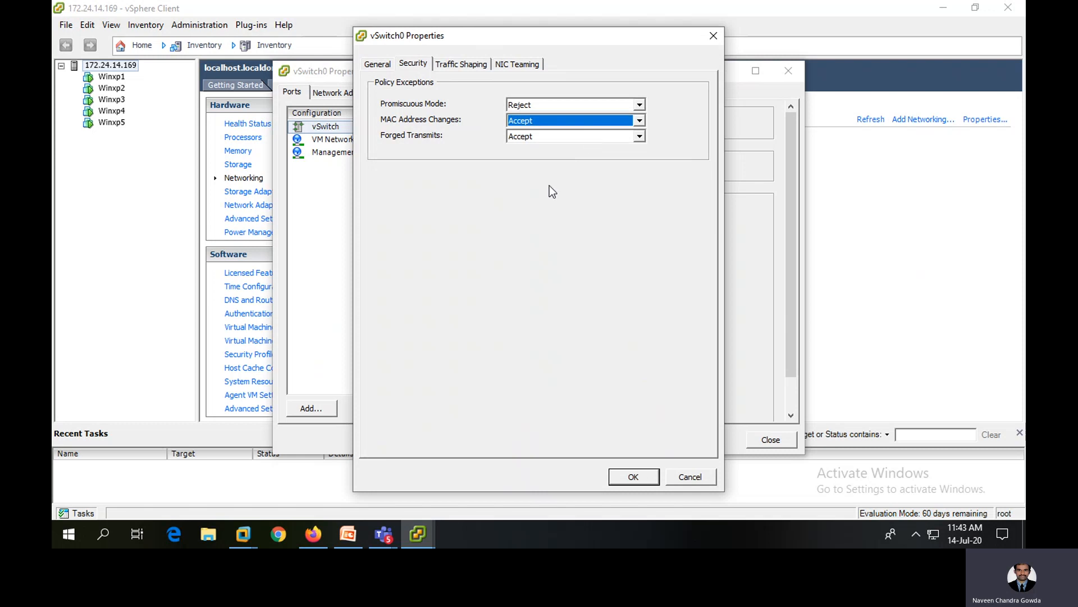
- Try enabling traffic shaping for the vSwitch, review the bandwidth and burst size fields, and set the status back to Disabled
{"action": "left_click", "coordinate": [462, 64]}
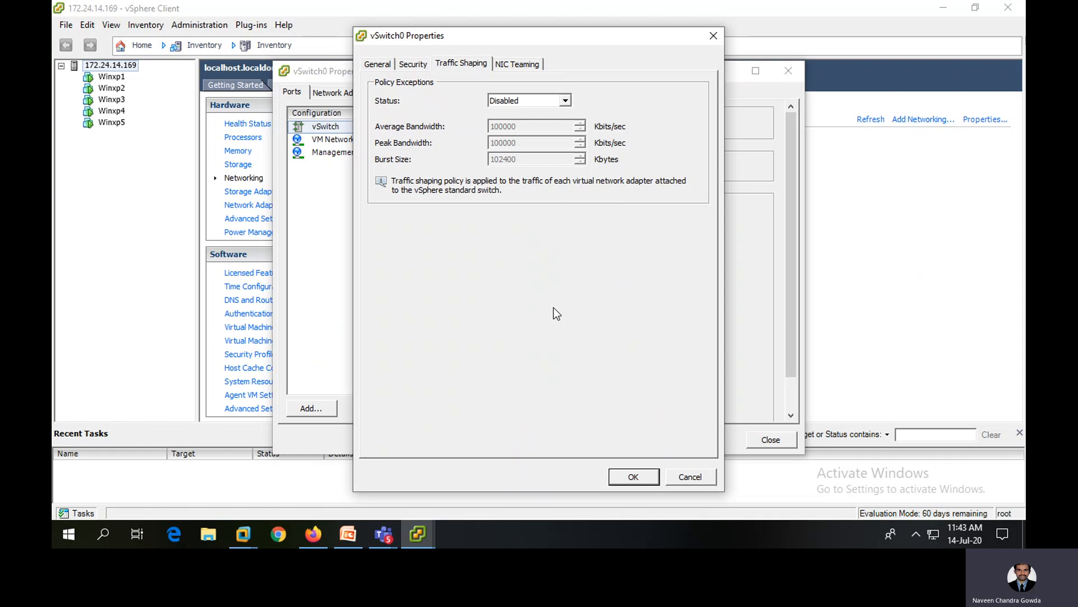
{"action": "left_click", "coordinate": [565, 101]}
{"action": "left_click", "coordinate": [542, 120]}
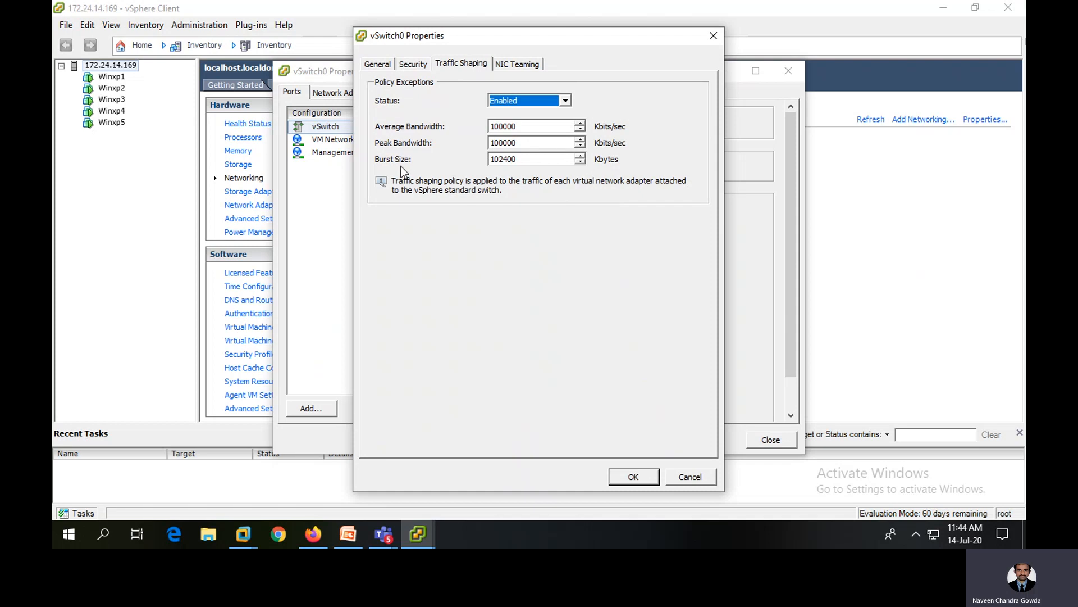
{"action": "left_click", "coordinate": [517, 160]}
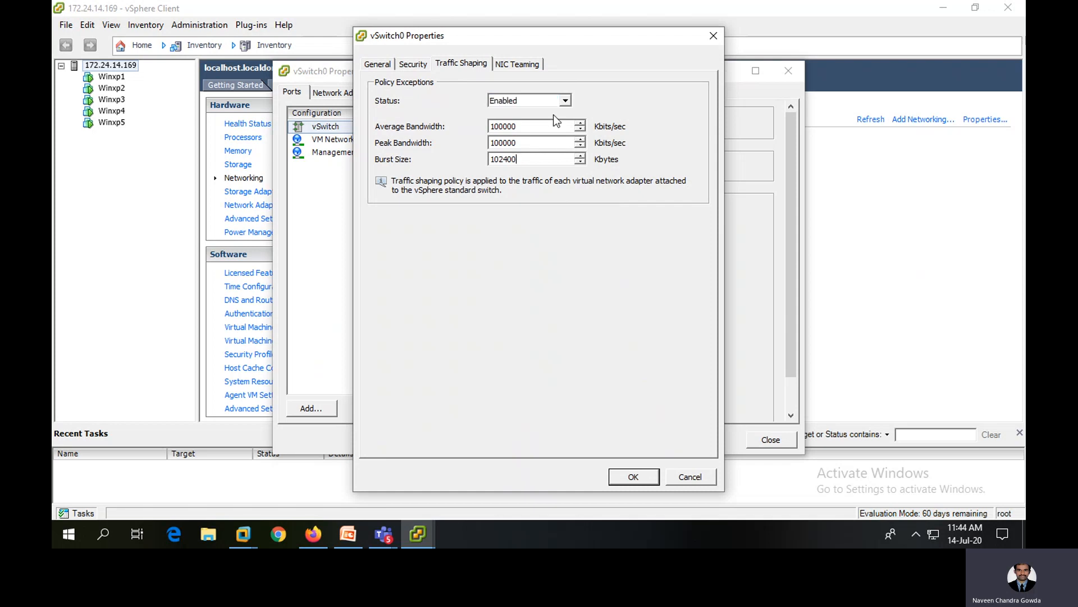
{"action": "left_click", "coordinate": [565, 100]}
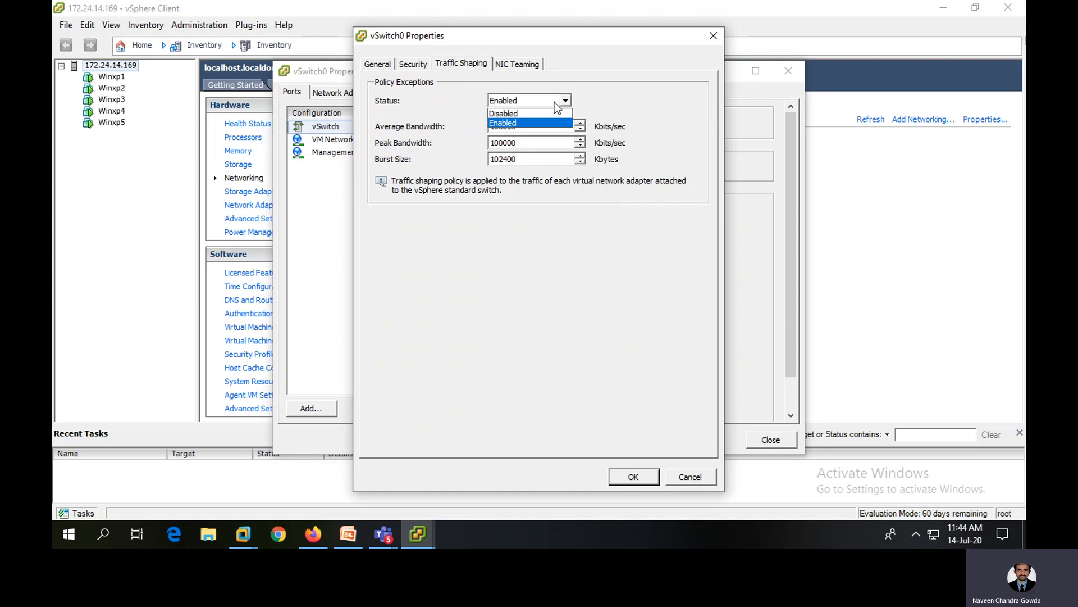
{"action": "left_click", "coordinate": [541, 113]}
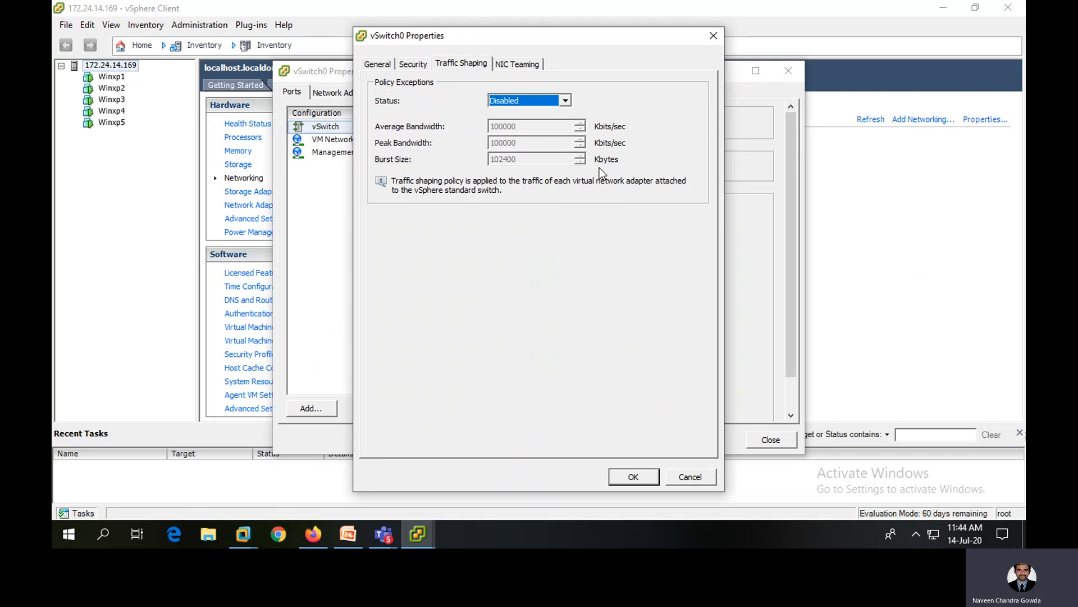
- Review the NIC teaming policy and accept the vSwitch settings, then view the VM Network port group's policies and close the properties
{"action": "left_click", "coordinate": [518, 65]}
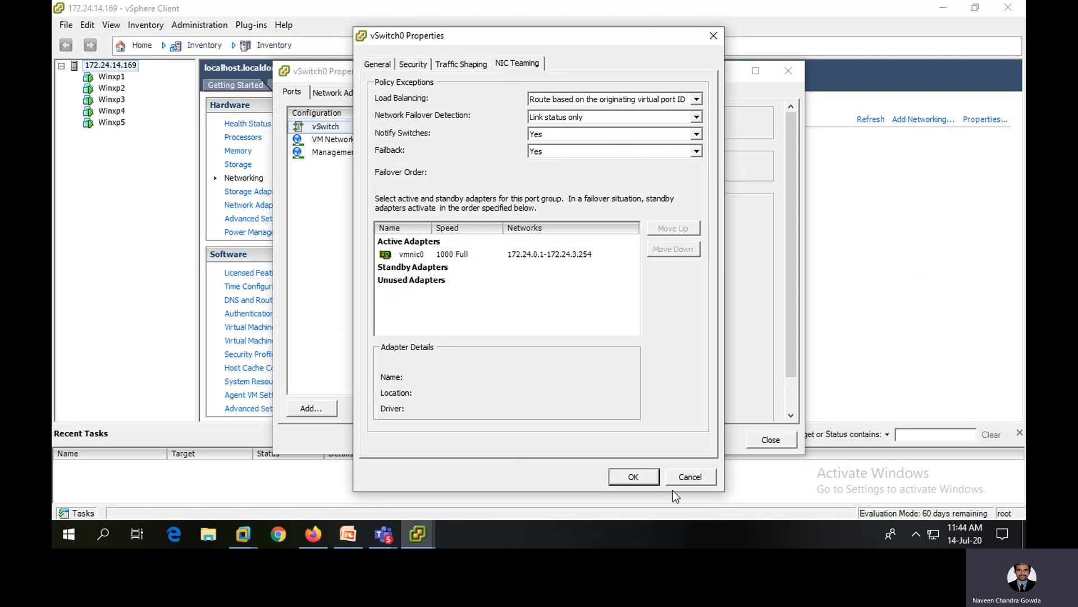
{"action": "left_click", "coordinate": [633, 477]}
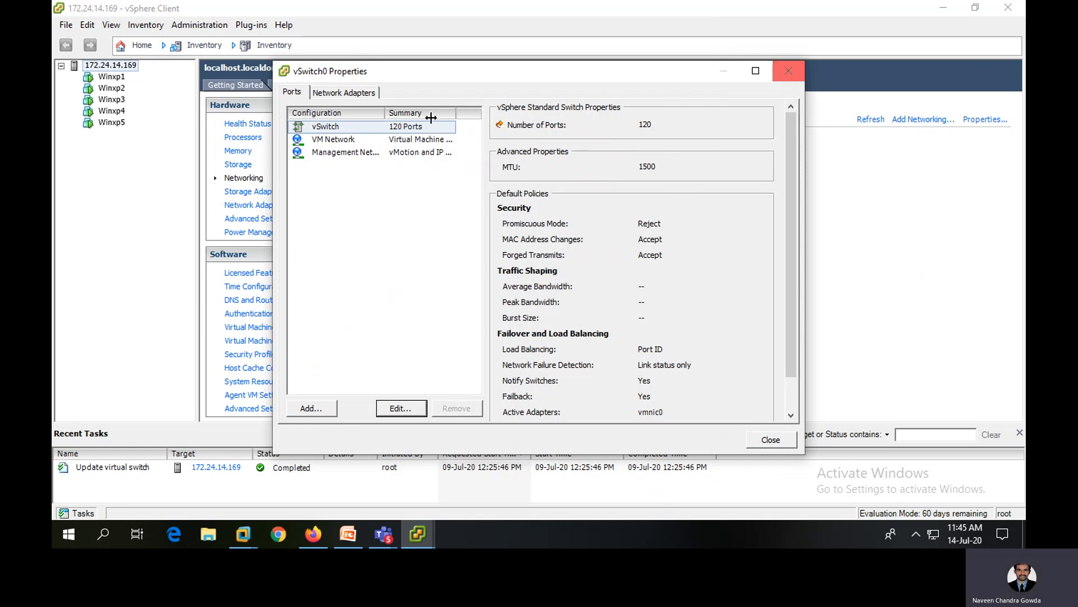
{"action": "left_click", "coordinate": [317, 138]}
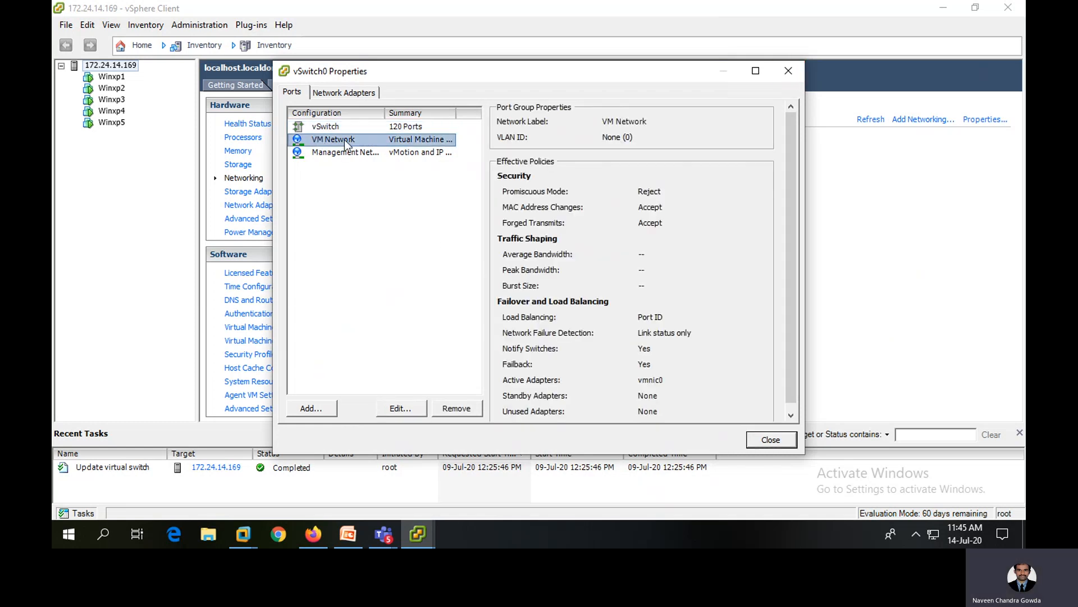
{"action": "left_click", "coordinate": [801, 62]}
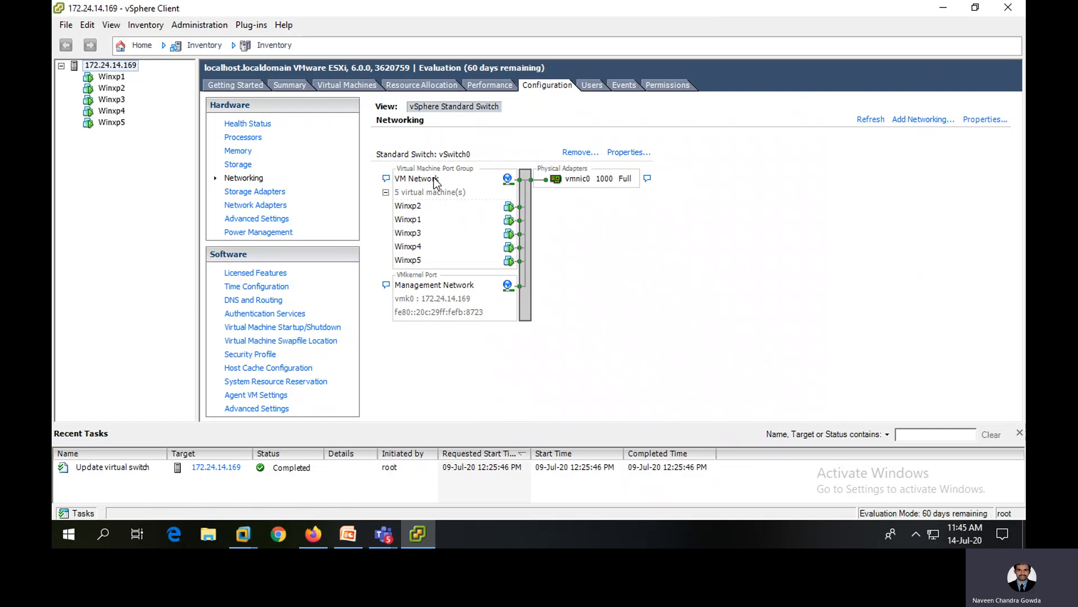
- Switch to PowerPoint to examine the "Output Cases" diagram of VMs, hypervisor and physical machine, and return to the vSphere Client
{"action": "left_click", "coordinate": [348, 533]}
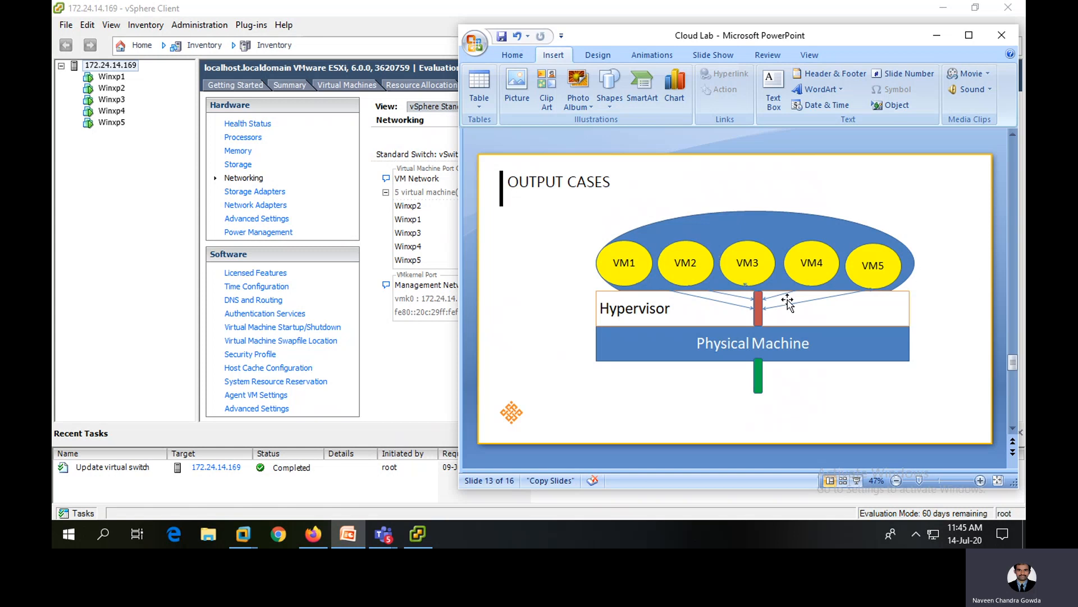
{"action": "left_click", "coordinate": [851, 229]}
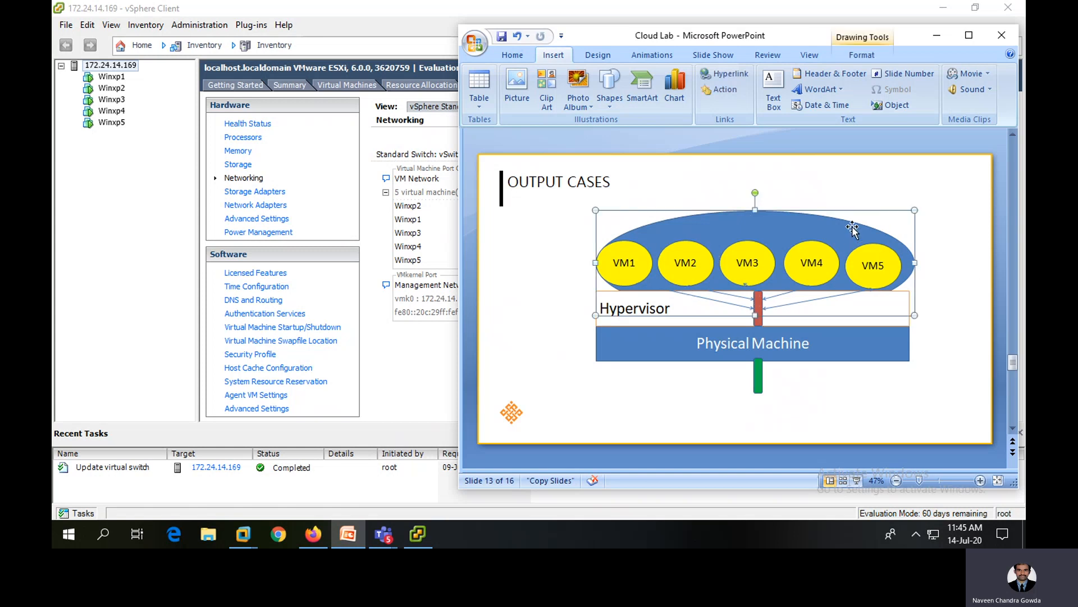
{"action": "left_click", "coordinate": [937, 232]}
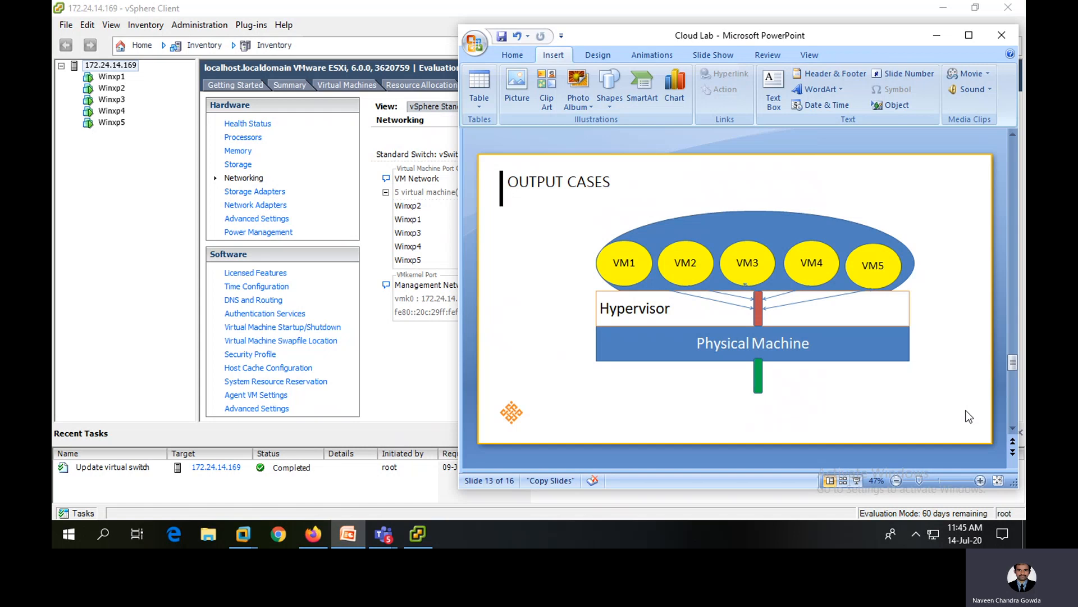
{"action": "left_click", "coordinate": [416, 376]}
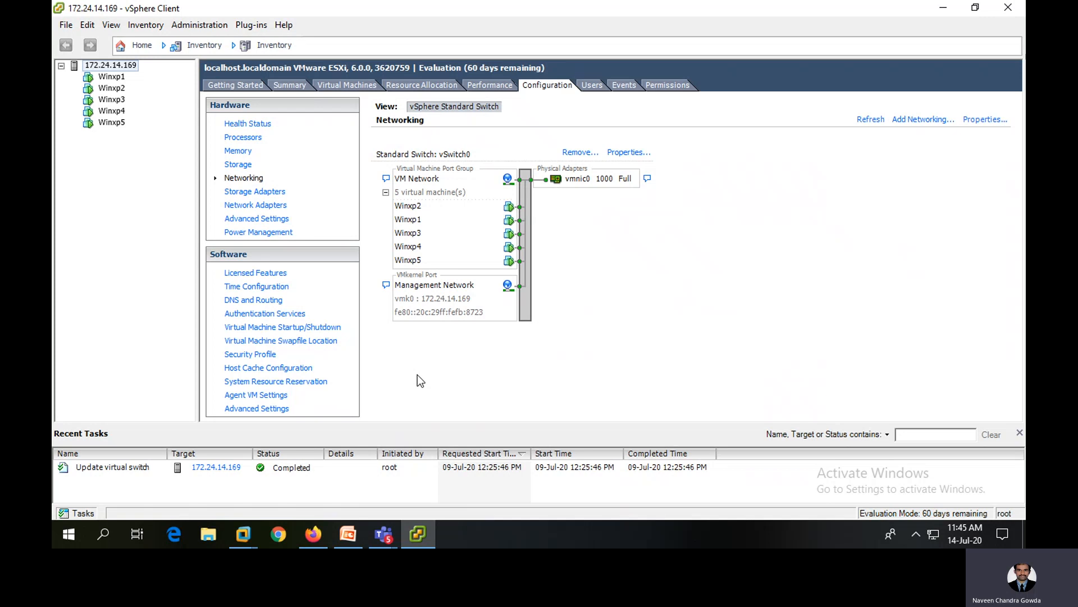
- Reopen the properties of vSwitch0 and compare the vSwitch entry with the VM Network port group
{"action": "left_click", "coordinate": [628, 153]}
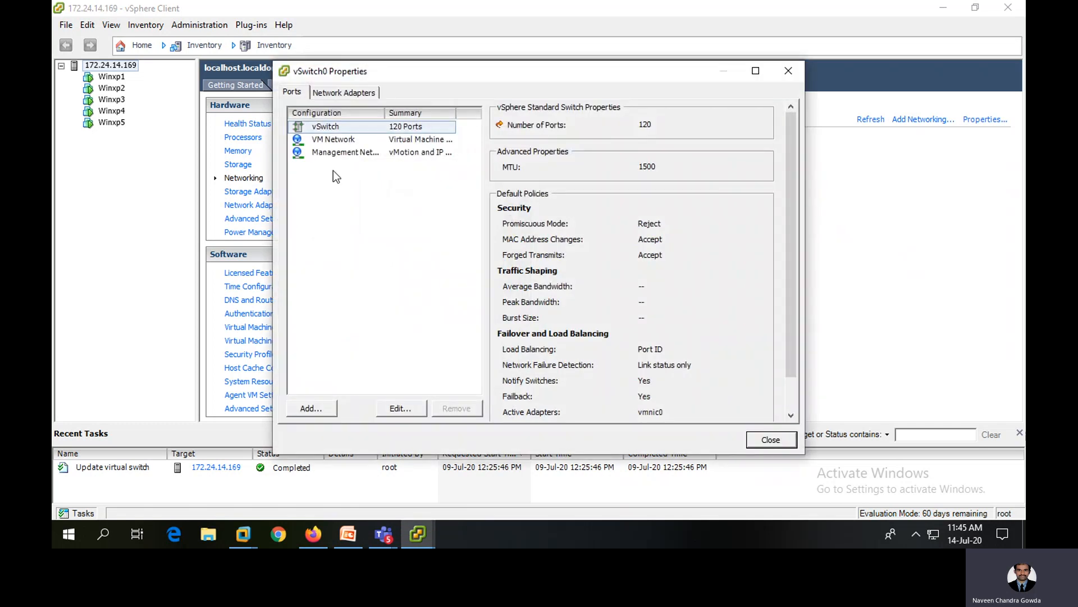
{"action": "left_click", "coordinate": [334, 130]}
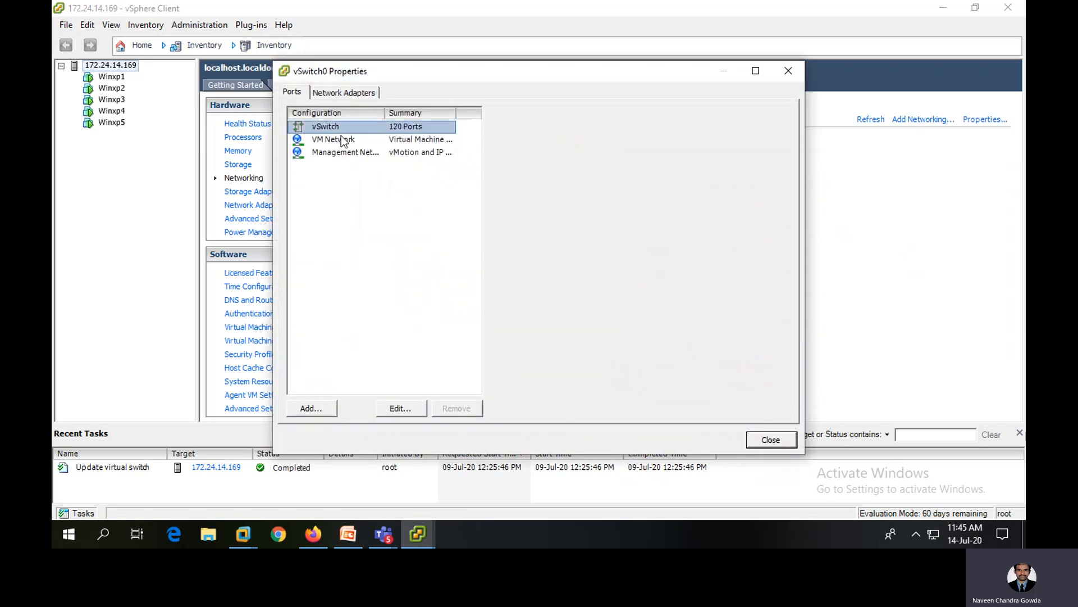
{"action": "left_click", "coordinate": [343, 140]}
{"action": "left_click", "coordinate": [342, 148]}
{"action": "left_click", "coordinate": [347, 141]}
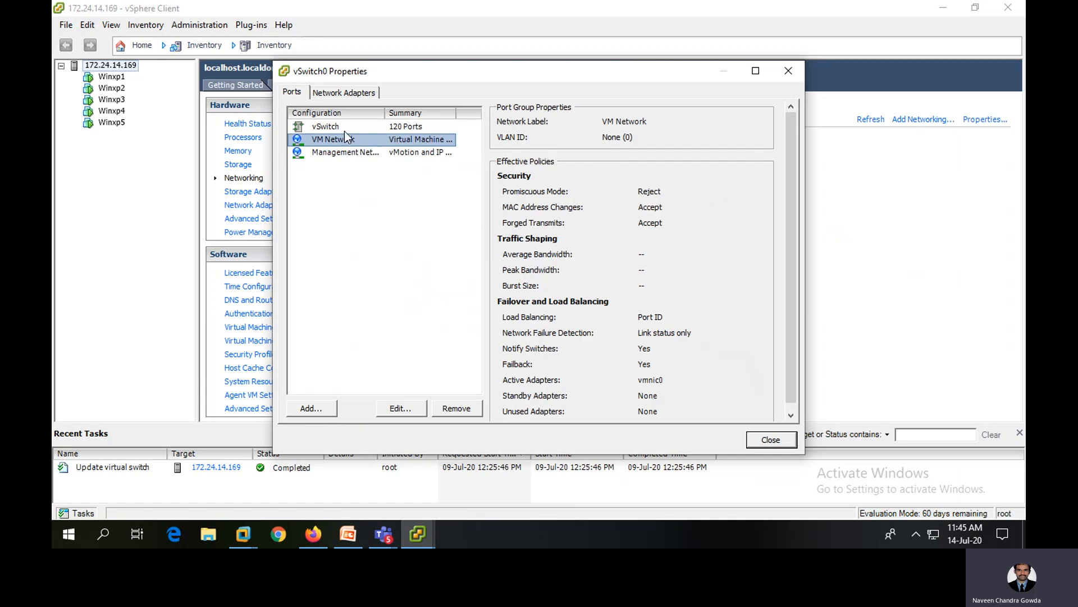
{"action": "left_click", "coordinate": [344, 129]}
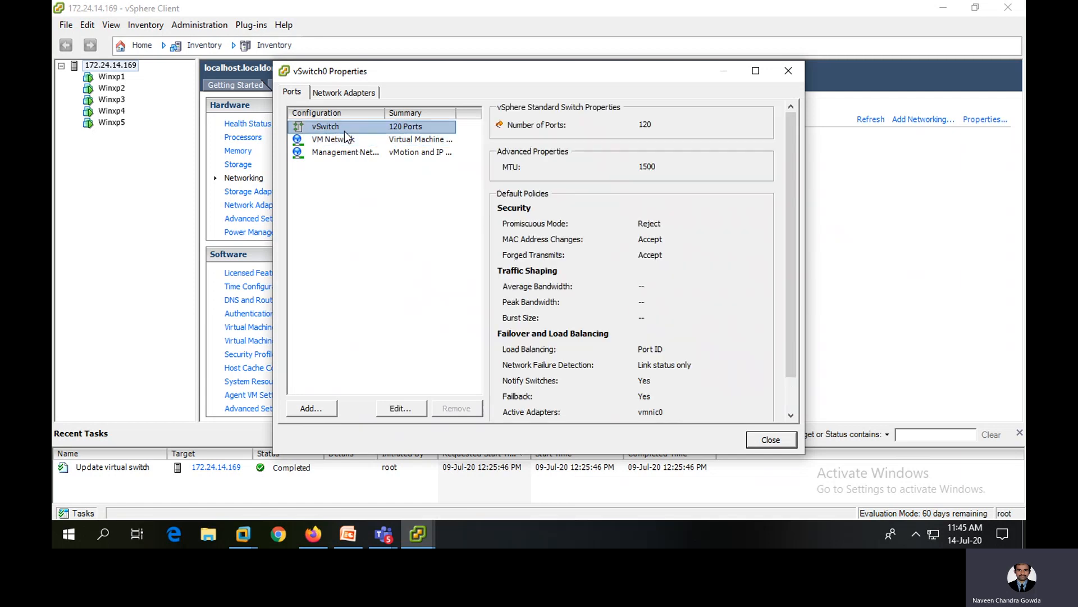
- Add a Virtual Machine port group labelled "VM Network 2" with VLAN ID None (0) to vSwitch0, and close the switch properties
{"action": "left_click", "coordinate": [330, 411]}
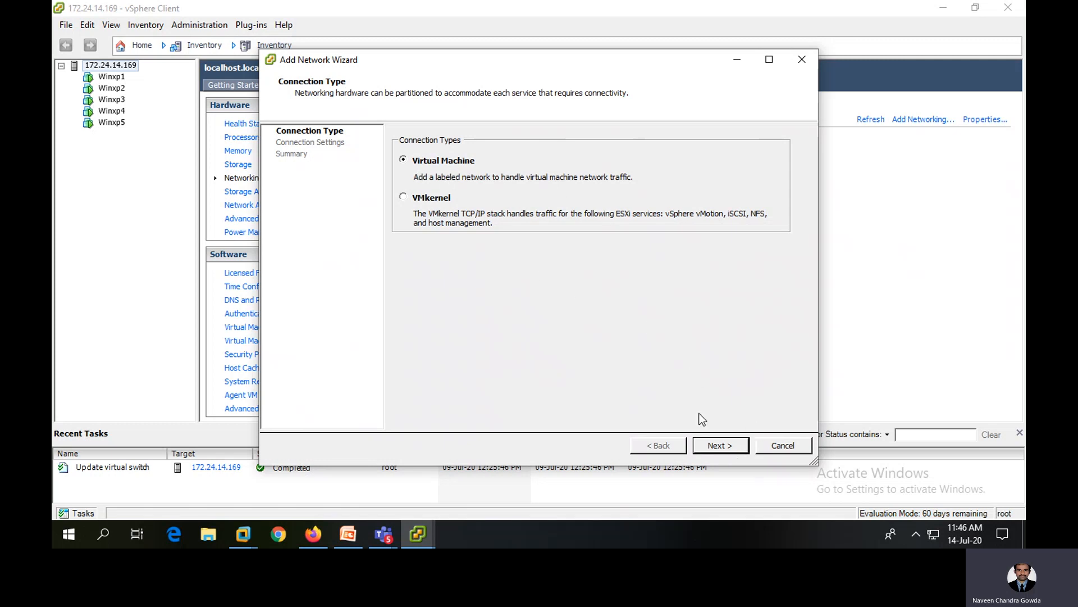
{"action": "left_click", "coordinate": [728, 449]}
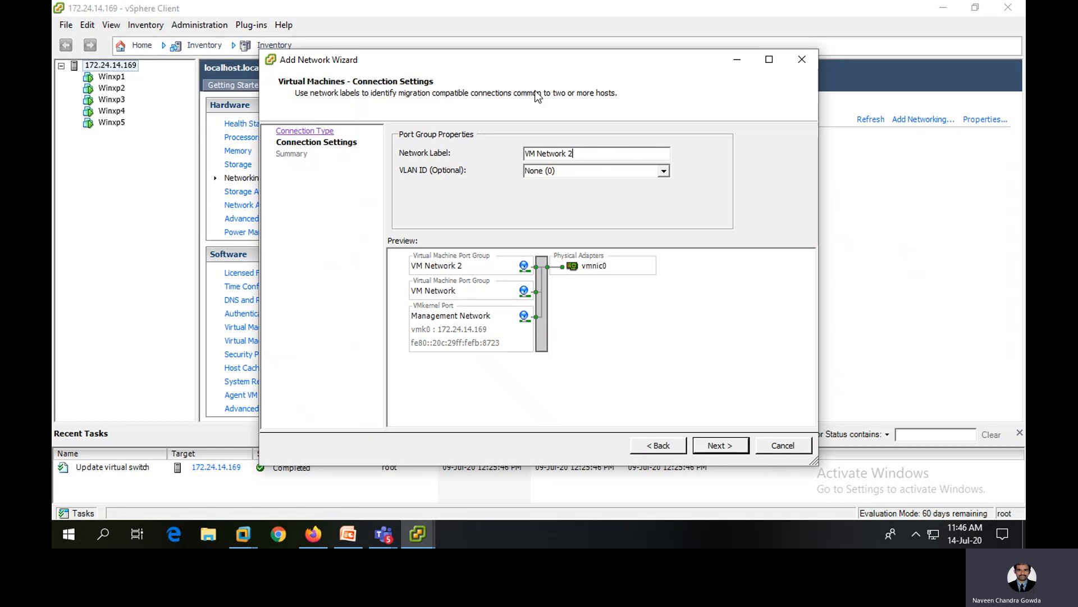
{"action": "left_click", "coordinate": [738, 446]}
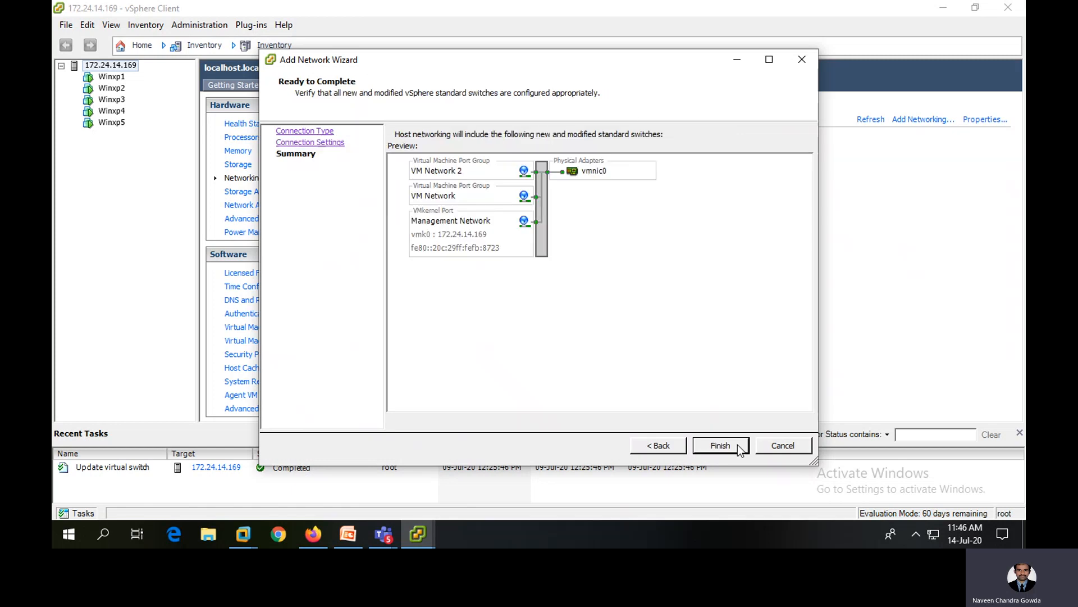
{"action": "left_click", "coordinate": [737, 443]}
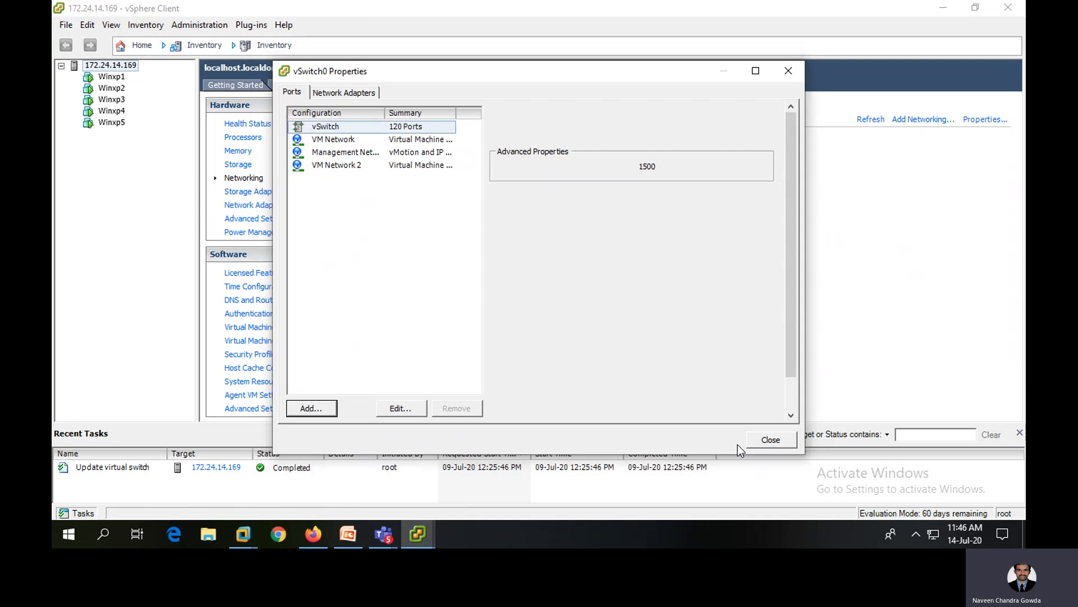
{"action": "left_click", "coordinate": [788, 70]}
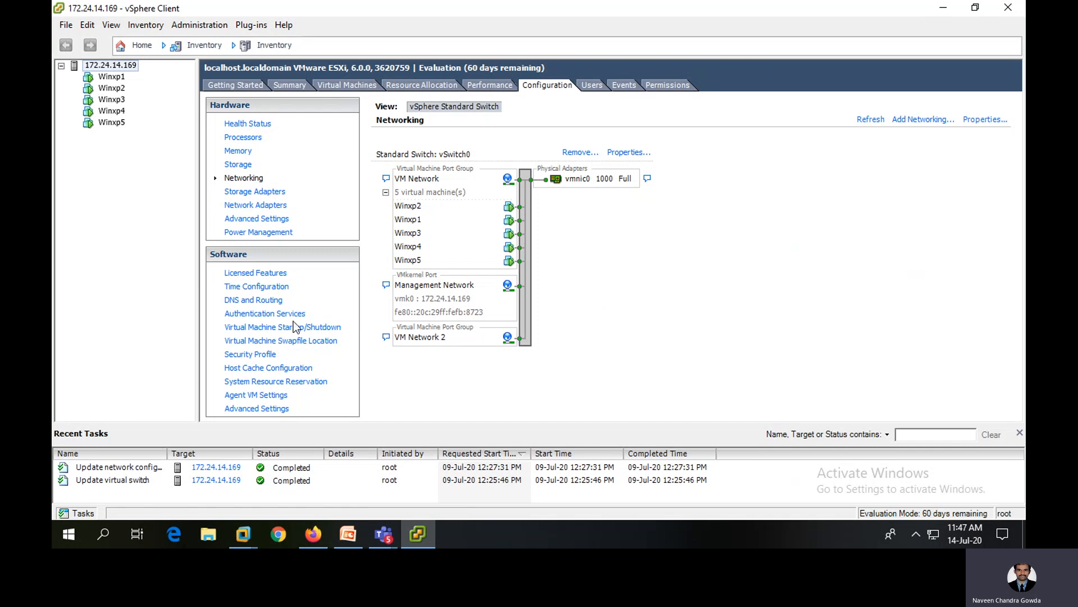
- Open the console of virtual machine Winxp1 and move its window clear of the inventory list
{"action": "right_click", "coordinate": [119, 77]}
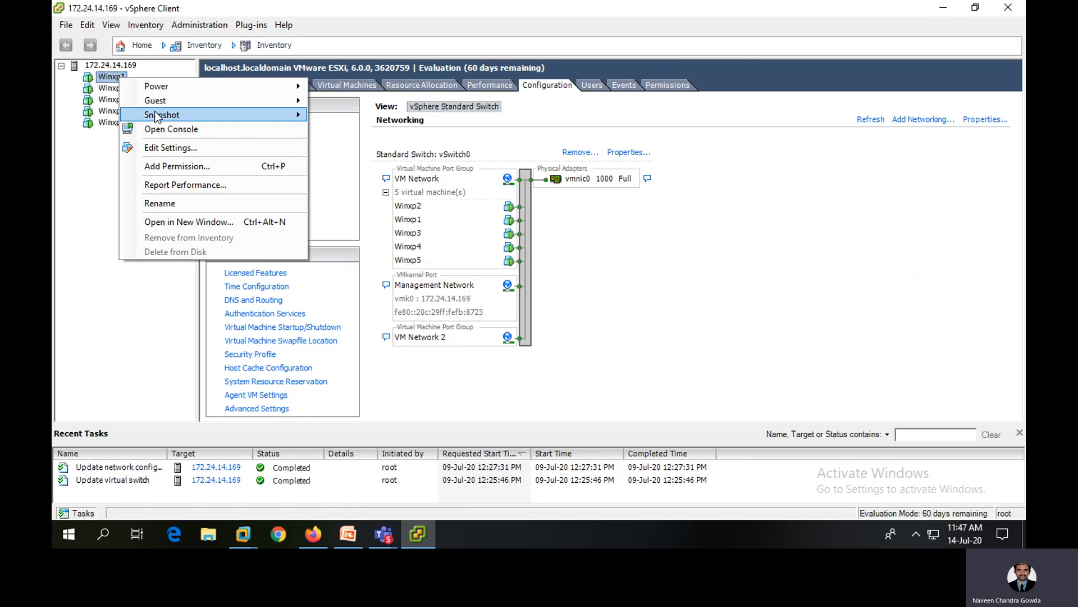
{"action": "left_click", "coordinate": [163, 130]}
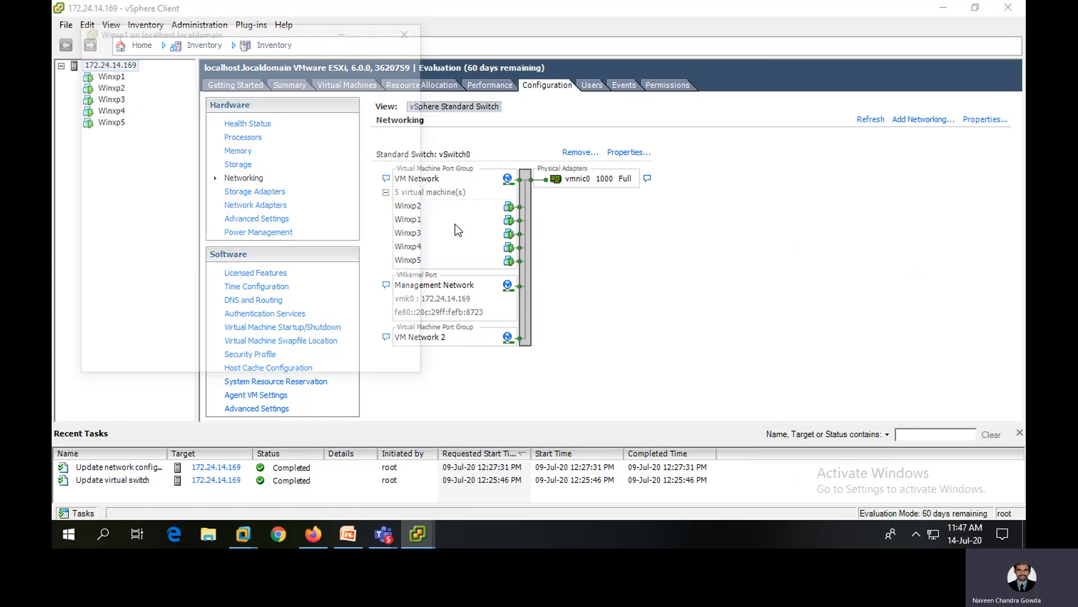
{"action": "left_click_drag", "start_coordinate": [311, 33], "coordinate": [285, 125]}
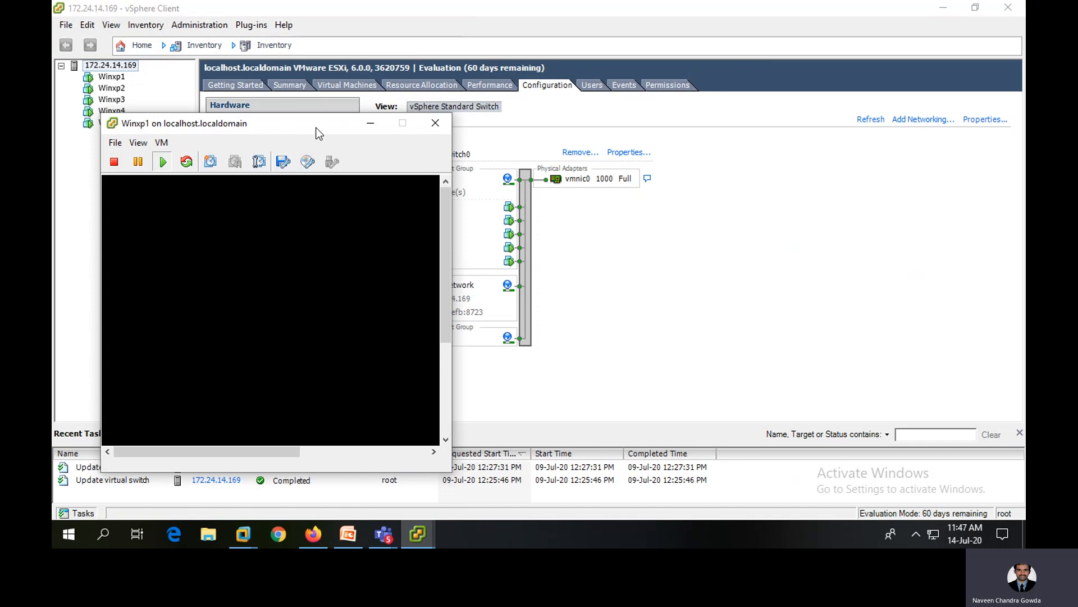
{"action": "left_click_drag", "start_coordinate": [315, 133], "coordinate": [228, 142]}
- Open the console of virtual machine Winxp4 and move its window to the opposite side from Winxp1's console
{"action": "left_click", "coordinate": [117, 112]}
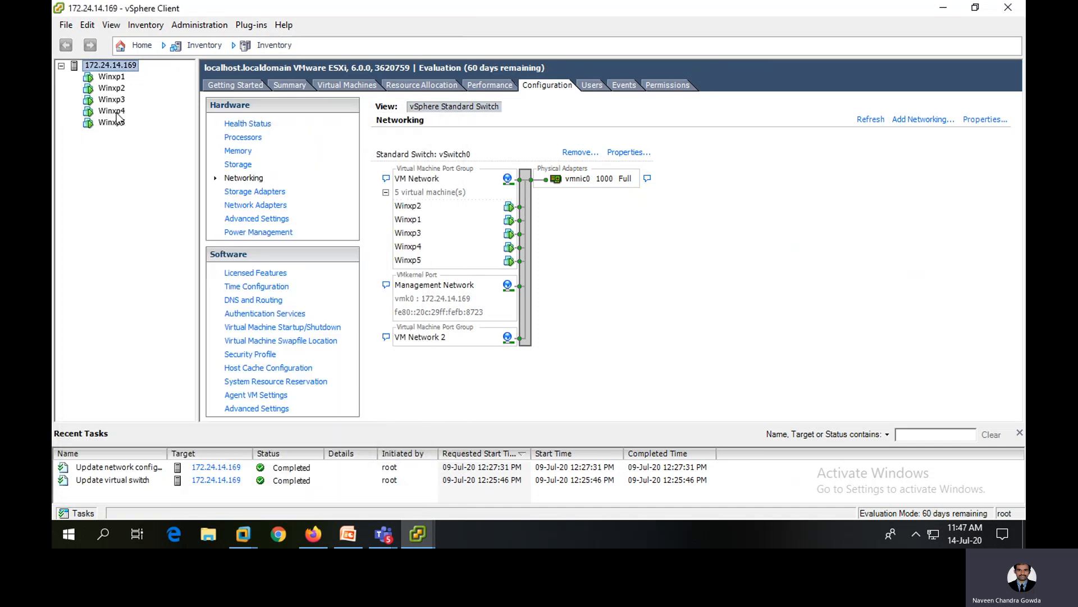
{"action": "right_click", "coordinate": [118, 115]}
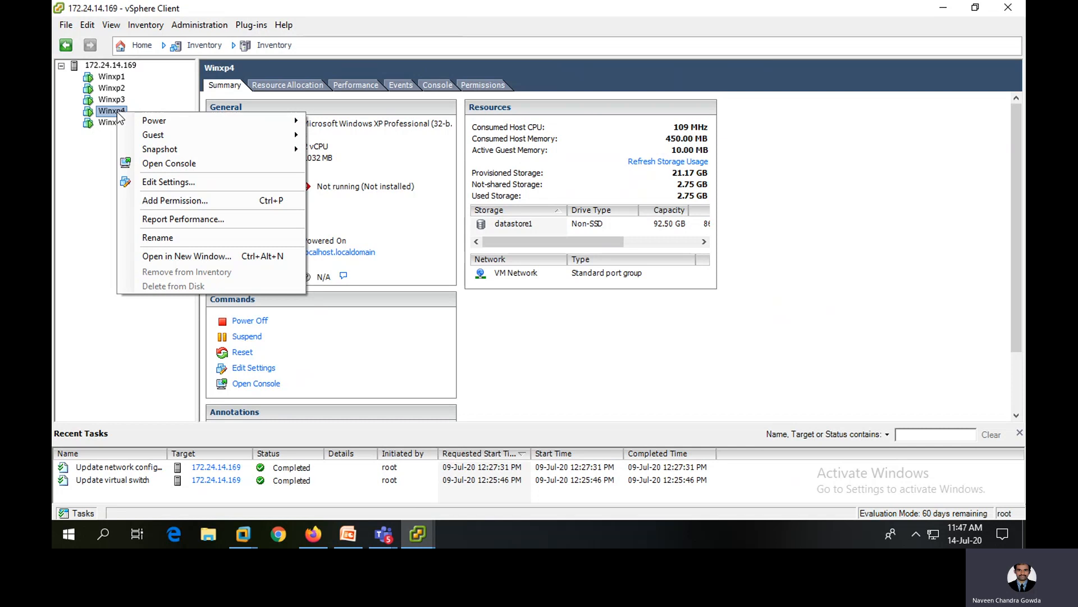
{"action": "left_click", "coordinate": [218, 166]}
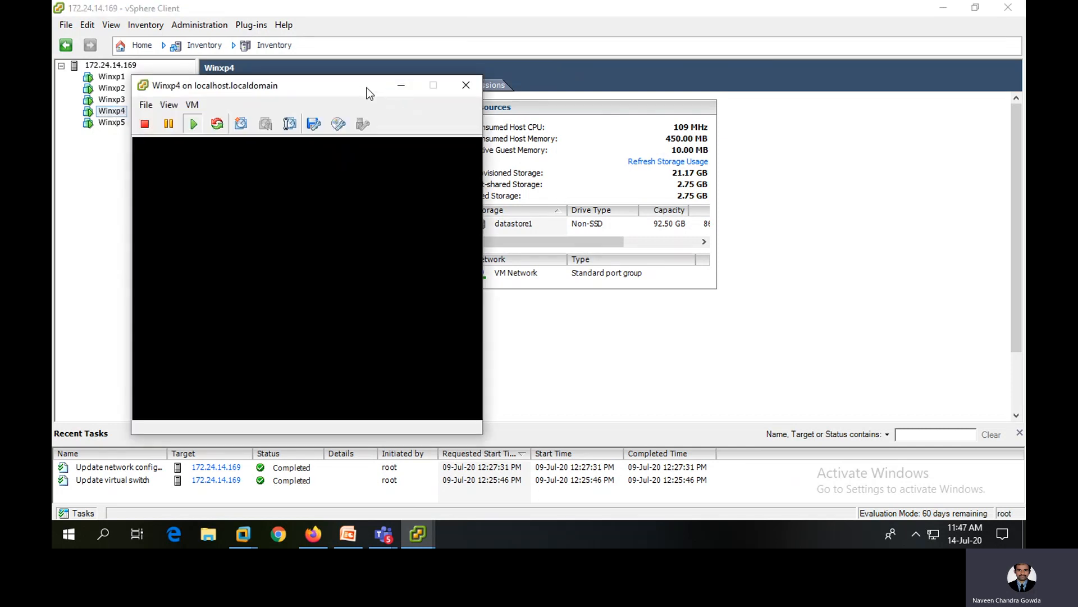
{"action": "left_click_drag", "start_coordinate": [366, 88], "coordinate": [698, 57]}
- Bring the Winxp1 console forward, then reposition and resize the Winxp1 and Winxp4 consoles so they sit side by side
{"action": "mouse_move", "coordinate": [418, 533]}
{"action": "left_click", "coordinate": [433, 453]}
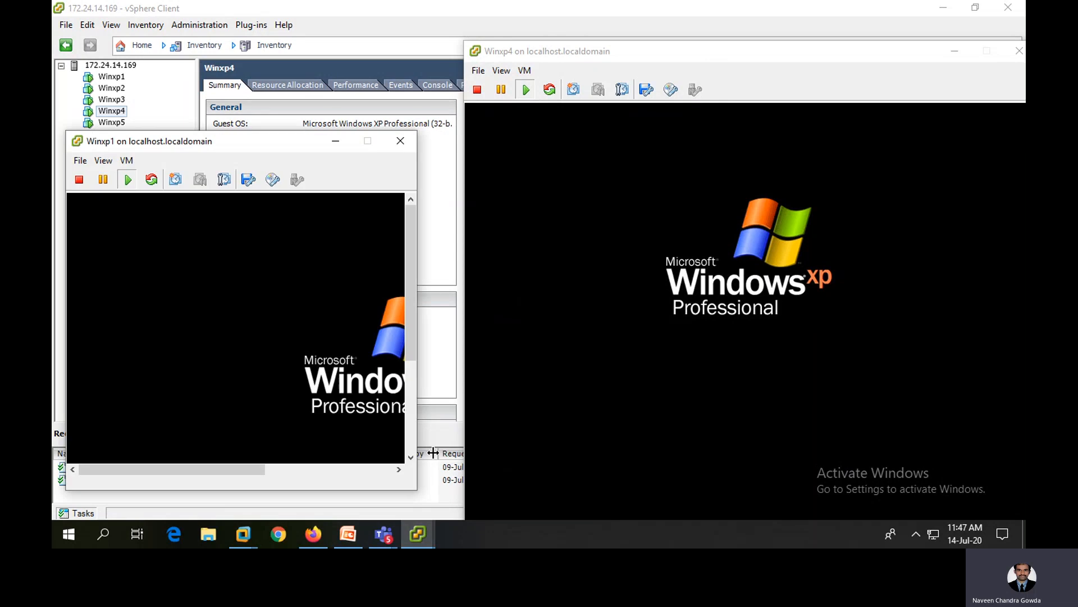
{"action": "left_click_drag", "start_coordinate": [284, 142], "coordinate": [292, 62]}
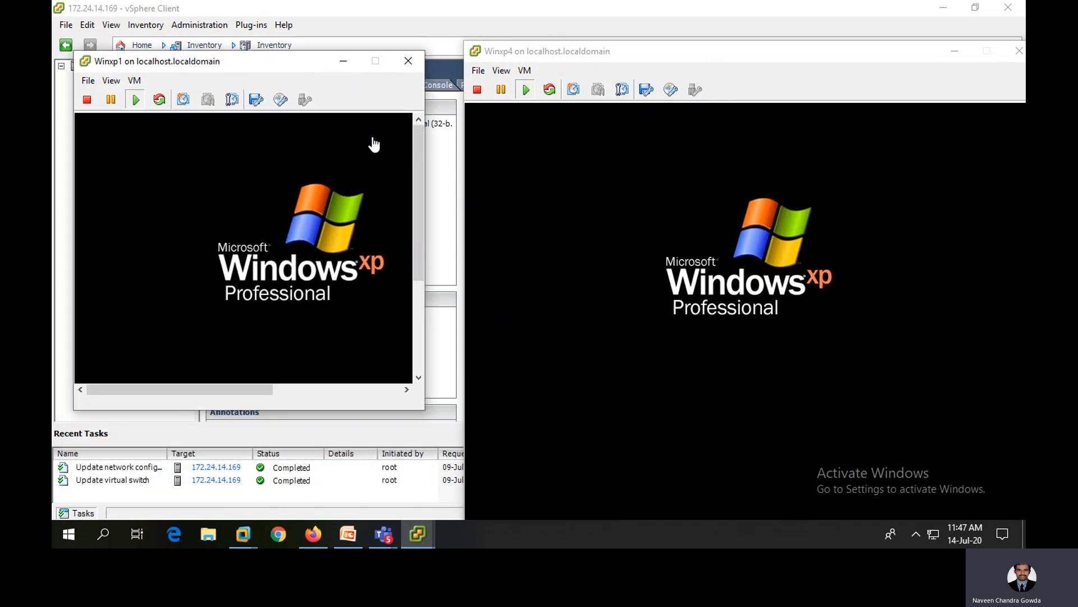
{"action": "left_click_drag", "start_coordinate": [424, 200], "coordinate": [558, 201]}
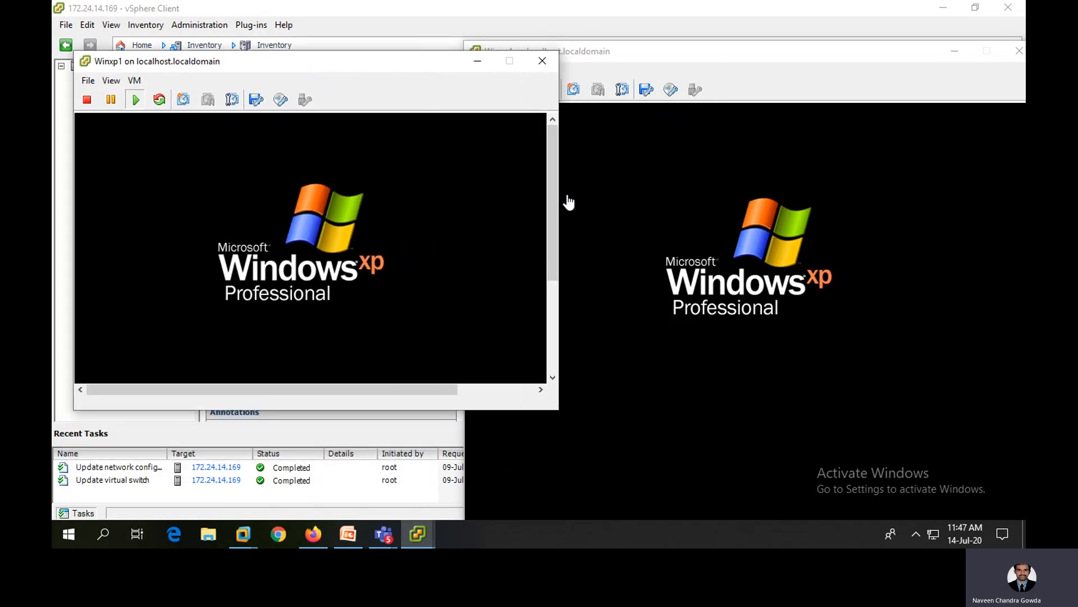
{"action": "left_click", "coordinate": [719, 55]}
{"action": "left_click_drag", "start_coordinate": [719, 55], "coordinate": [715, 32]}
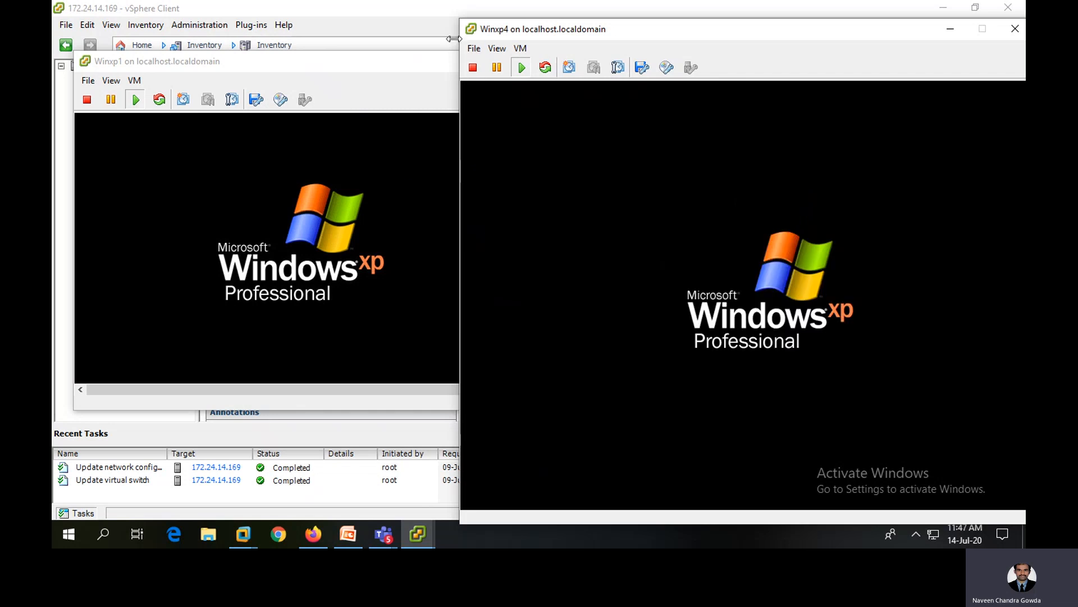
{"action": "left_click_drag", "start_coordinate": [454, 38], "coordinate": [579, 57]}
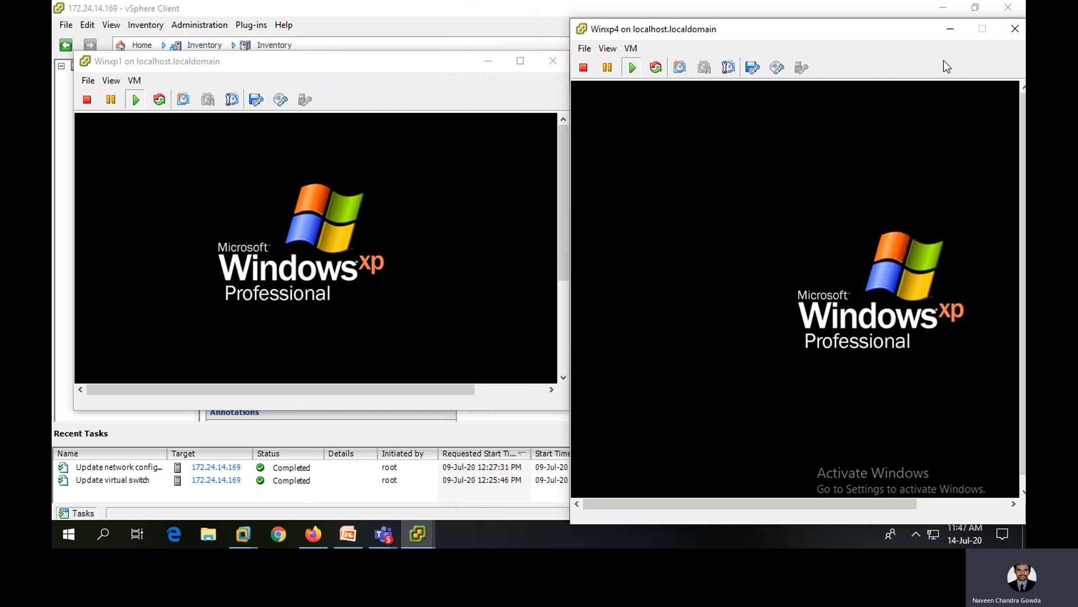
- Enter the Winxp1 console to bring up its Windows XP desktop, and release the cursor from the guest
{"action": "left_click", "coordinate": [386, 247]}
{"action": "left_click", "coordinate": [386, 247]}
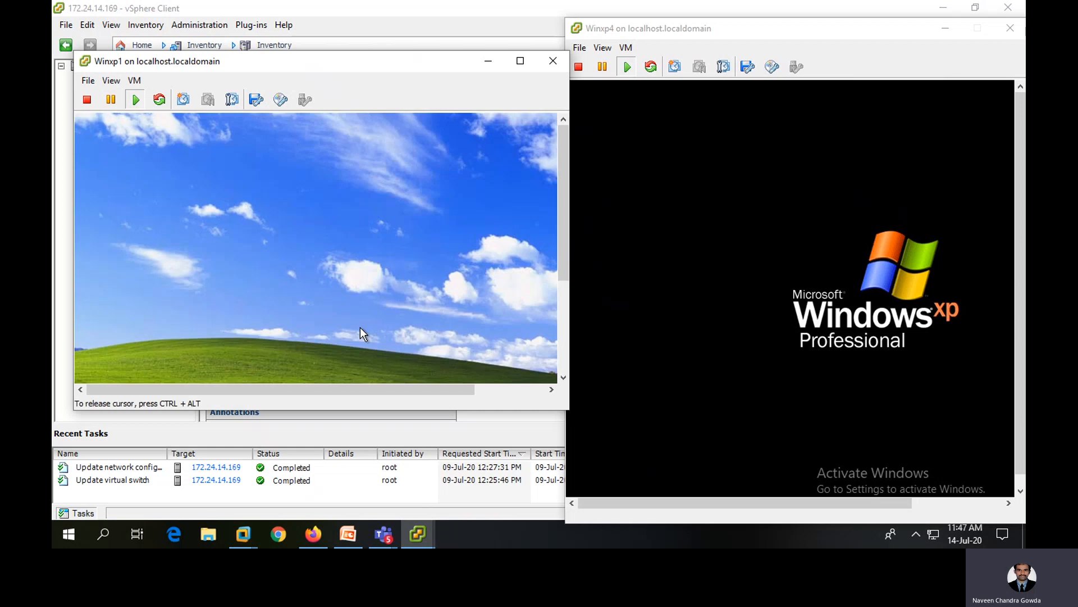
{"action": "key", "text": "ctrl+alt"}
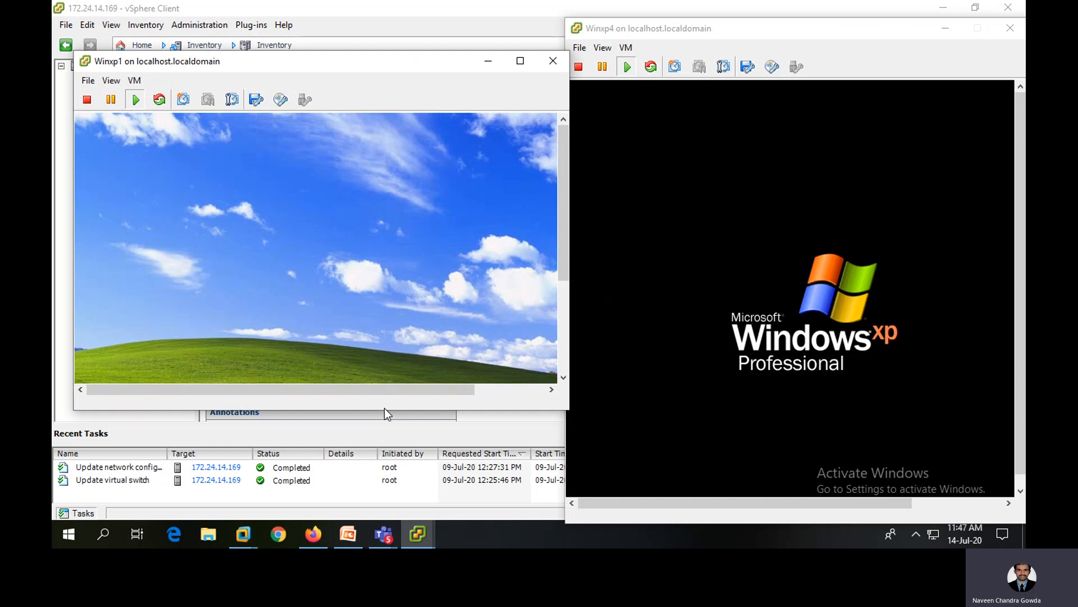
- Enlarge the Winxp1 console, align it with the Winxp4 console, and bring the guest's taskbar into view
{"action": "left_click_drag", "start_coordinate": [384, 408], "coordinate": [386, 497]}
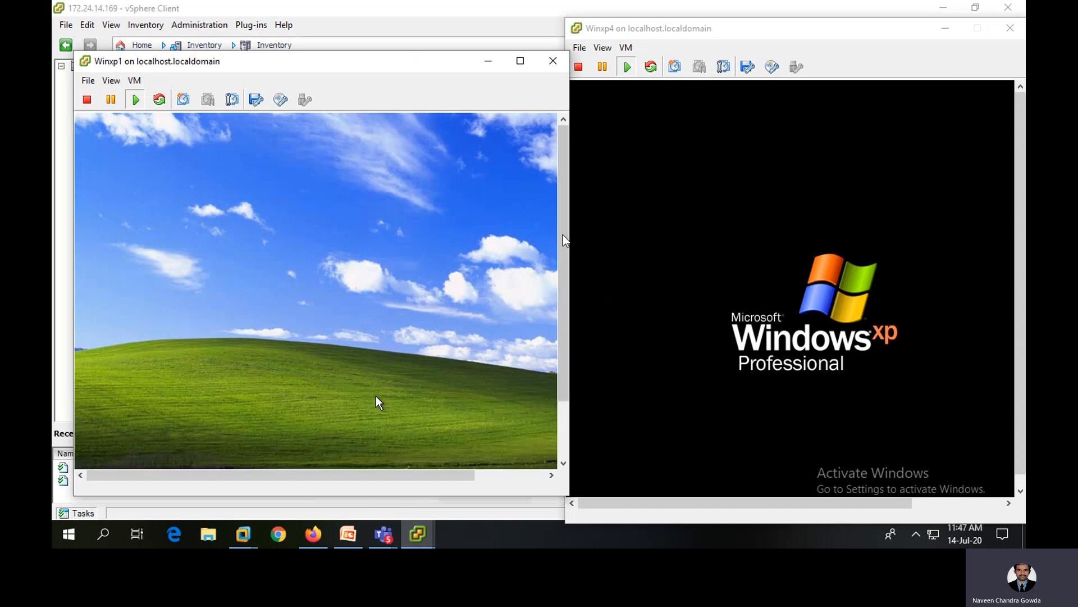
{"action": "left_click_drag", "start_coordinate": [457, 51], "coordinate": [456, 25]}
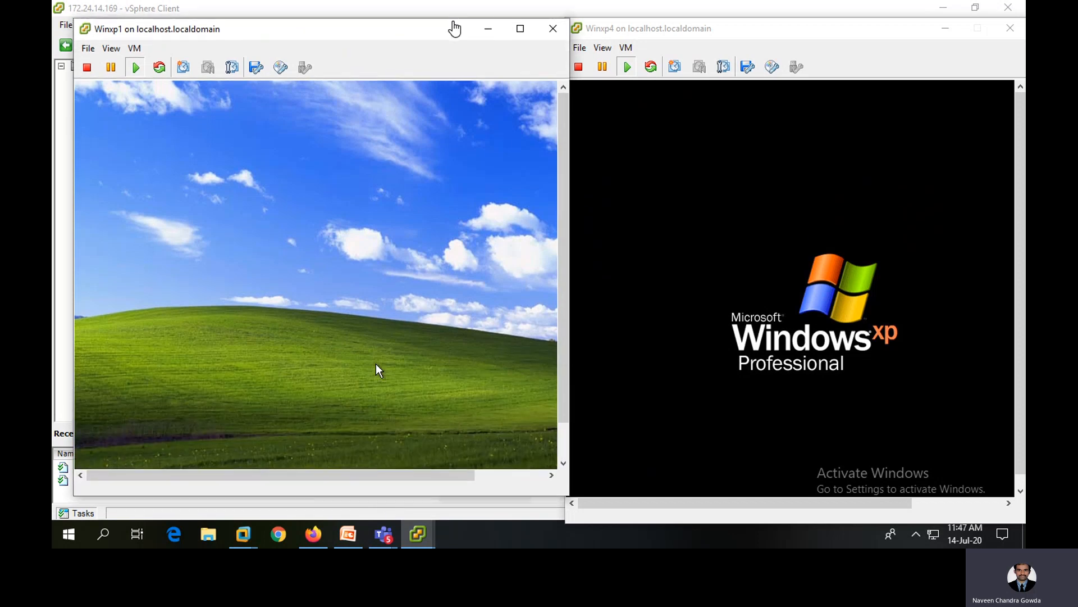
{"action": "left_click_drag", "start_coordinate": [564, 265], "coordinate": [553, 373]}
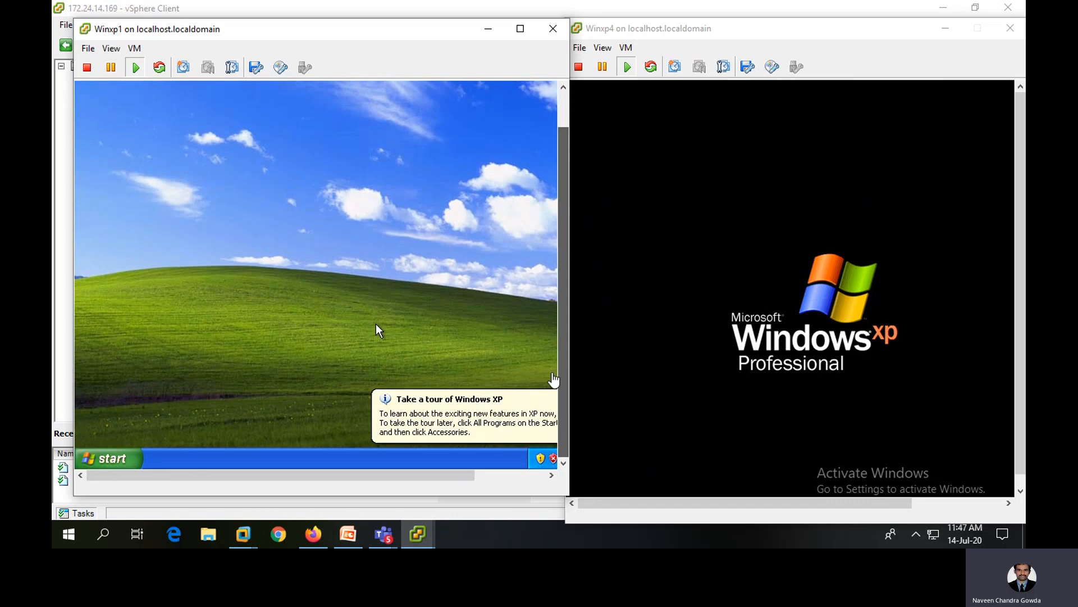
- Open a Command Prompt in the Winxp1 guest and run ipconfig
{"action": "left_click", "coordinate": [117, 453]}
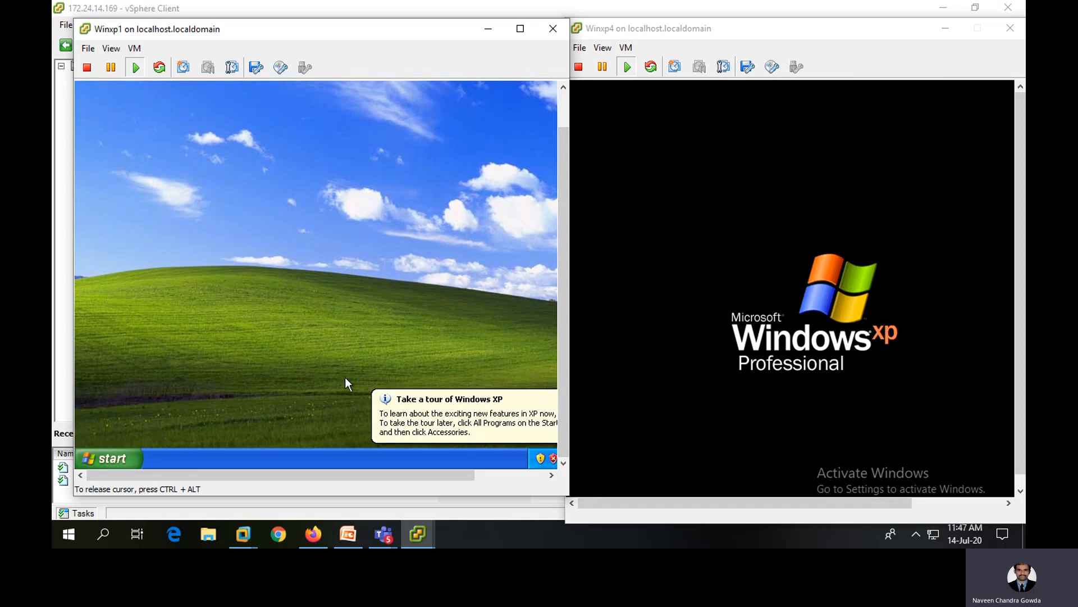
{"action": "left_click", "coordinate": [112, 458]}
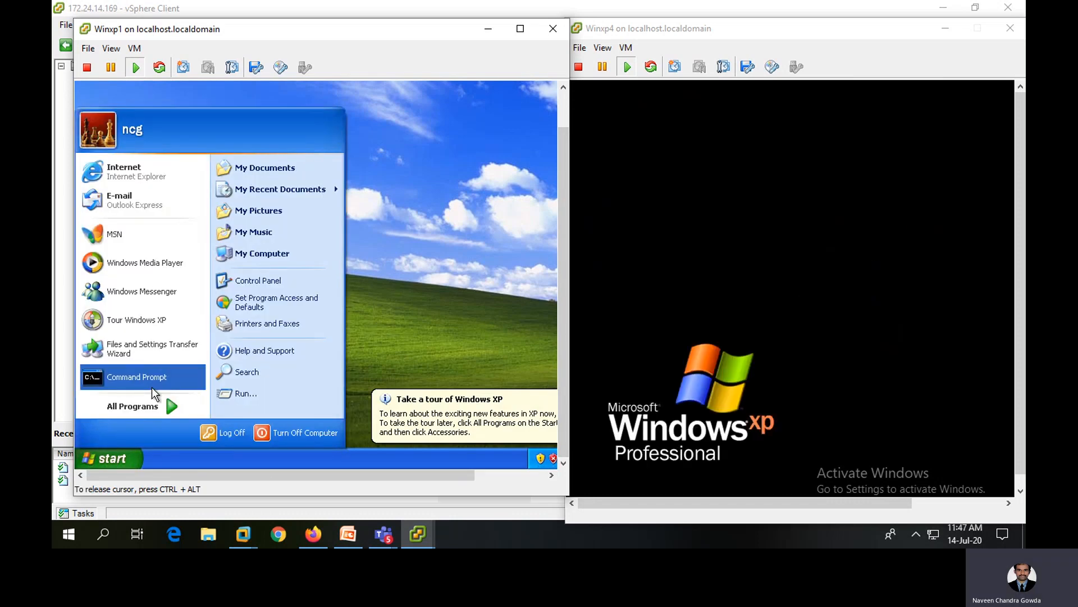
{"action": "left_click", "coordinate": [152, 387]}
{"action": "type", "text": "ipconfig"}
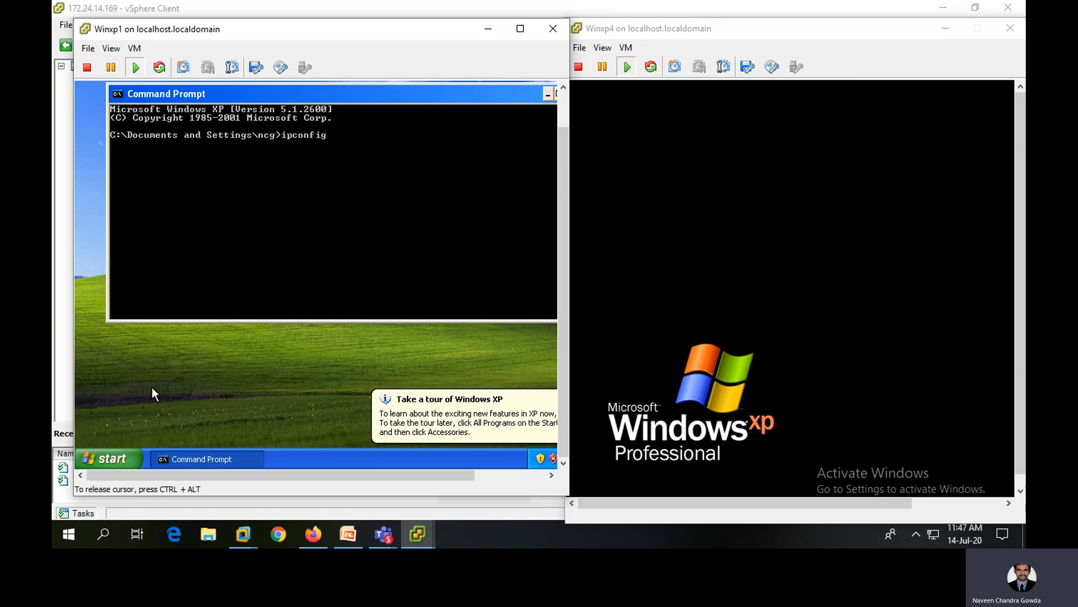
{"action": "key", "text": "Return"}
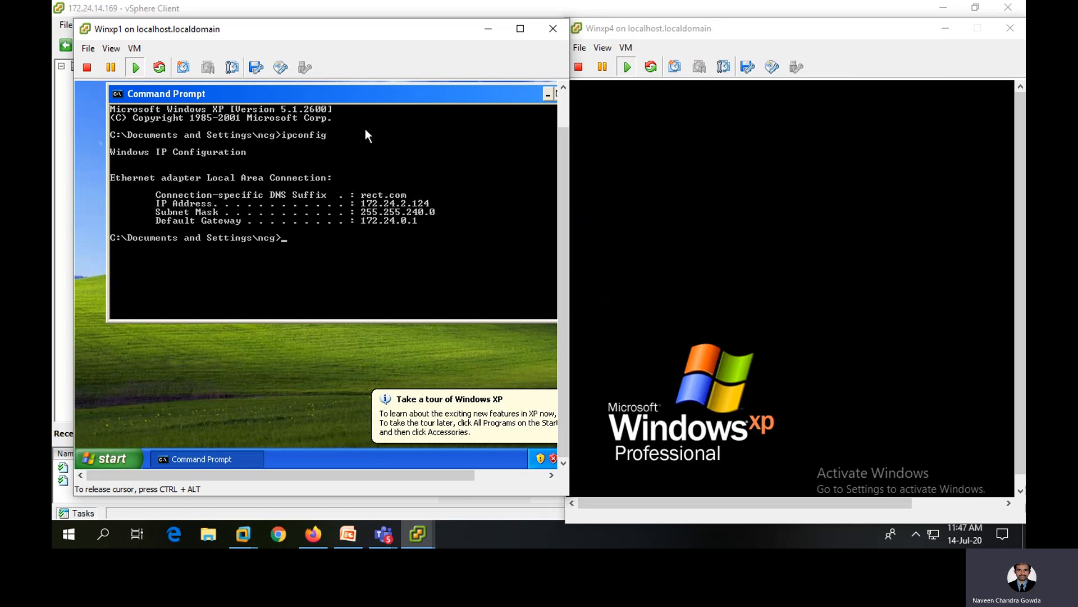
- In the Winxp4 guest, dismiss the system error dialog, open a Command Prompt and run ipconfig
{"action": "key", "text": "ctrl+alt"}
{"action": "left_click", "coordinate": [747, 282]}
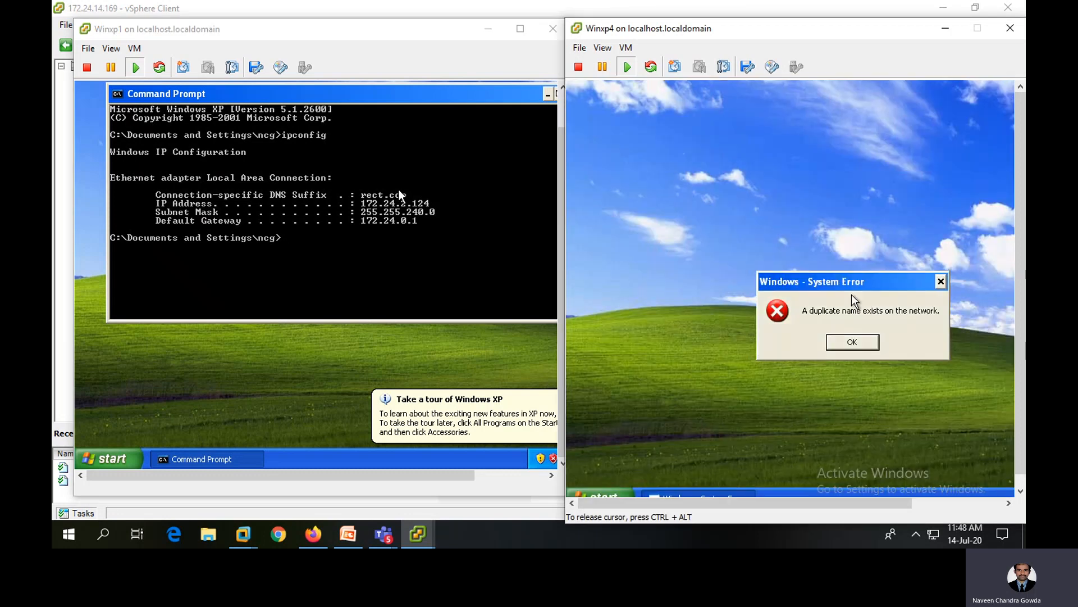
{"action": "left_click", "coordinate": [861, 348]}
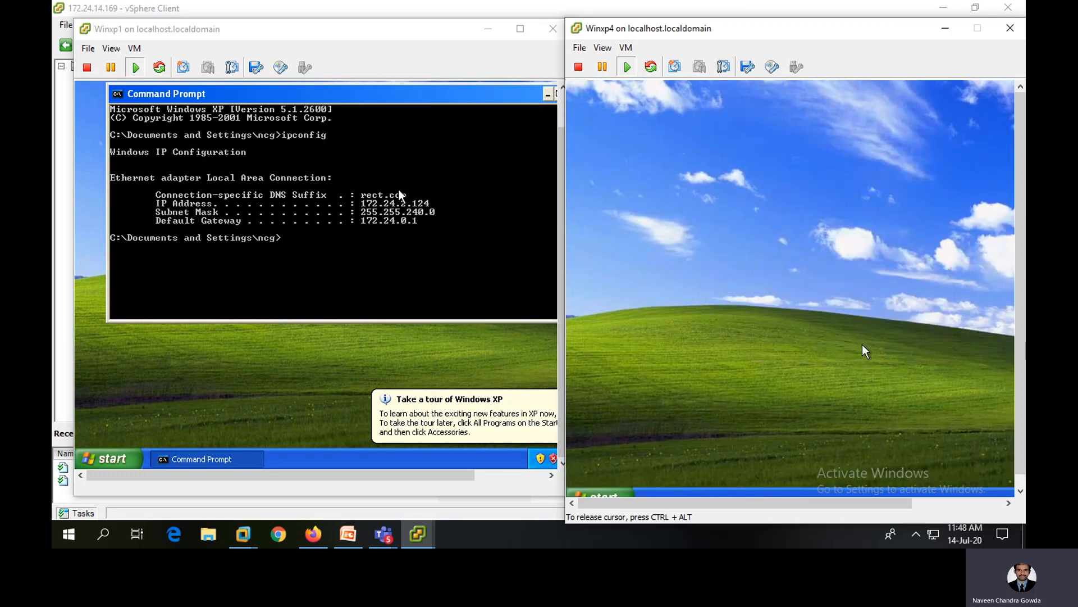
{"action": "left_click", "coordinate": [604, 494]}
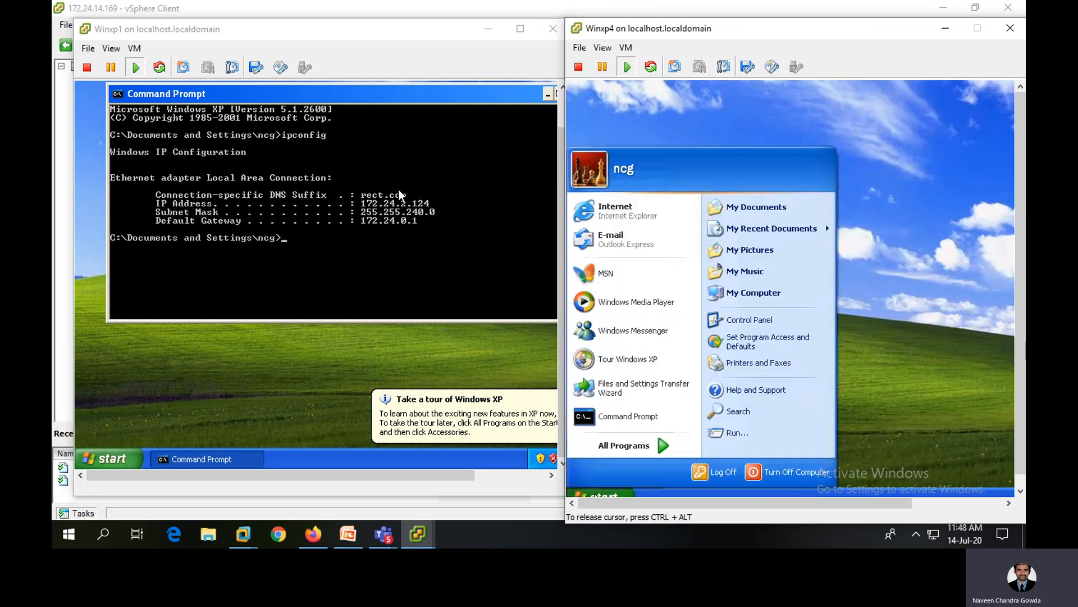
{"action": "left_click", "coordinate": [627, 415]}
{"action": "type", "text": "ip"}
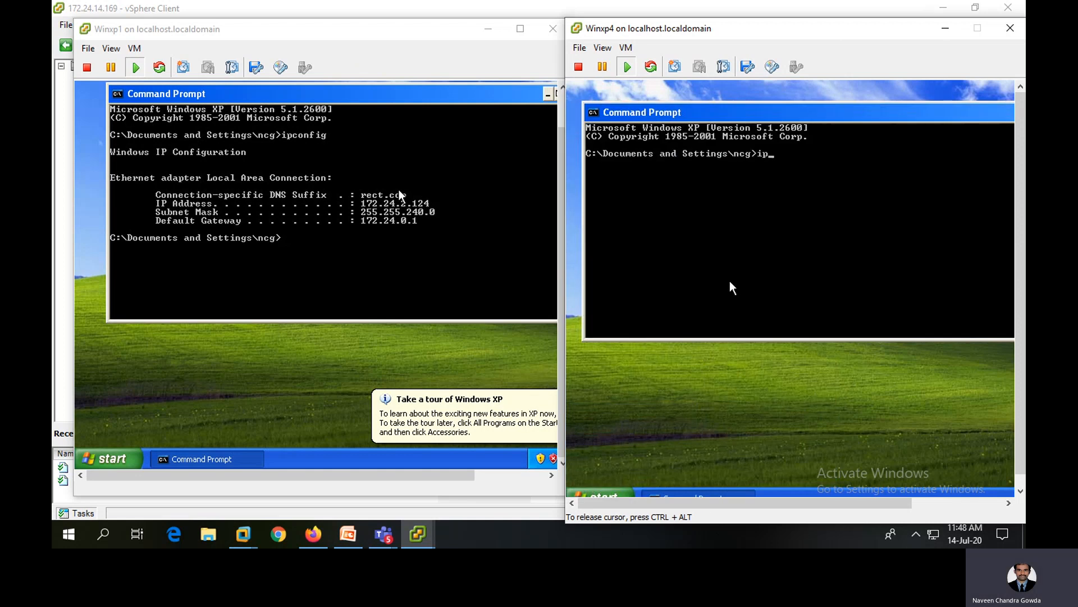
{"action": "type", "text": "config"}
{"action": "key", "text": "Return"}
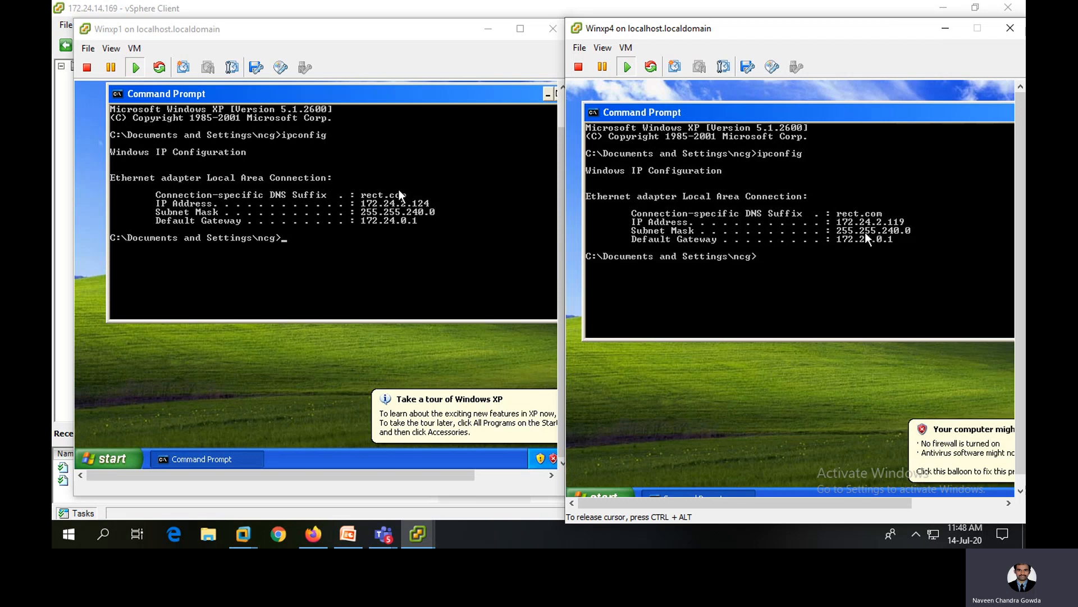
- Ping Winxp1 at 172.24.2.124 from the Winxp4 Command Prompt
{"action": "type", "text": "ping172."}
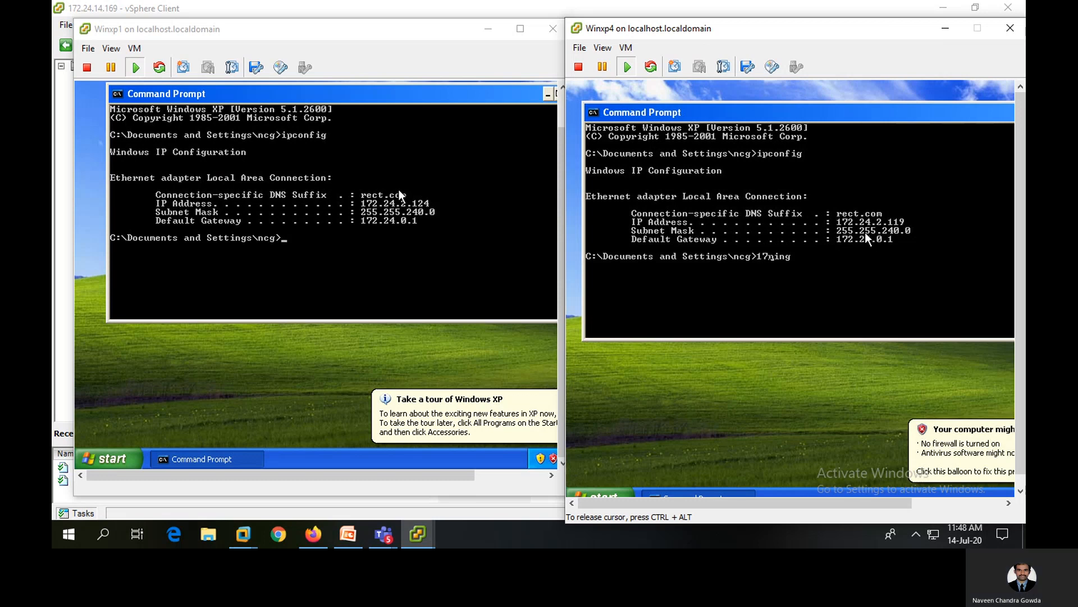
{"action": "key", "text": "BackSpace"}
{"action": "key", "text": "BackSpace"}
{"action": "key", "text": "BackSpace"}
{"action": "key", "text": "BackSpace"}
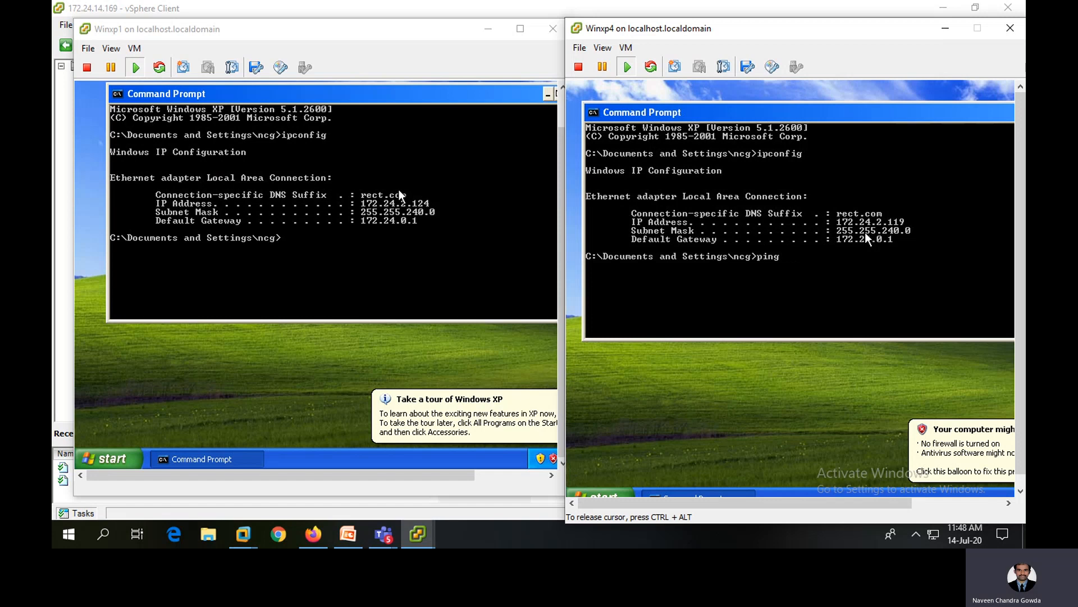
{"action": "key", "text": "End"}
{"action": "type", "text": "172.24.2"}
{"action": "key", "text": "Return"}
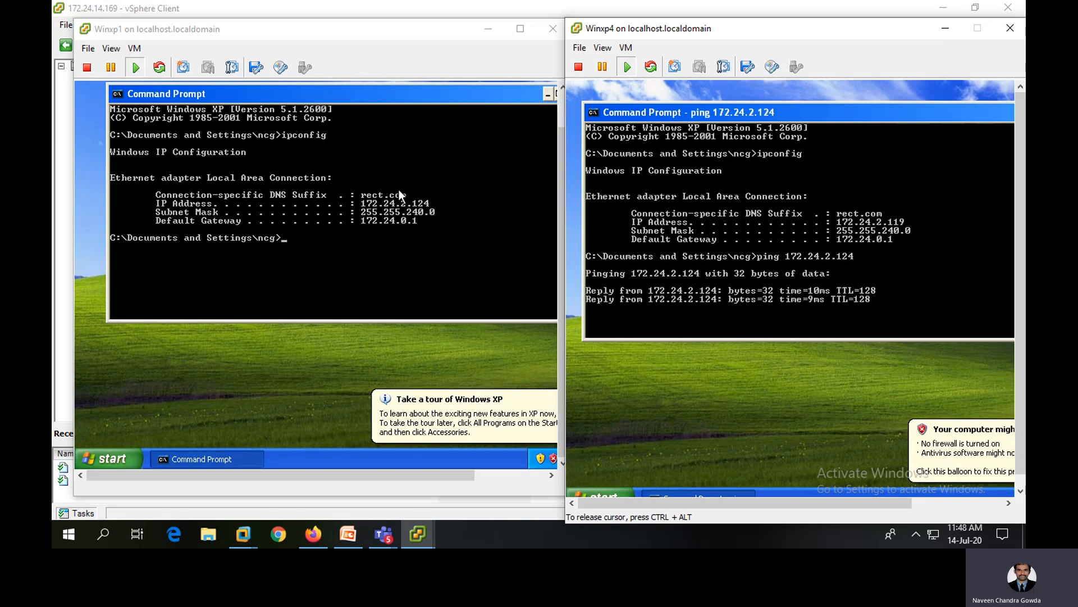
- Ping Winxp4 at 172.24.2.119 from the Winxp1 Command Prompt, and release the cursor from the guest
{"action": "key", "text": "ctrl+alt"}
{"action": "left_click", "coordinate": [468, 280]}
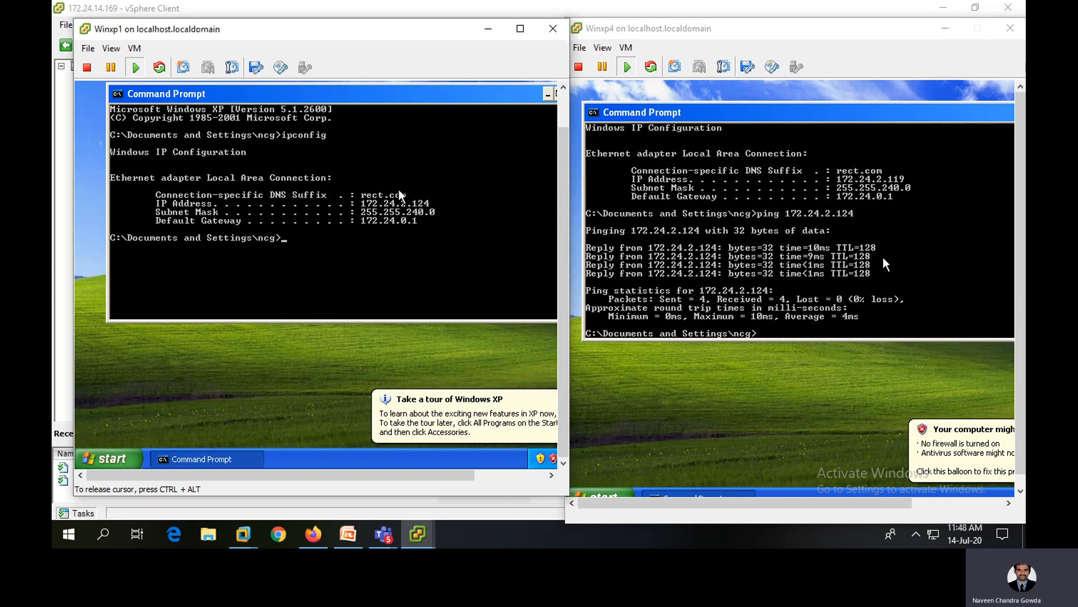
{"action": "key", "text": "Return"}
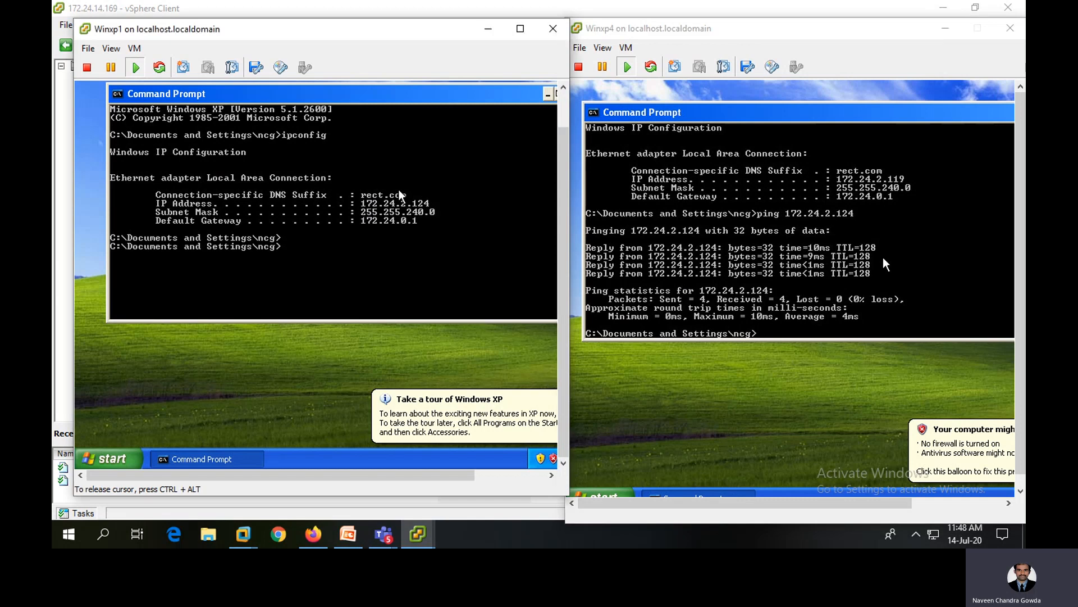
{"action": "type", "text": "ping fig"}
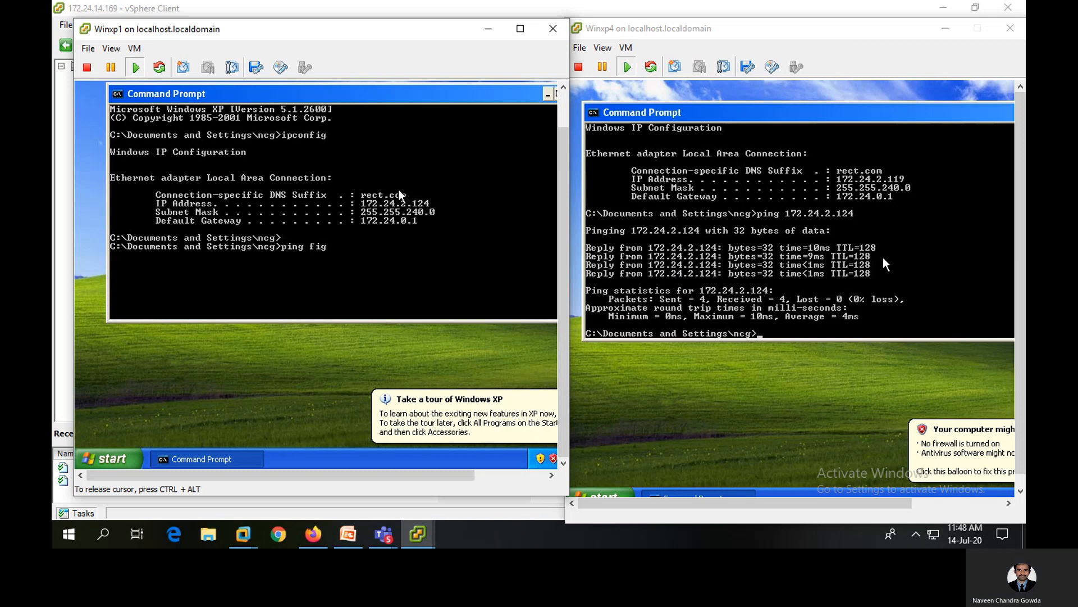
{"action": "key", "text": "BackSpace"}
{"action": "key", "text": "BackSpace"}
{"action": "key", "text": "BackSpace"}
{"action": "type", "text": "172"}
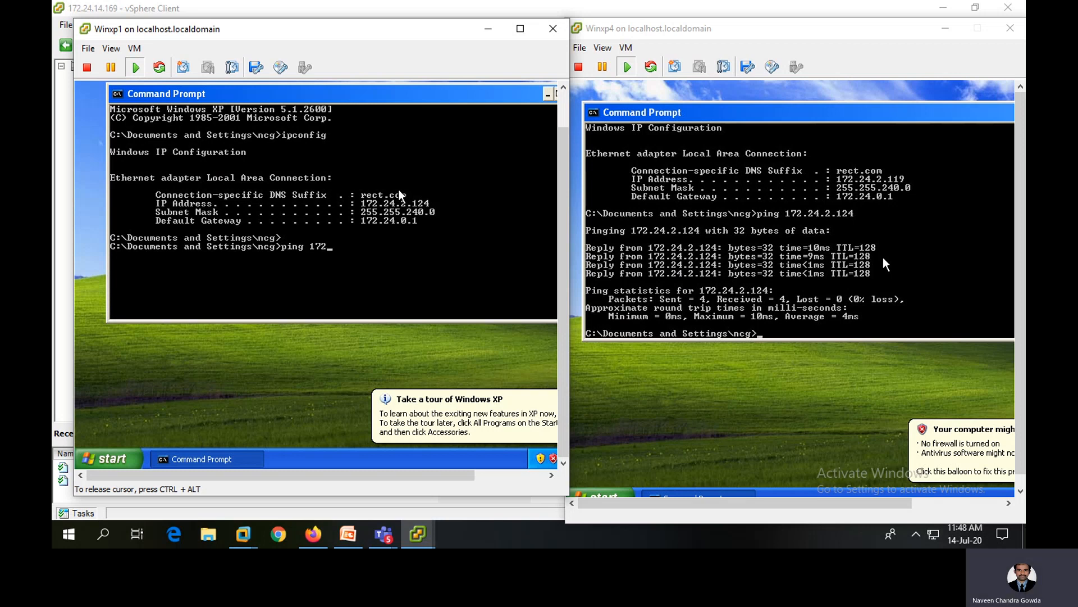
{"action": "type", "text": ".24.2.119"}
{"action": "key", "text": "Return"}
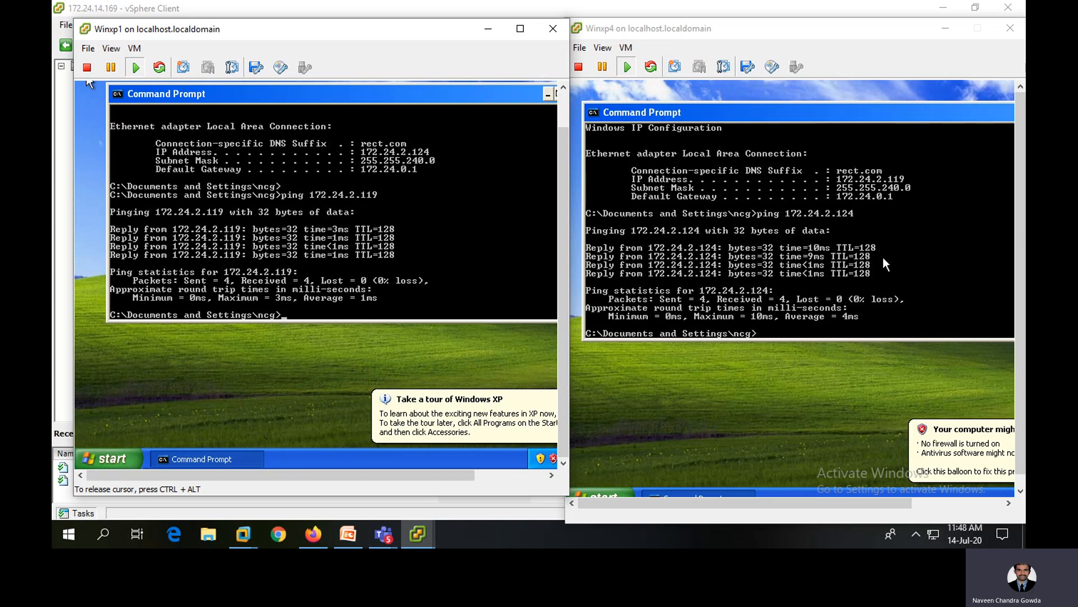
{"action": "key", "text": "ctrl+alt"}
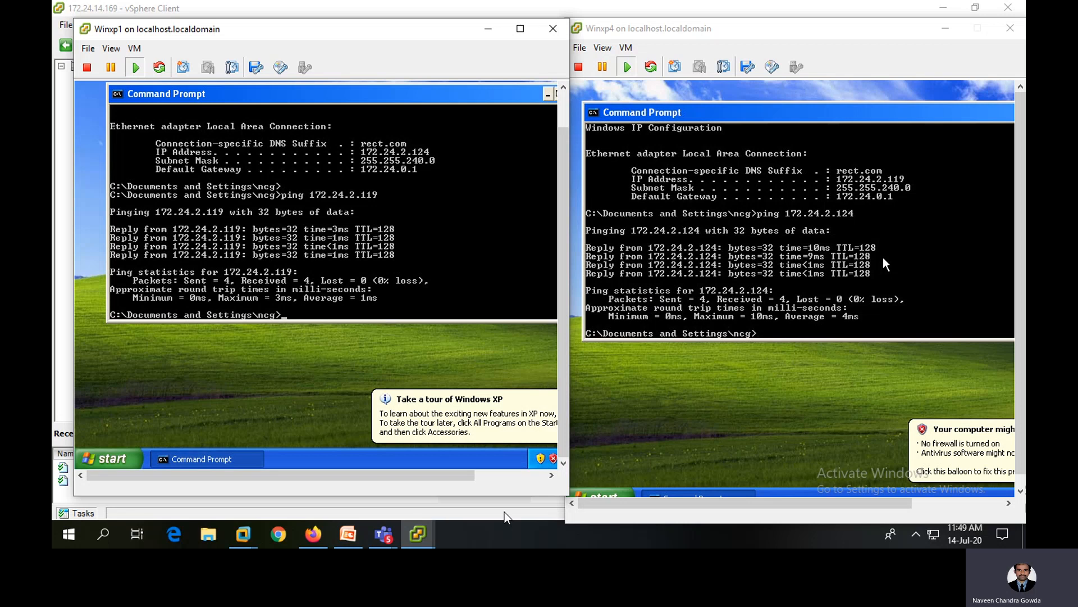
- Return to the main vSphere Client window and check Winxp1's summary and the networking configuration of host 172.24.14.169
{"action": "mouse_move", "coordinate": [416, 534]}
{"action": "left_click", "coordinate": [353, 456]}
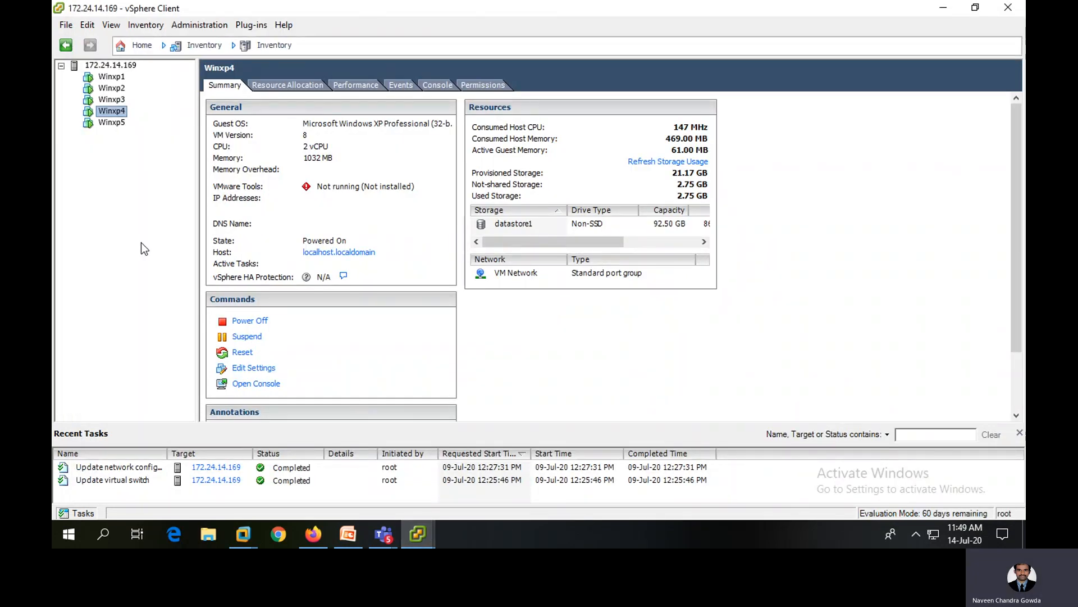
{"action": "left_click", "coordinate": [121, 66]}
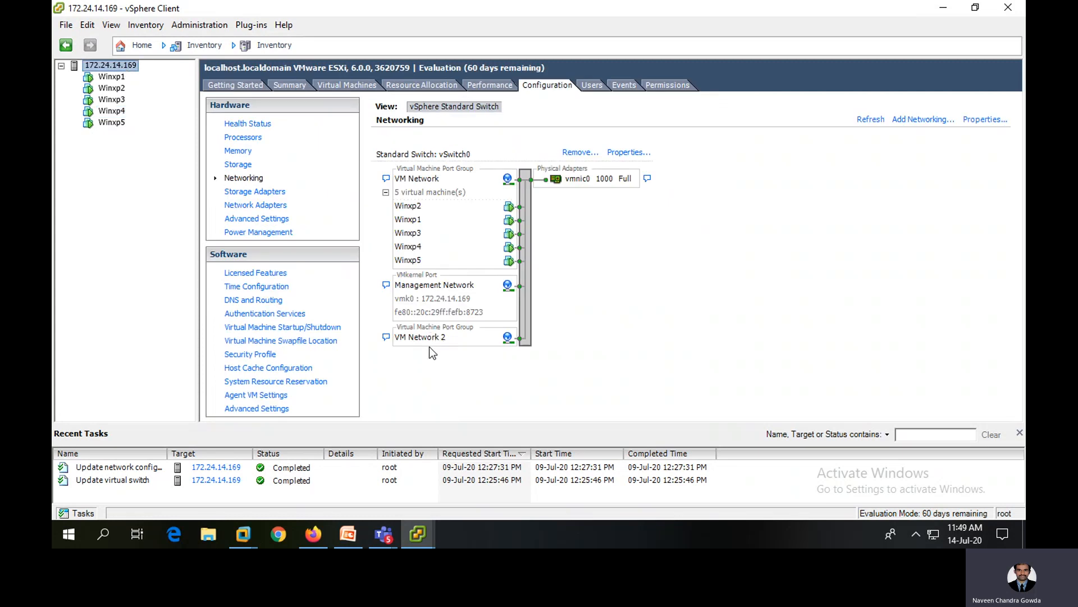
{"action": "left_click", "coordinate": [122, 80]}
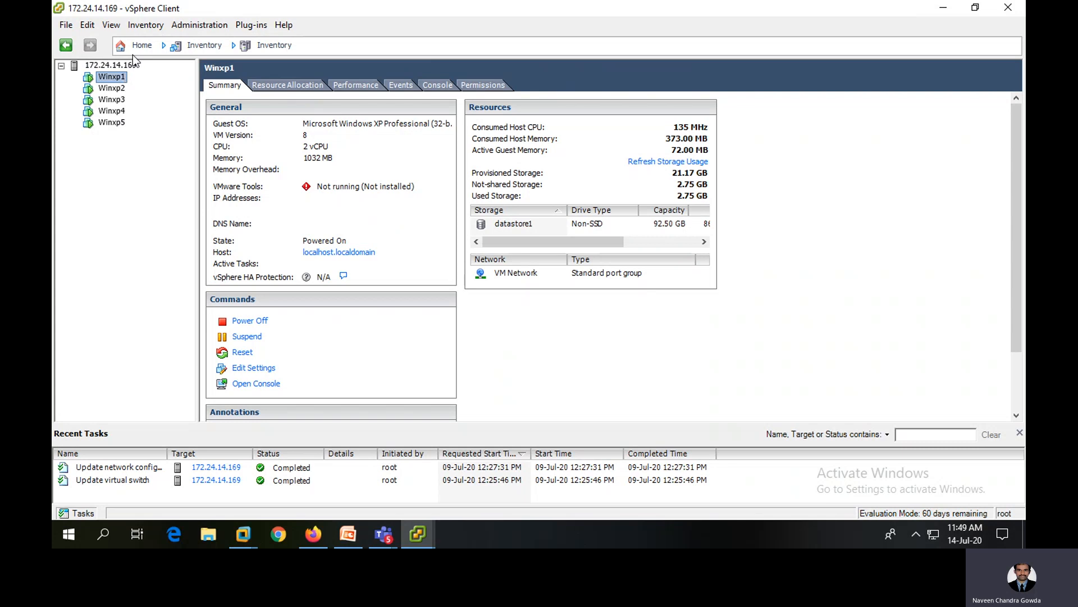
{"action": "left_click", "coordinate": [132, 65]}
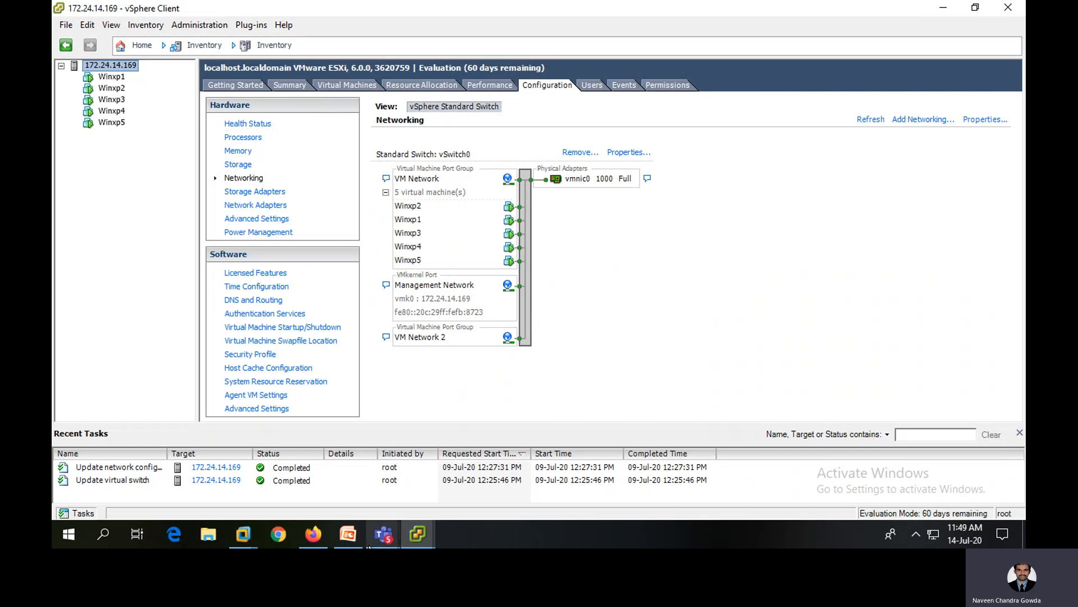
- Switch to the Cloud Lab presentation in PowerPoint and examine the two separate VM groups on slide 14
{"action": "left_click", "coordinate": [348, 533]}
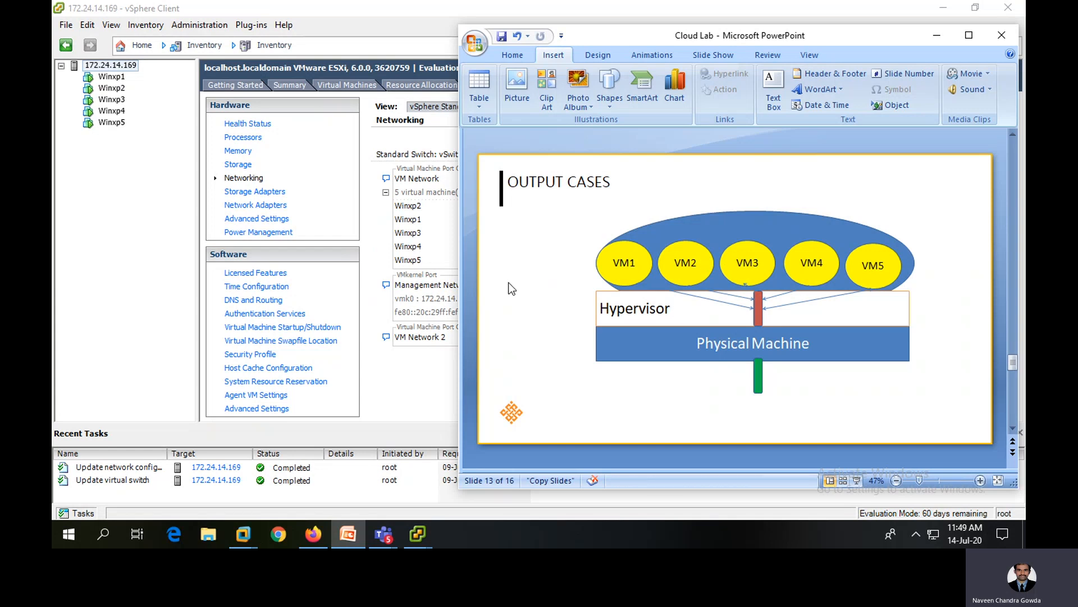
{"action": "scroll", "coordinate": [956, 378], "scroll_direction": "down", "scroll_amount": 3}
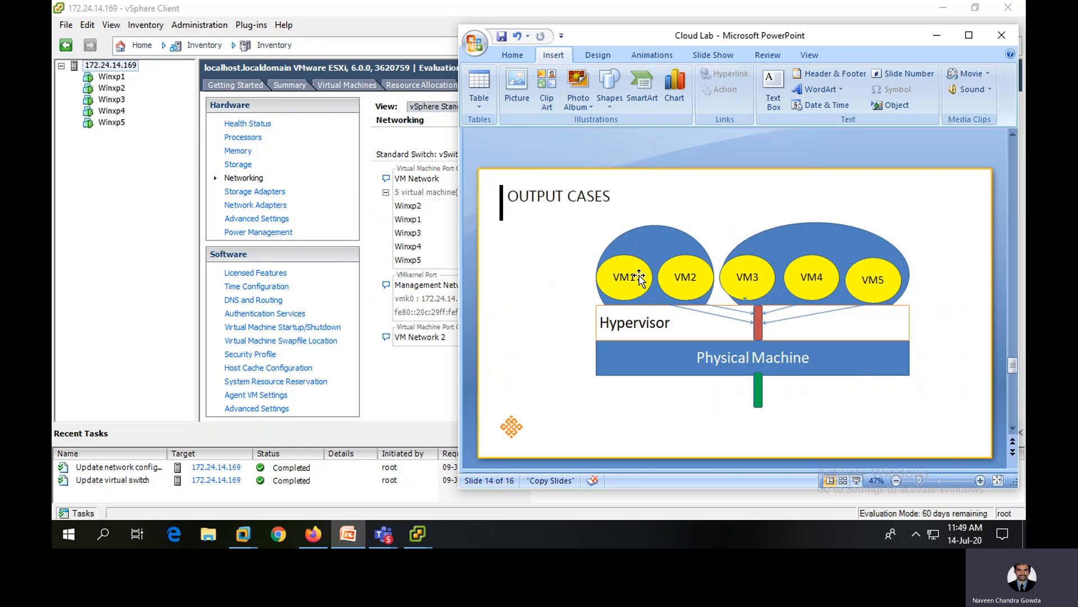
{"action": "left_click", "coordinate": [652, 226]}
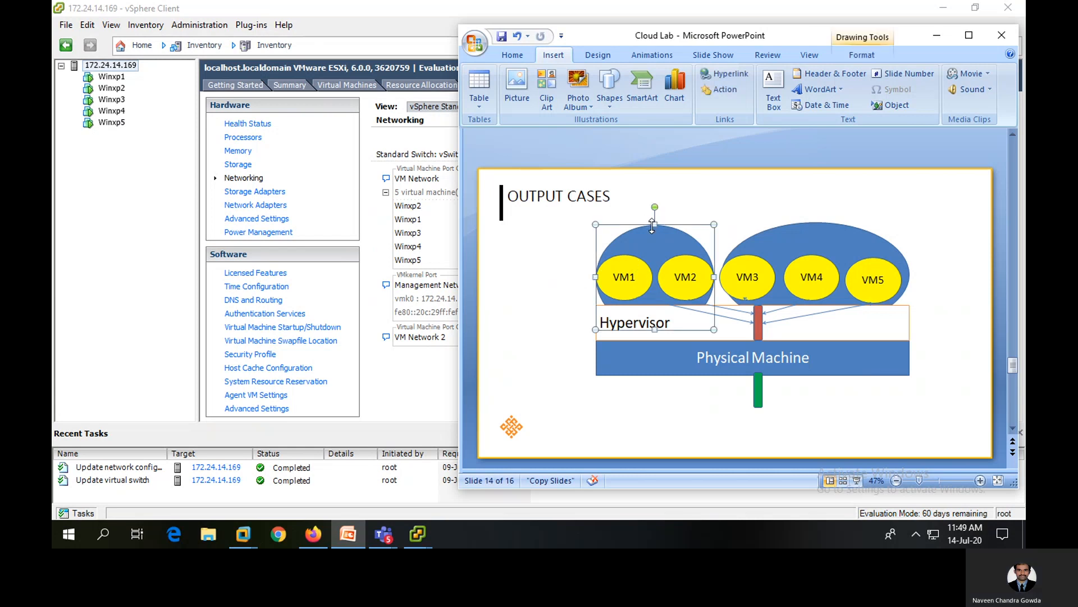
{"action": "left_click", "coordinate": [806, 262]}
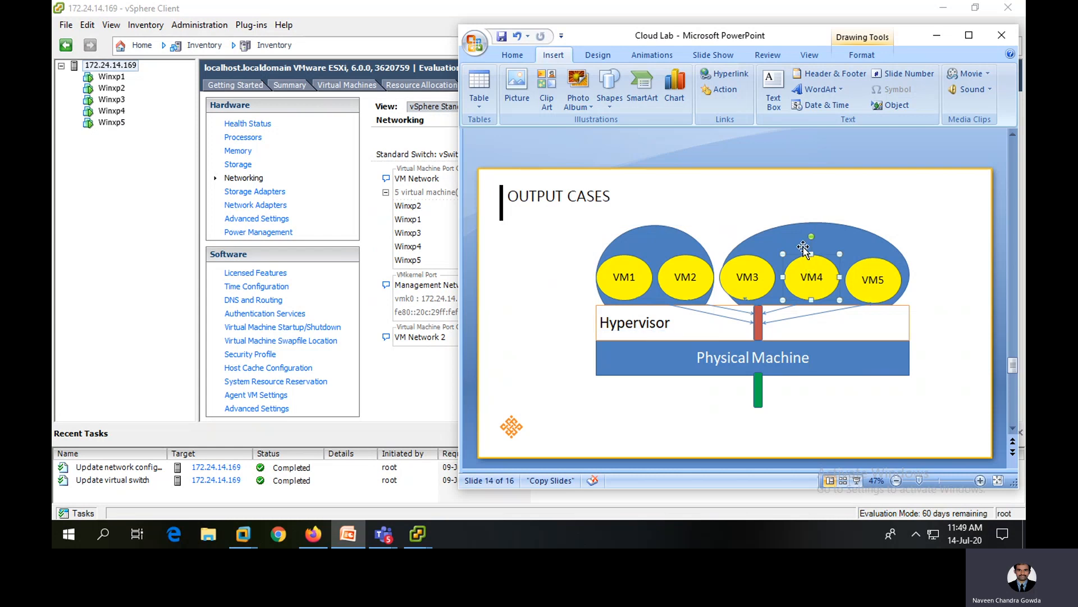
- Apply the solid black shape style to the large ellipse behind VM3, VM4 and VM5 on slide 14
{"action": "double_click", "coordinate": [858, 232]}
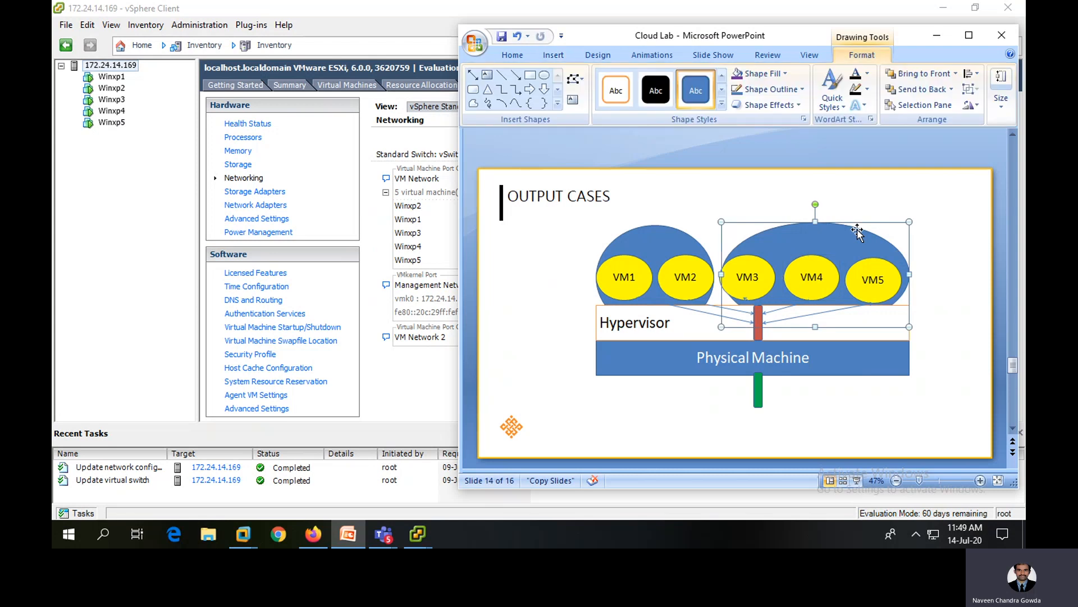
{"action": "left_click", "coordinate": [616, 92]}
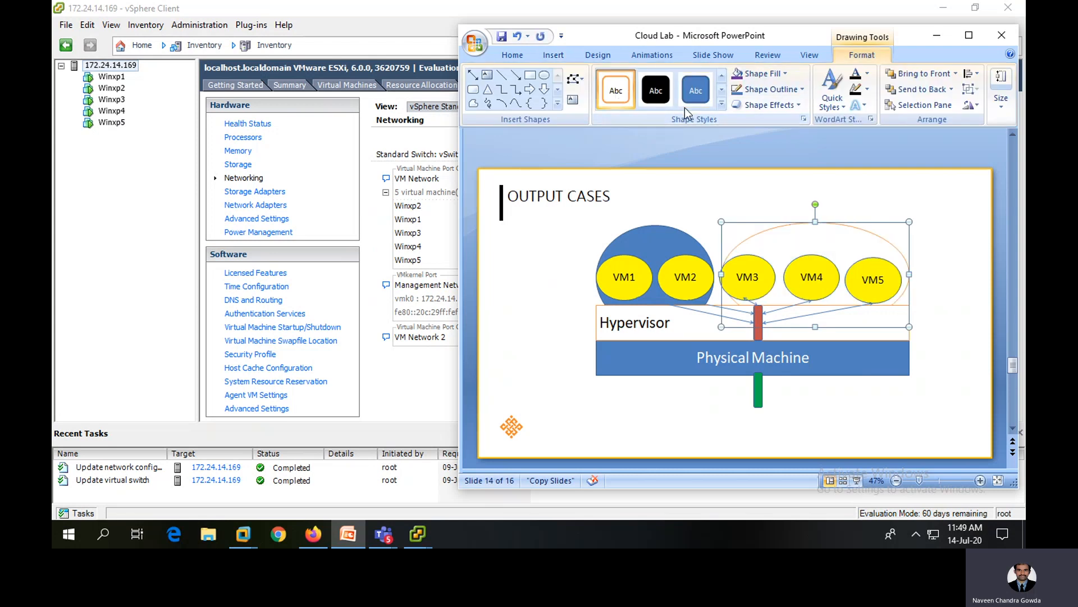
{"action": "left_click", "coordinate": [656, 90]}
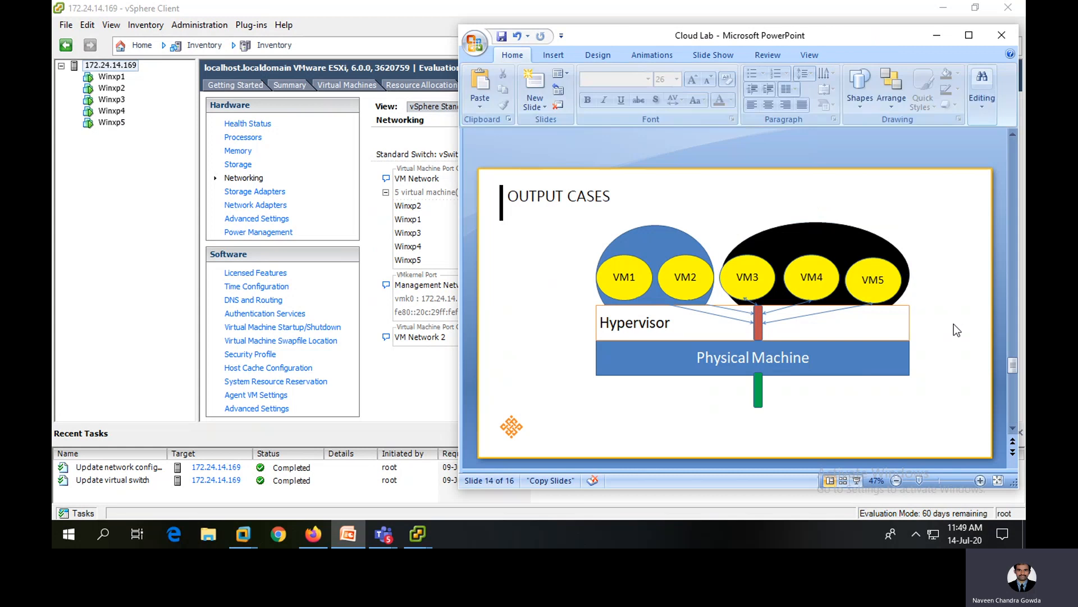
- Point out the ellipse behind VM3 to VM5, clear the selection, and go back to the single-group diagram on slide 13
{"action": "left_click", "coordinate": [711, 247]}
{"action": "left_click", "coordinate": [817, 256]}
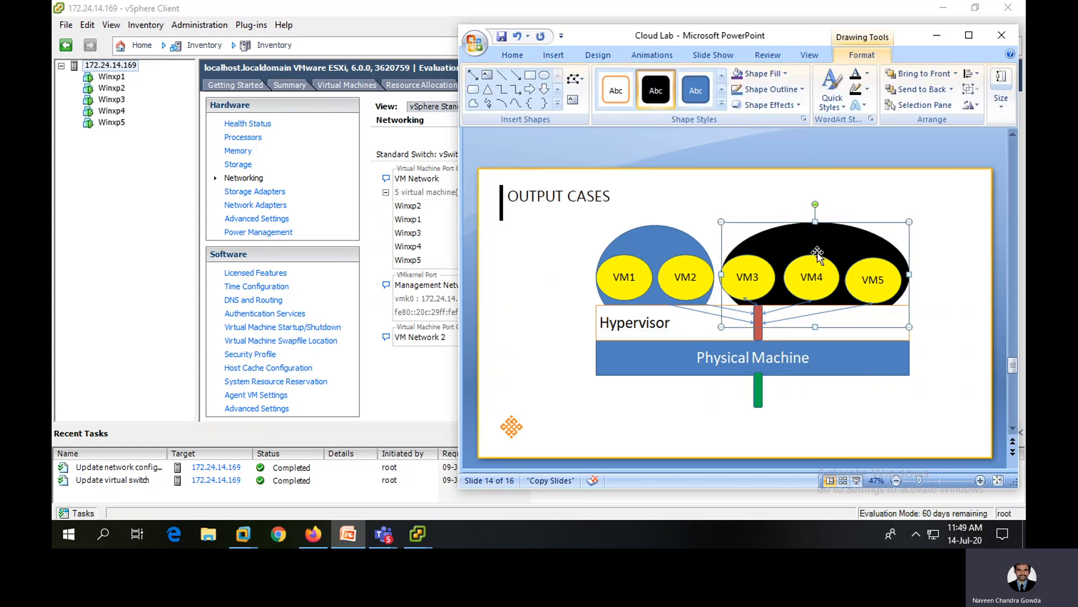
{"action": "left_click", "coordinate": [947, 262]}
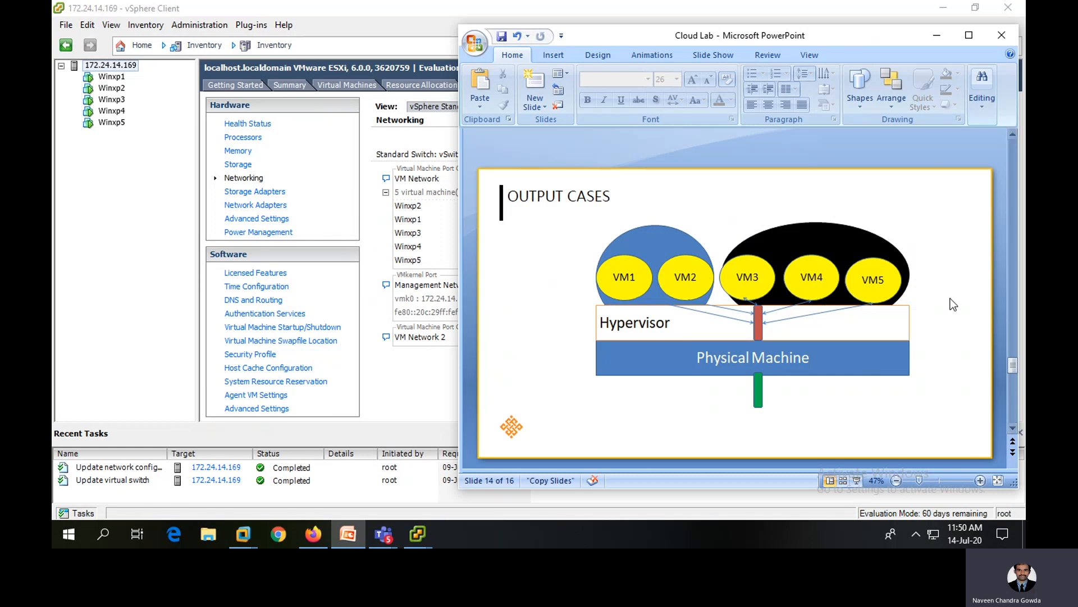
{"action": "scroll", "coordinate": [953, 304], "scroll_direction": "up", "scroll_amount": 3}
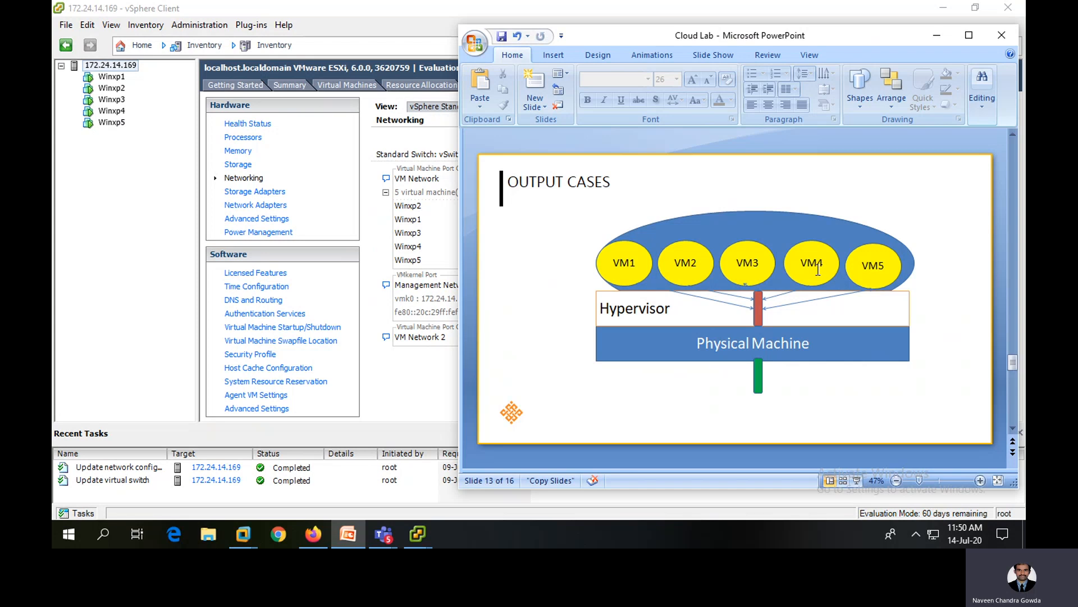
- Return from slide 14 to the vSphere Client and change Winxp4's Network adapter 1 to the VM Network 2 label
{"action": "scroll", "coordinate": [938, 295], "scroll_direction": "down", "scroll_amount": 3}
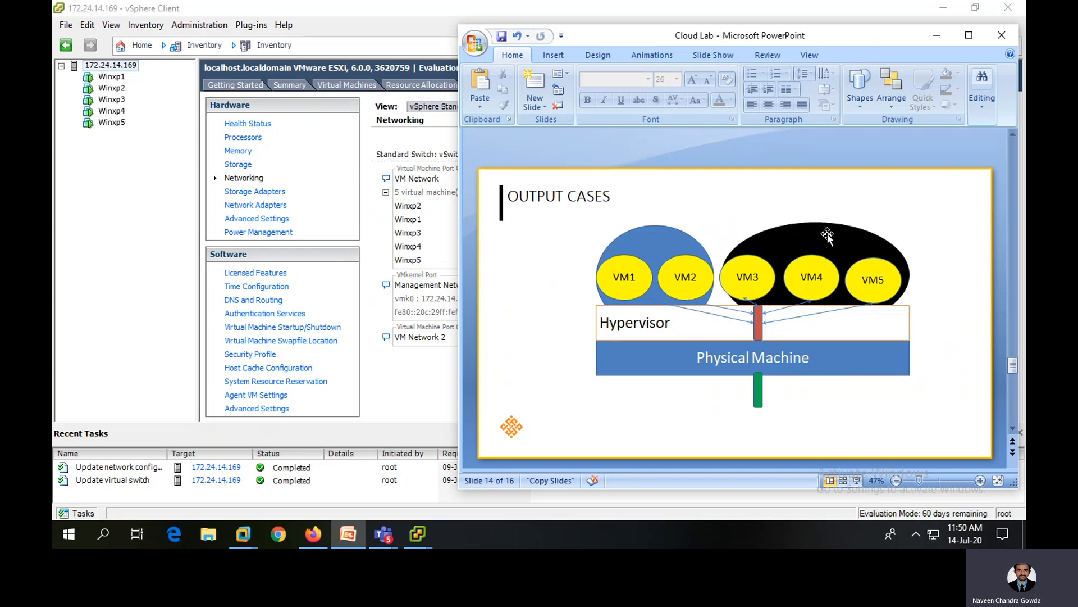
{"action": "left_click", "coordinate": [152, 248]}
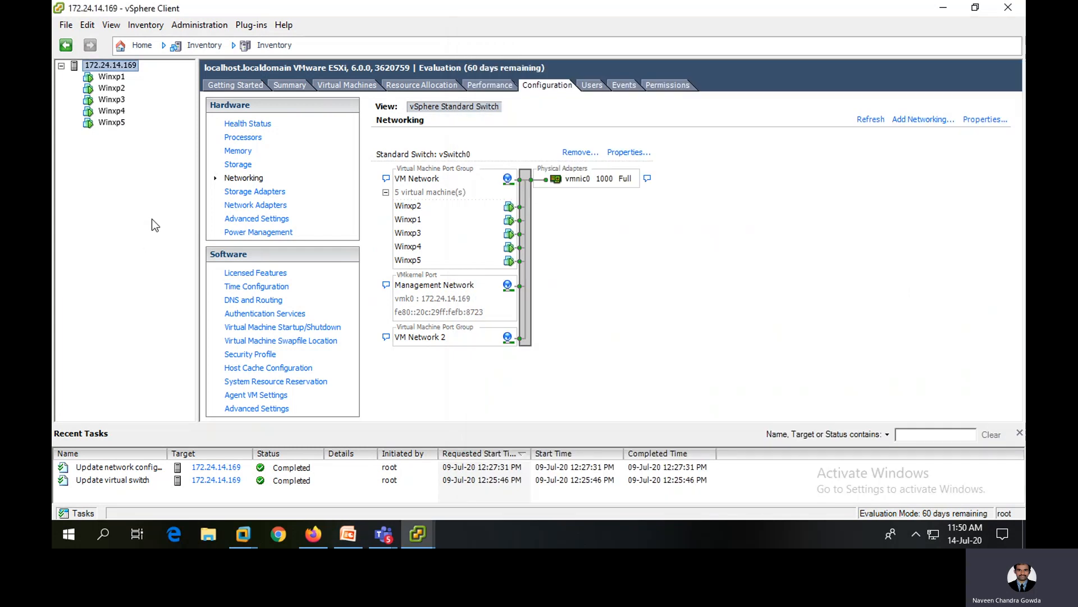
{"action": "left_click", "coordinate": [115, 113]}
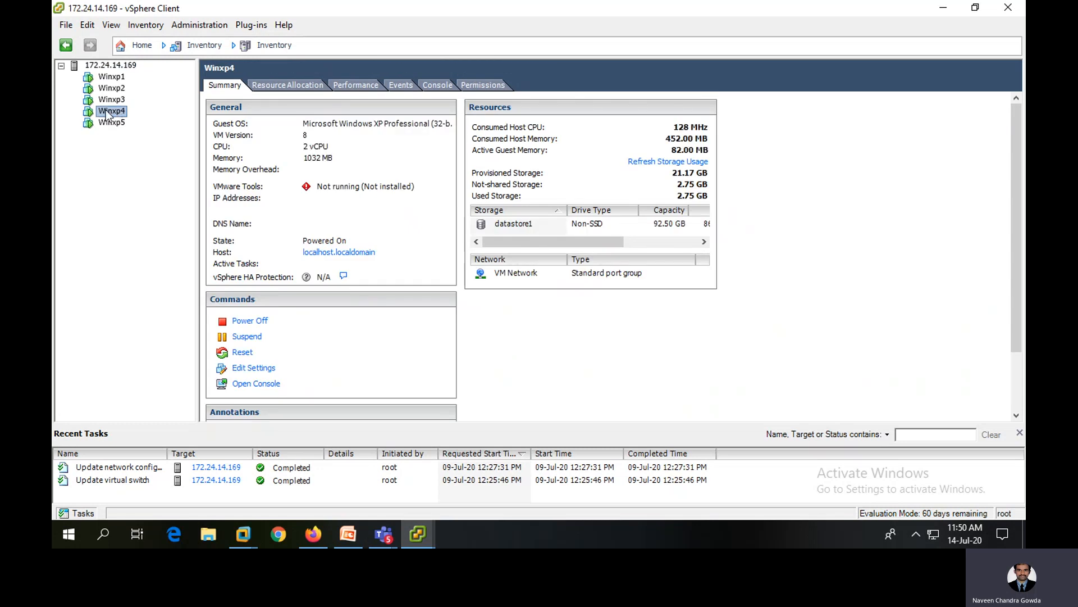
{"action": "right_click", "coordinate": [108, 115]}
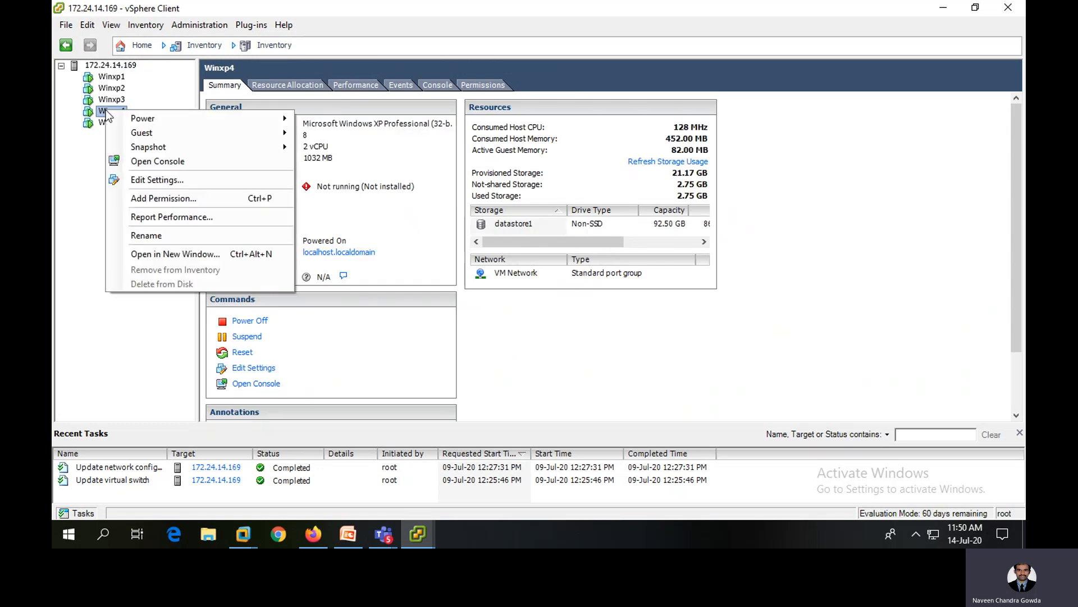
{"action": "left_click", "coordinate": [158, 180]}
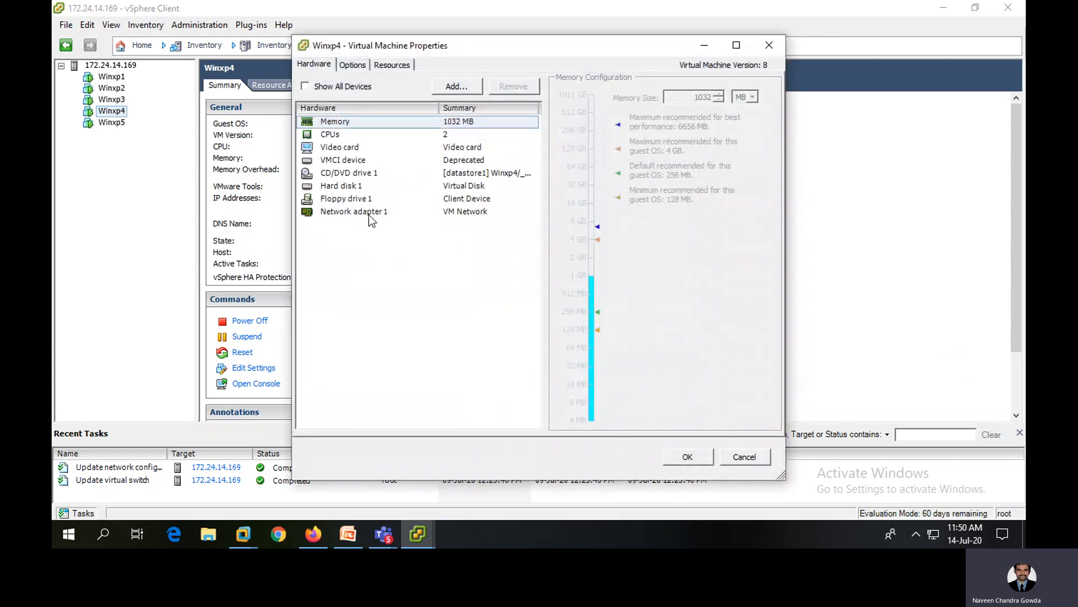
{"action": "left_click", "coordinate": [371, 214]}
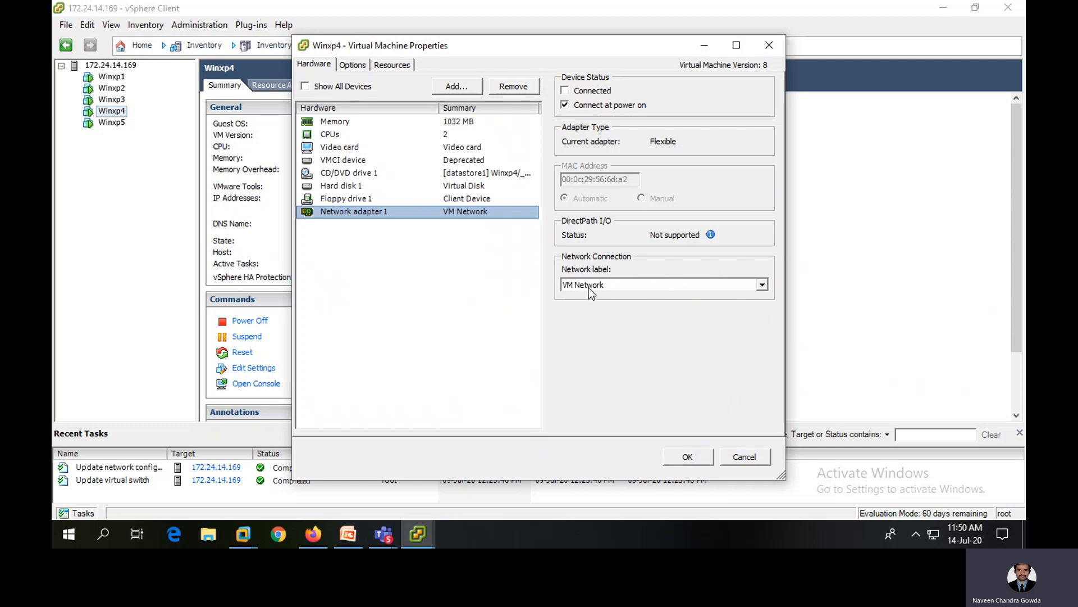
{"action": "left_click", "coordinate": [640, 286]}
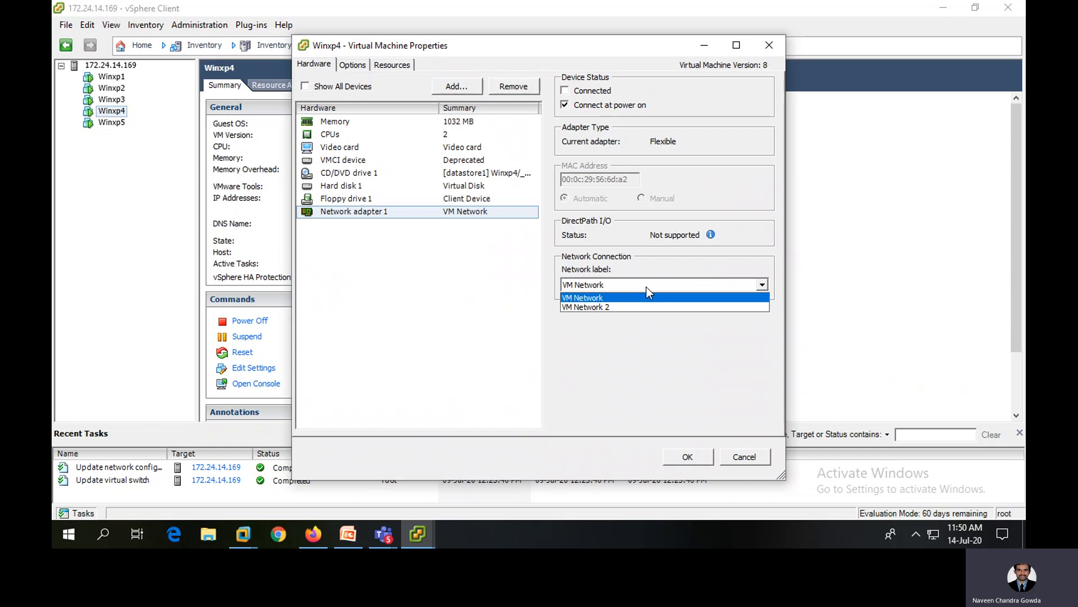
{"action": "left_click", "coordinate": [621, 307]}
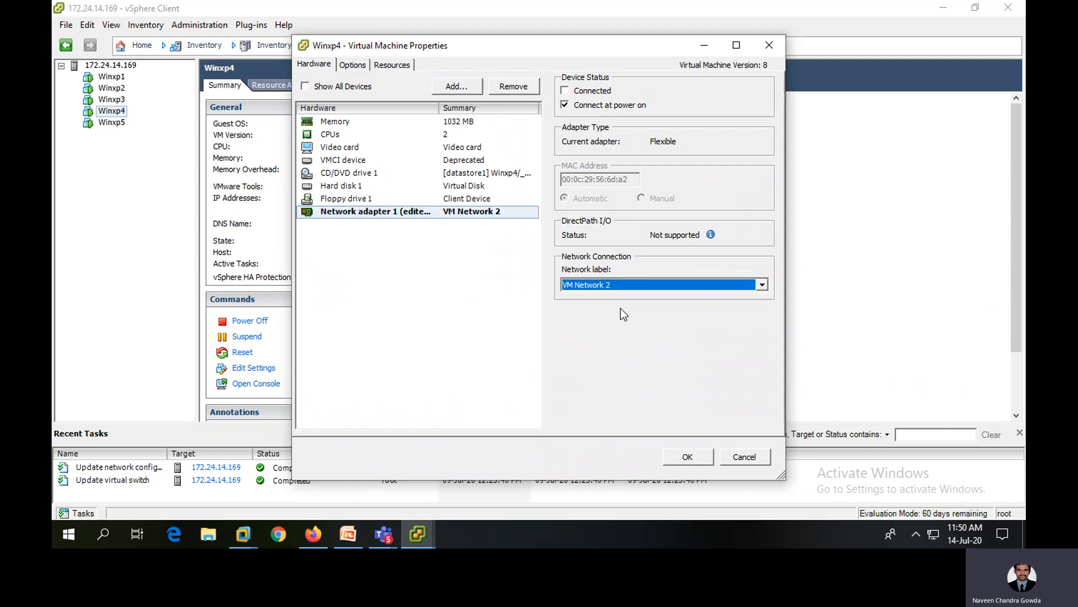
{"action": "left_click", "coordinate": [687, 457]}
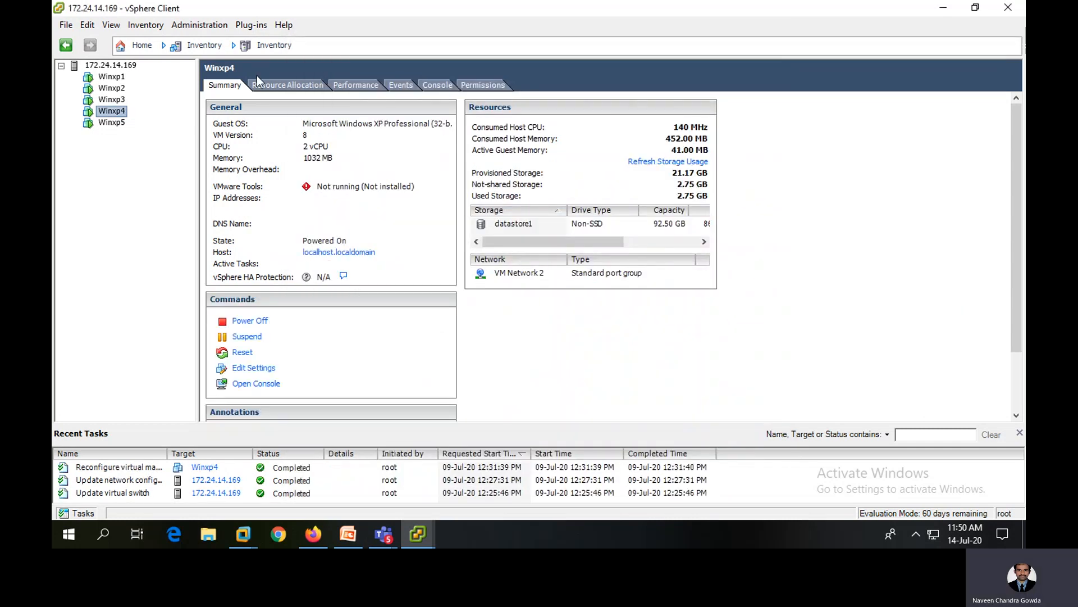
- Check the port groups of host 172.24.14.169, then show the Winxp1 and Winxp4 consoles side by side
{"action": "left_click", "coordinate": [122, 65]}
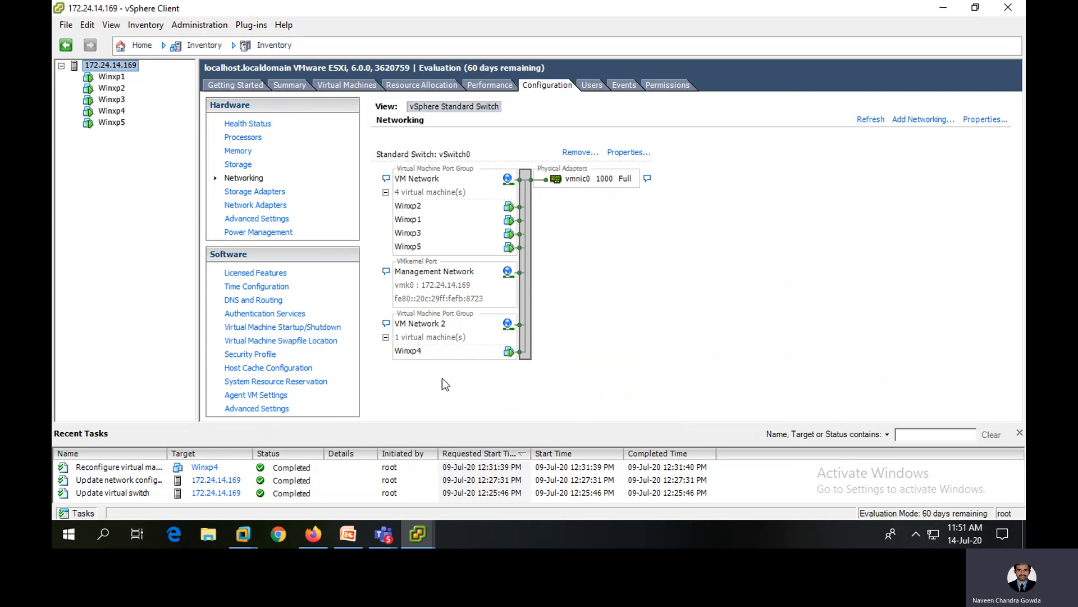
{"action": "left_click", "coordinate": [418, 533]}
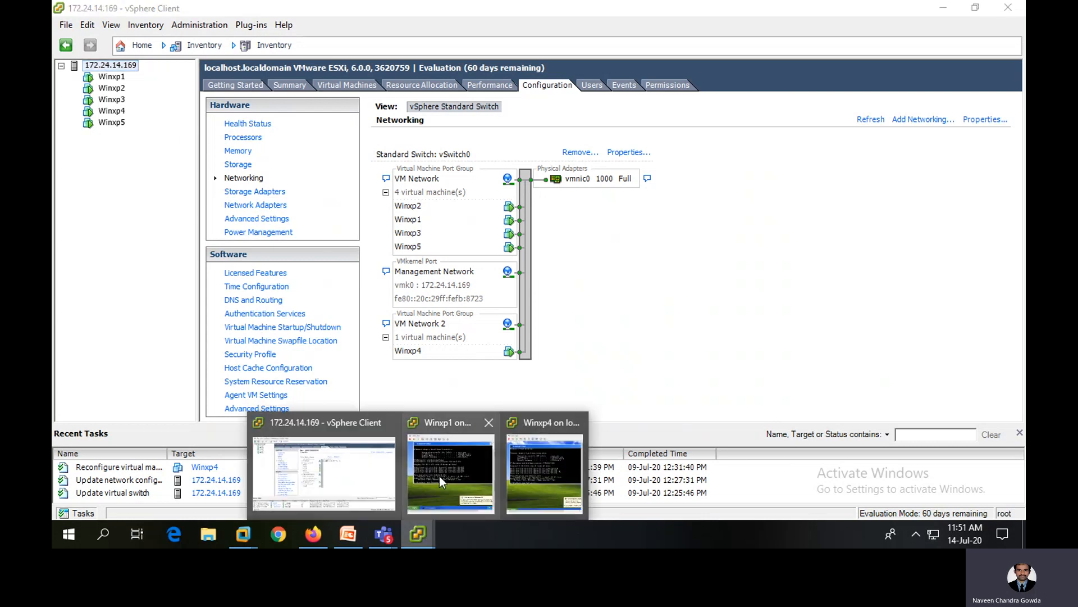
{"action": "left_click", "coordinate": [439, 473]}
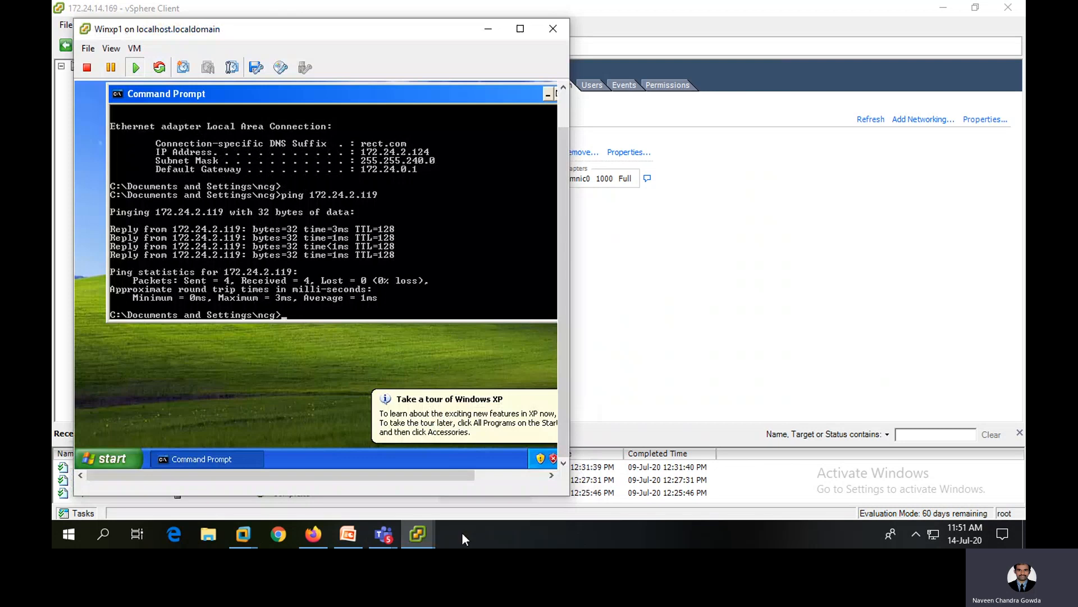
{"action": "left_click", "coordinate": [426, 531]}
{"action": "left_click", "coordinate": [537, 462]}
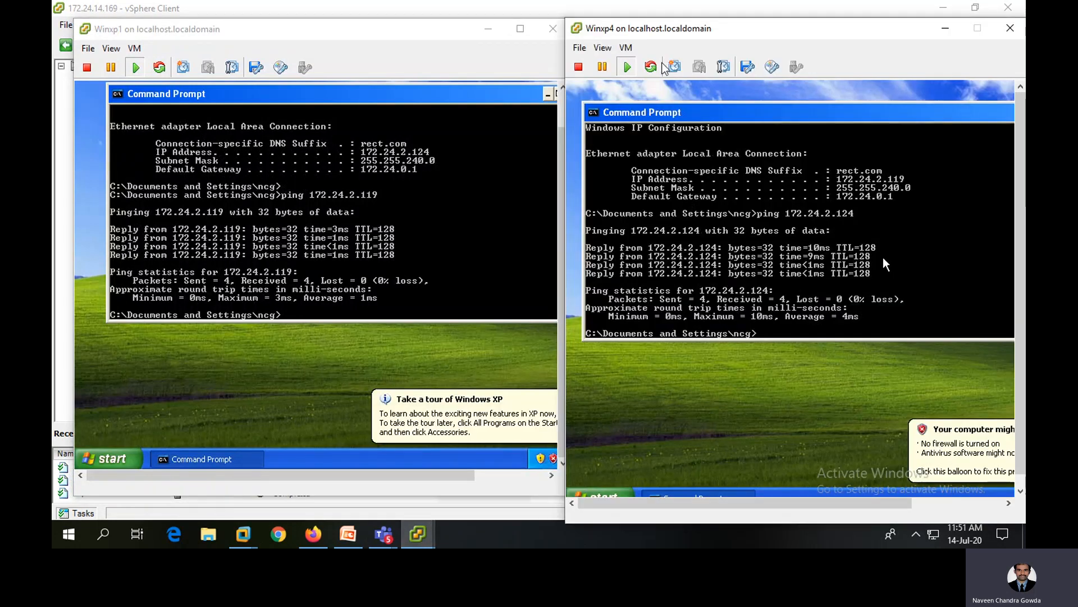
{"action": "left_click_drag", "start_coordinate": [670, 31], "coordinate": [646, 27]}
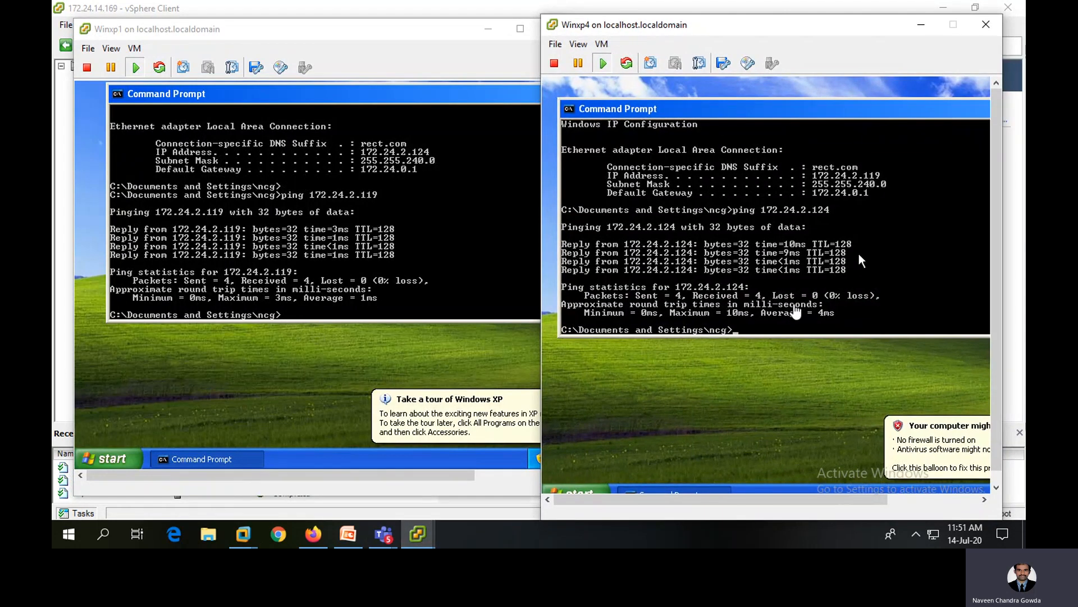
- Run ipconfig in Winxp4's Command Prompt to check its network configuration
{"action": "left_click", "coordinate": [793, 308]}
{"action": "type", "text": "ip"}
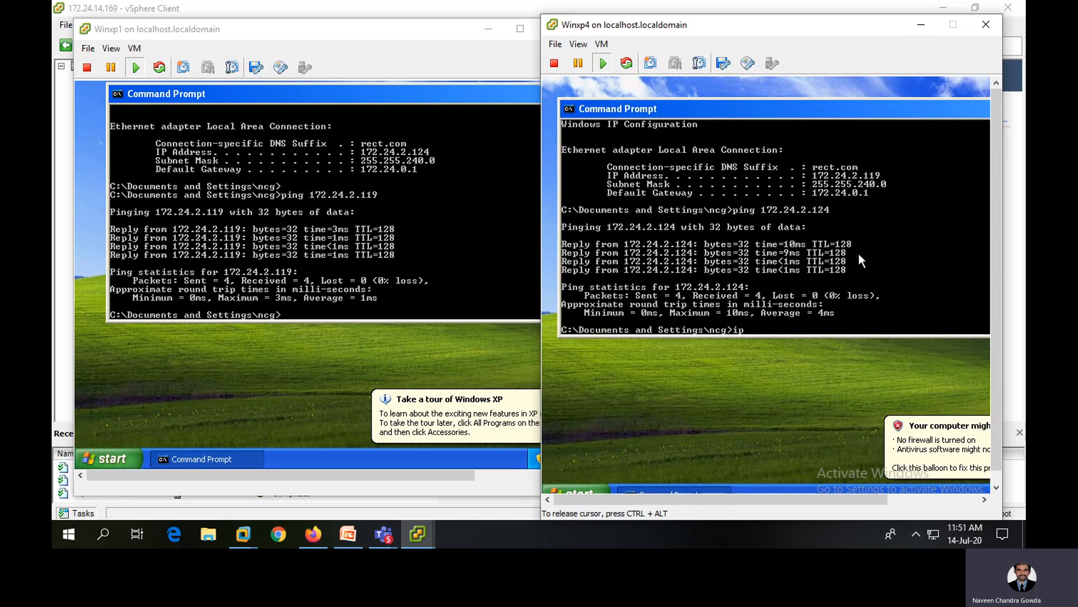
{"action": "type", "text": "config"}
{"action": "key", "text": "Return"}
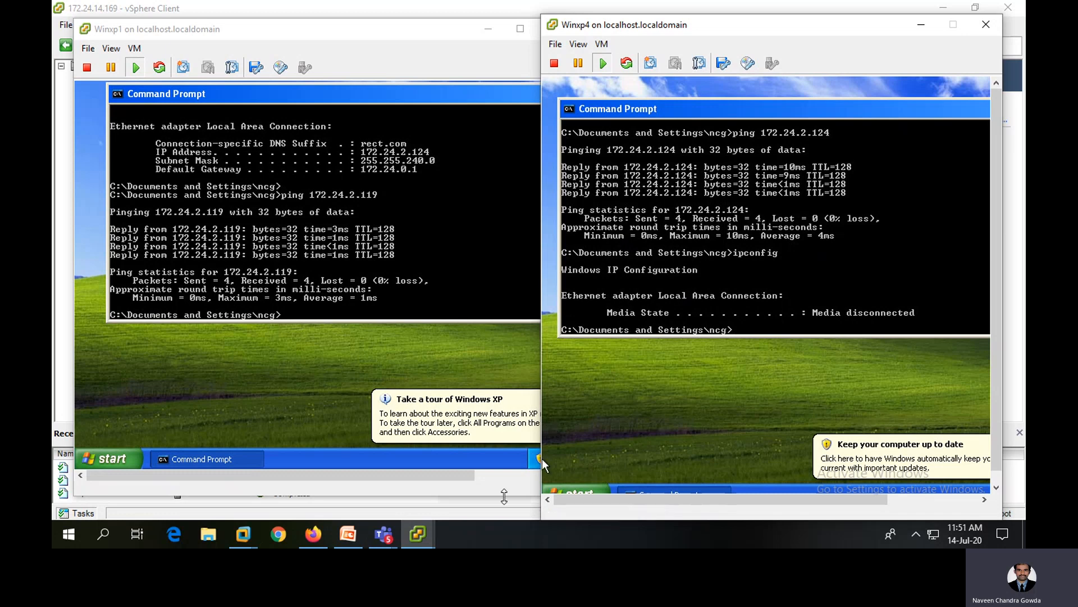
- Compare the vSwitch0 port group layout in the main vSphere Client window with the ipconfig output in Winxp4's console
{"action": "left_click", "coordinate": [418, 533]}
{"action": "left_click", "coordinate": [353, 479]}
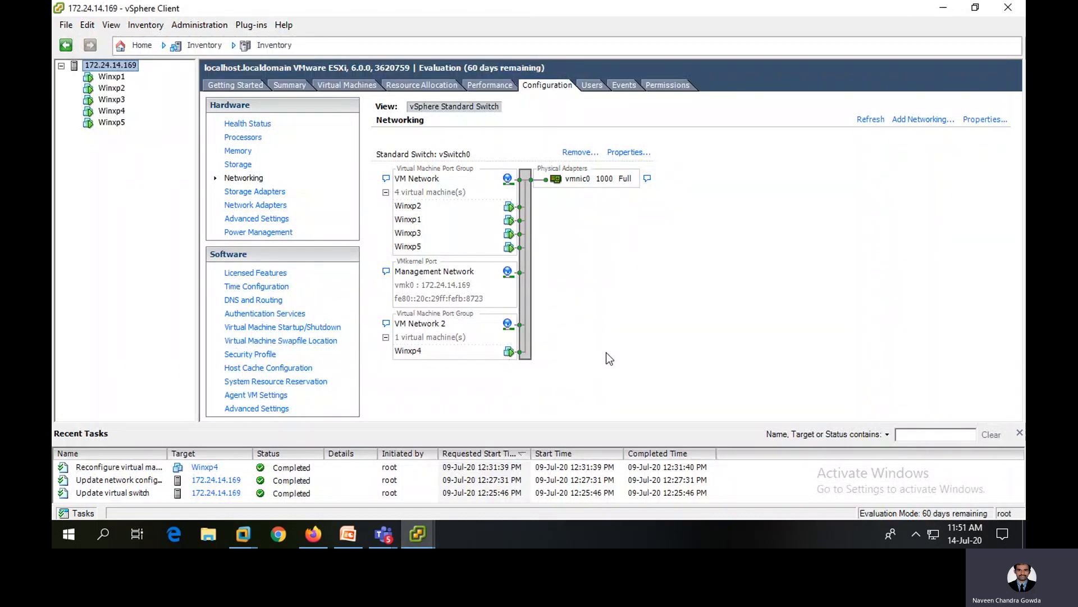
{"action": "left_click", "coordinate": [421, 532]}
{"action": "left_click", "coordinate": [537, 460]}
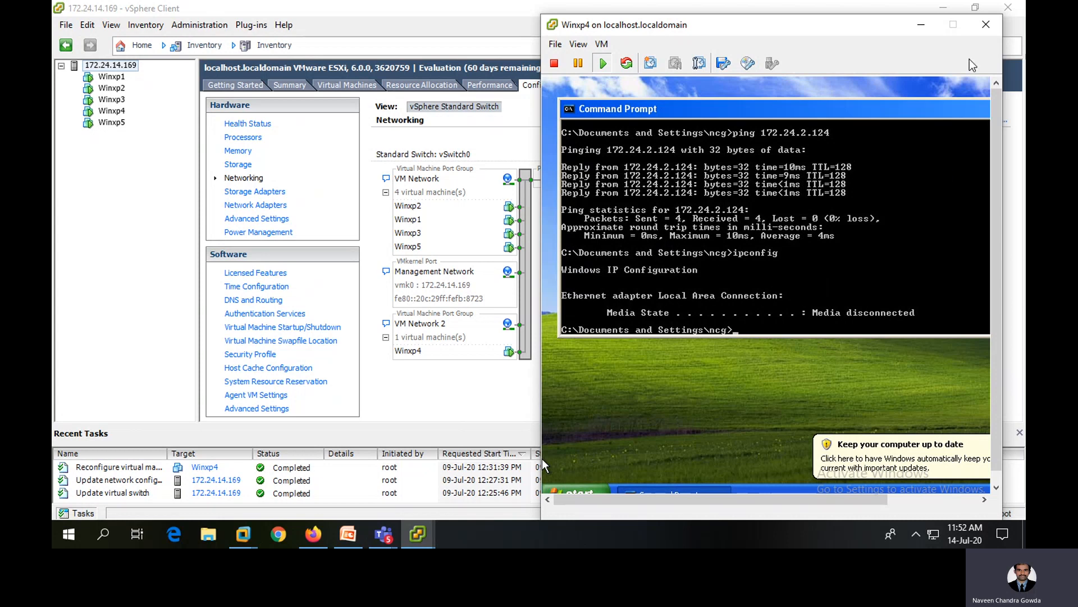
{"action": "left_click", "coordinate": [119, 160]}
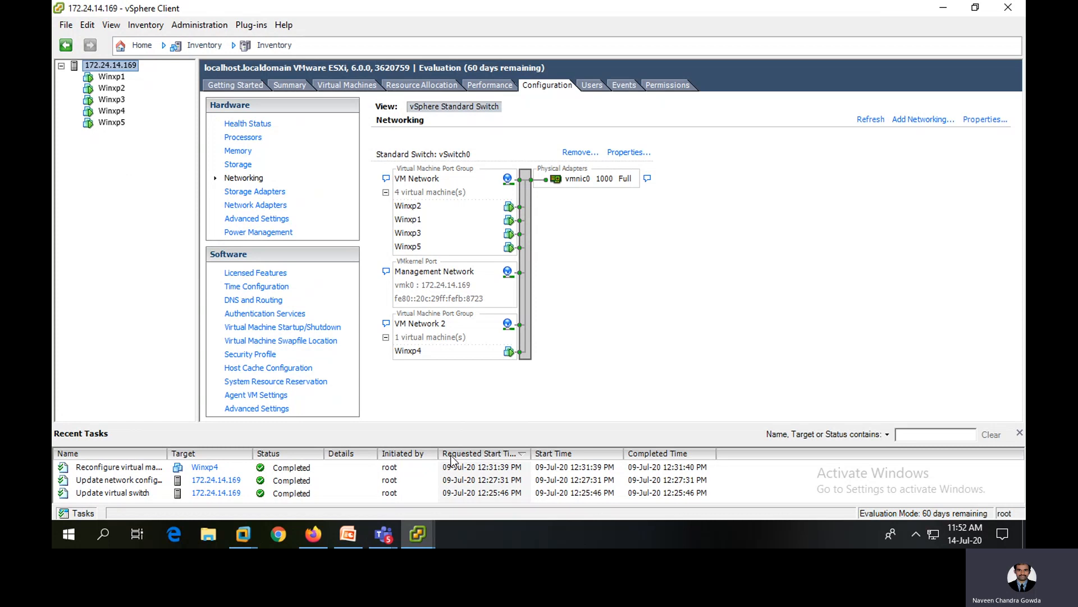
{"action": "mouse_move", "coordinate": [418, 534]}
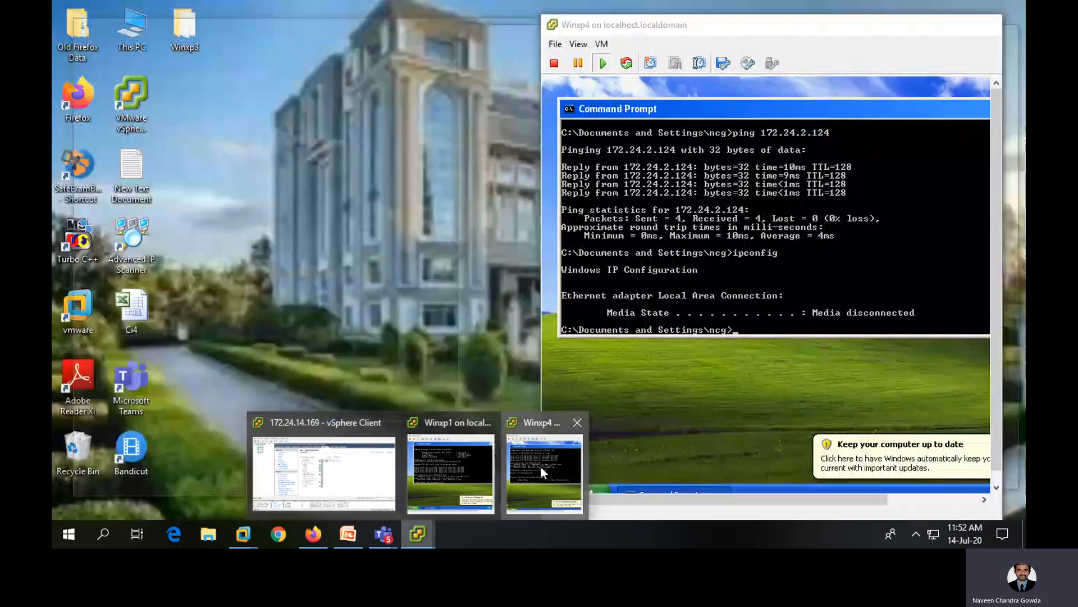
{"action": "left_click", "coordinate": [540, 466]}
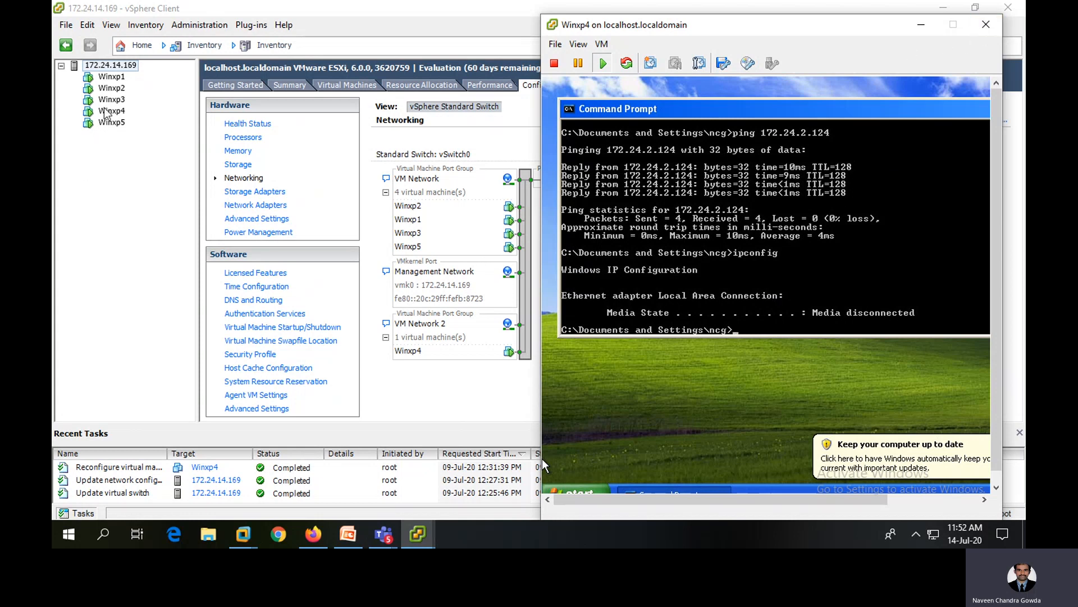
- Close the Winxp4 console and power off the Winxp4 virtual machine
{"action": "left_click", "coordinate": [986, 26]}
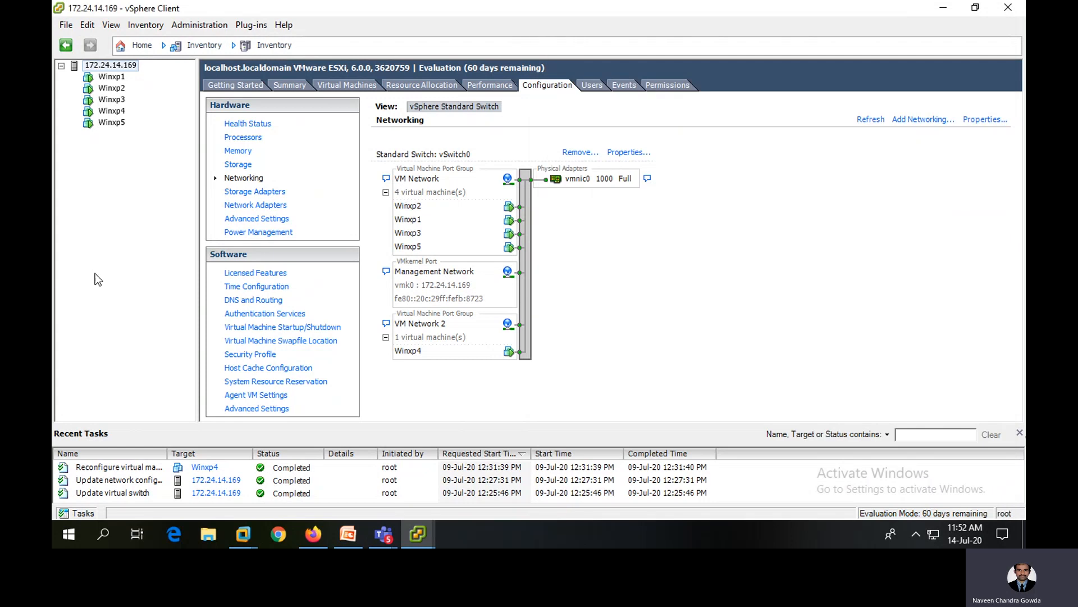
{"action": "right_click", "coordinate": [103, 114]}
{"action": "mouse_move", "coordinate": [228, 118]}
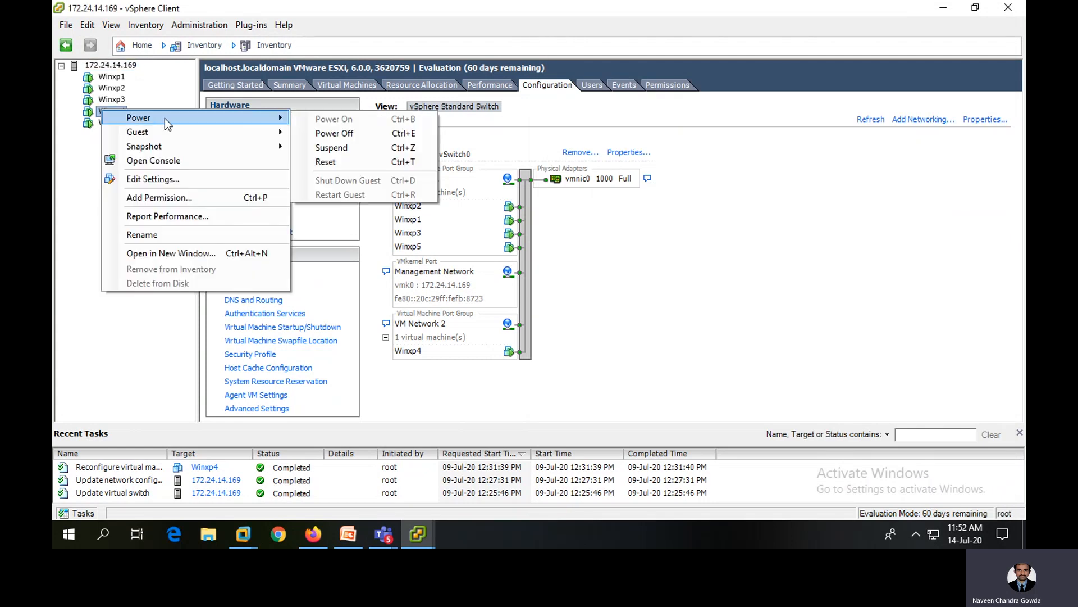
{"action": "left_click", "coordinate": [376, 134]}
{"action": "left_click", "coordinate": [598, 318]}
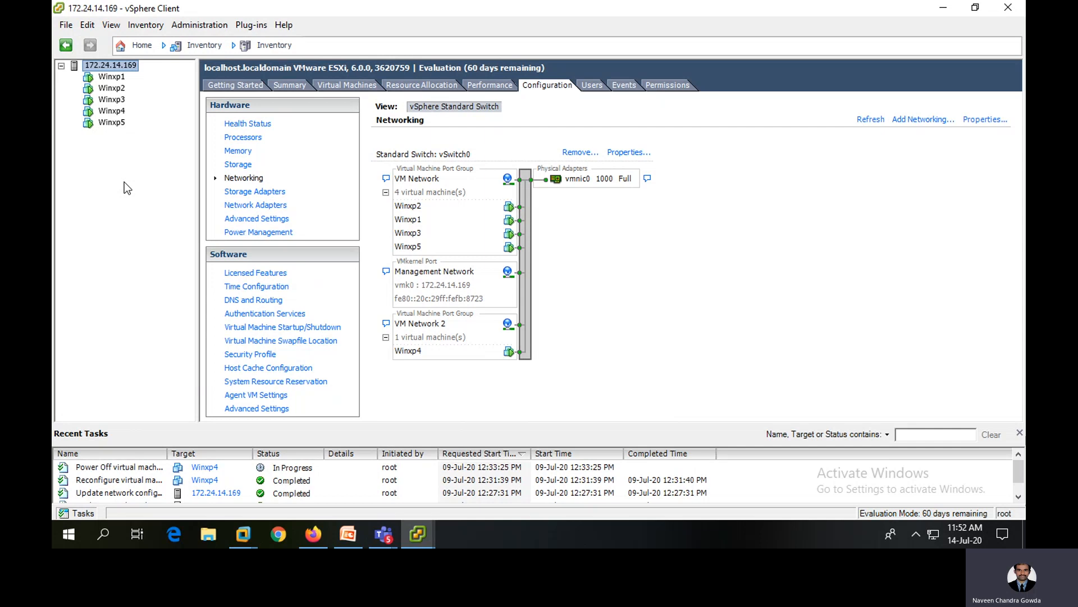
- Power the Winxp4 virtual machine back on
{"action": "left_click", "coordinate": [112, 112]}
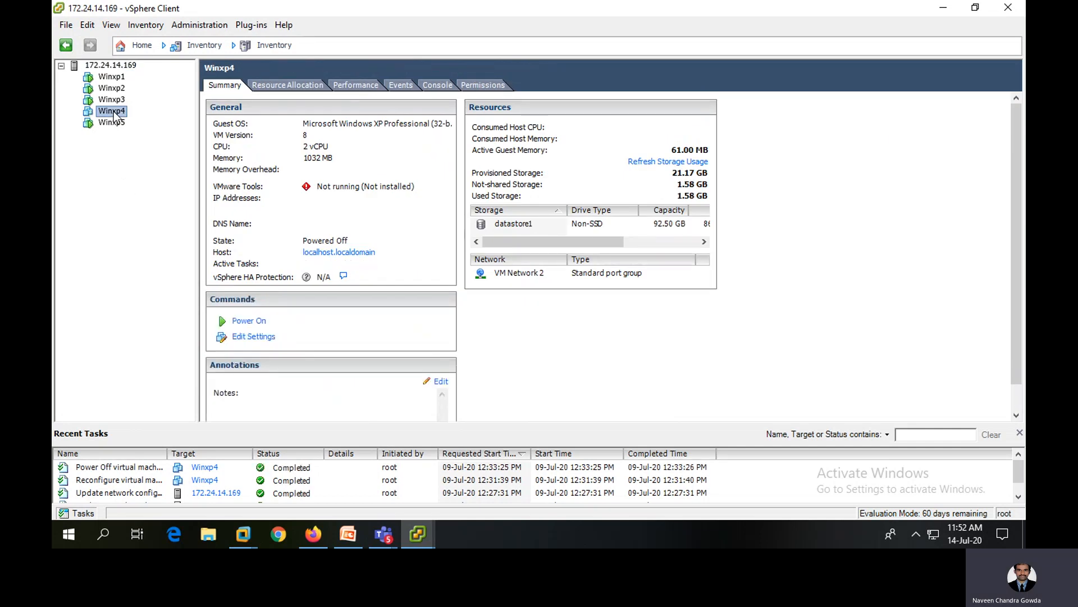
{"action": "right_click", "coordinate": [114, 116]}
{"action": "mouse_move", "coordinate": [150, 118]}
{"action": "left_click", "coordinate": [382, 119]}
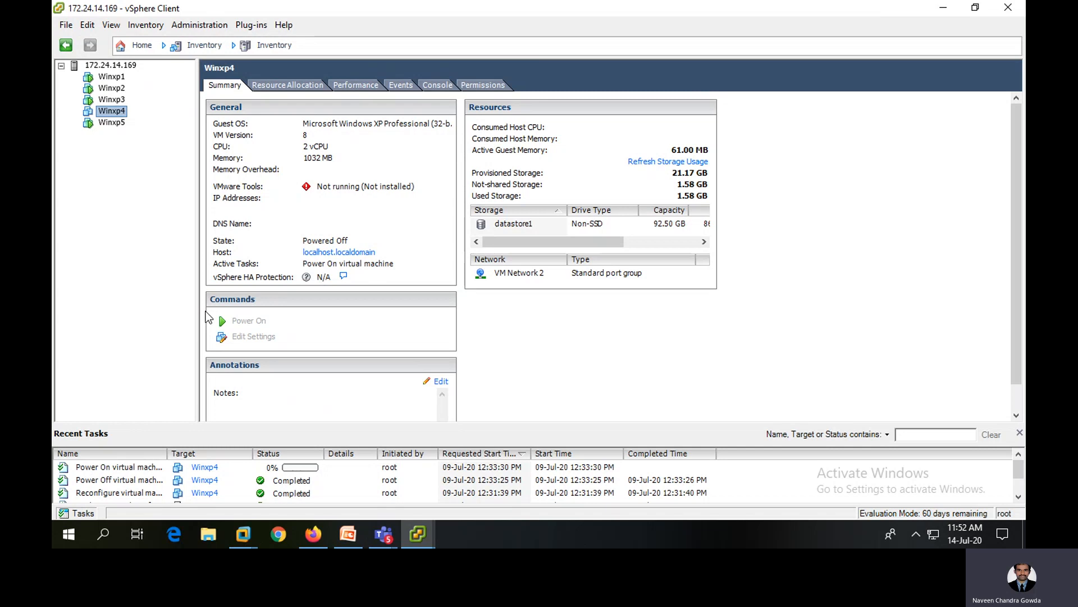
- Open a new console for Winxp4 and move its window clear of the inventory tree
{"action": "right_click", "coordinate": [115, 111]}
{"action": "left_click", "coordinate": [181, 164]}
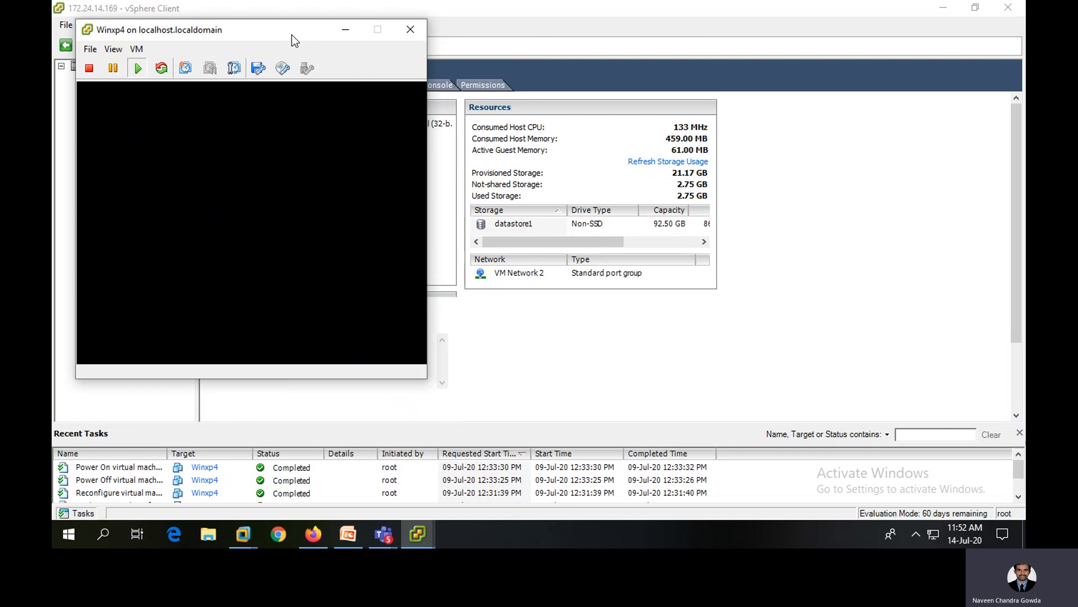
{"action": "left_click_drag", "start_coordinate": [292, 35], "coordinate": [768, 66]}
- Return to the main vSphere Client window and review the networking configuration of host 172.24.14.169
{"action": "mouse_move", "coordinate": [428, 541]}
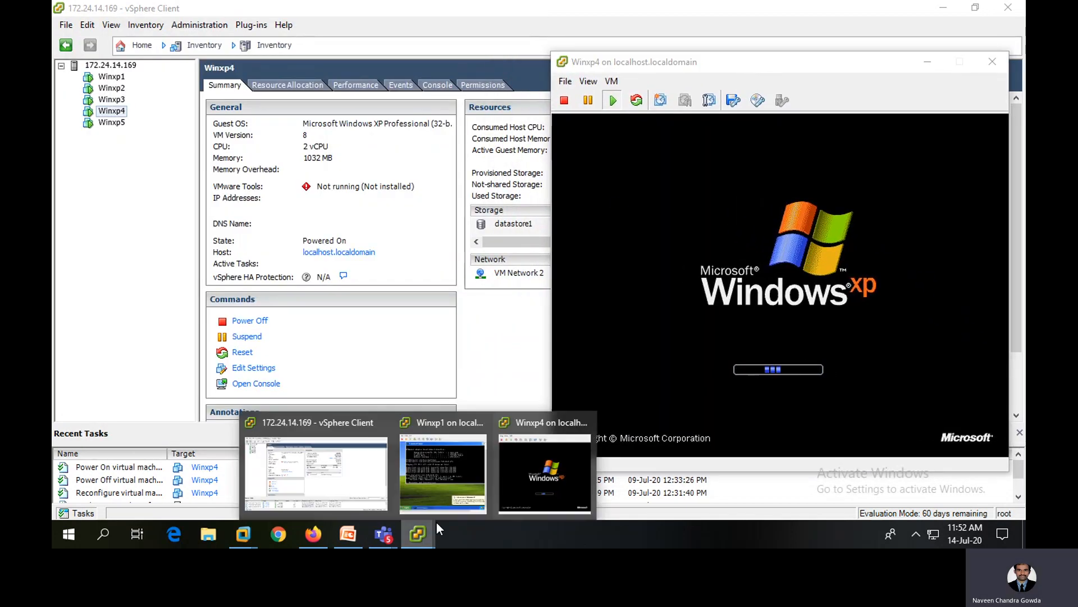
{"action": "left_click", "coordinate": [314, 473]}
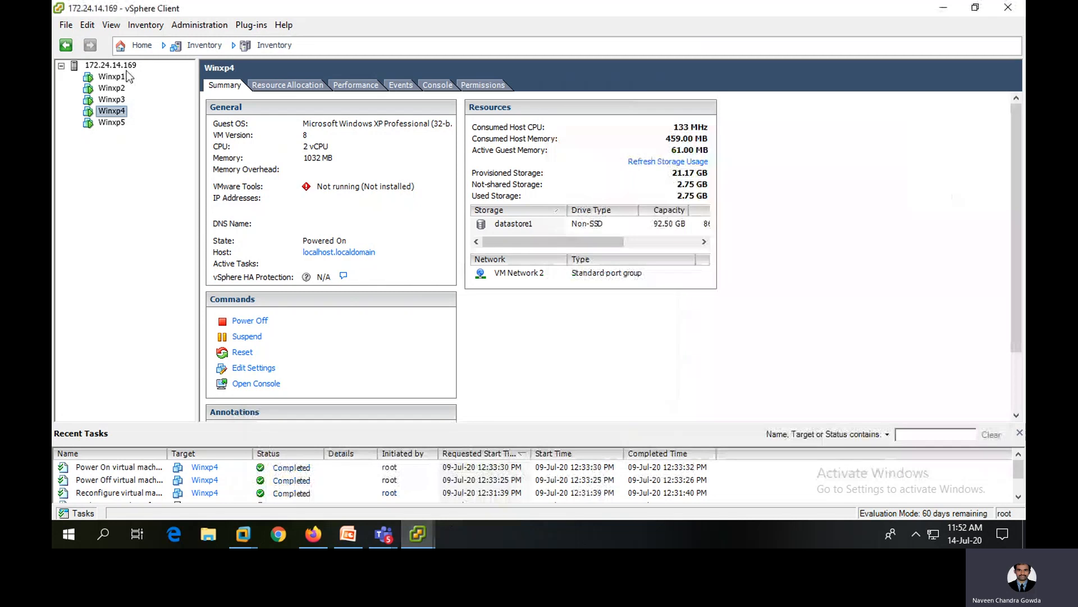
{"action": "left_click", "coordinate": [111, 65]}
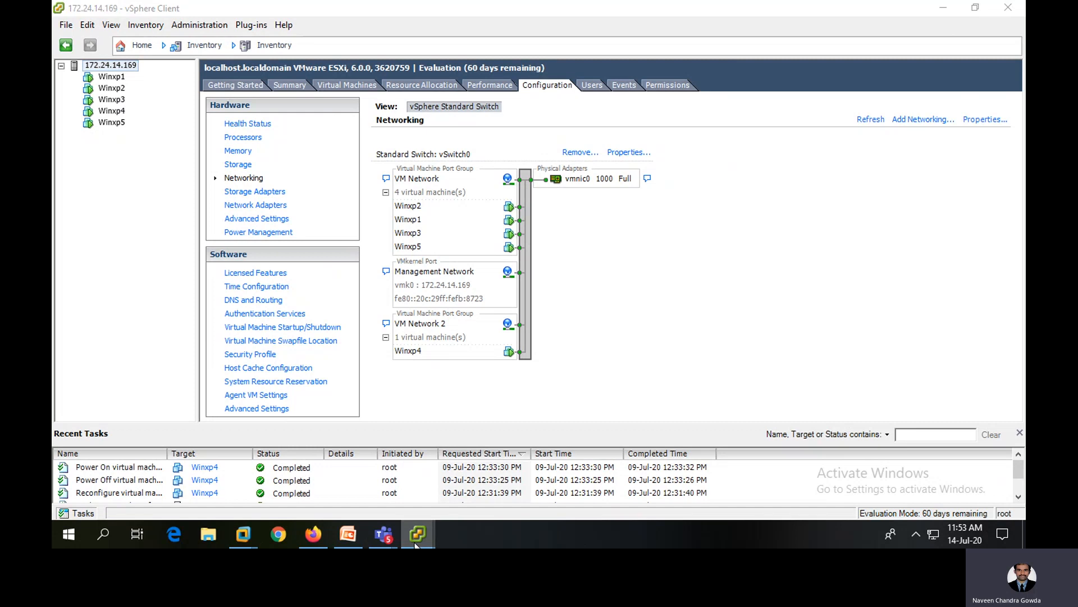
- Bring Winxp4's console back to the front and open Command Prompt in the guest
{"action": "mouse_move", "coordinate": [418, 533]}
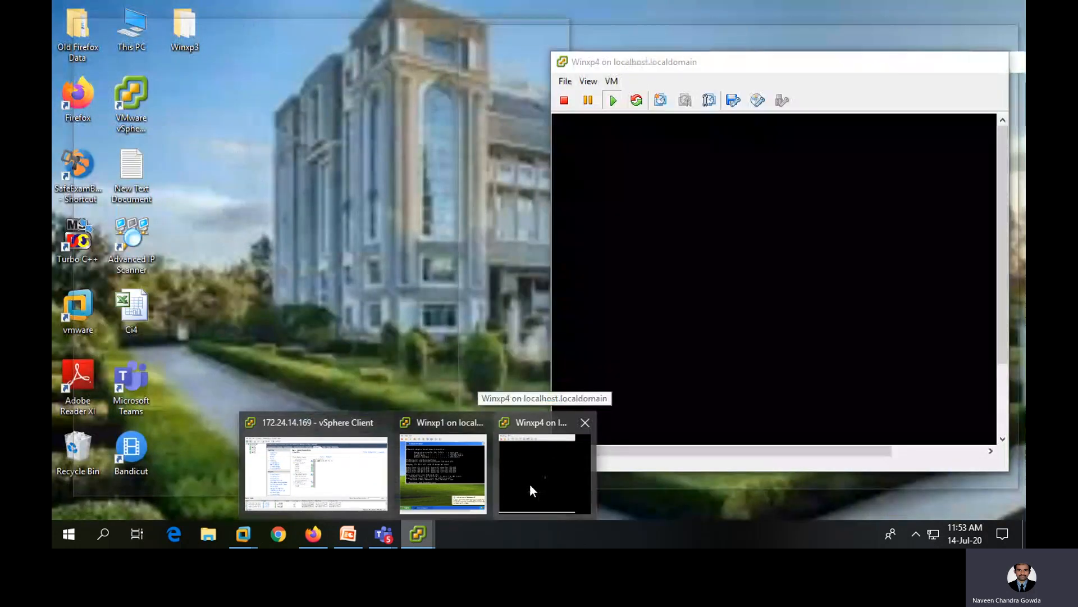
{"action": "left_click", "coordinate": [545, 497]}
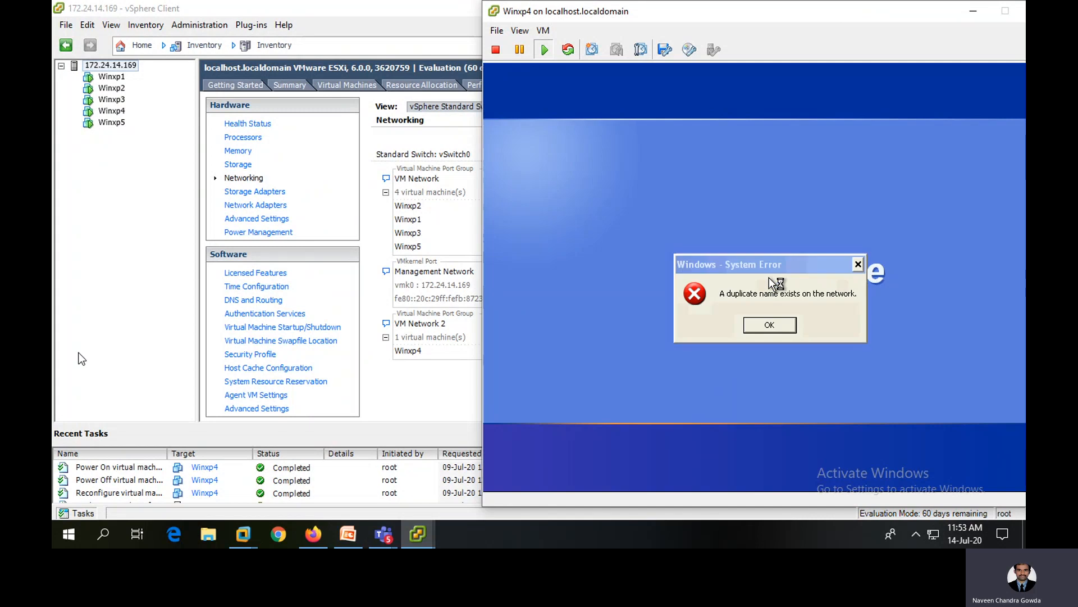
{"action": "left_click", "coordinate": [641, 354]}
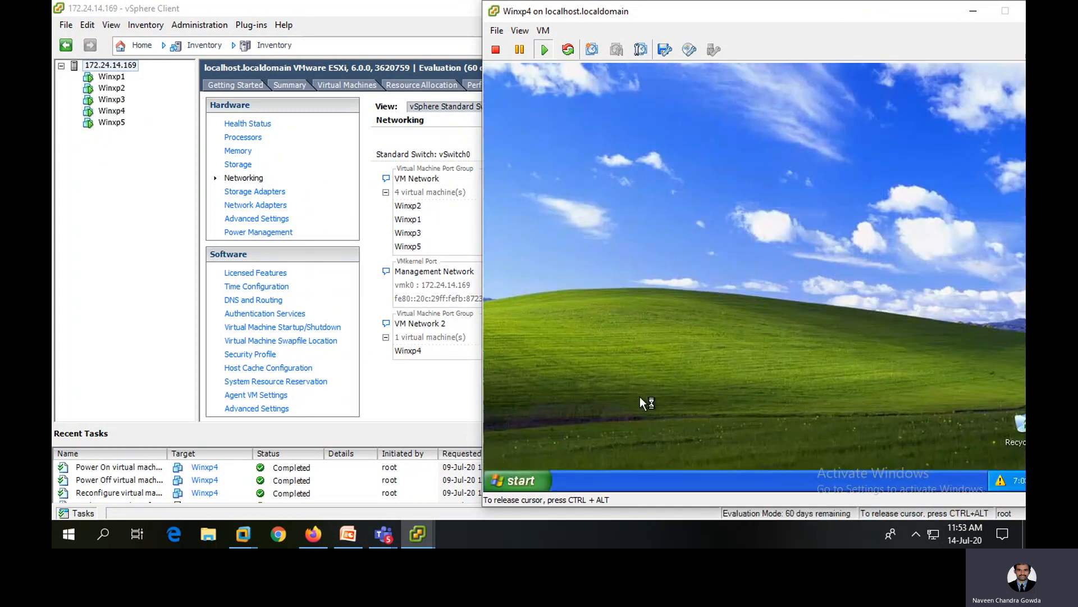
{"action": "left_click", "coordinate": [504, 479]}
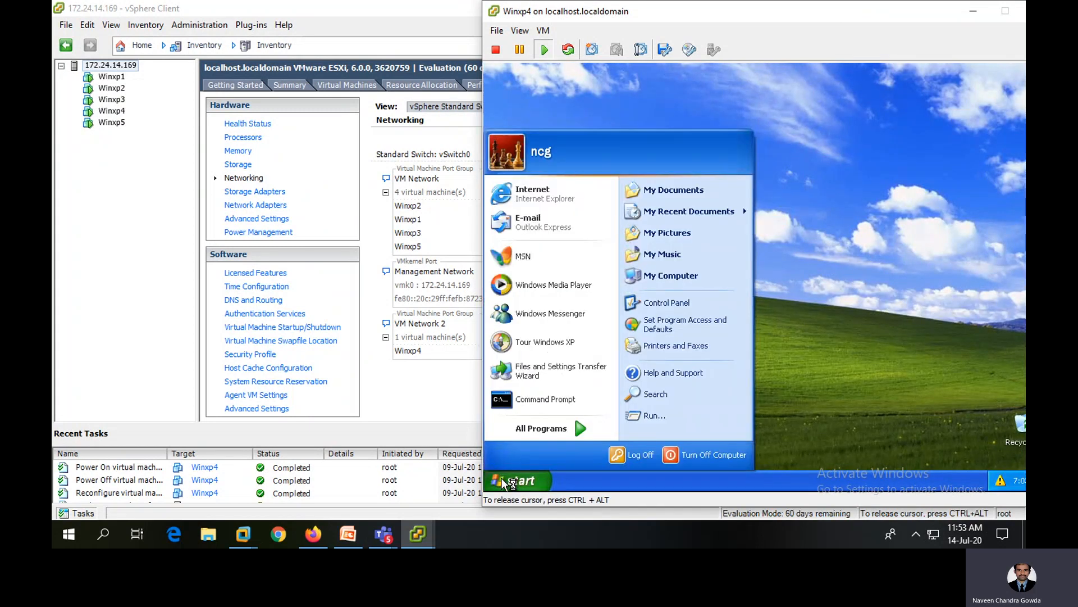
{"action": "left_click", "coordinate": [556, 401]}
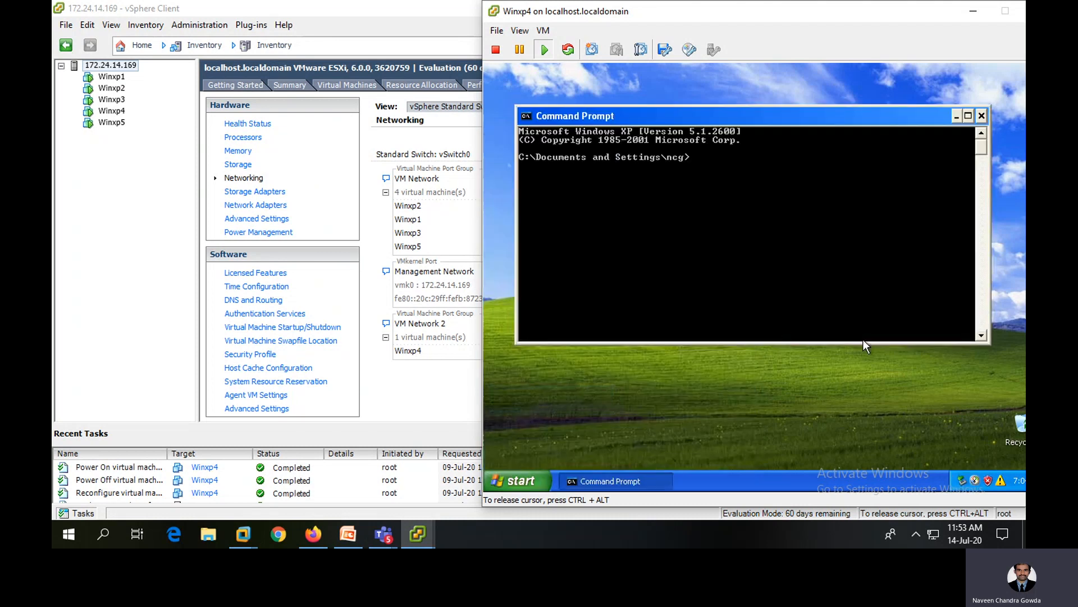
- Run ipconfig in Winxp4's Command Prompt to check its IP configuration, and release the cursor from the guest
{"action": "type", "text": "ipconfig"}
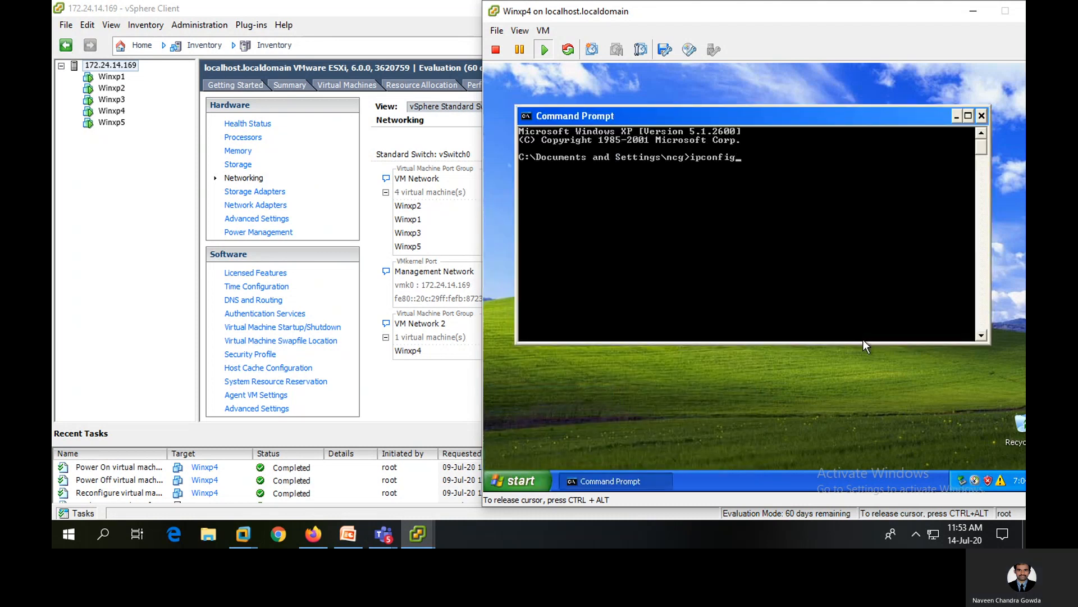
{"action": "key", "text": "Return"}
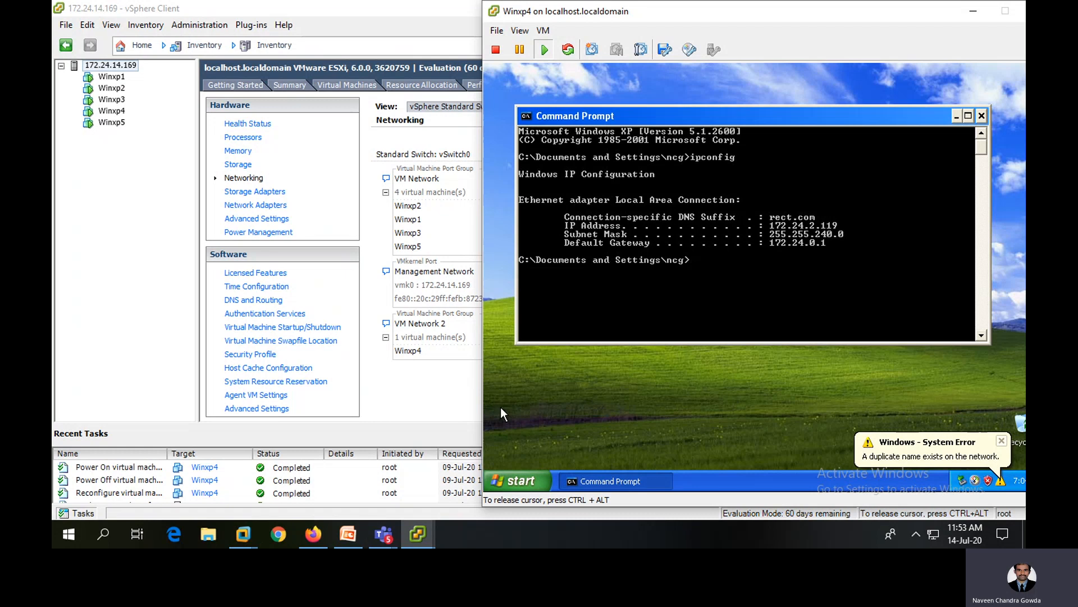
{"action": "key", "text": "ctrl+alt"}
- Bring Winxp1's console to the front and place it so both guests' Command Prompt outputs are readable side by side
{"action": "mouse_move", "coordinate": [429, 540]}
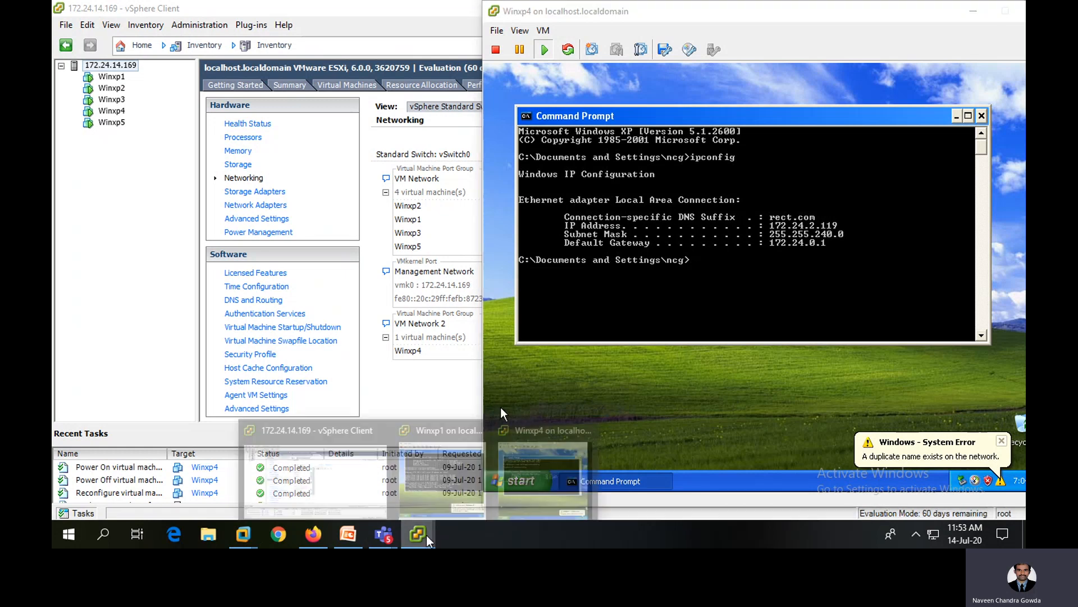
{"action": "left_click", "coordinate": [433, 481]}
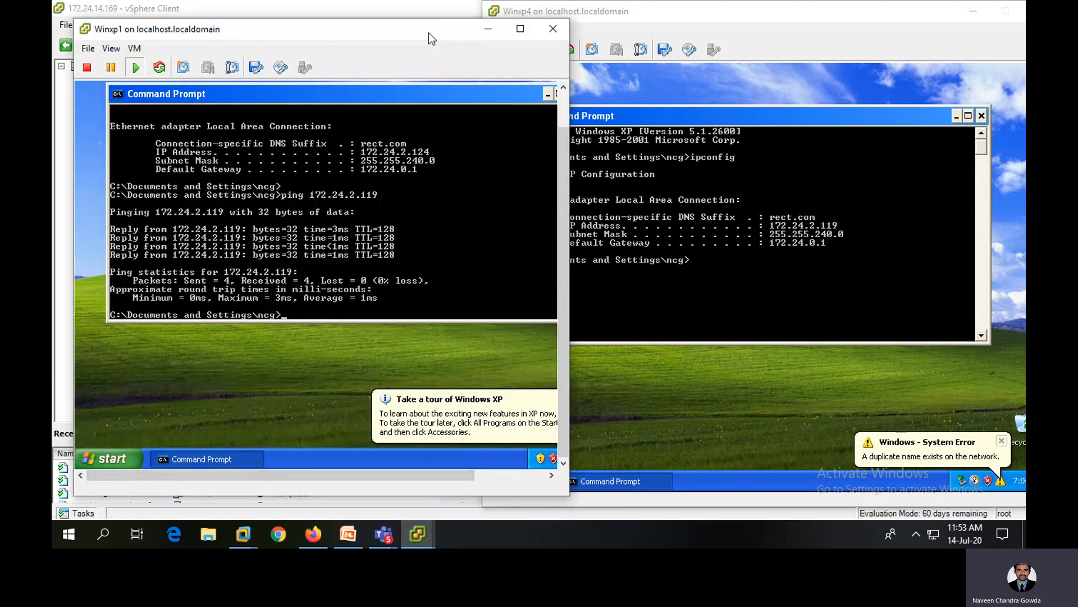
{"action": "left_click_drag", "start_coordinate": [429, 33], "coordinate": [406, 22]}
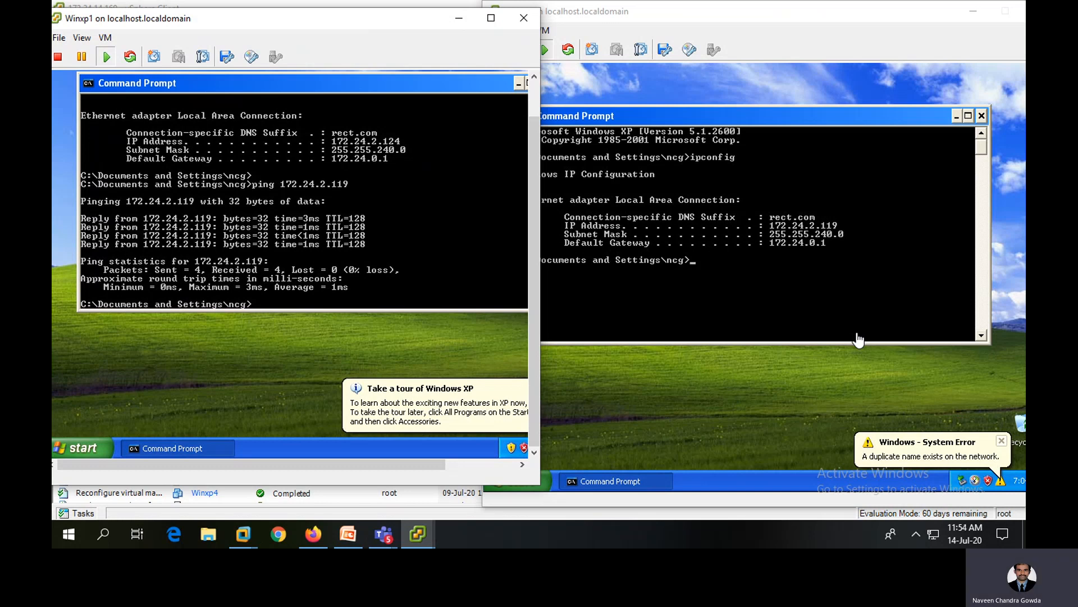
- Switch to PowerPoint, compare the OUTPUT CASES diagrams on slides 13 and 14, and return to the VM consoles
{"action": "left_click", "coordinate": [349, 534]}
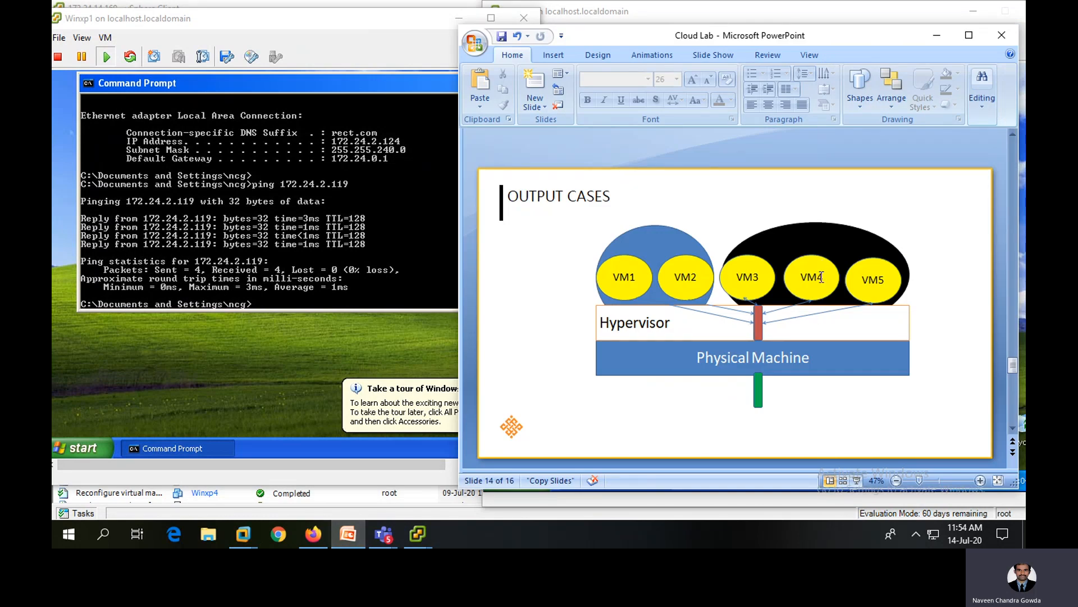
{"action": "scroll", "coordinate": [955, 278], "scroll_direction": "up", "scroll_amount": 1}
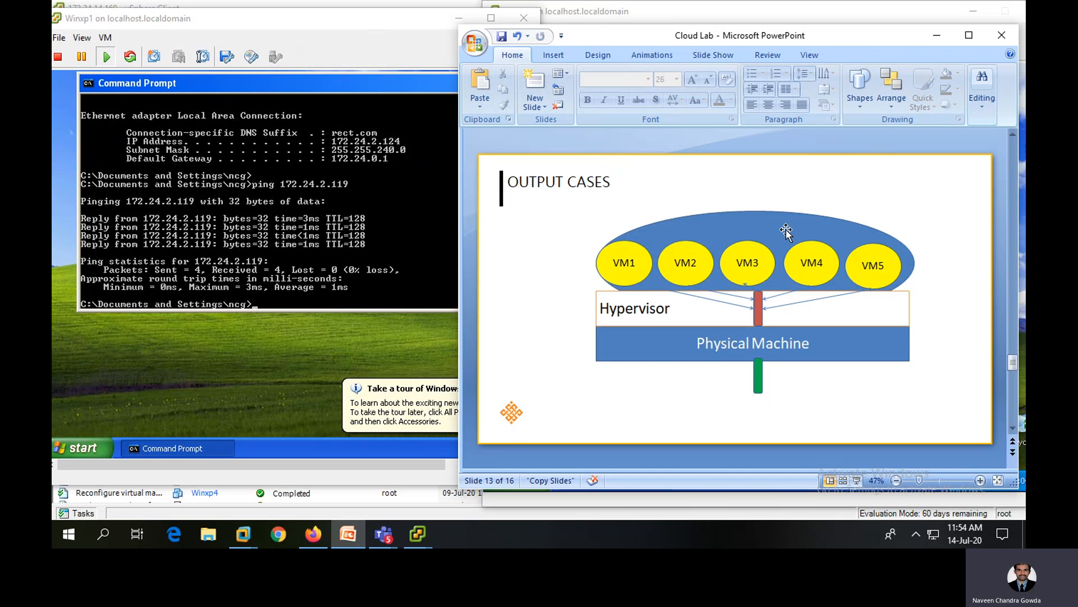
{"action": "scroll", "coordinate": [845, 236], "scroll_direction": "down", "scroll_amount": 1}
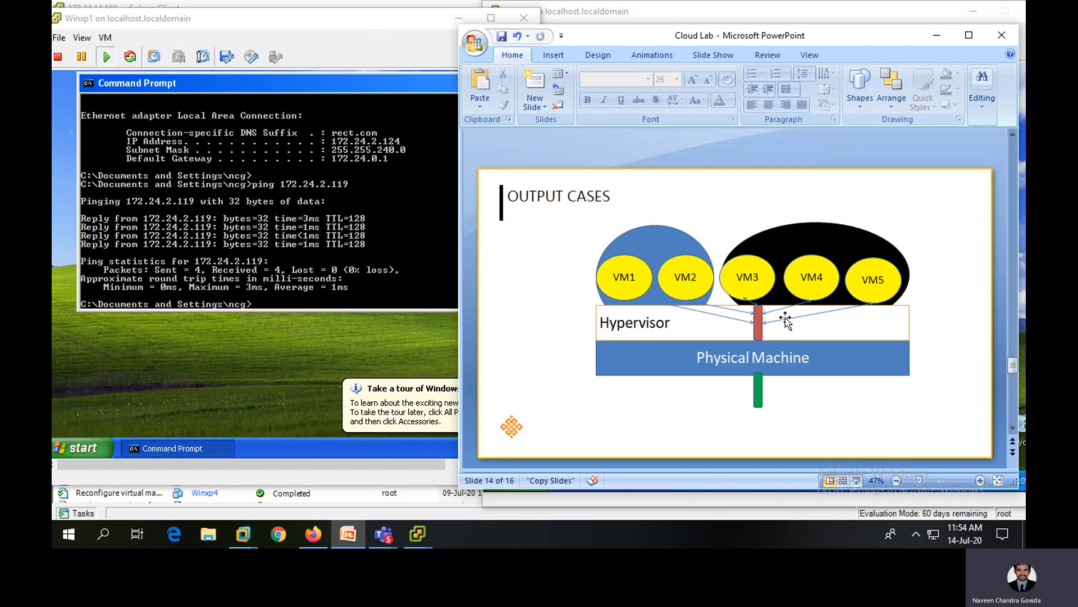
{"action": "left_click", "coordinate": [936, 34]}
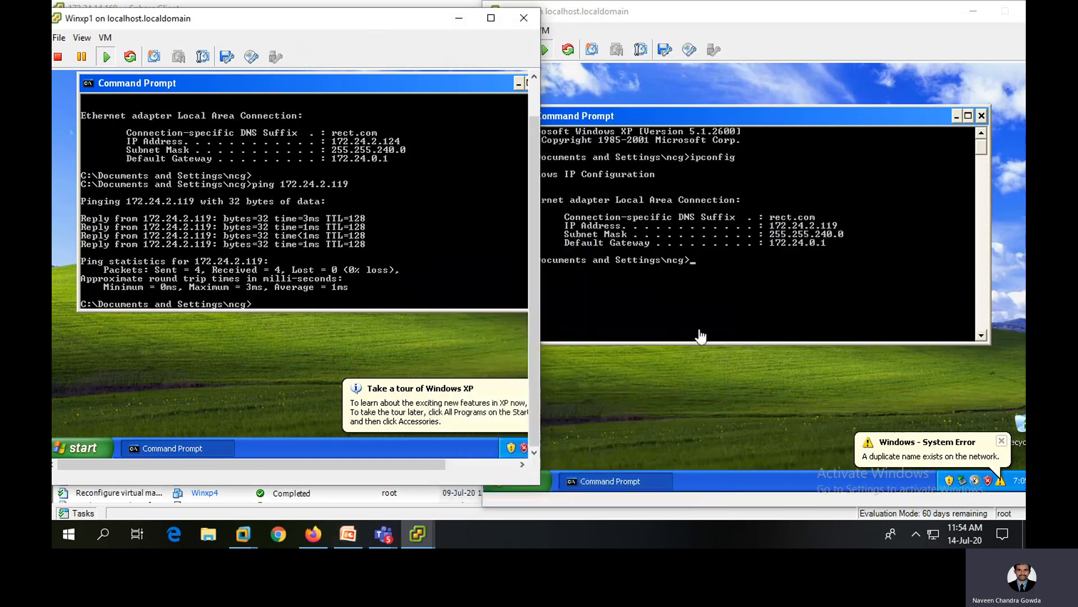
{"action": "left_click", "coordinate": [348, 535]}
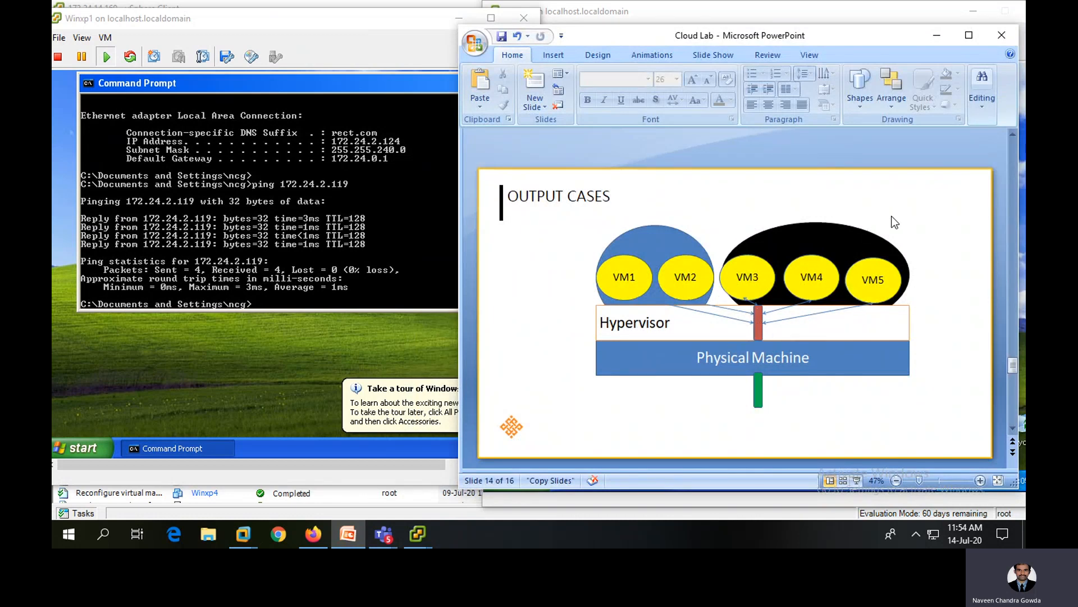
{"action": "left_click", "coordinate": [935, 44]}
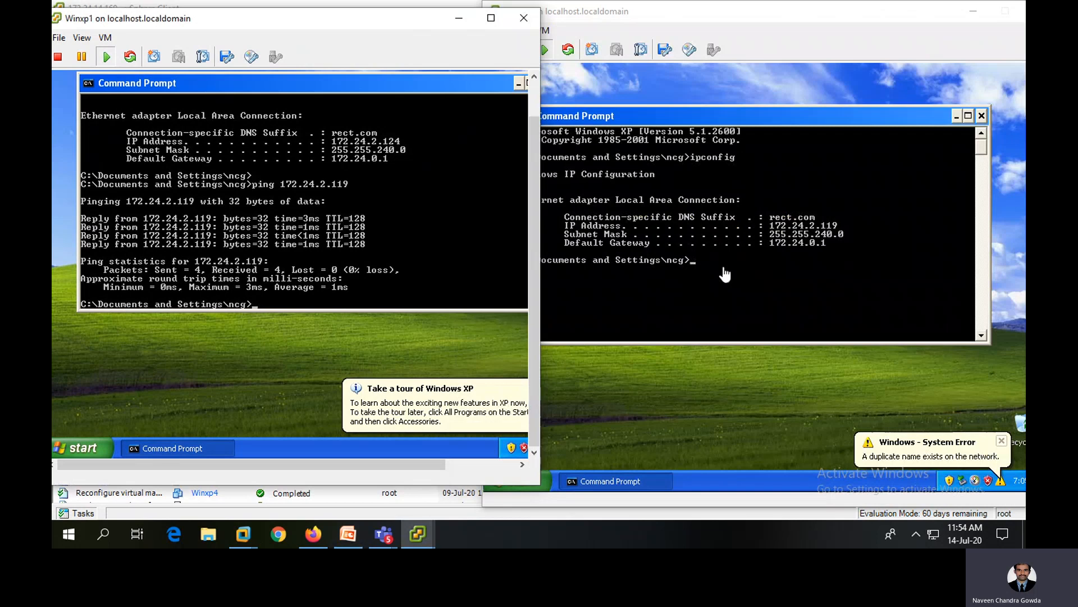
- Repeat the ping to 172.24.2.119 from Winxp1 and bring its own IP configuration back into view
{"action": "left_click", "coordinate": [363, 225]}
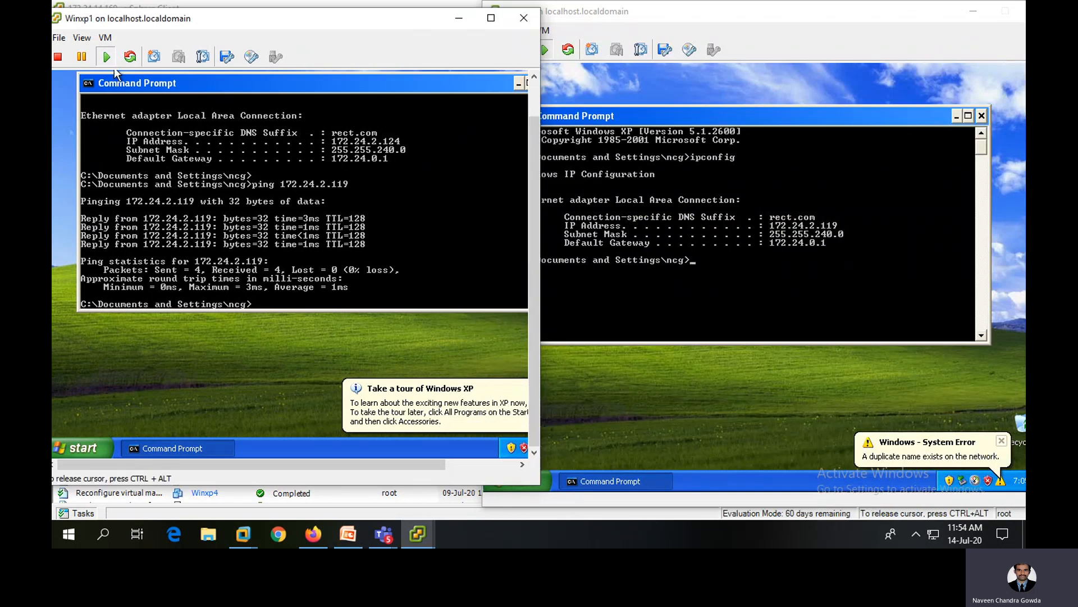
{"action": "key", "text": "Up"}
{"action": "key", "text": "Return"}
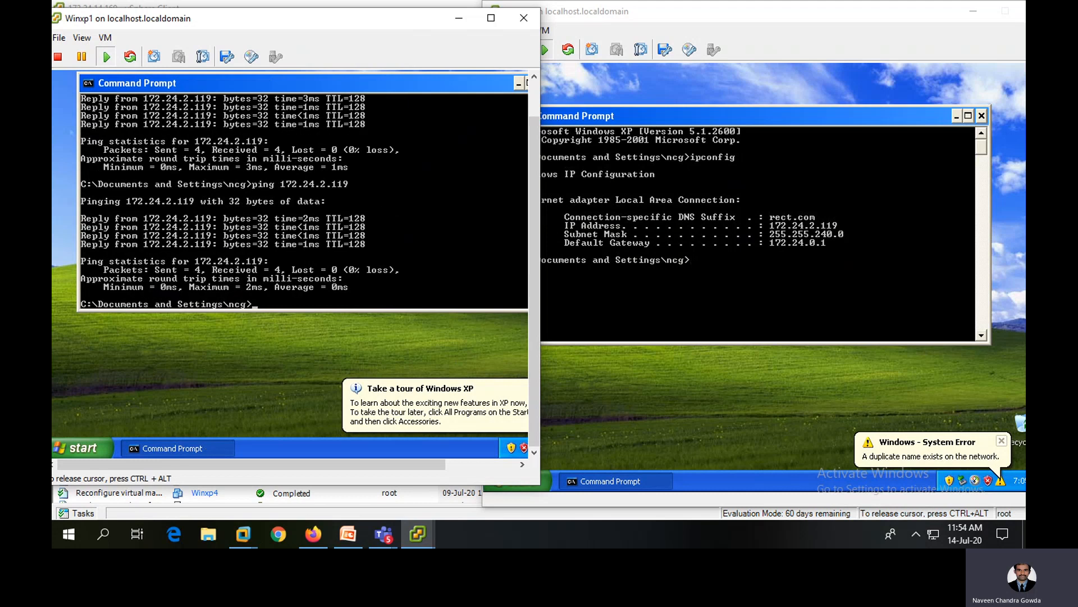
{"action": "scroll", "coordinate": [303, 196], "scroll_direction": "up", "scroll_amount": 5}
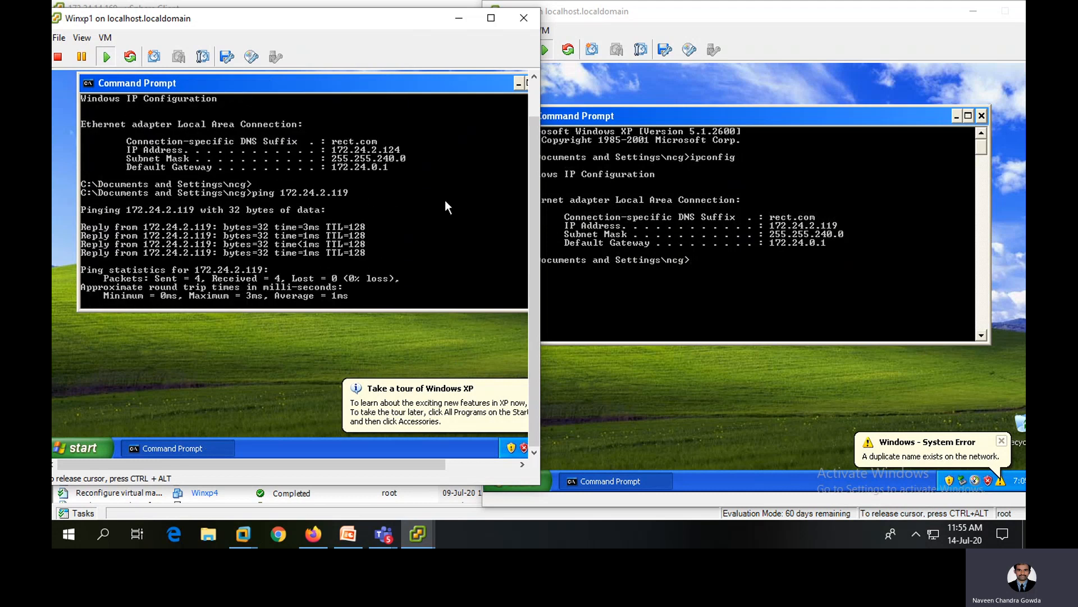
- Ping Winxp1's address 172.24.2.124 from Winxp4's Command Prompt and release the cursor from the guest
{"action": "left_click", "coordinate": [613, 382]}
{"action": "type", "text": "ping 1"}
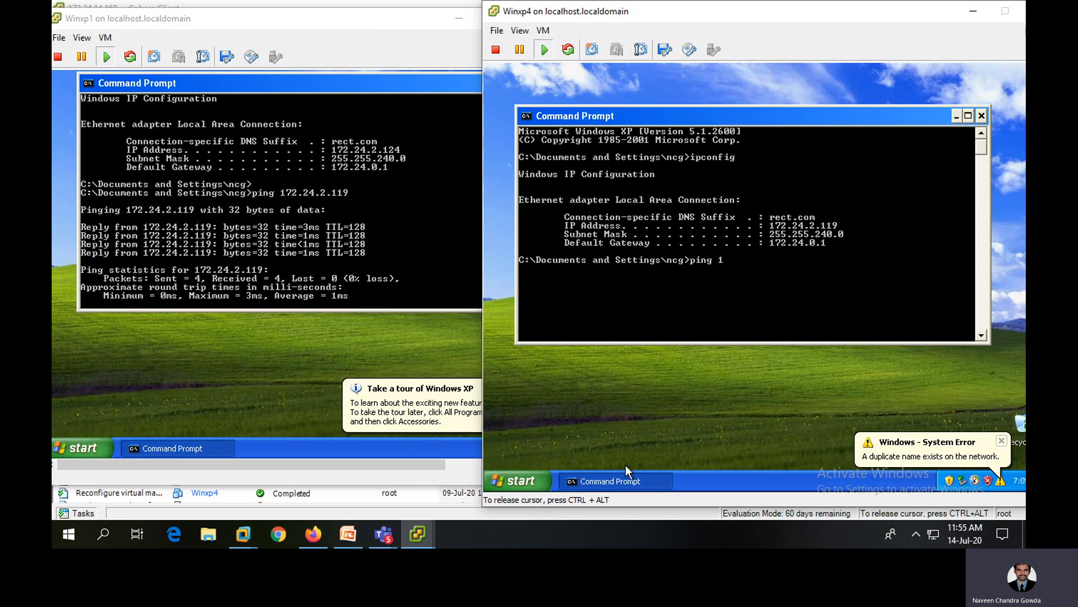
{"action": "type", "text": "72.24.2.124"}
{"action": "key", "text": "ctrl+alt"}
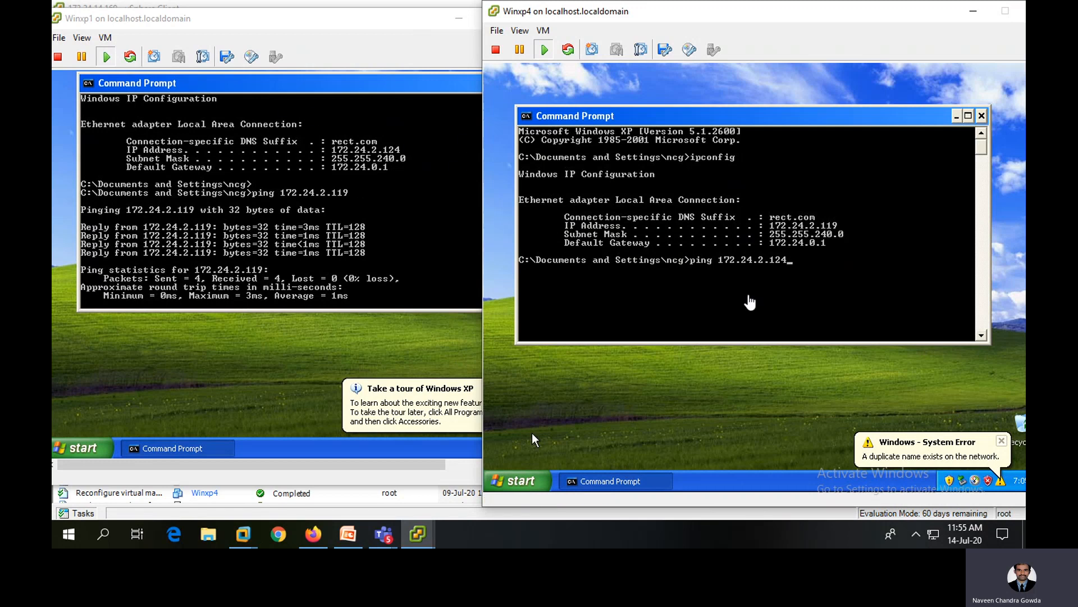
{"action": "left_click", "coordinate": [534, 439]}
{"action": "key", "text": "Return"}
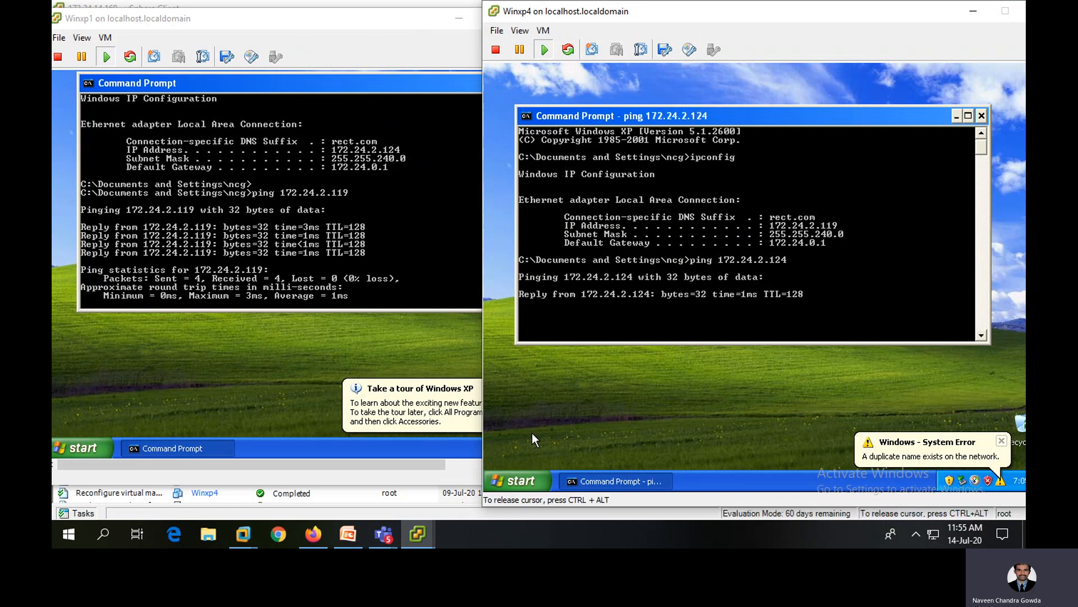
{"action": "key", "text": "ctrl+alt"}
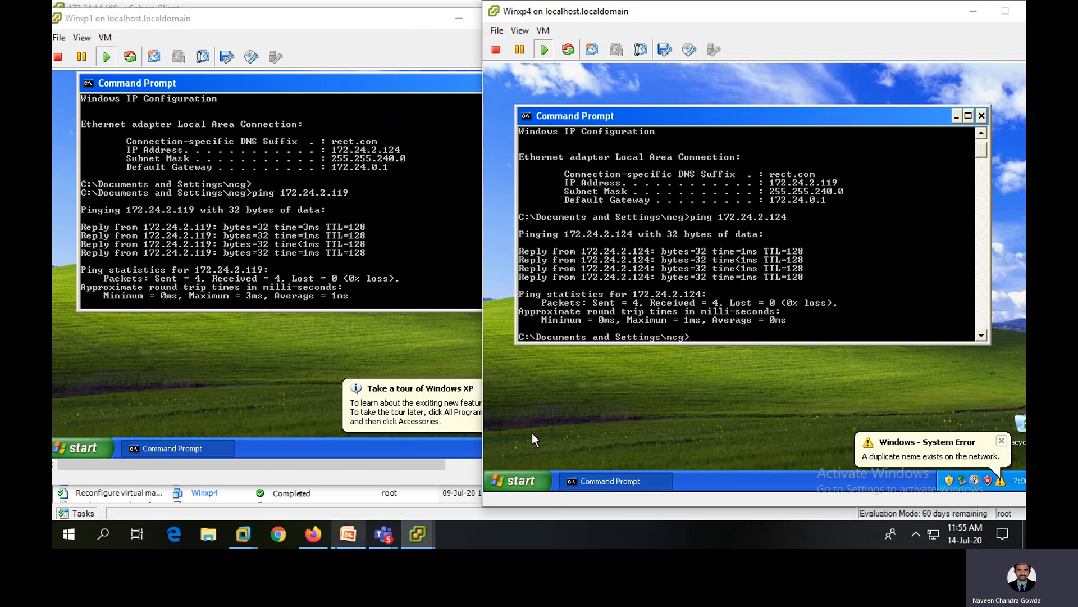
- Compare the OUTPUT CASES slide in PowerPoint with the host's vSwitch0 port groups, and return to the vSphere Client
{"action": "left_click", "coordinate": [348, 534]}
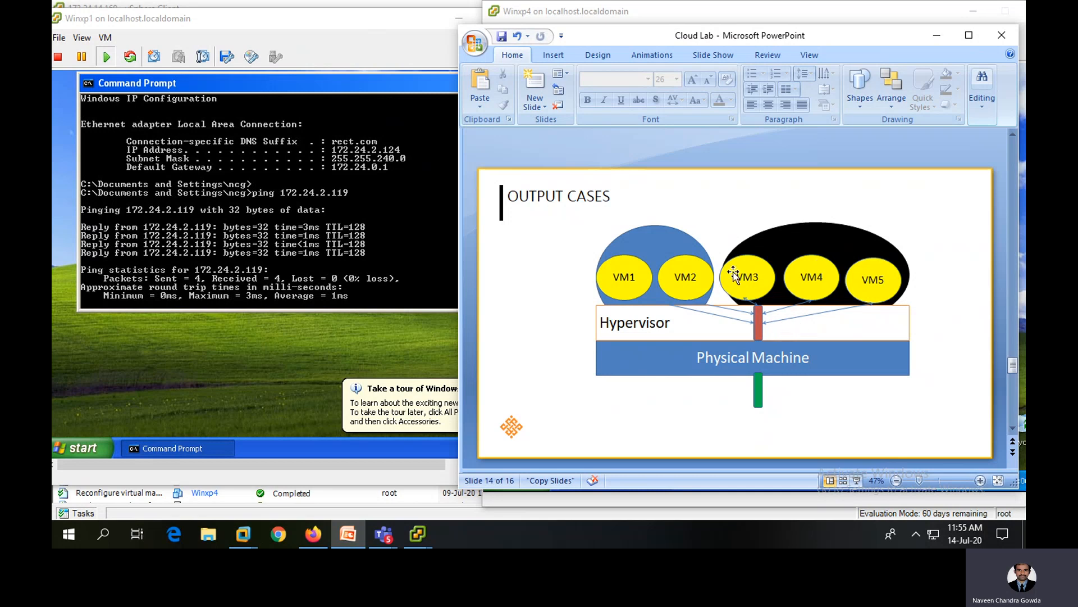
{"action": "left_click", "coordinate": [421, 534]}
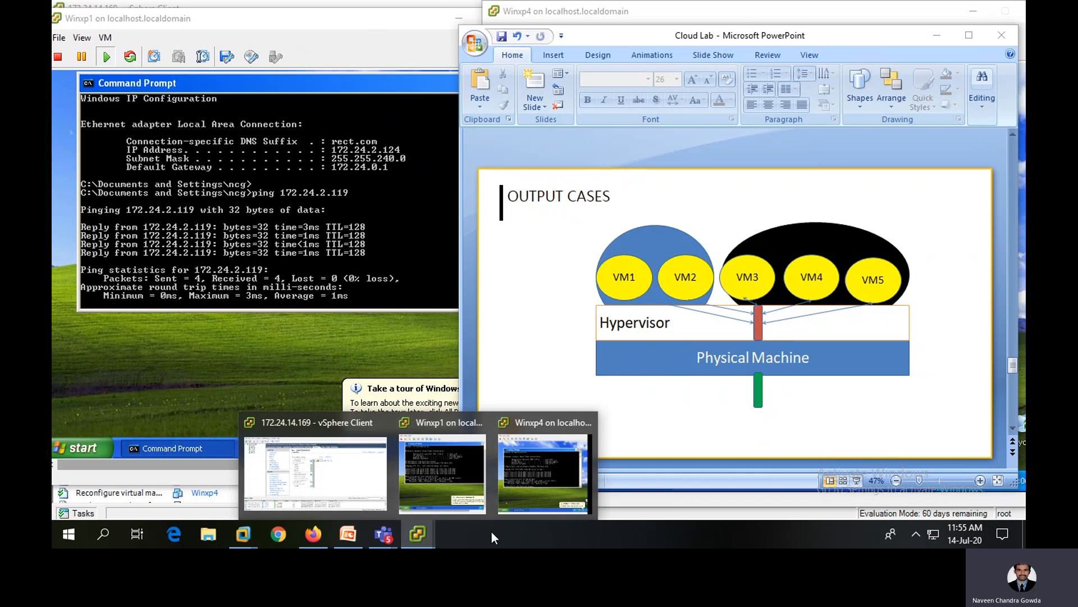
{"action": "left_click", "coordinate": [310, 470]}
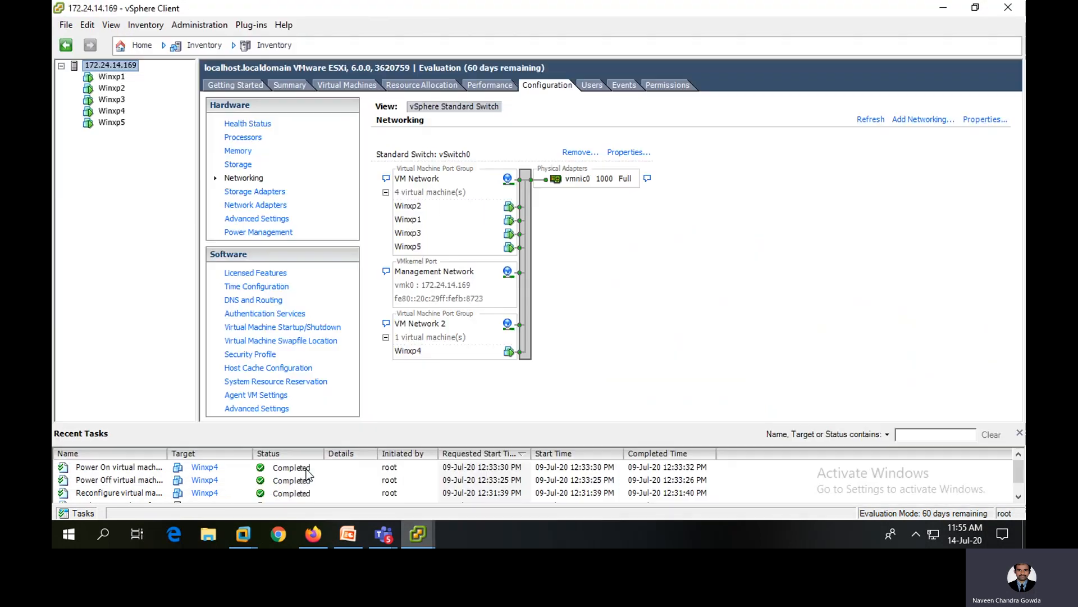
{"action": "left_click", "coordinate": [348, 534]}
{"action": "left_click_drag", "start_coordinate": [648, 36], "coordinate": [758, 12]}
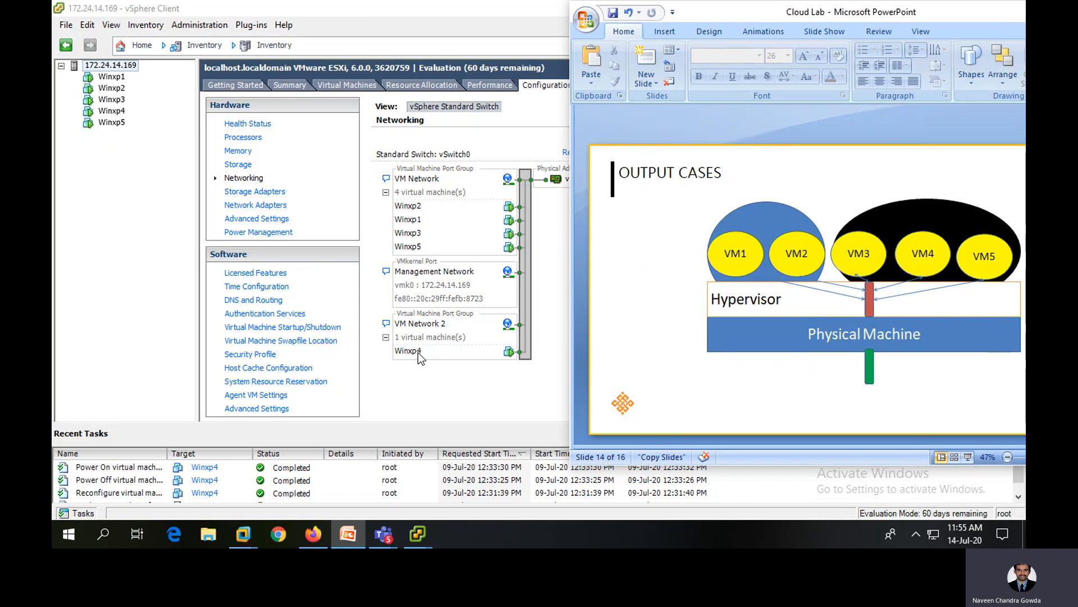
{"action": "left_click", "coordinate": [457, 373]}
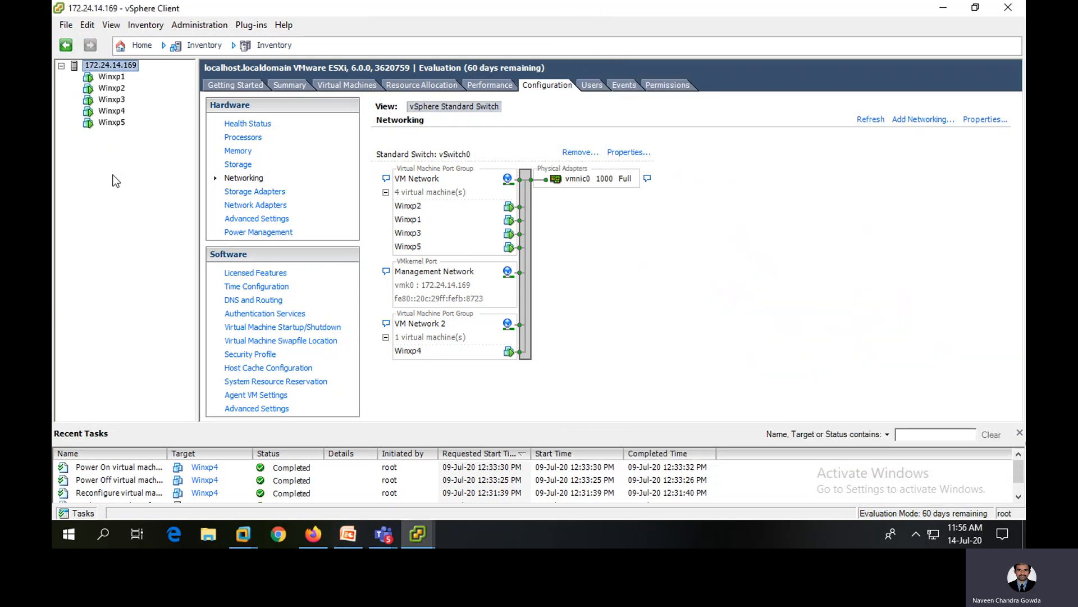
- Assign Winxp5's network adapter 1 to VM Network 2 and check the host's networking configuration
{"action": "left_click", "coordinate": [113, 123]}
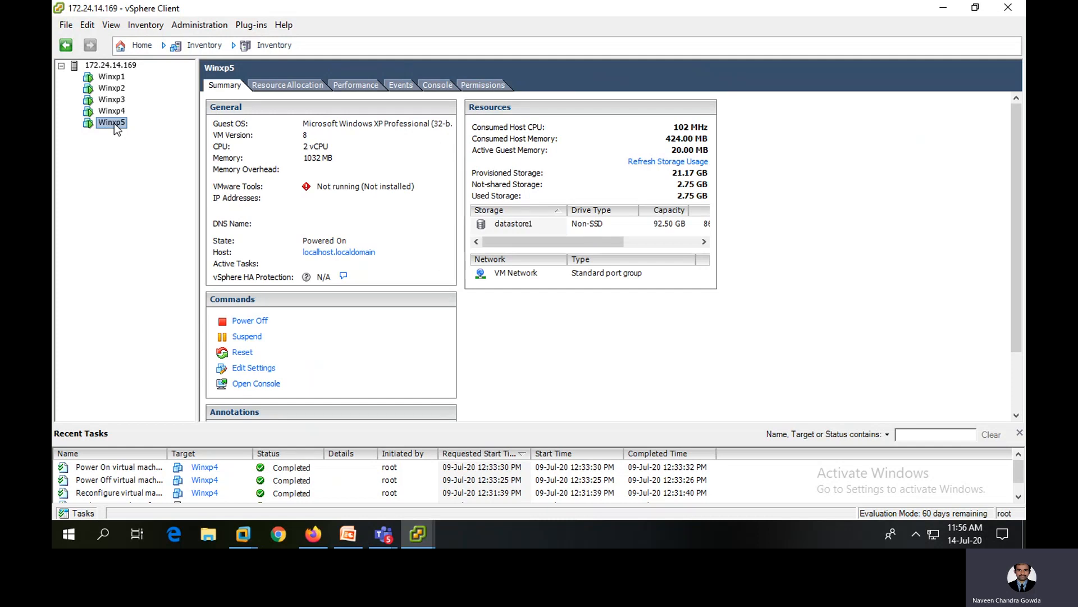
{"action": "right_click", "coordinate": [115, 128]}
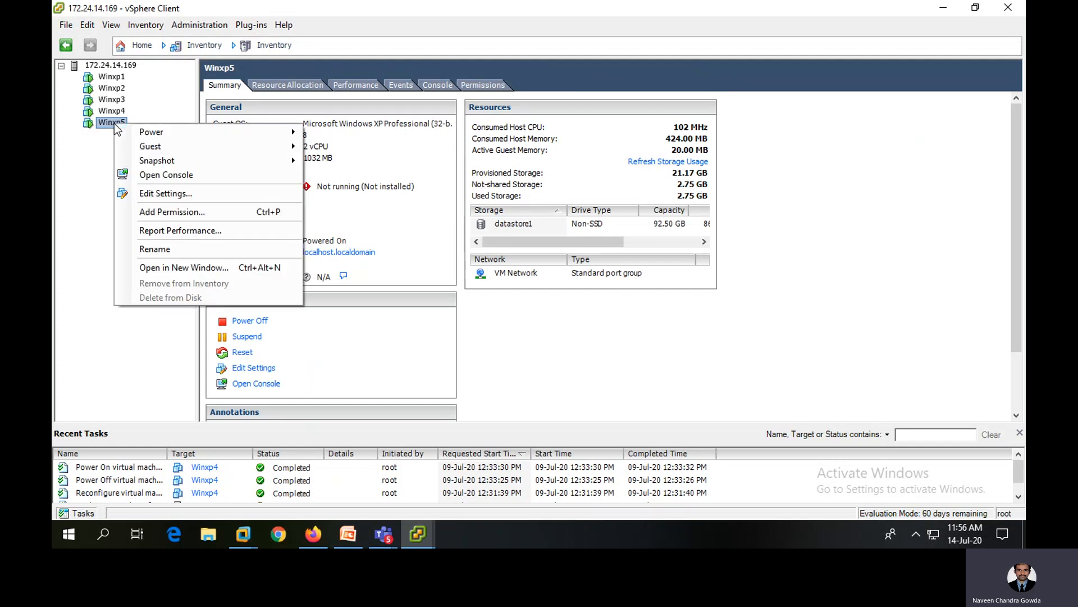
{"action": "left_click", "coordinate": [174, 197]}
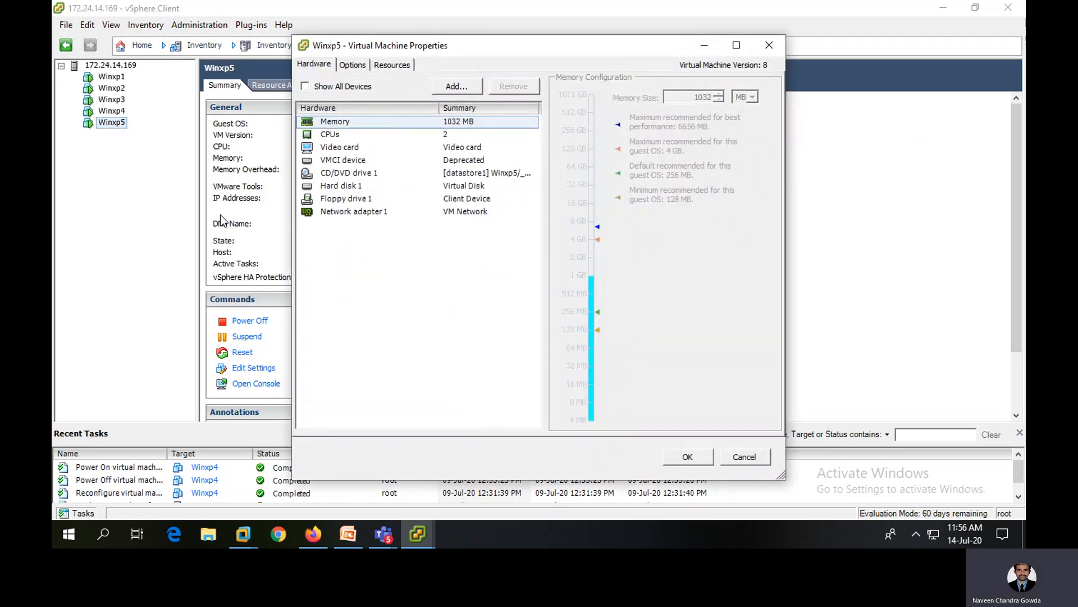
{"action": "left_click", "coordinate": [374, 213]}
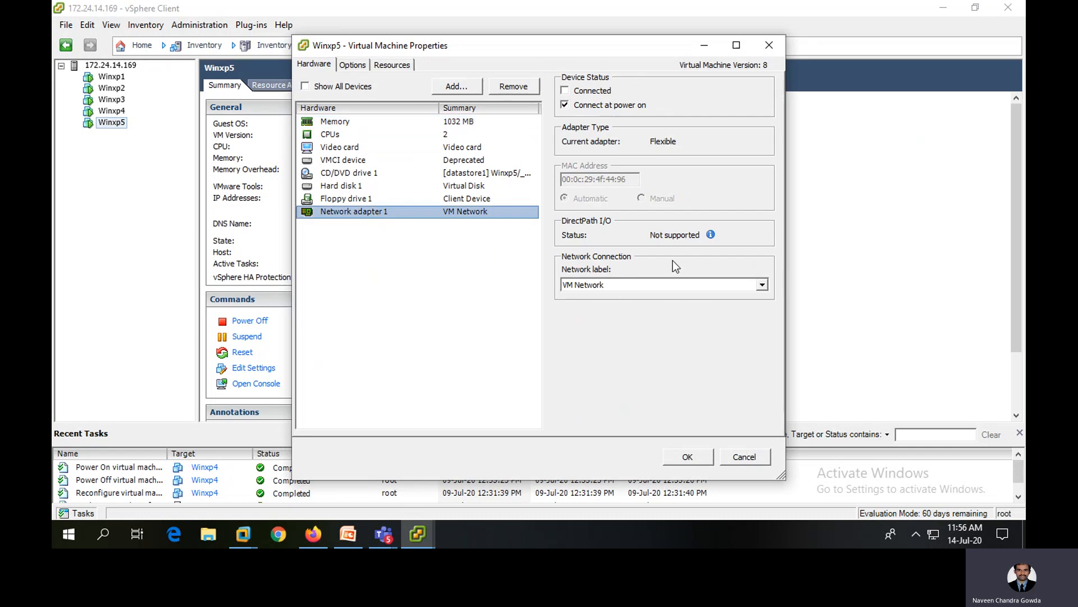
{"action": "left_click", "coordinate": [618, 285]}
{"action": "left_click", "coordinate": [595, 307]}
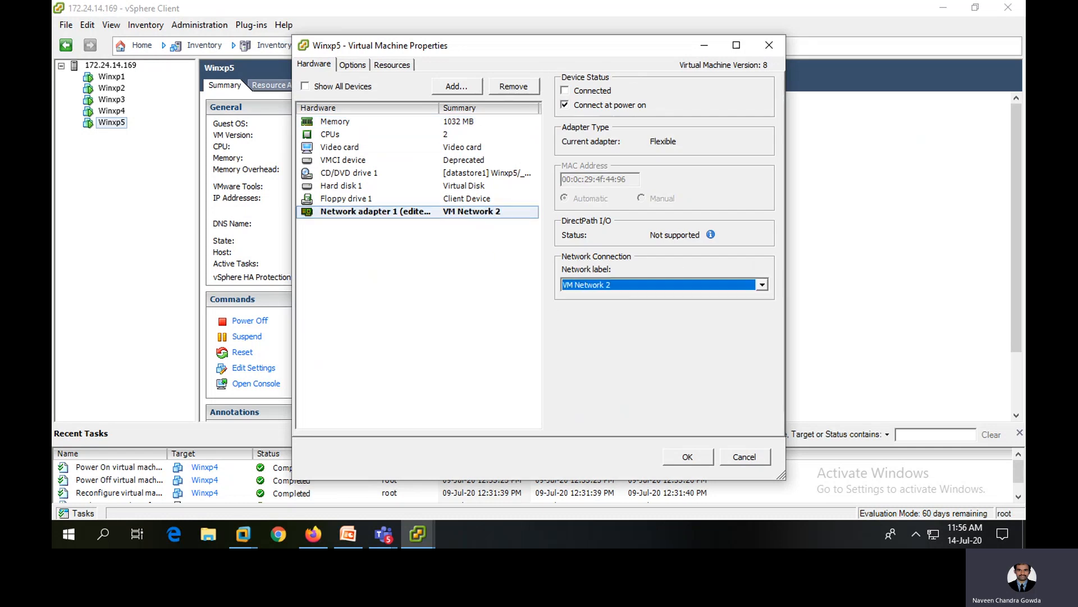
{"action": "left_click", "coordinate": [683, 457]}
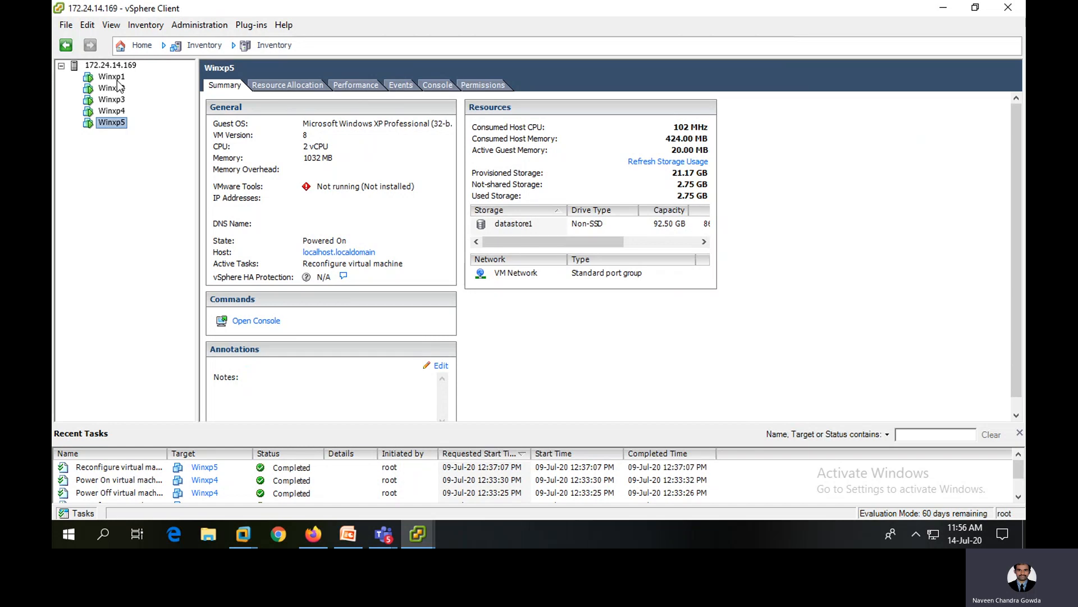
{"action": "left_click", "coordinate": [111, 65]}
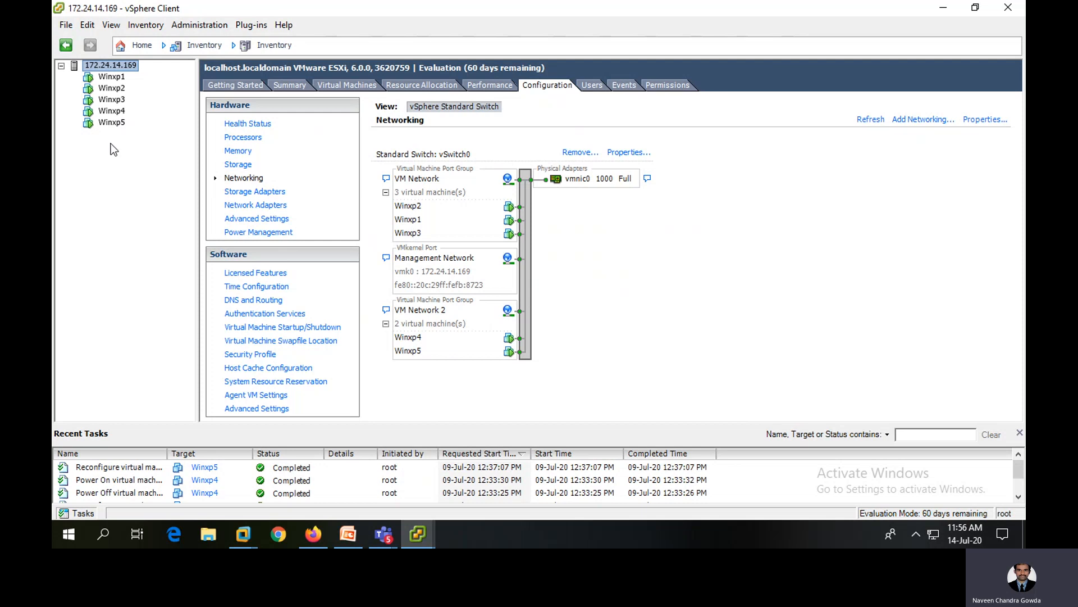
- Assign Winxp3's network adapter 1 to VM Network 2
{"action": "left_click", "coordinate": [116, 101]}
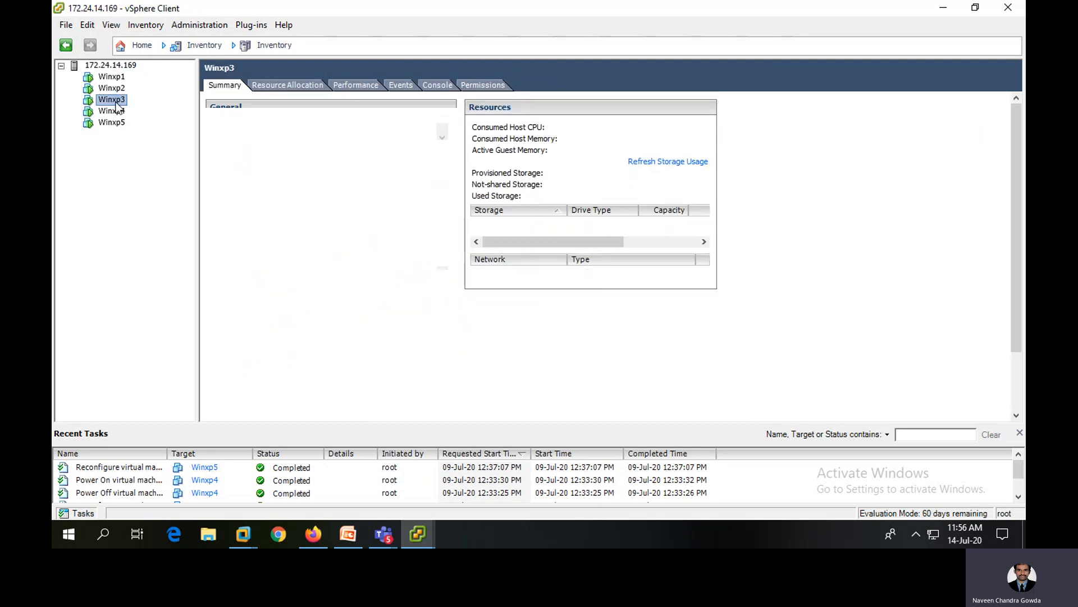
{"action": "right_click", "coordinate": [116, 103]}
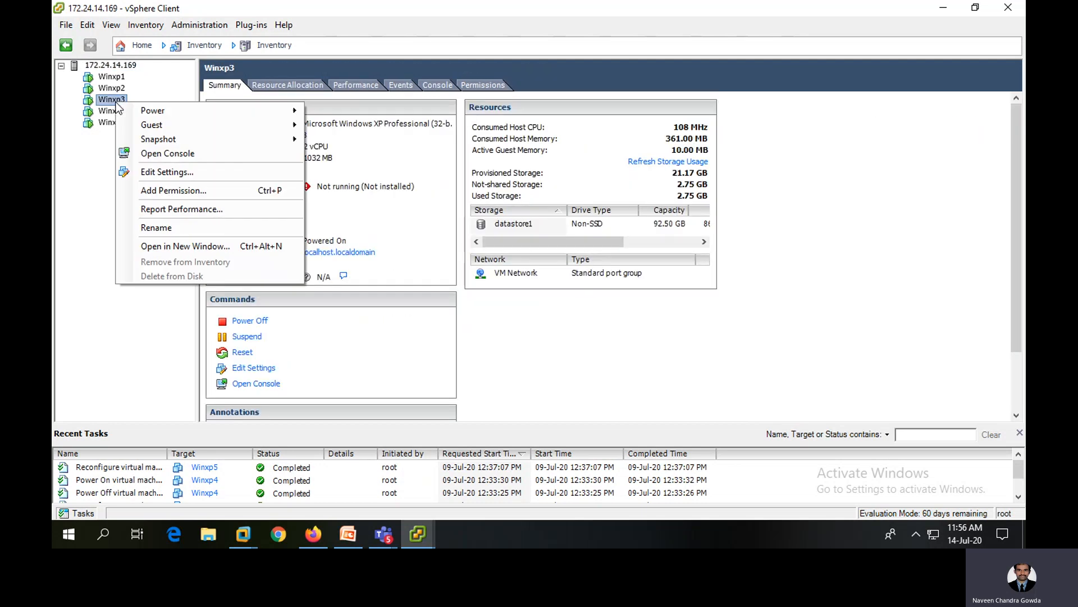
{"action": "left_click", "coordinate": [173, 173]}
{"action": "left_click", "coordinate": [393, 214]}
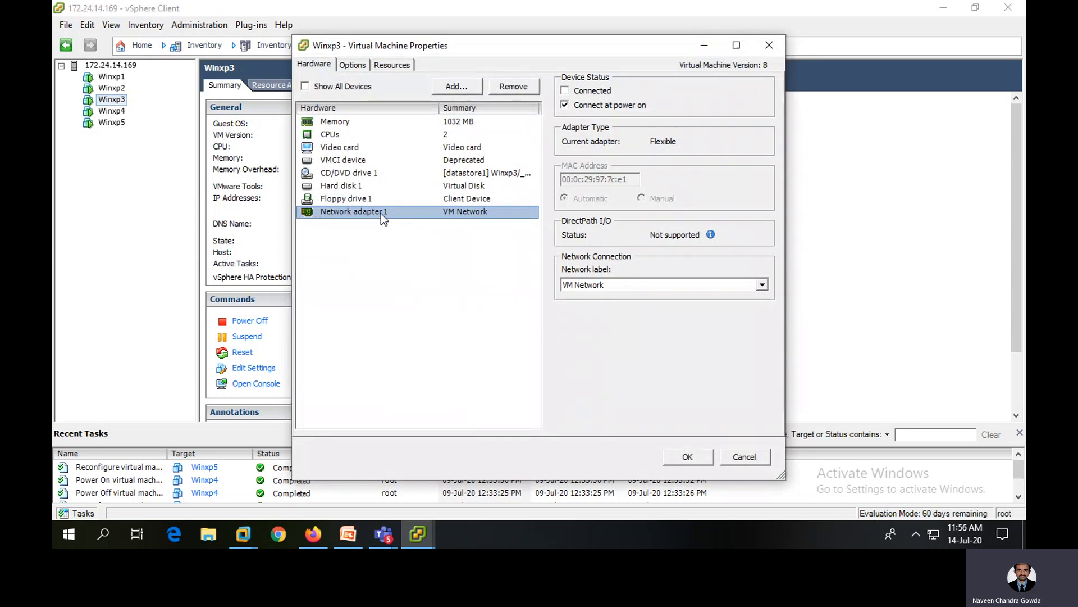
{"action": "left_click", "coordinate": [607, 287]}
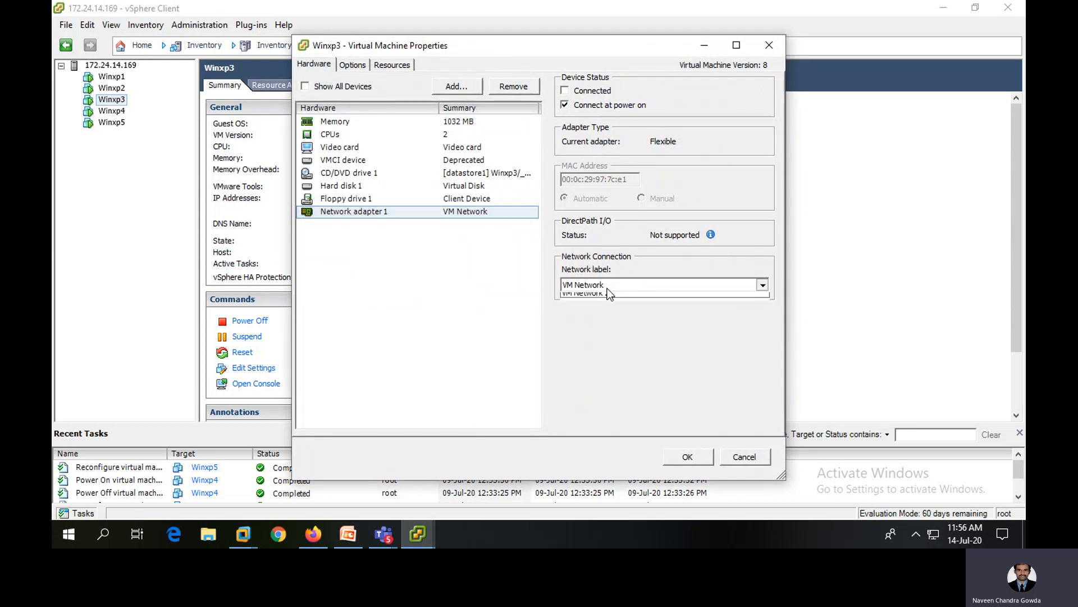
{"action": "left_click", "coordinate": [605, 305]}
{"action": "left_click", "coordinate": [686, 456]}
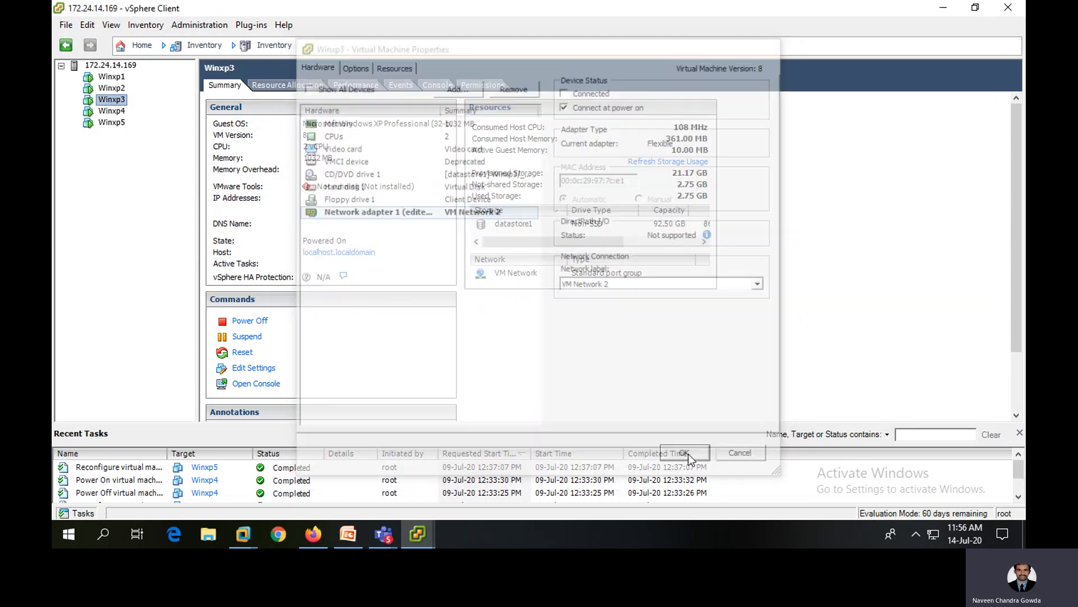
- Check the host's vSwitch0 port groups, and switch to PowerPoint to show OUTPUT CASES slide 15
{"action": "left_click", "coordinate": [122, 65]}
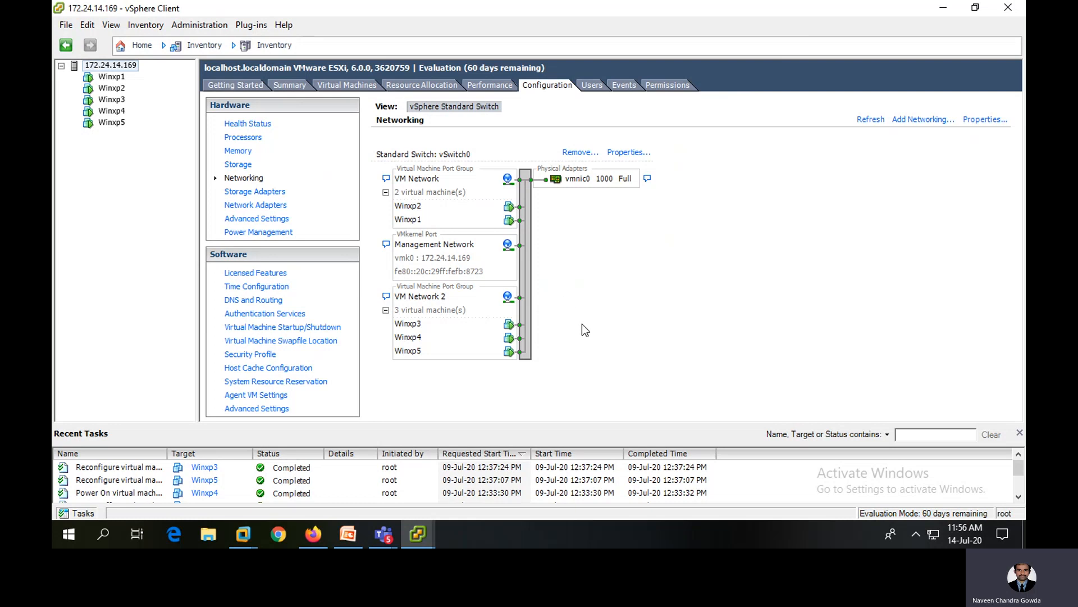
{"action": "left_click", "coordinate": [348, 534]}
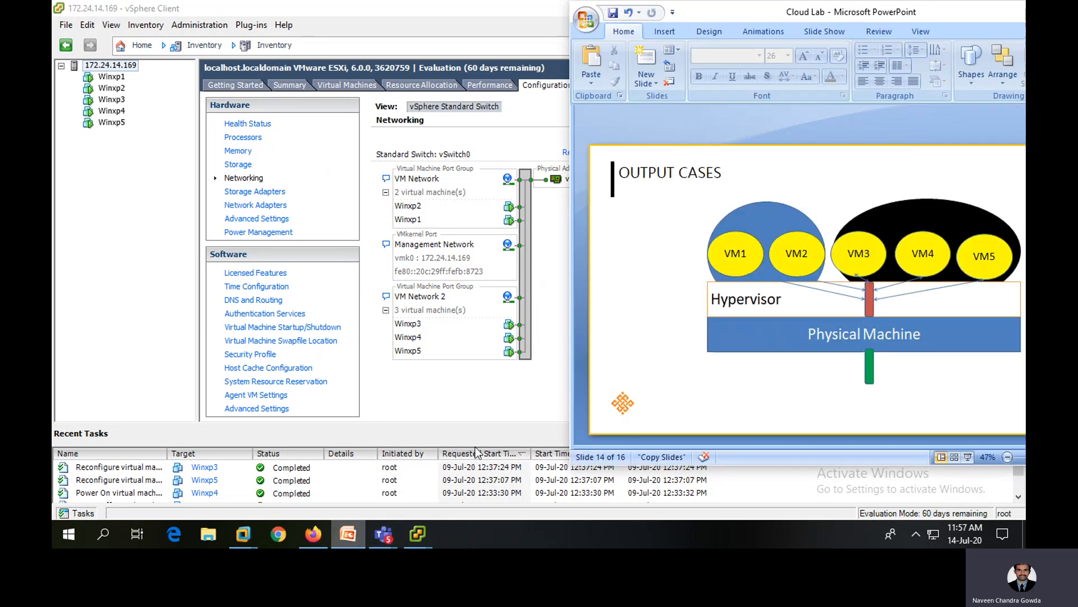
{"action": "scroll", "coordinate": [672, 425], "scroll_direction": "down", "scroll_amount": 2}
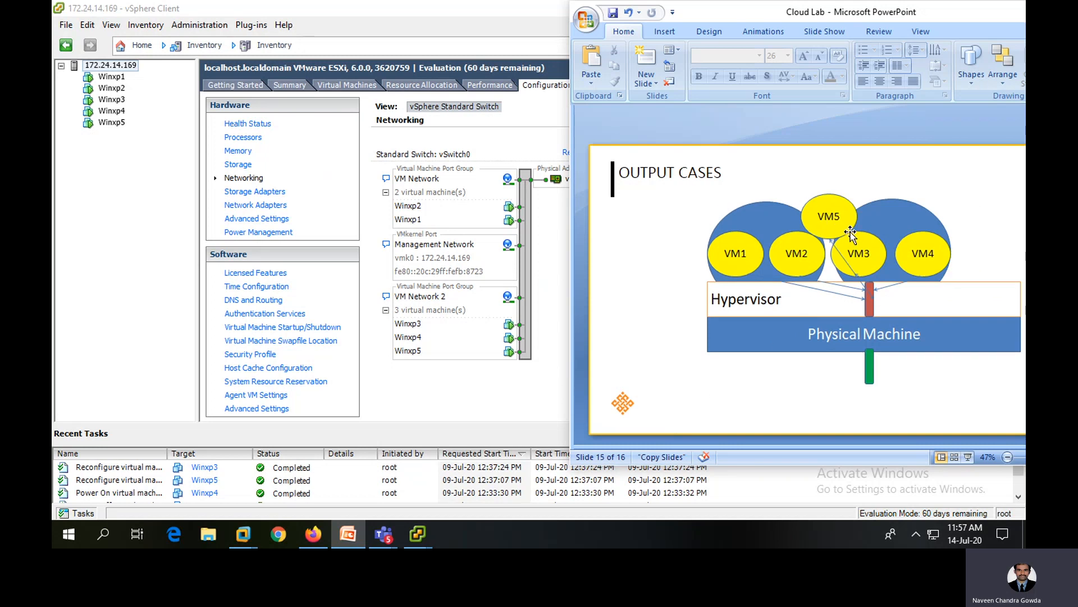
- Apply the black shape style to the large ellipse behind VM3 and VM4 on the slide
{"action": "double_click", "coordinate": [888, 218]}
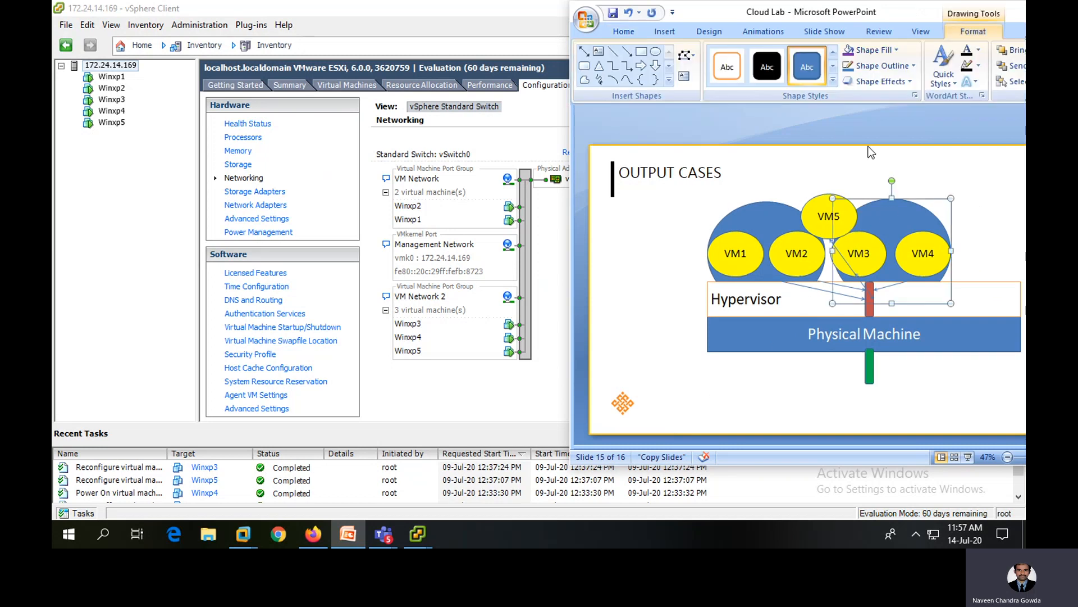
{"action": "left_click", "coordinate": [771, 71]}
{"action": "left_click", "coordinate": [687, 298]}
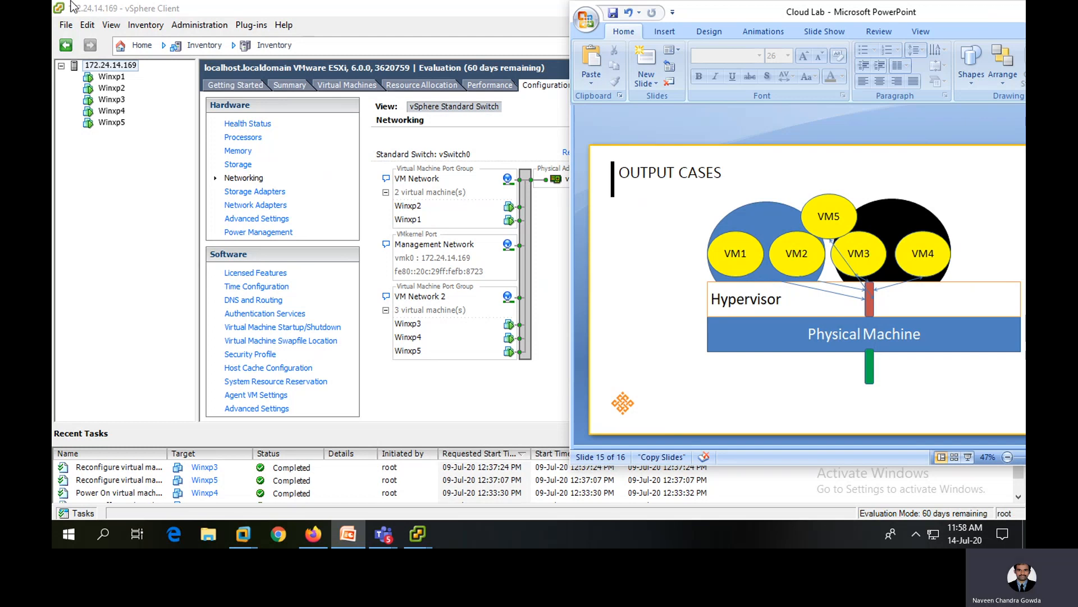
- Switch to the vSphere Client and power off the Winxp5 virtual machine
{"action": "left_click", "coordinate": [116, 141]}
{"action": "left_click", "coordinate": [111, 122]}
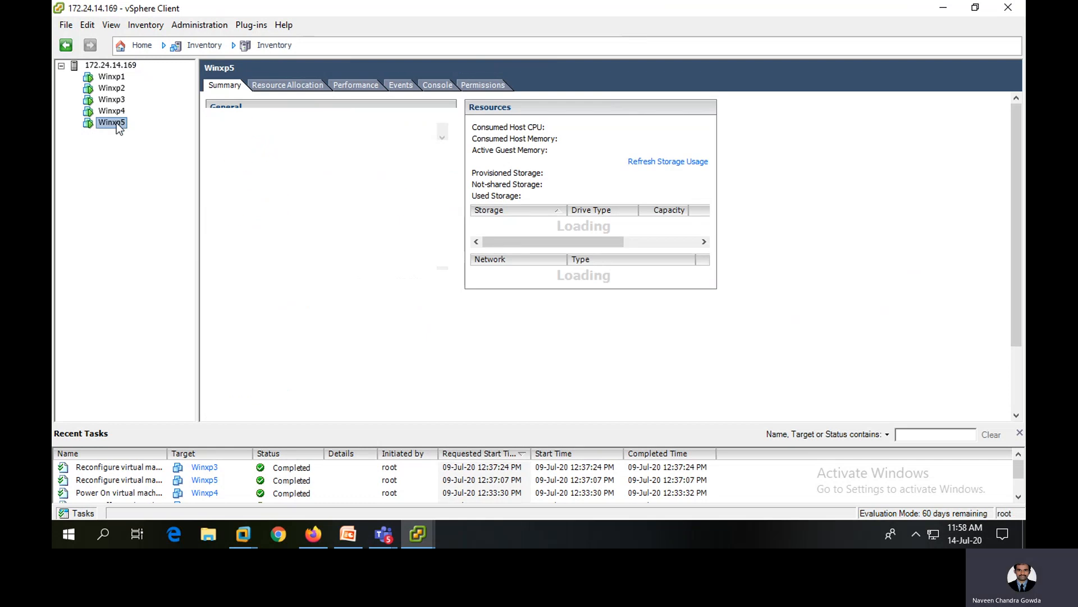
{"action": "right_click", "coordinate": [116, 122]}
{"action": "mouse_move", "coordinate": [270, 130]}
{"action": "left_click", "coordinate": [350, 147]}
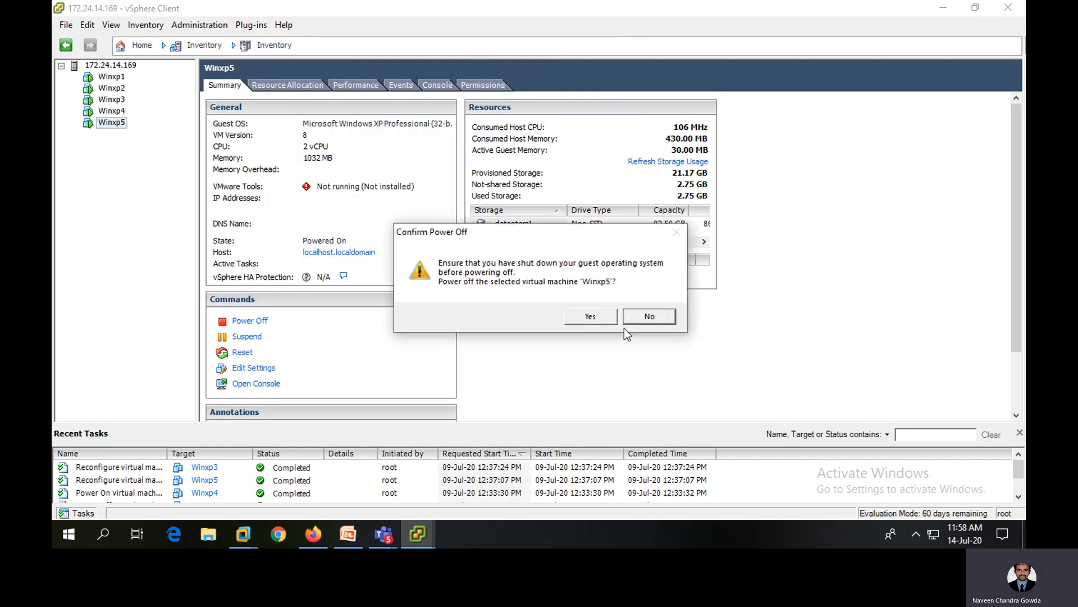
{"action": "left_click", "coordinate": [604, 317]}
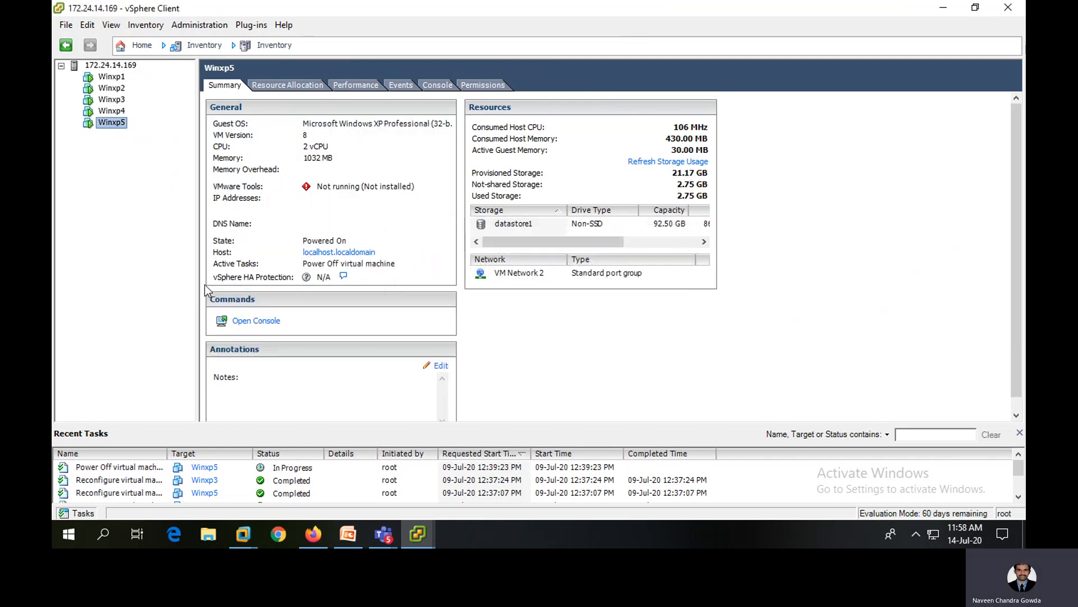
- Open Winxp5's virtual machine settings and show the details of network adapter 1
{"action": "right_click", "coordinate": [103, 123]}
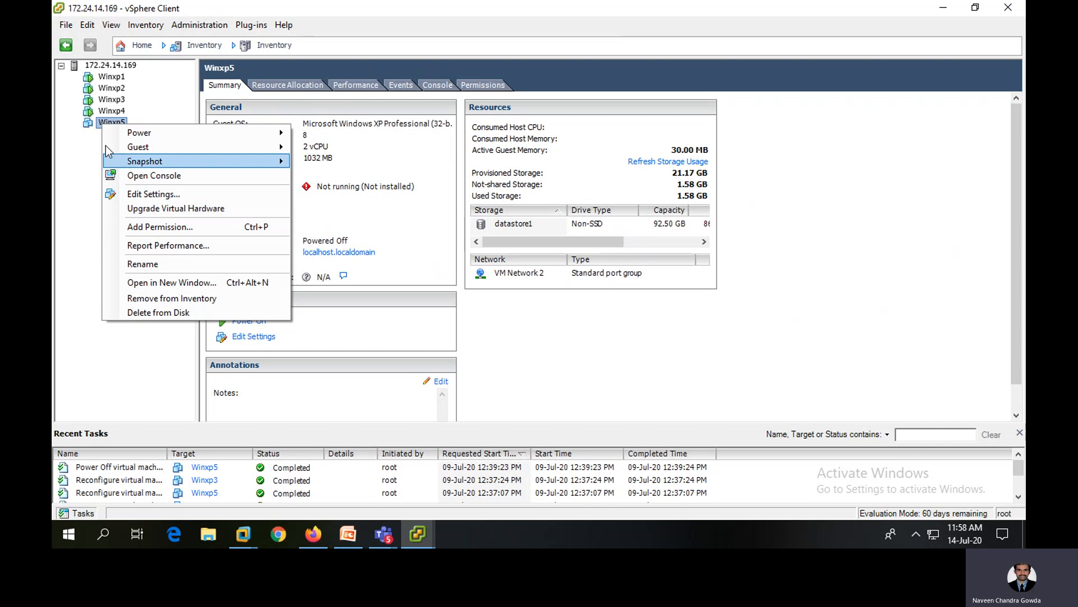
{"action": "left_click", "coordinate": [158, 195]}
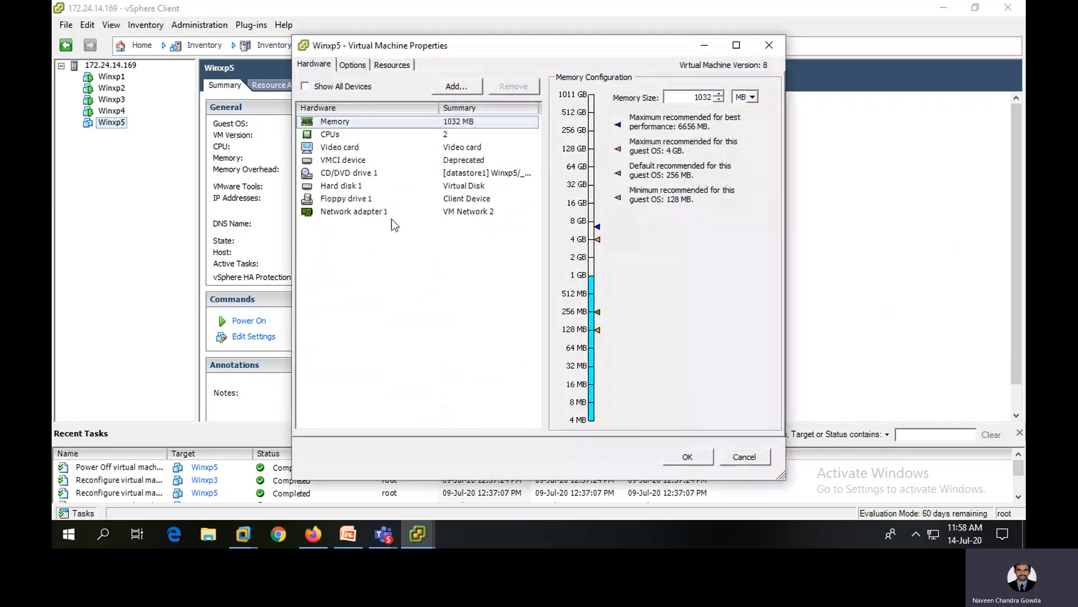
{"action": "left_click", "coordinate": [375, 212]}
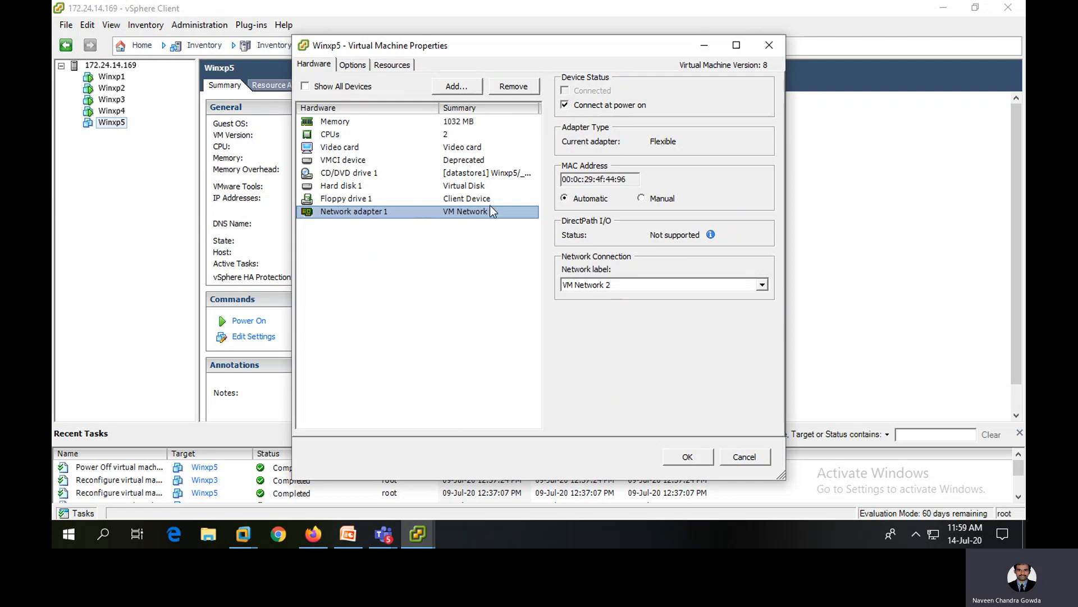
{"action": "left_click", "coordinate": [457, 87]}
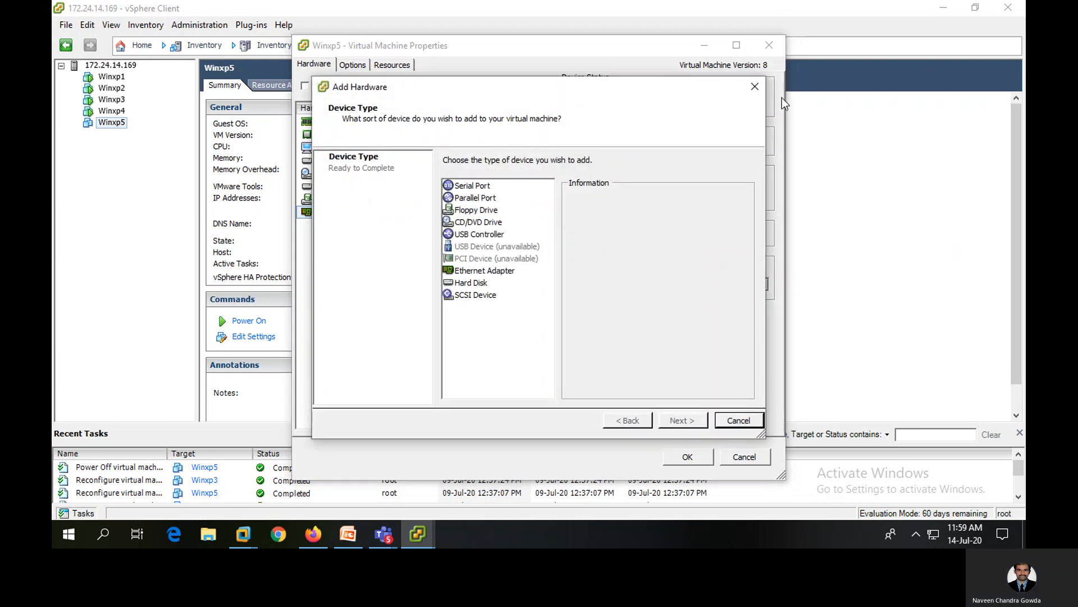
{"action": "left_click", "coordinate": [757, 89]}
{"action": "left_click", "coordinate": [331, 216]}
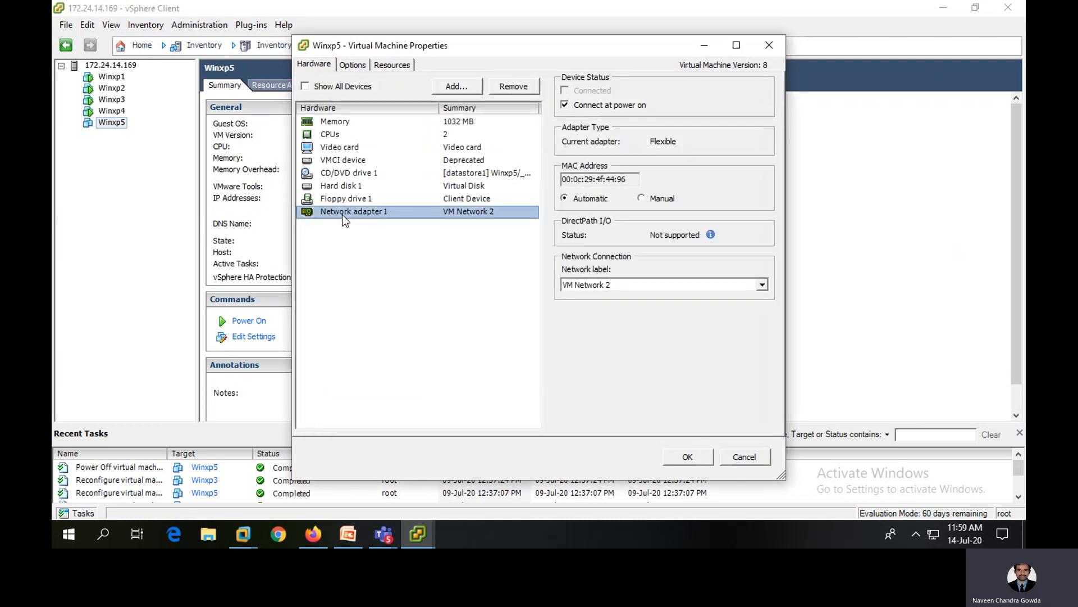
- Add a second Ethernet adapter of type Flexible to Winxp5, connected to VM Network at power on
{"action": "left_click", "coordinate": [478, 86]}
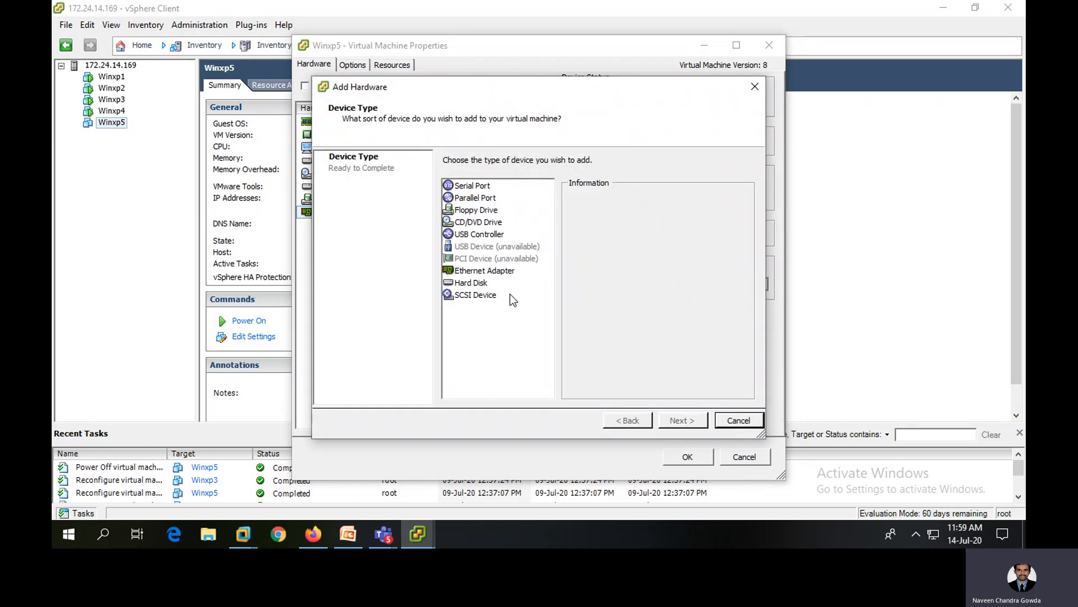
{"action": "left_click", "coordinate": [502, 273]}
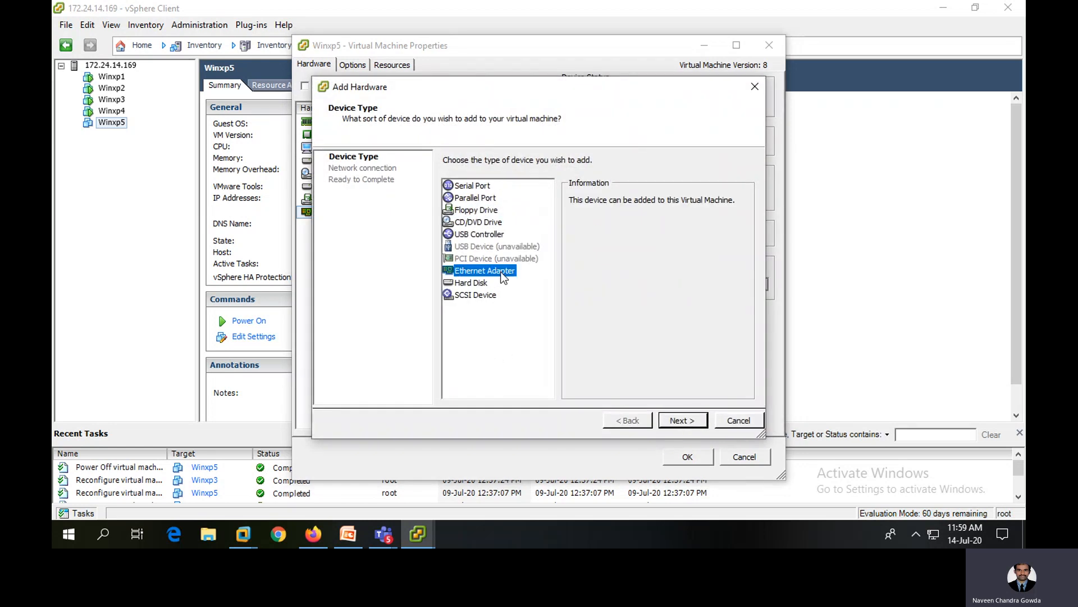
{"action": "left_click", "coordinate": [690, 425]}
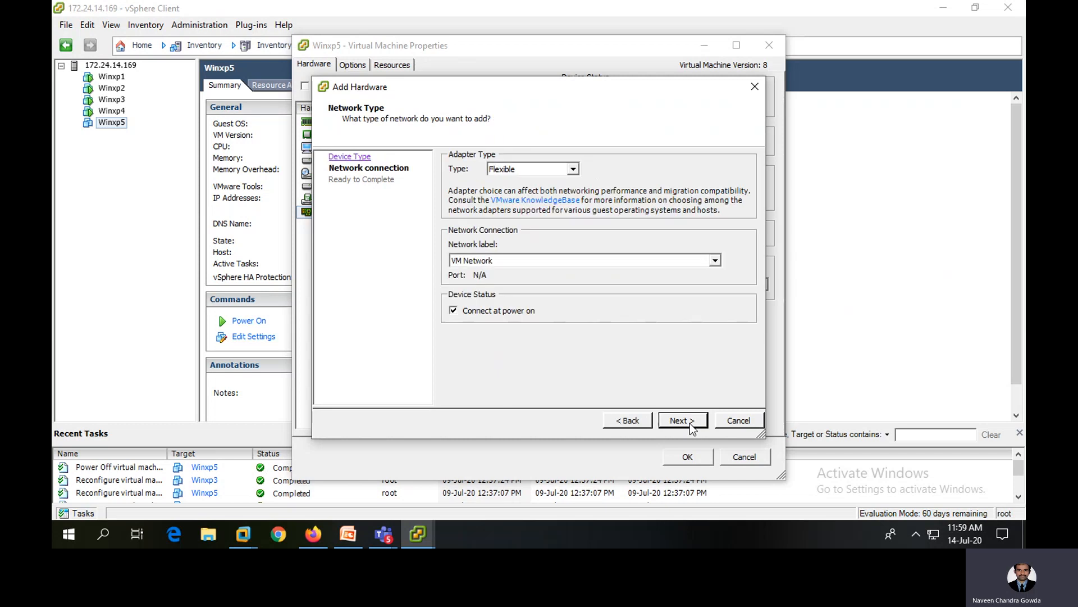
{"action": "left_click", "coordinate": [693, 425]}
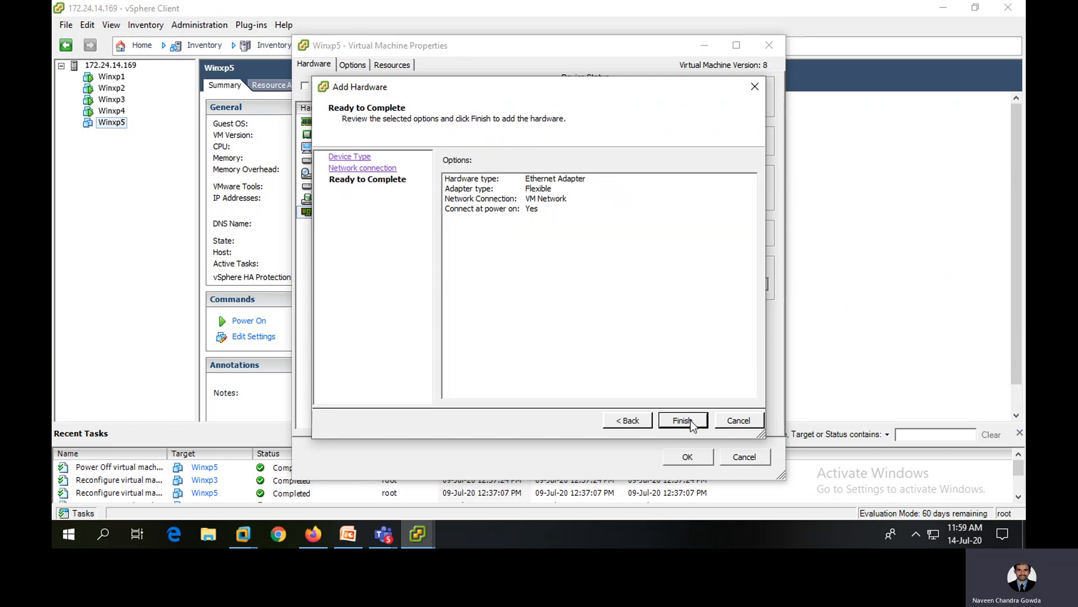
{"action": "left_click", "coordinate": [682, 421]}
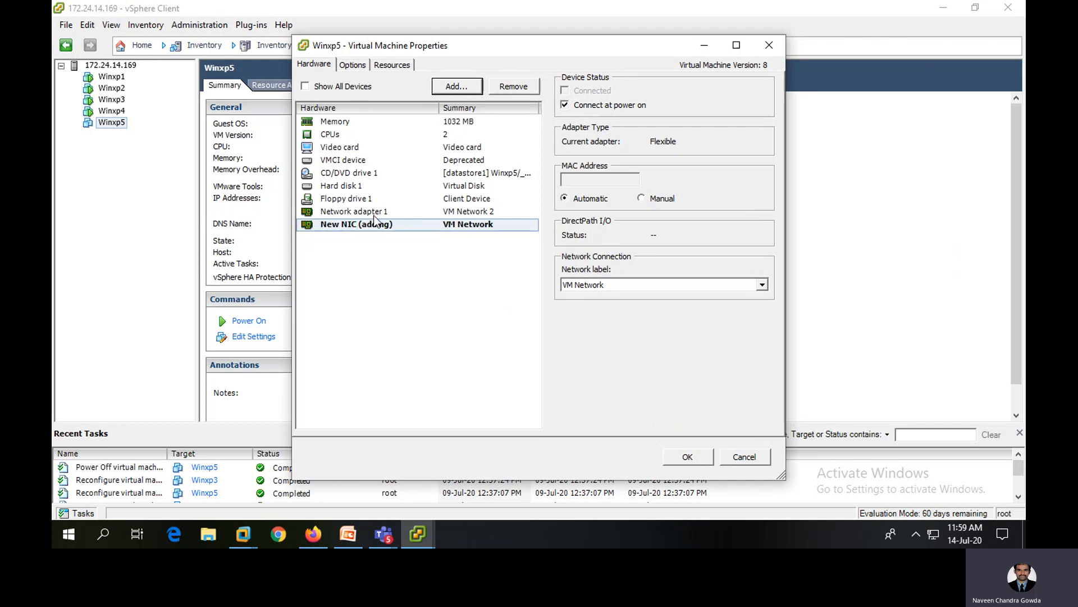
{"action": "left_click", "coordinate": [690, 459]}
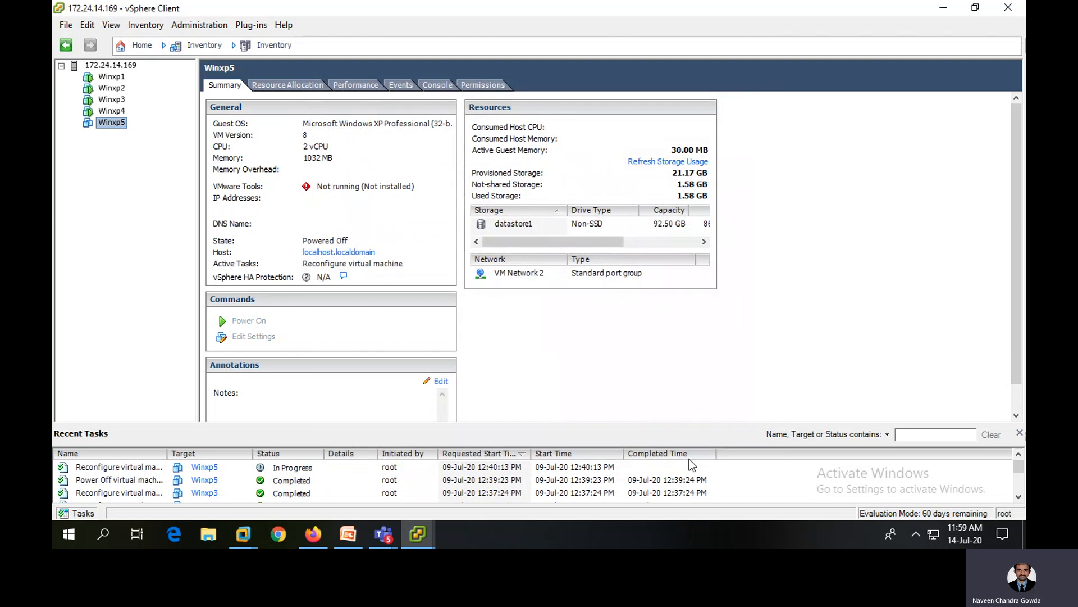
- Reopen Winxp5's settings and review the network connections of network adapters 1 and 2
{"action": "right_click", "coordinate": [115, 129]}
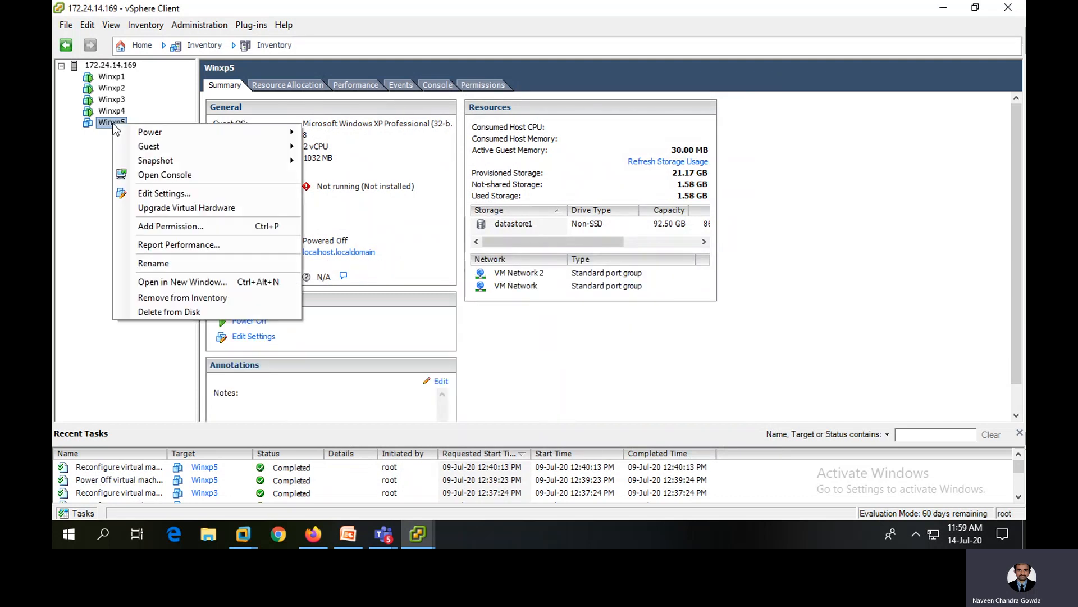
{"action": "left_click", "coordinate": [148, 193]}
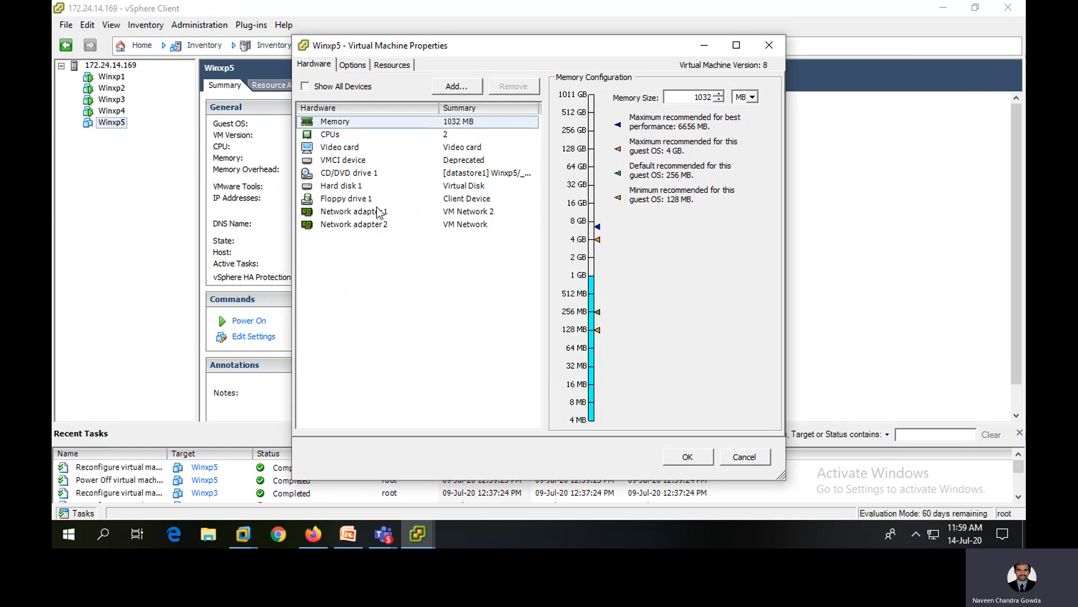
{"action": "left_click", "coordinate": [378, 213]}
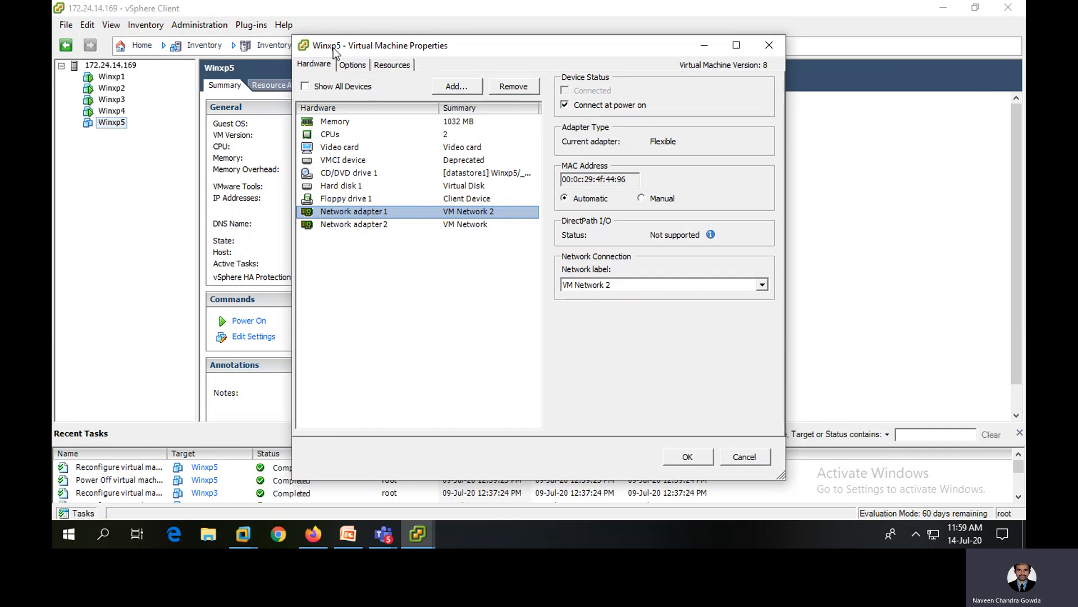
{"action": "left_click", "coordinate": [471, 227]}
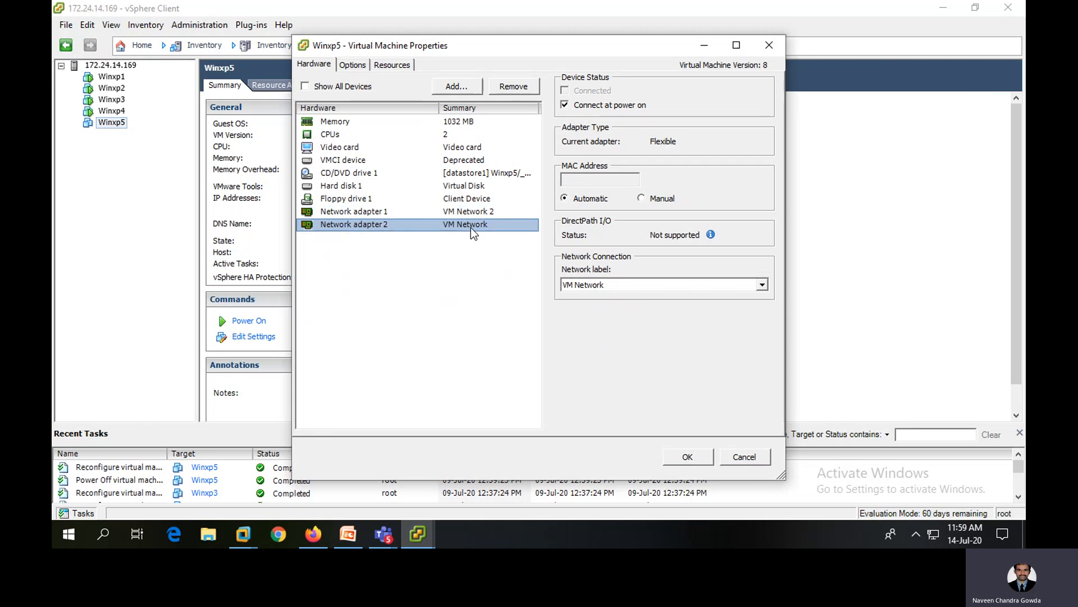
- Assign Winxp5's network adapter 1 to VM Network and network adapter 2 to VM Network 2
{"action": "left_click", "coordinate": [473, 212]}
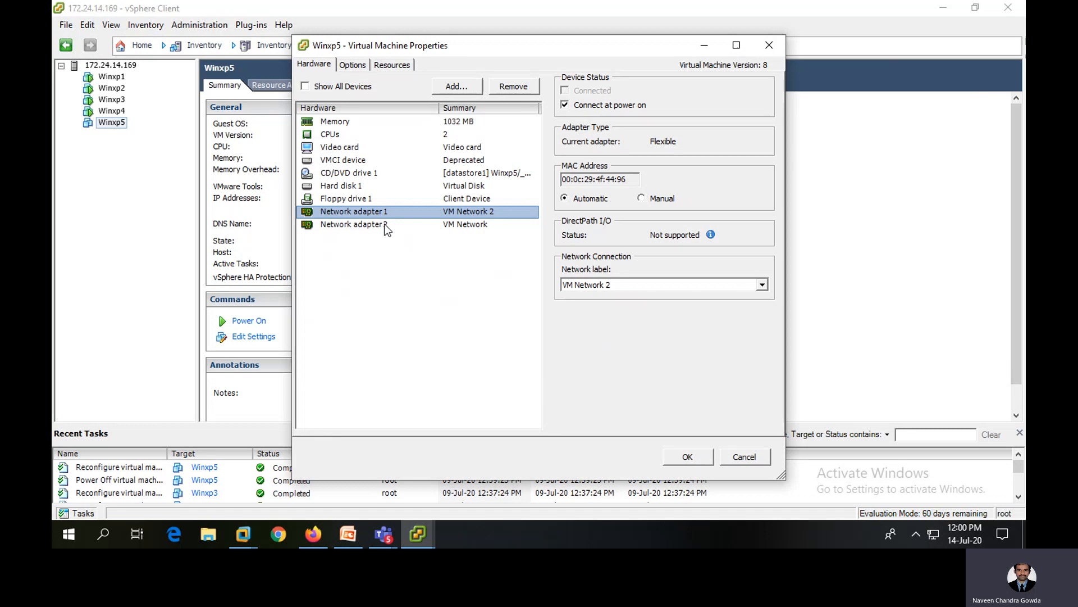
{"action": "left_click", "coordinate": [604, 284]}
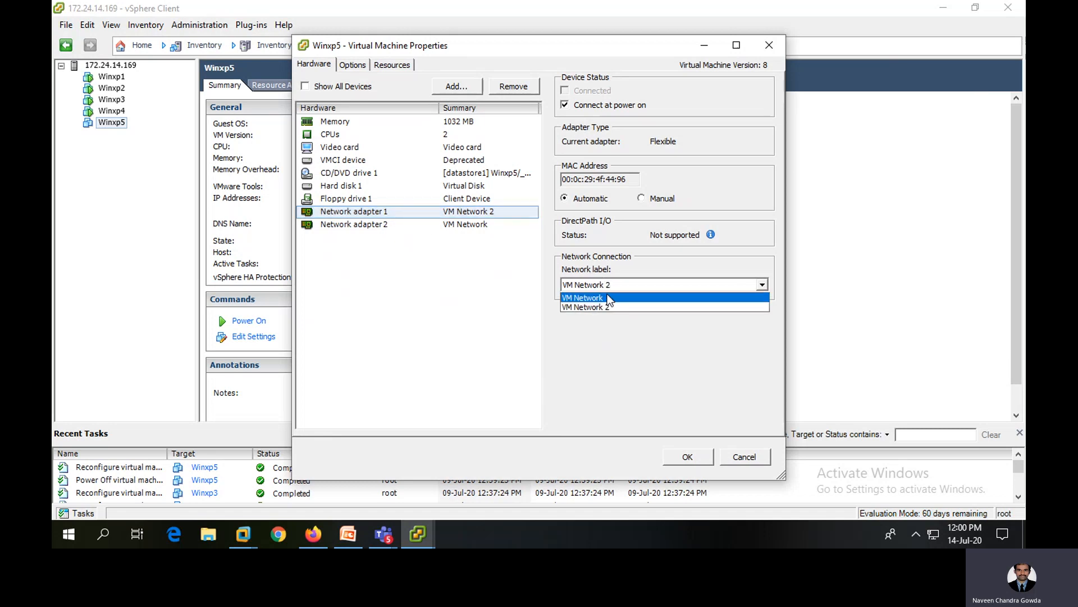
{"action": "left_click", "coordinate": [607, 295]}
{"action": "left_click", "coordinate": [483, 225]}
{"action": "left_click", "coordinate": [604, 284]}
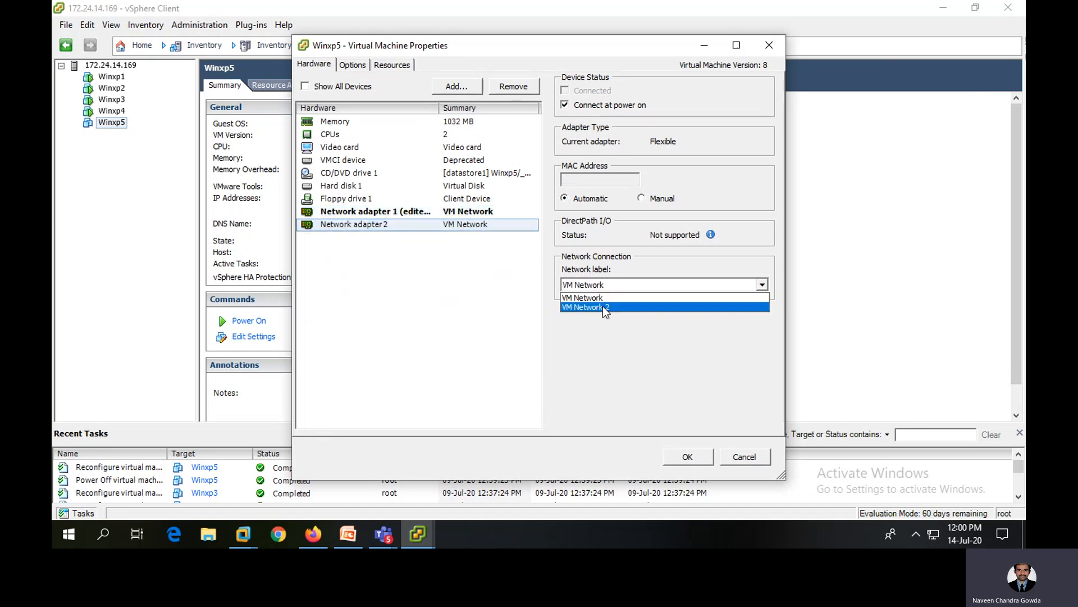
{"action": "left_click", "coordinate": [601, 308]}
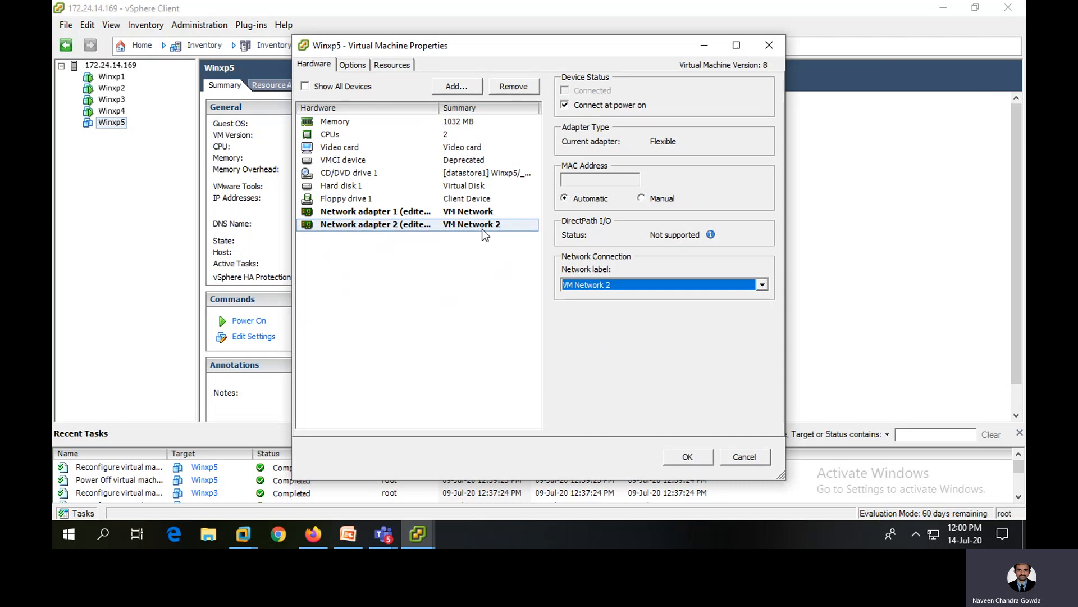
{"action": "left_click", "coordinate": [697, 456]}
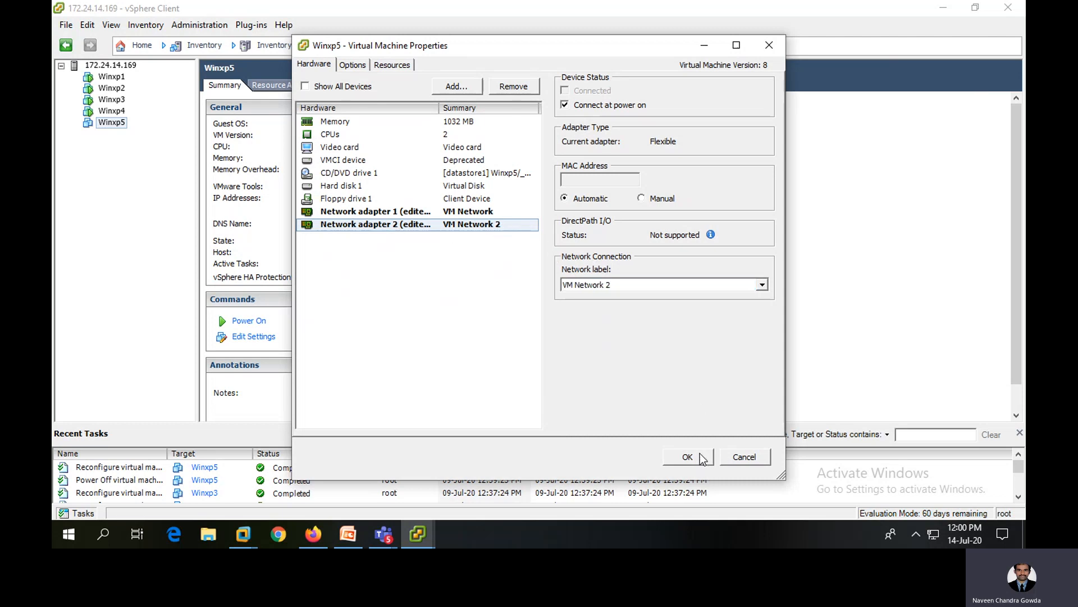
- Compare the host's vSwitch0 port groups with OUTPUT CASES slide 15 in PowerPoint, and return to the vSphere Client
{"action": "left_click", "coordinate": [111, 65]}
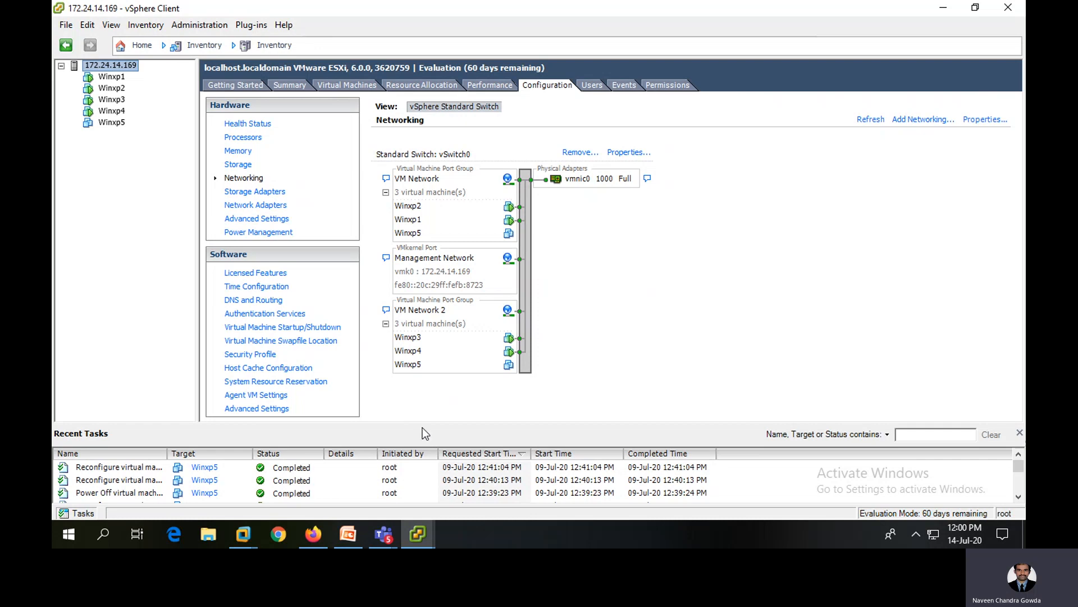
{"action": "left_click", "coordinate": [344, 537]}
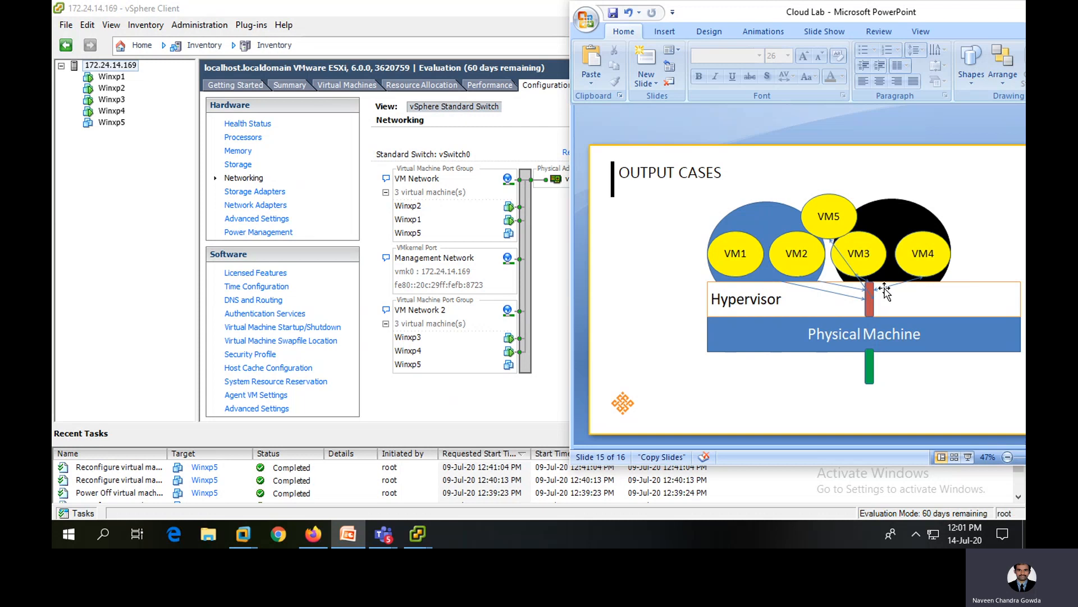
{"action": "left_click", "coordinate": [500, 412]}
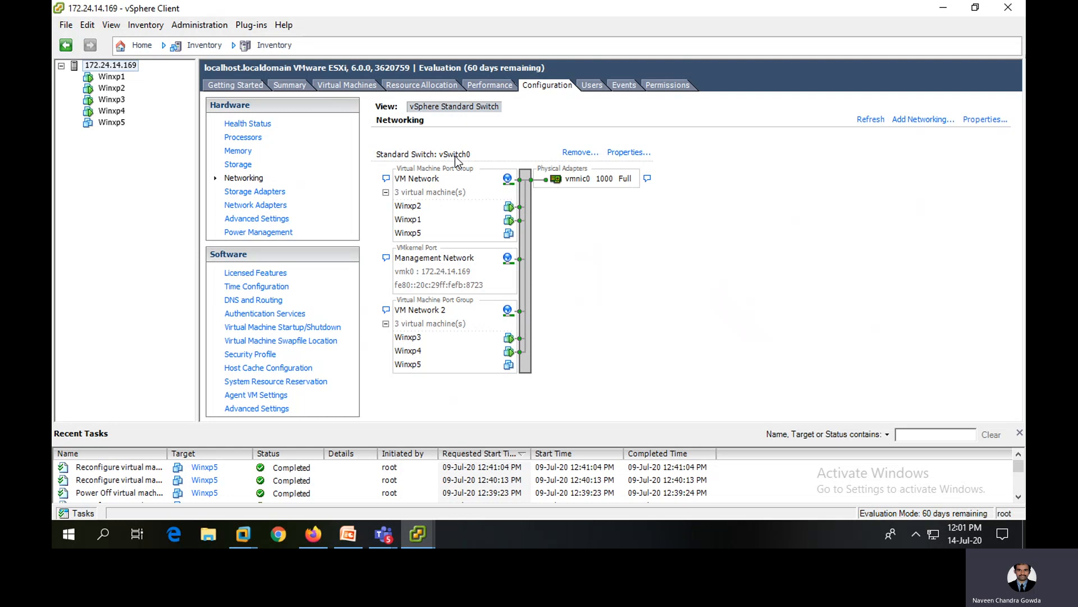
- Power on the Winxp5 virtual machine
{"action": "left_click", "coordinate": [114, 124]}
{"action": "right_click", "coordinate": [113, 125]}
{"action": "mouse_move", "coordinate": [203, 135]}
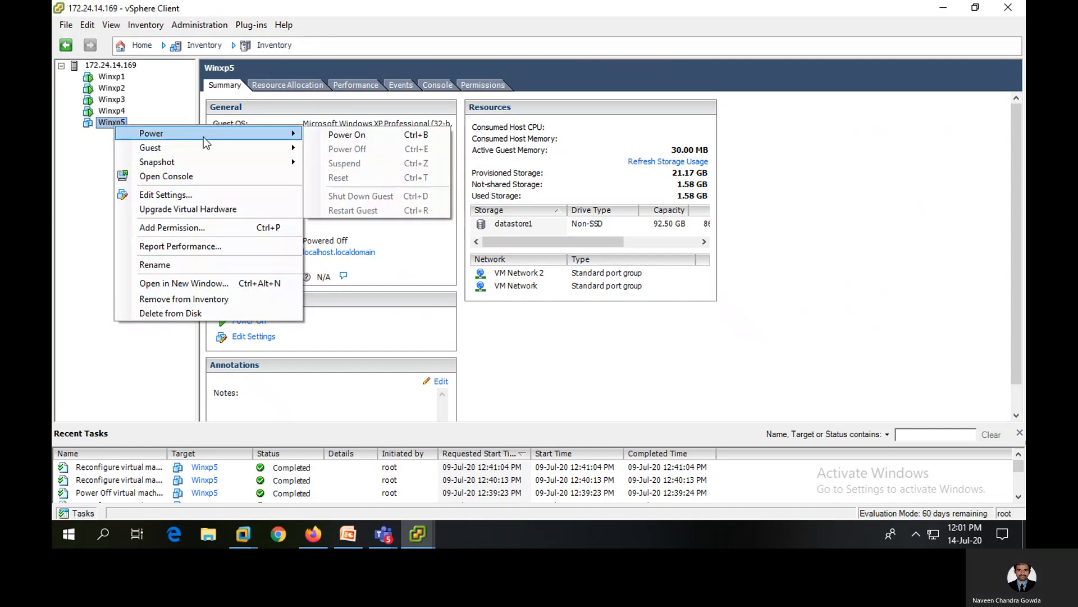
{"action": "left_click", "coordinate": [347, 135]}
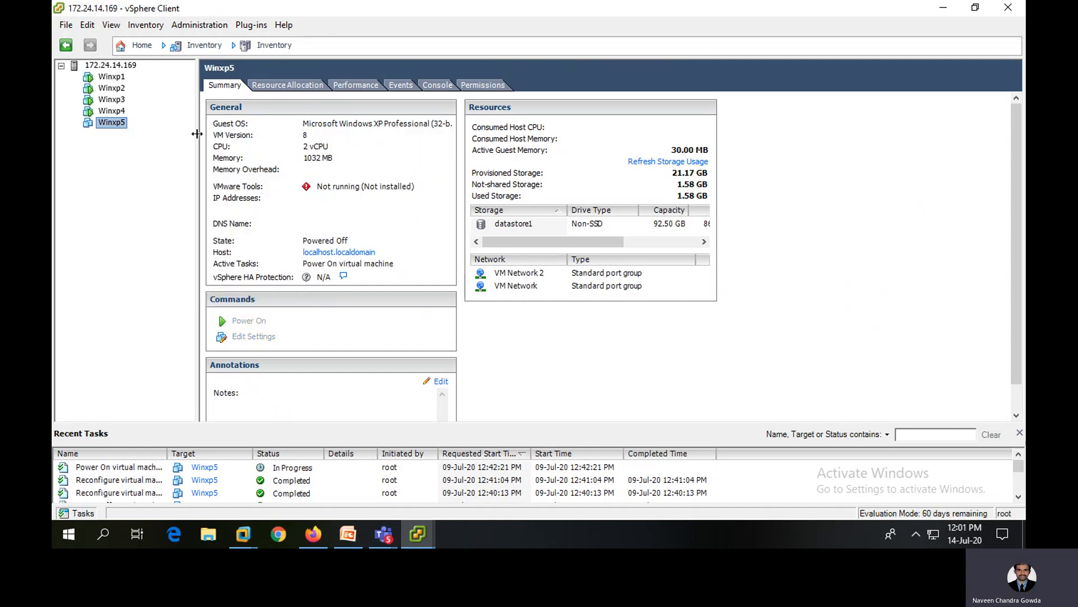
- Open the console of Winxp5 in its own window
{"action": "right_click", "coordinate": [110, 114]}
{"action": "left_click", "coordinate": [102, 123]}
{"action": "right_click", "coordinate": [99, 123]}
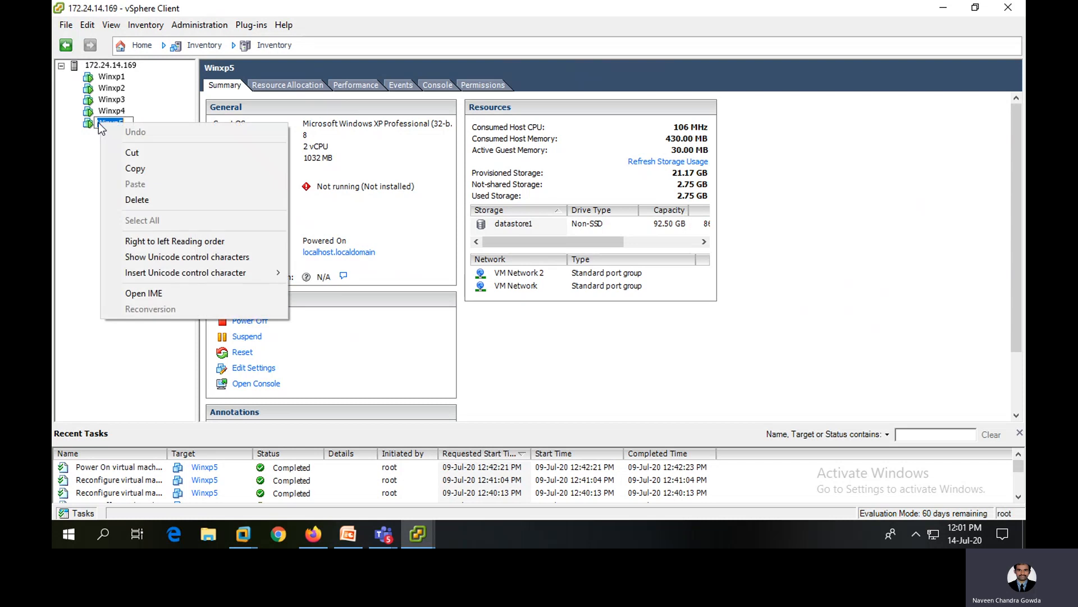
{"action": "left_click", "coordinate": [95, 129]}
{"action": "right_click", "coordinate": [99, 124]}
{"action": "left_click", "coordinate": [150, 173]}
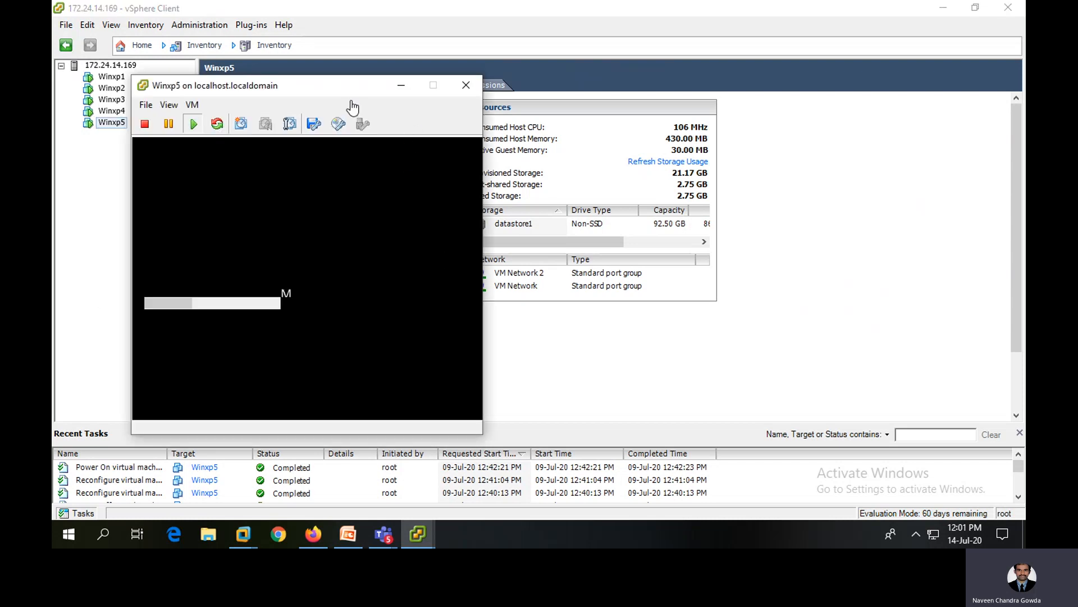
- Move the Winxp5 console aside while it boots, and show the local computer's desktop
{"action": "left_click_drag", "start_coordinate": [375, 83], "coordinate": [604, 90]}
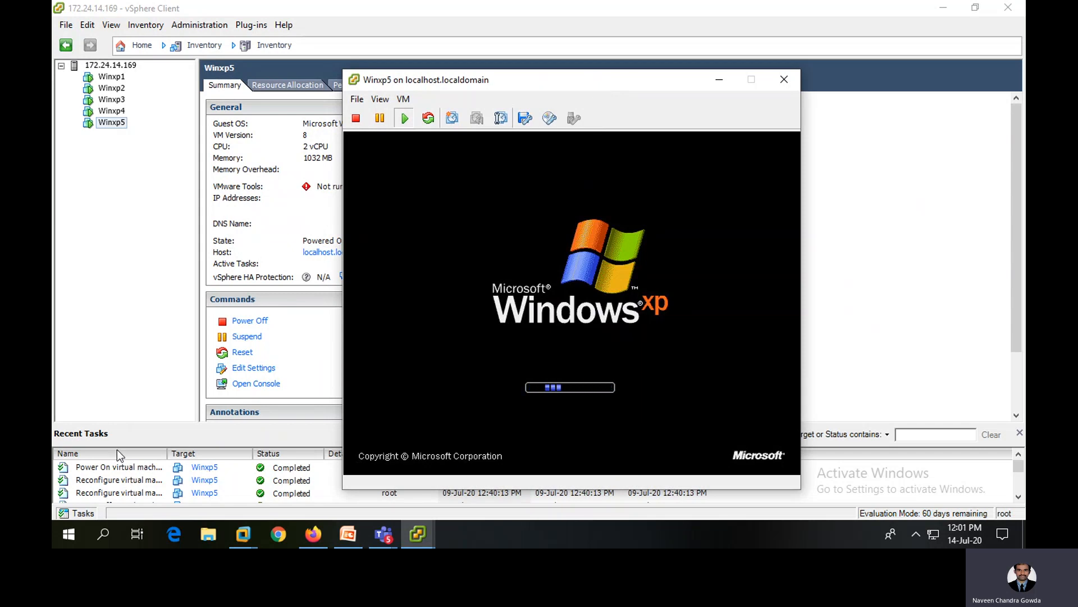
{"action": "right_click", "coordinate": [639, 530]}
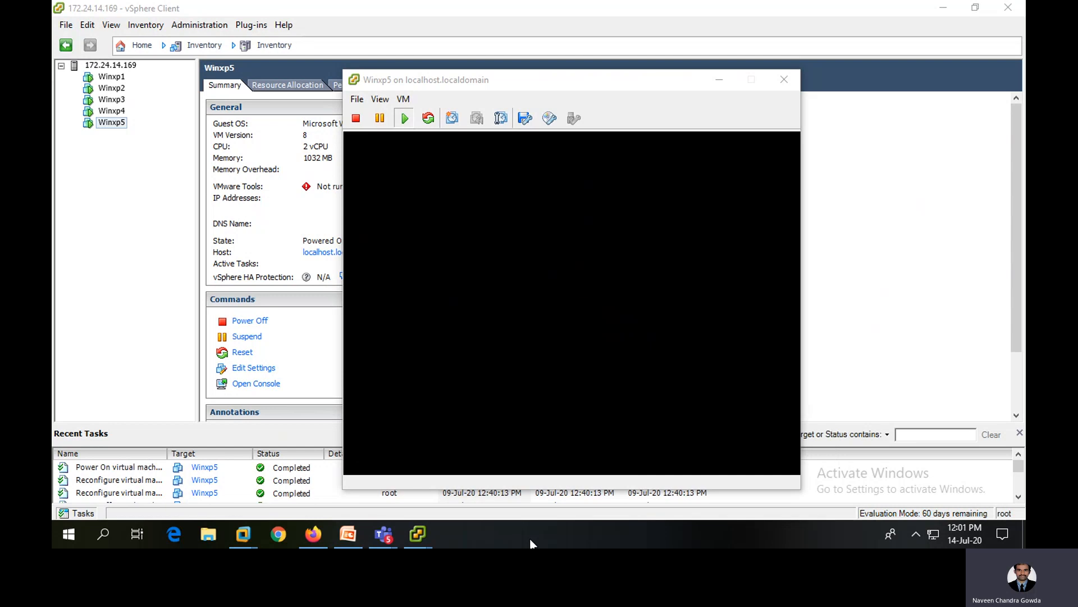
{"action": "right_click", "coordinate": [532, 544]}
{"action": "left_click", "coordinate": [611, 438]}
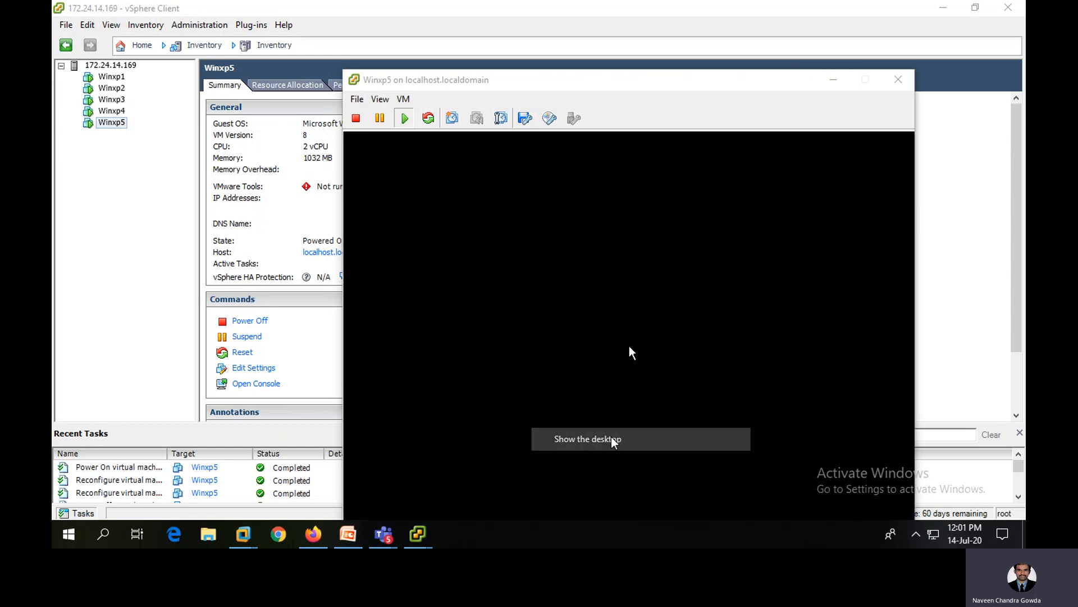
- Open a maximized Command Prompt on the local computer and run ipconfig
{"action": "left_click", "coordinate": [71, 534]}
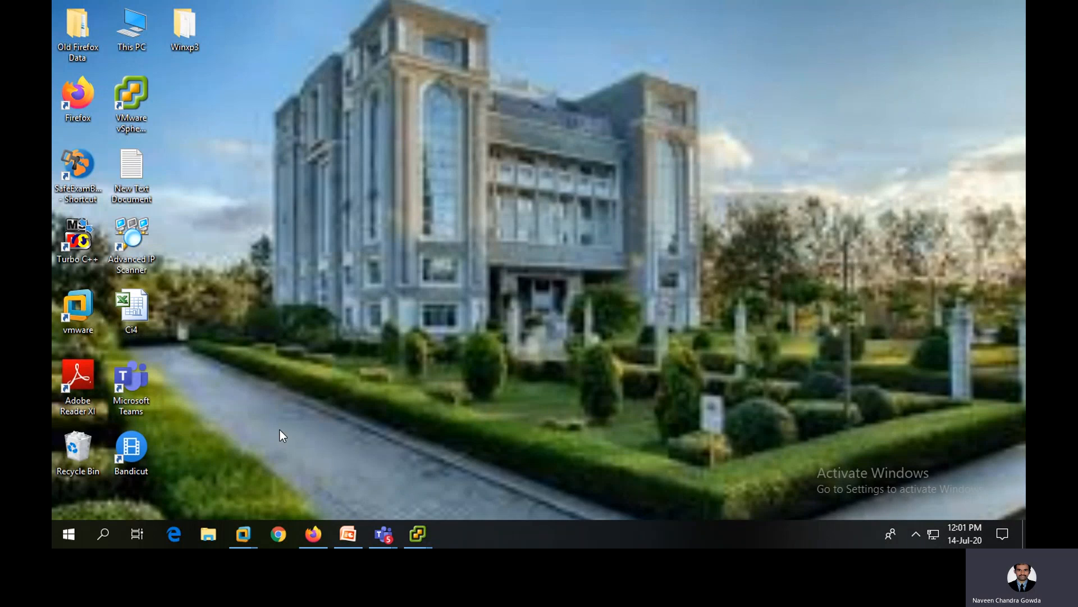
{"action": "left_click", "coordinate": [69, 536]}
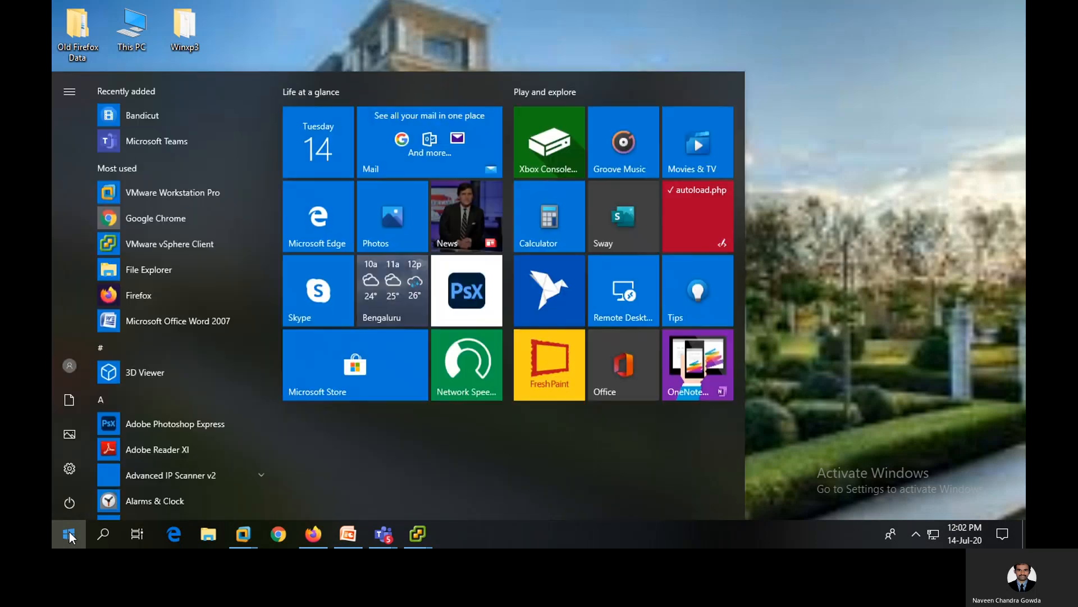
{"action": "type", "text": "cmdcmd"}
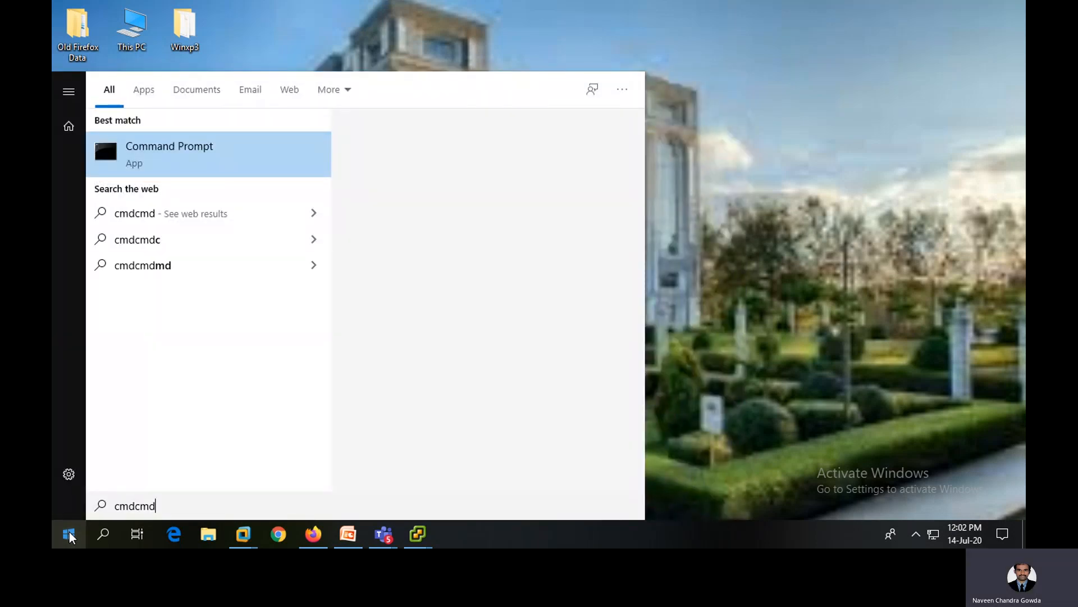
{"action": "left_click", "coordinate": [69, 536]}
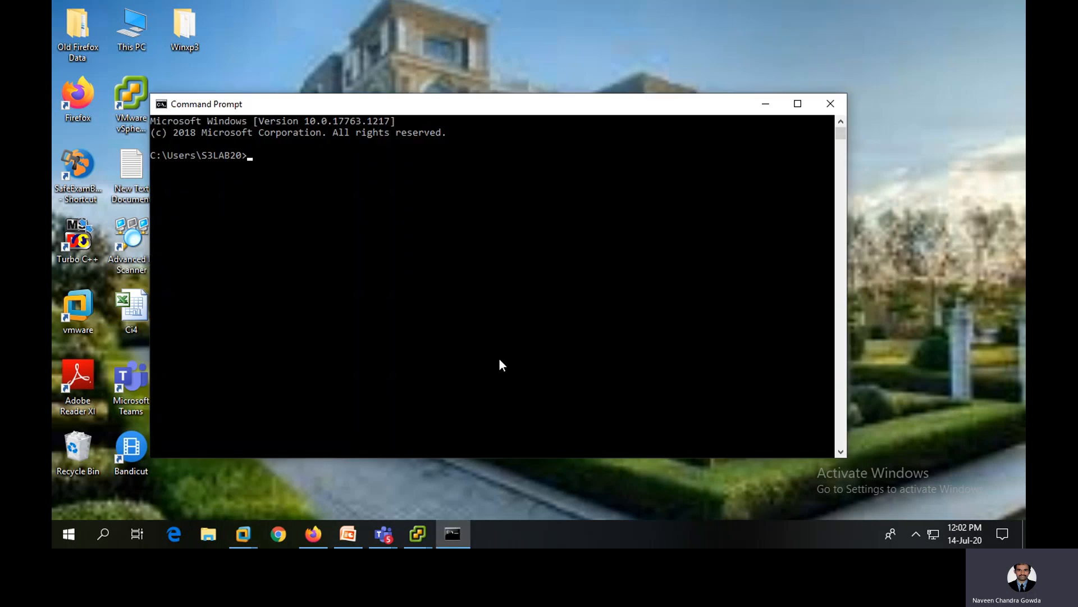
{"action": "type", "text": "ipconfig"}
{"action": "key", "text": "Return"}
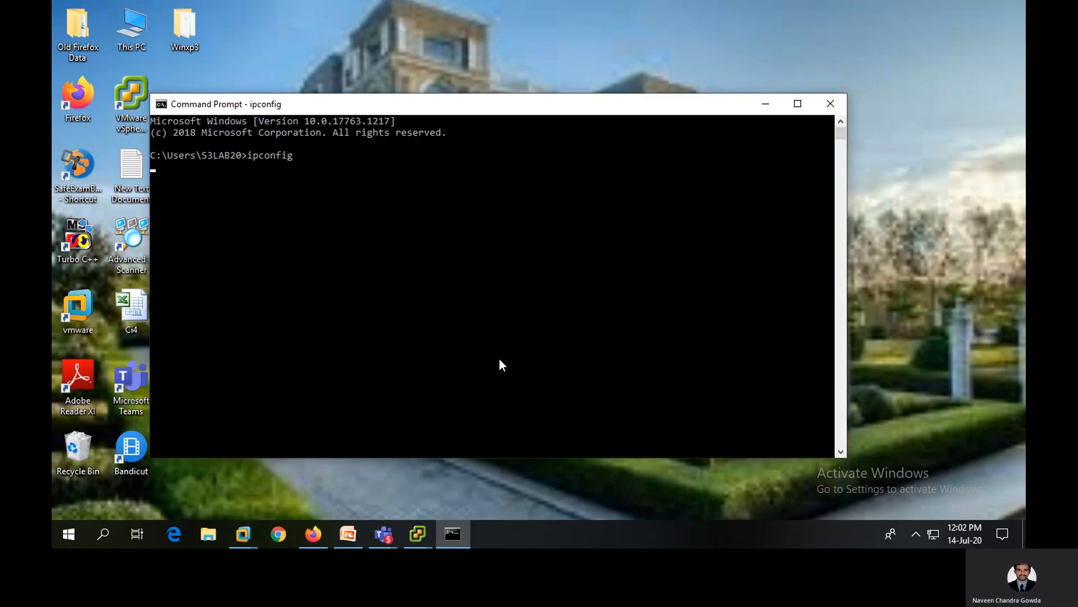
{"action": "left_click", "coordinate": [798, 103]}
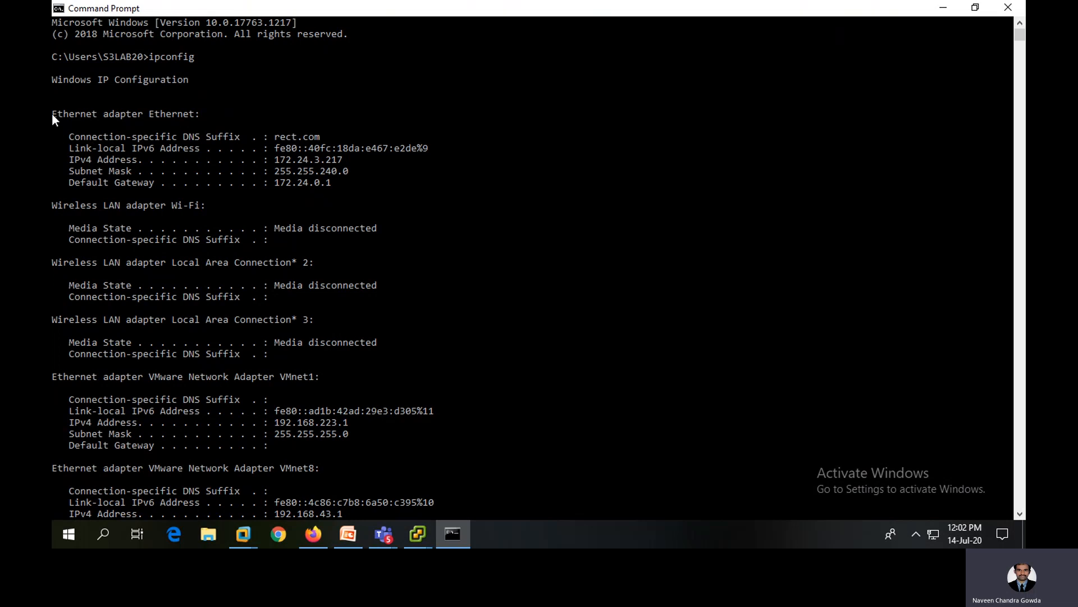
- Examine the Ethernet, Wi-Fi, Local Area Connection and VMware VMnet adapters in the ipconfig output, and close the Command Prompt
{"action": "left_click_drag", "start_coordinate": [52, 113], "coordinate": [212, 113]}
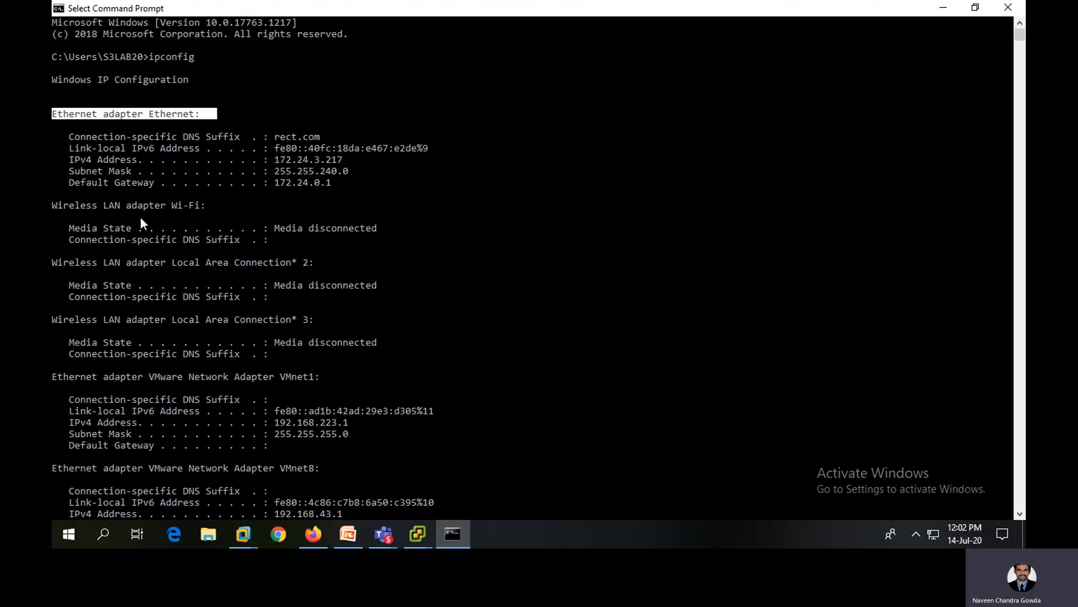
{"action": "left_click_drag", "start_coordinate": [70, 205], "coordinate": [197, 208]}
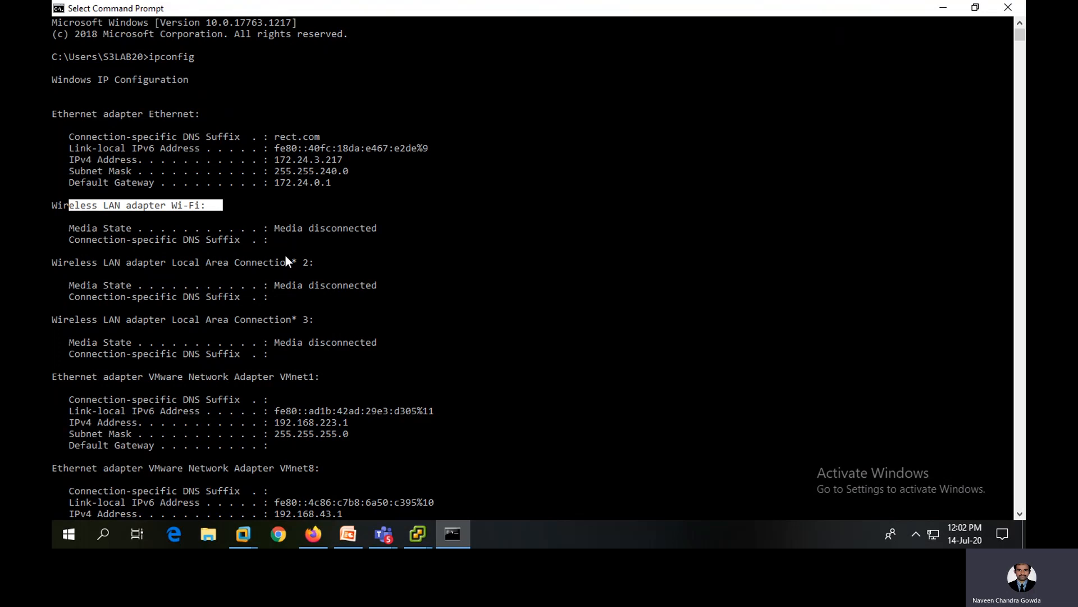
{"action": "left_click_drag", "start_coordinate": [332, 265], "coordinate": [54, 264]}
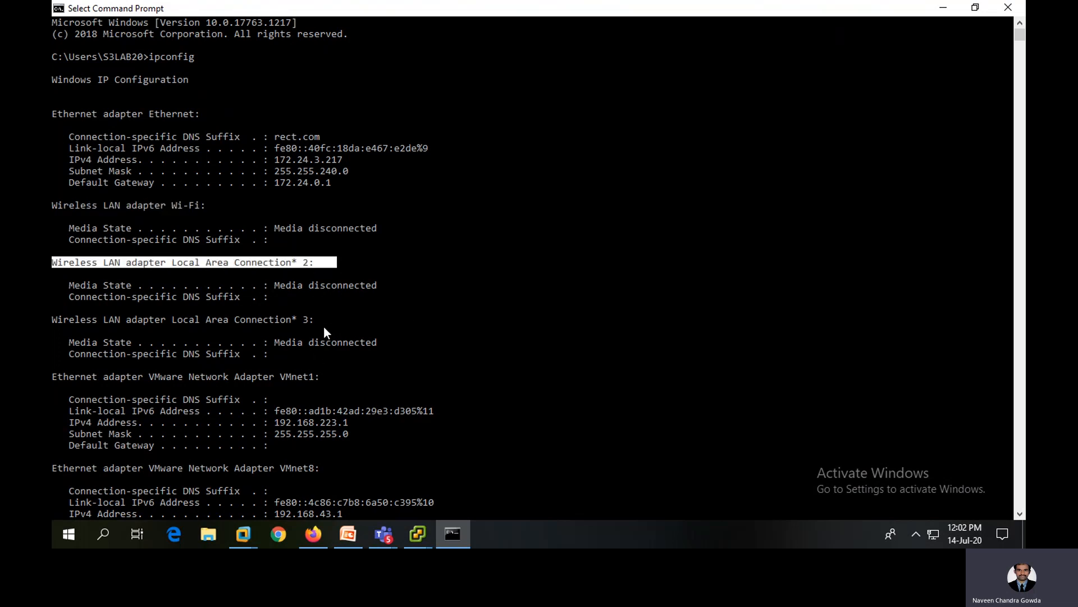
{"action": "left_click_drag", "start_coordinate": [331, 322], "coordinate": [64, 308]}
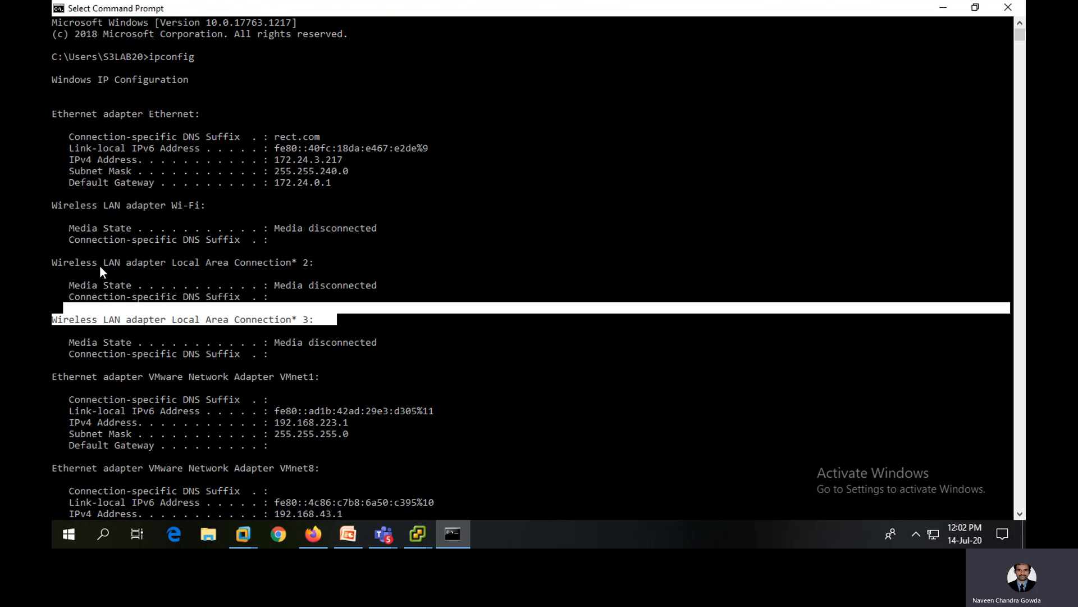
{"action": "left_click_drag", "start_coordinate": [99, 265], "coordinate": [358, 264]}
{"action": "left_click_drag", "start_coordinate": [102, 321], "coordinate": [352, 320]}
{"action": "scroll", "coordinate": [352, 320], "scroll_direction": "down", "scroll_amount": 2}
{"action": "scroll", "coordinate": [353, 322], "scroll_direction": "down", "scroll_amount": 1}
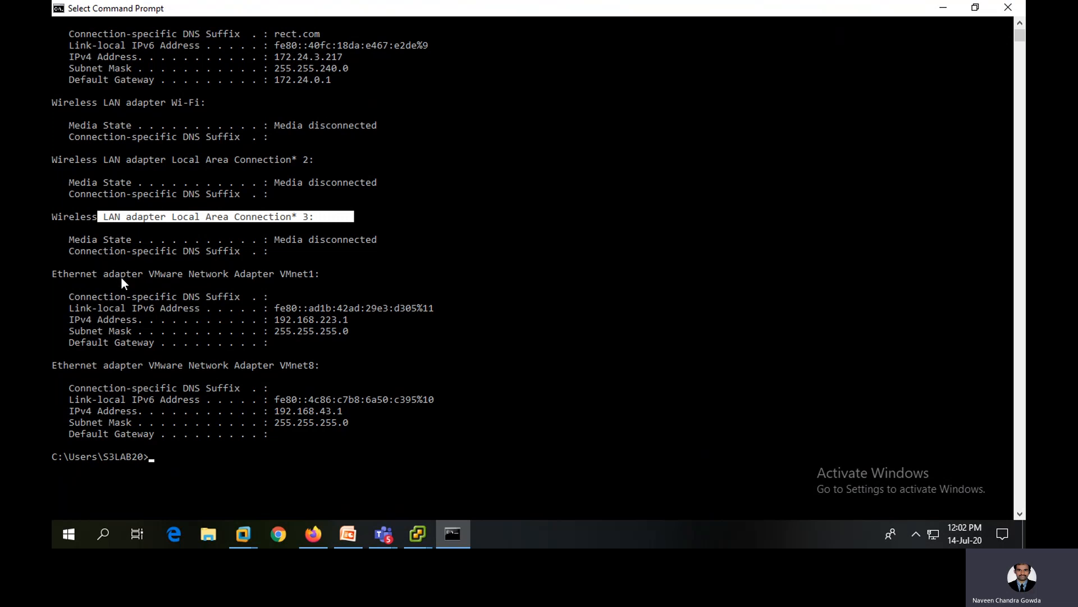
{"action": "left_click_drag", "start_coordinate": [90, 274], "coordinate": [358, 276]}
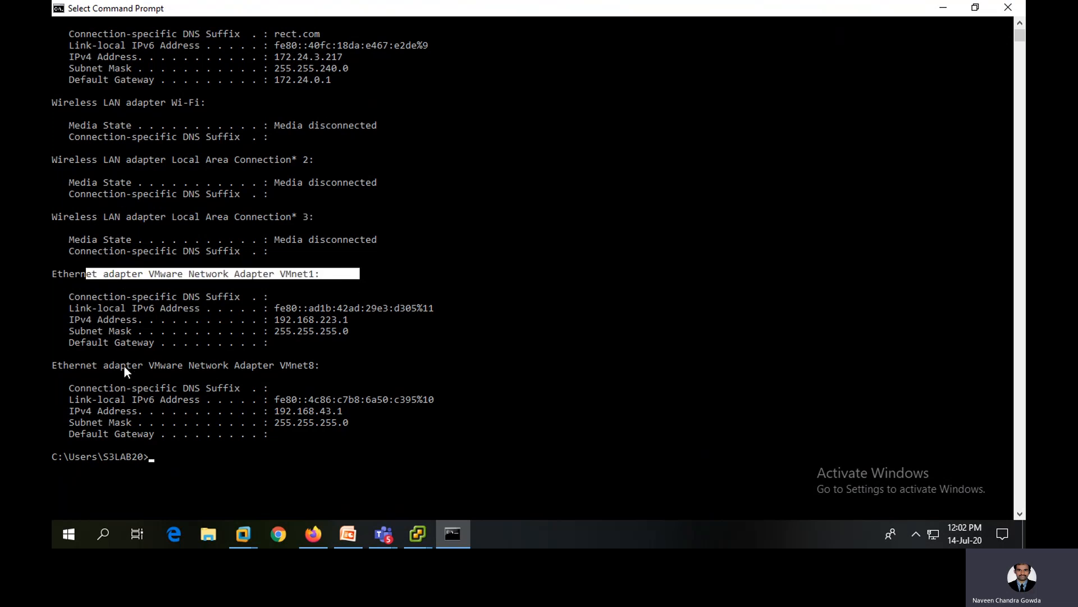
{"action": "left_click_drag", "start_coordinate": [124, 365], "coordinate": [404, 369]}
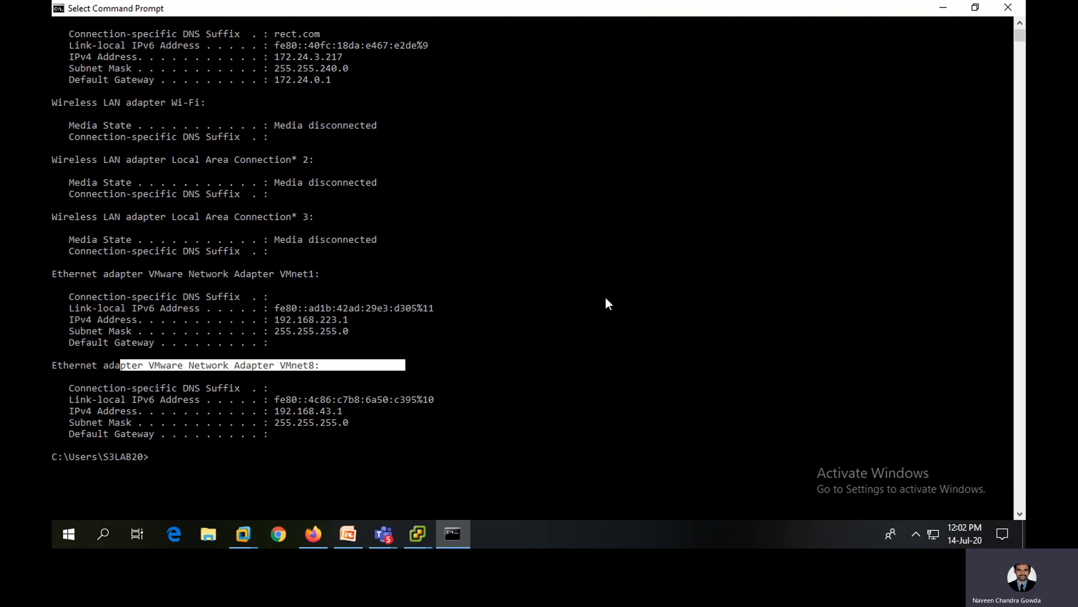
{"action": "left_click", "coordinate": [1008, 7]}
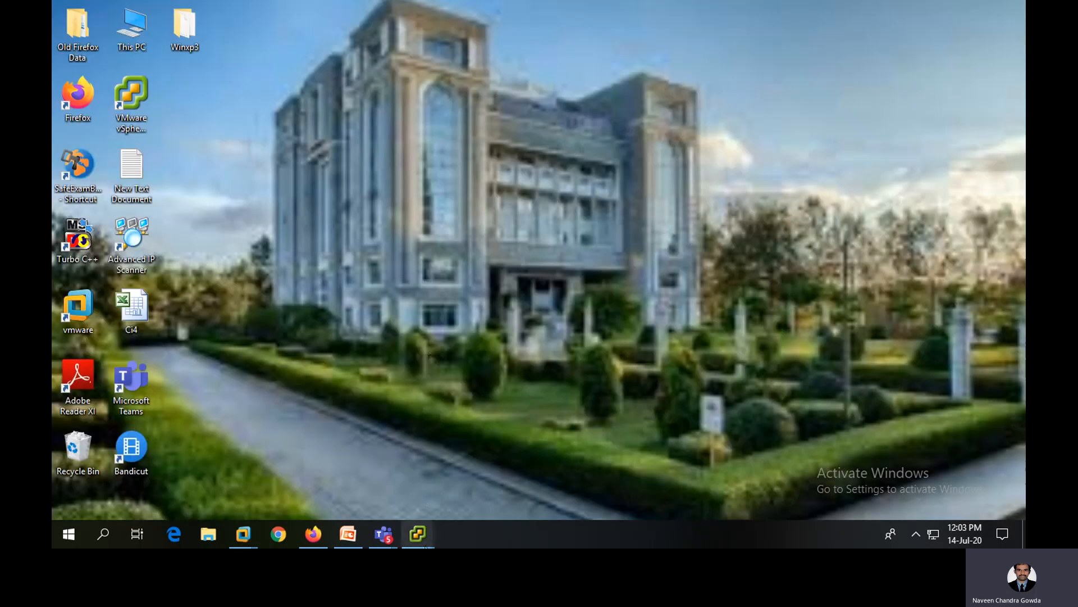
- Bring back the Winxp5 console, move it fully into view, and dismiss the Windows XP tour balloon
{"action": "mouse_move", "coordinate": [418, 536]}
{"action": "left_click", "coordinate": [578, 477]}
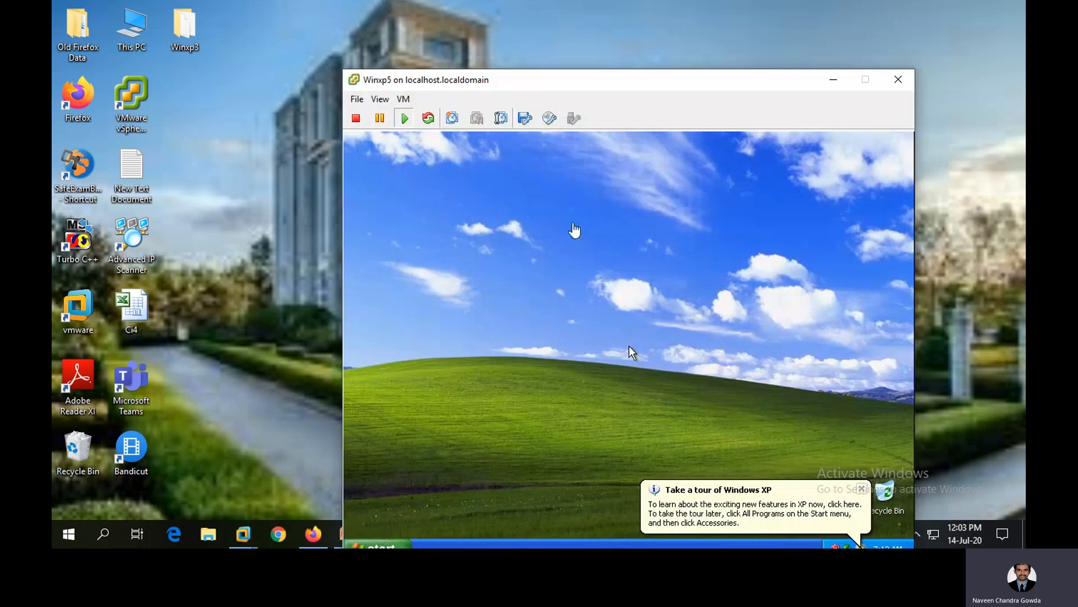
{"action": "left_click_drag", "start_coordinate": [781, 73], "coordinate": [747, 33]}
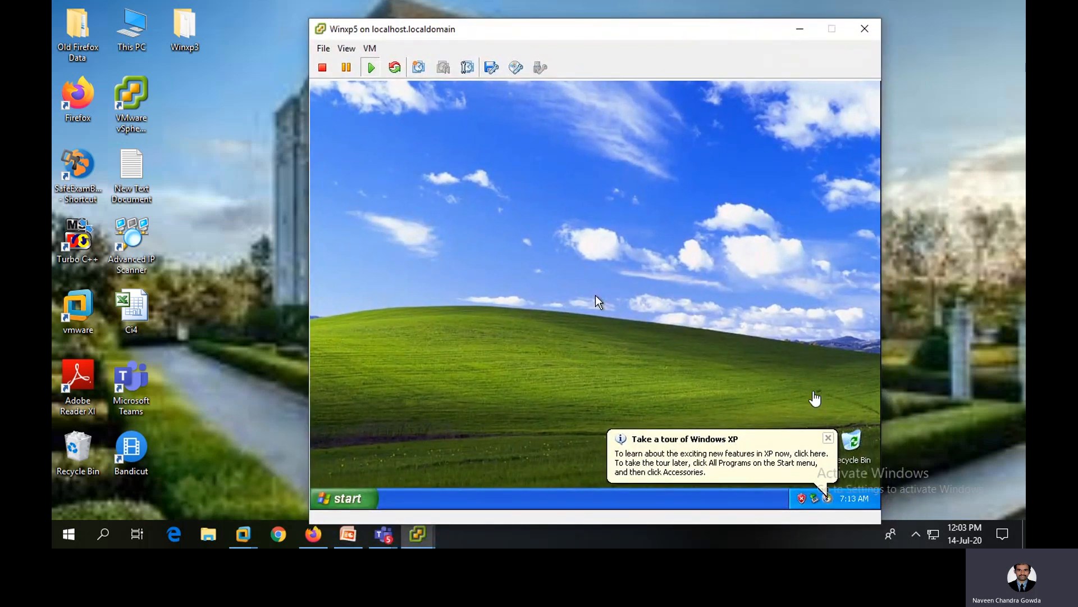
{"action": "left_click", "coordinate": [596, 295]}
{"action": "left_click", "coordinate": [828, 437]}
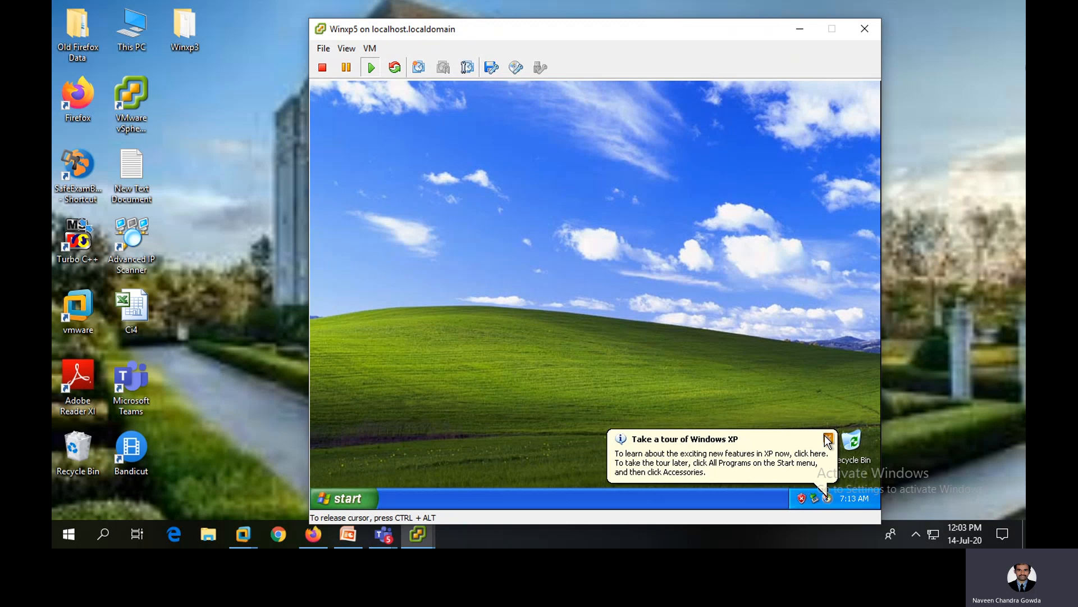
- Open a Command Prompt inside Winxp5, run ipconfig to list both adapters, and release the cursor from the console
{"action": "left_click", "coordinate": [348, 498]}
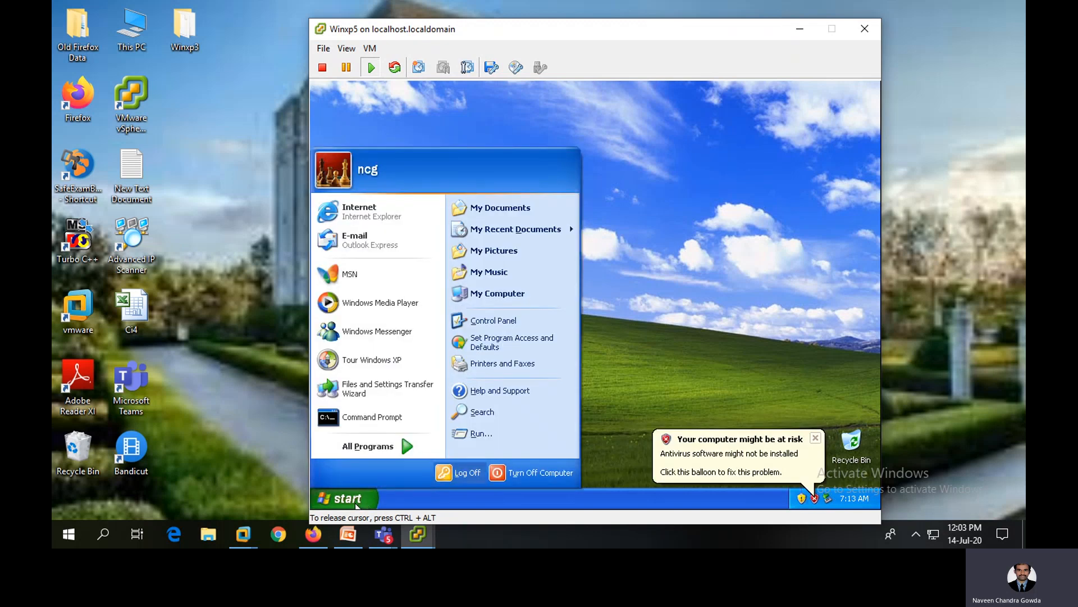
{"action": "left_click", "coordinate": [359, 417]}
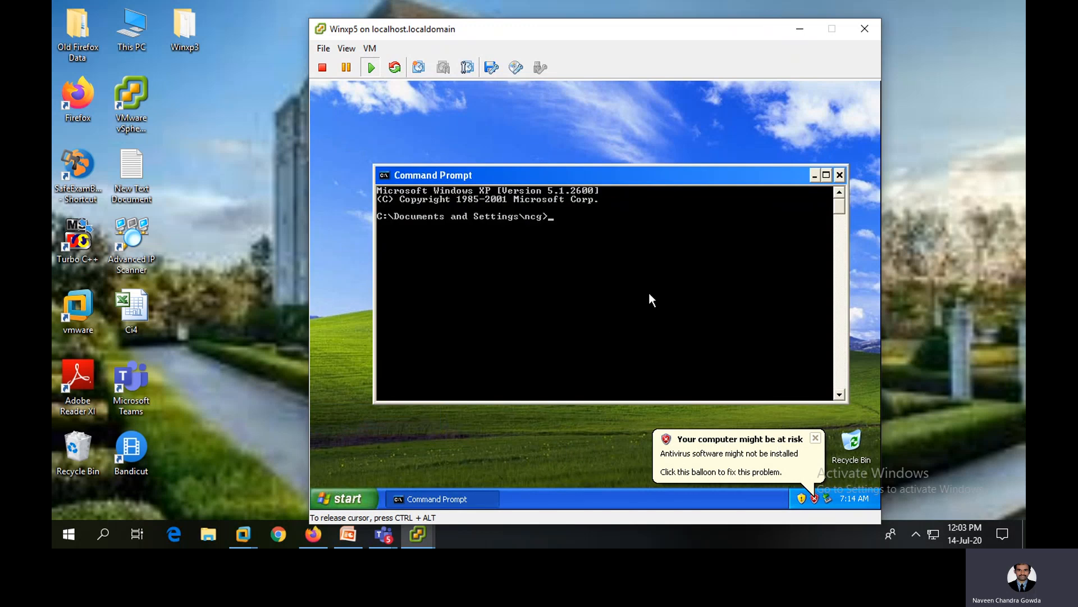
{"action": "type", "text": "ipconfiog"}
{"action": "key", "text": "BackSpace"}
{"action": "key", "text": "BackSpace"}
{"action": "type", "text": "g"}
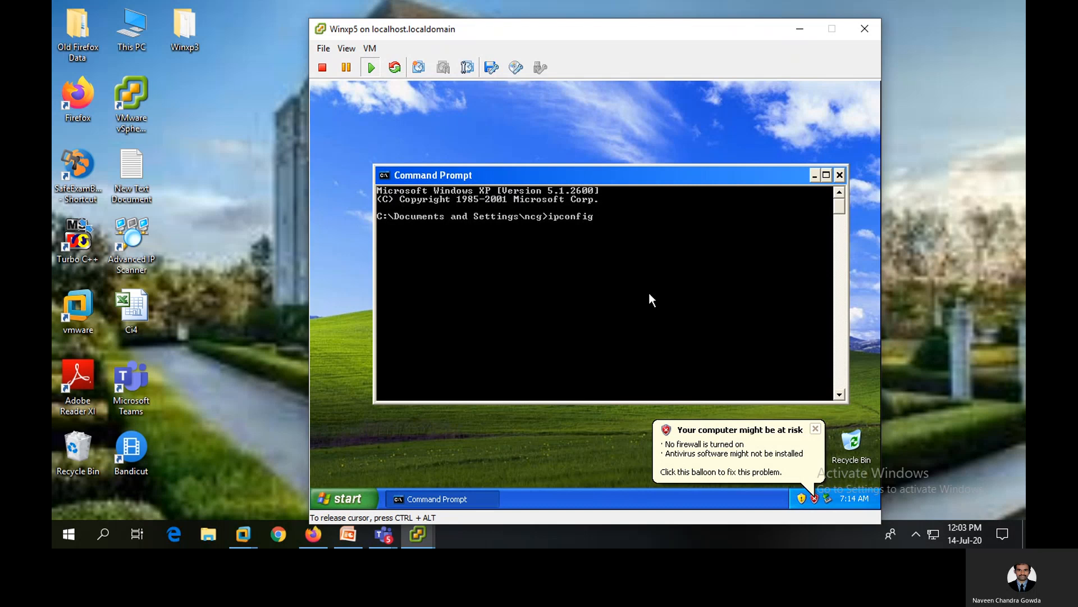
{"action": "key", "text": "Return"}
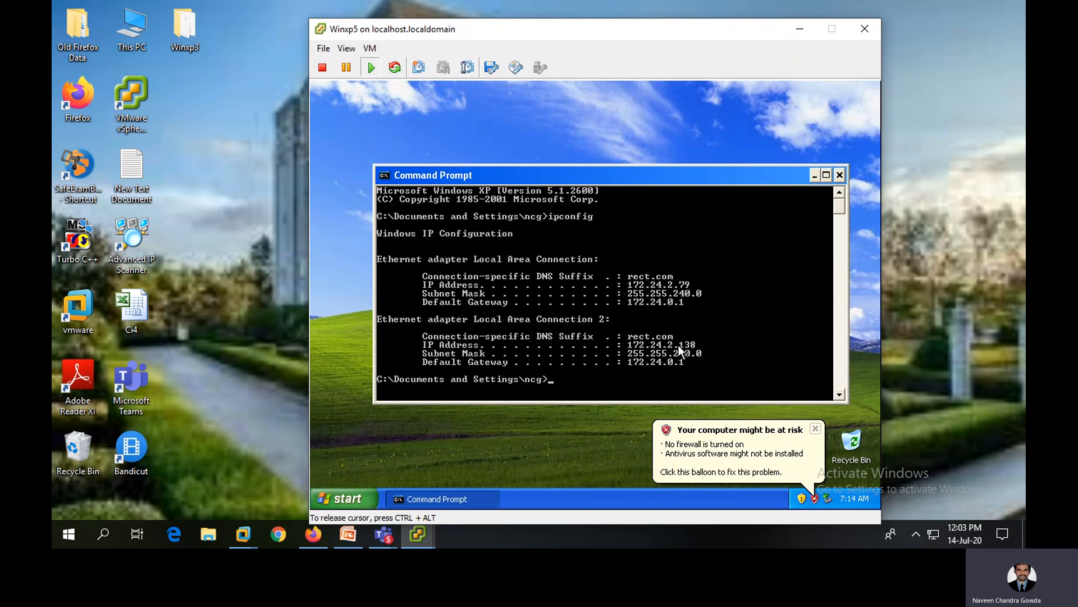
{"action": "key", "text": "ctrl+alt"}
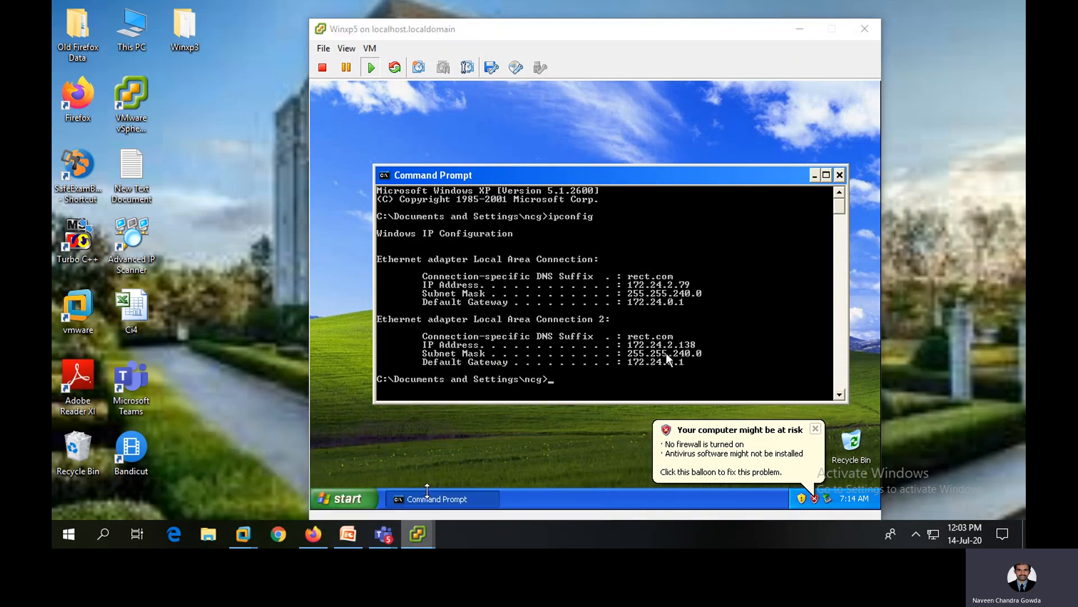
- Bring up the Winxp1 console and narrow the Winxp1 and Winxp5 consoles so they stand side by side
{"action": "left_click", "coordinate": [428, 491]}
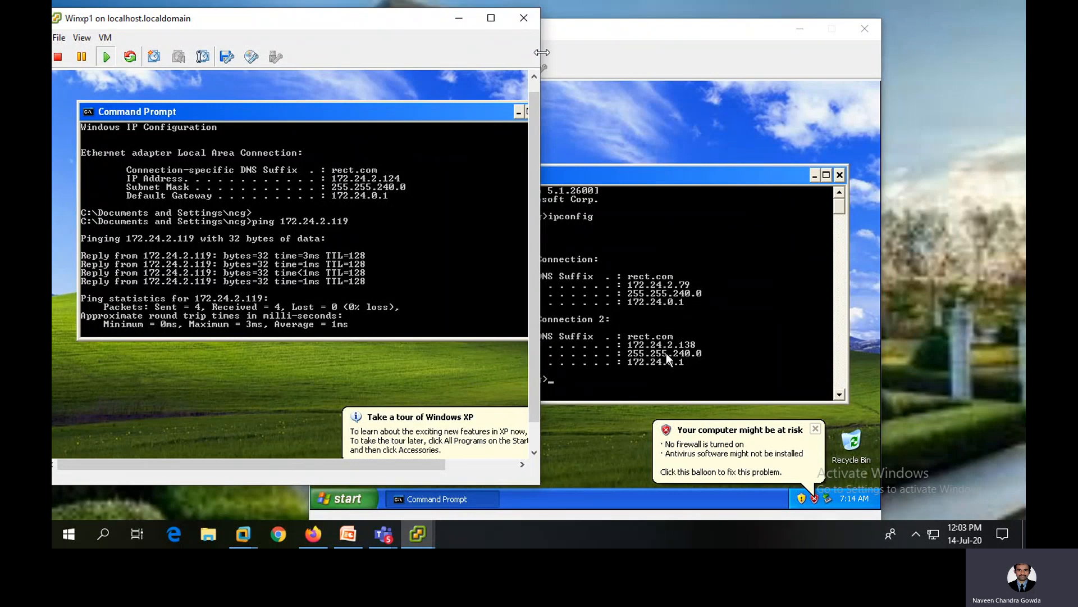
{"action": "left_click_drag", "start_coordinate": [542, 53], "coordinate": [420, 53]}
{"action": "left_click_drag", "start_coordinate": [495, 40], "coordinate": [497, 33]}
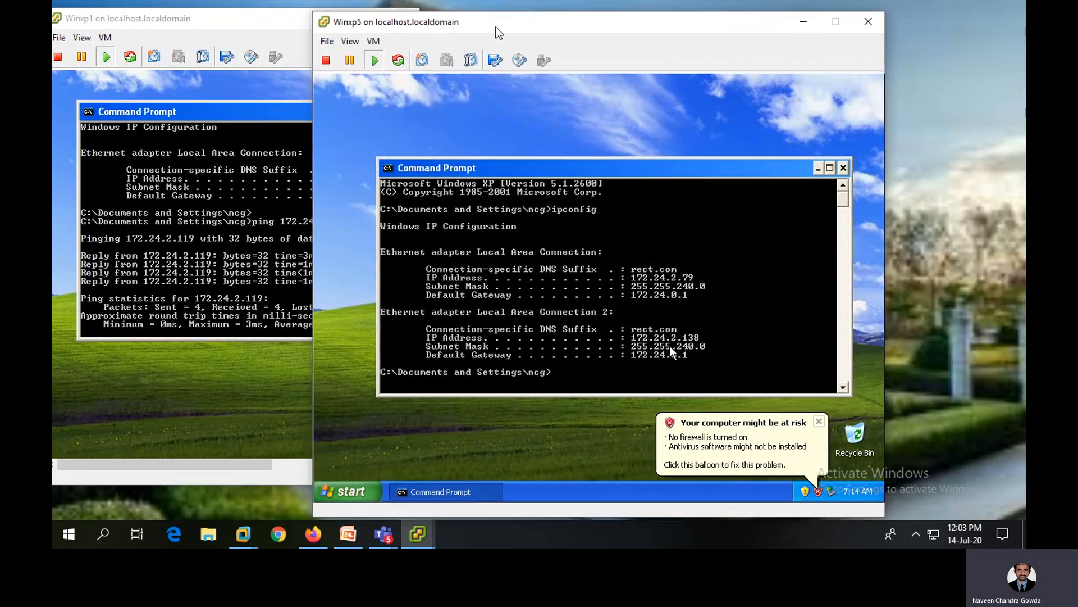
{"action": "left_click_drag", "start_coordinate": [314, 52], "coordinate": [387, 52]}
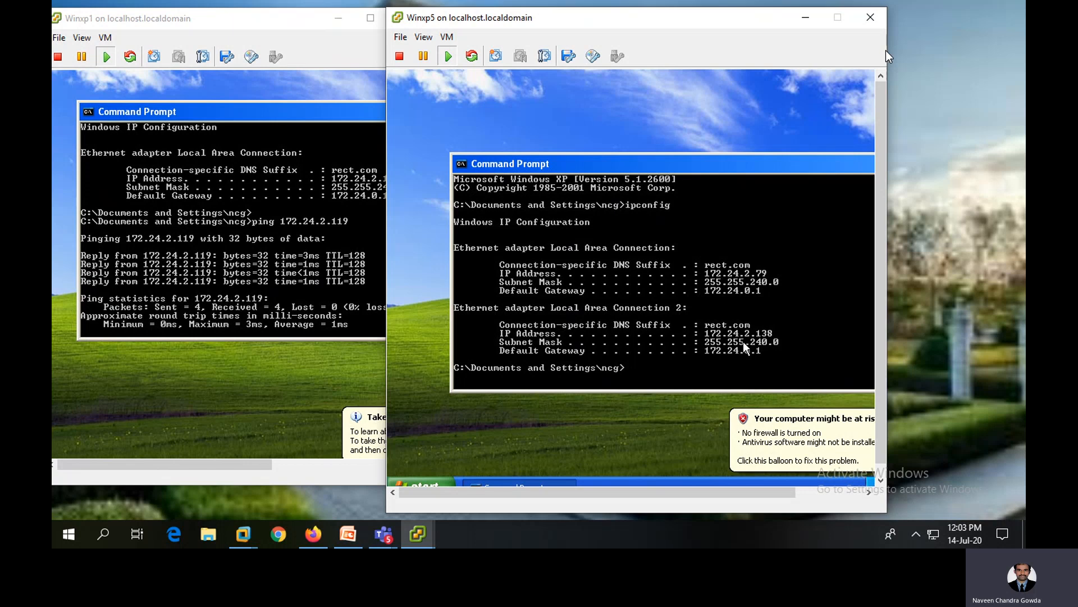
{"action": "left_click_drag", "start_coordinate": [885, 50], "coordinate": [759, 50]}
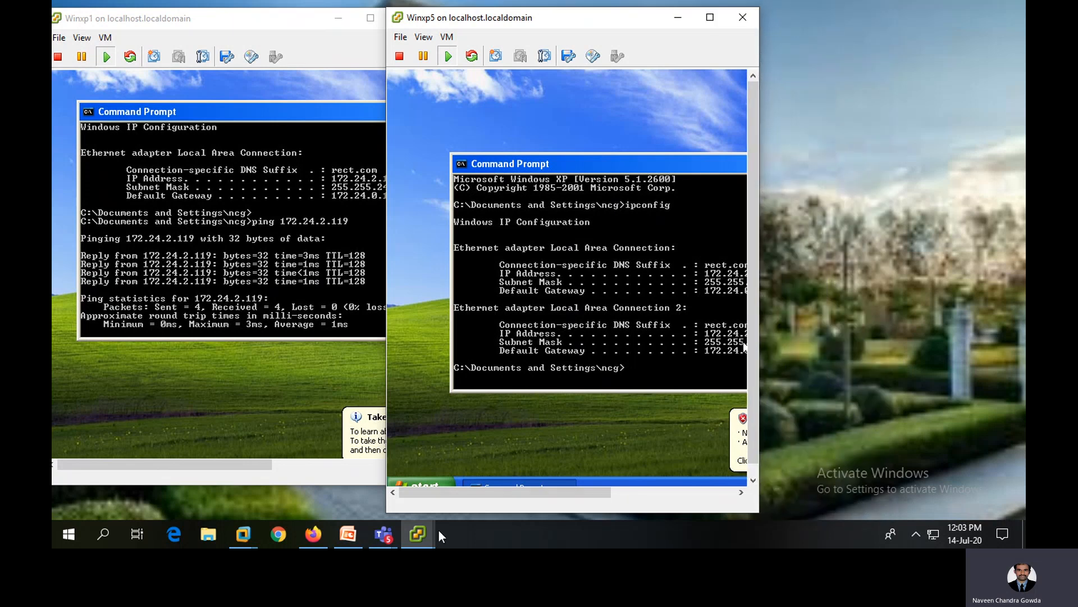
- Bring up the Winxp4 console and resize and move it beside the Winxp5 console
{"action": "mouse_move", "coordinate": [422, 530]}
{"action": "left_click", "coordinate": [487, 477]}
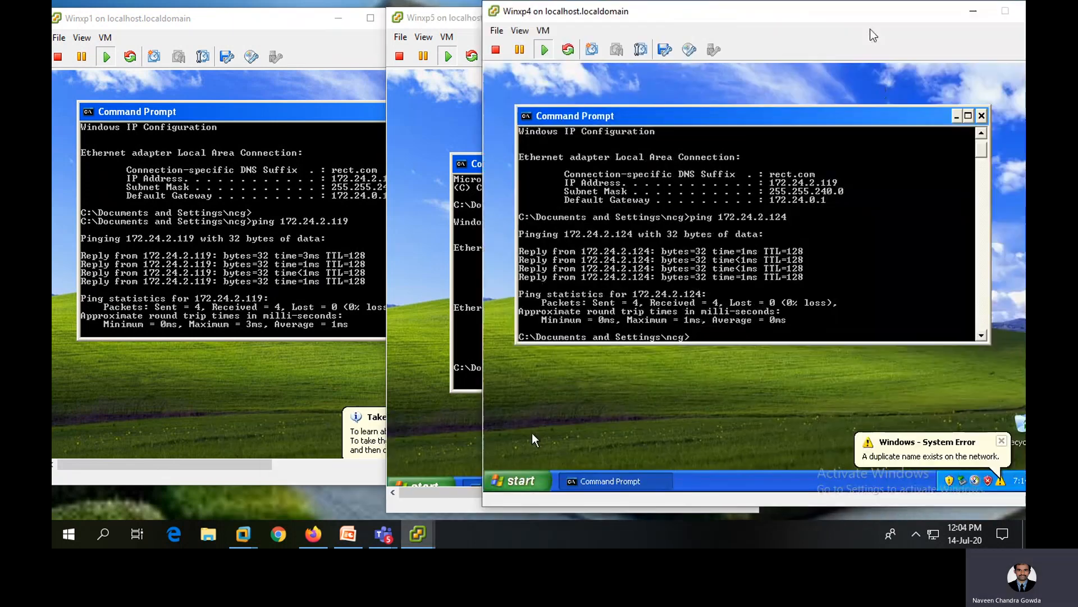
{"action": "left_click_drag", "start_coordinate": [484, 90], "coordinate": [684, 90]}
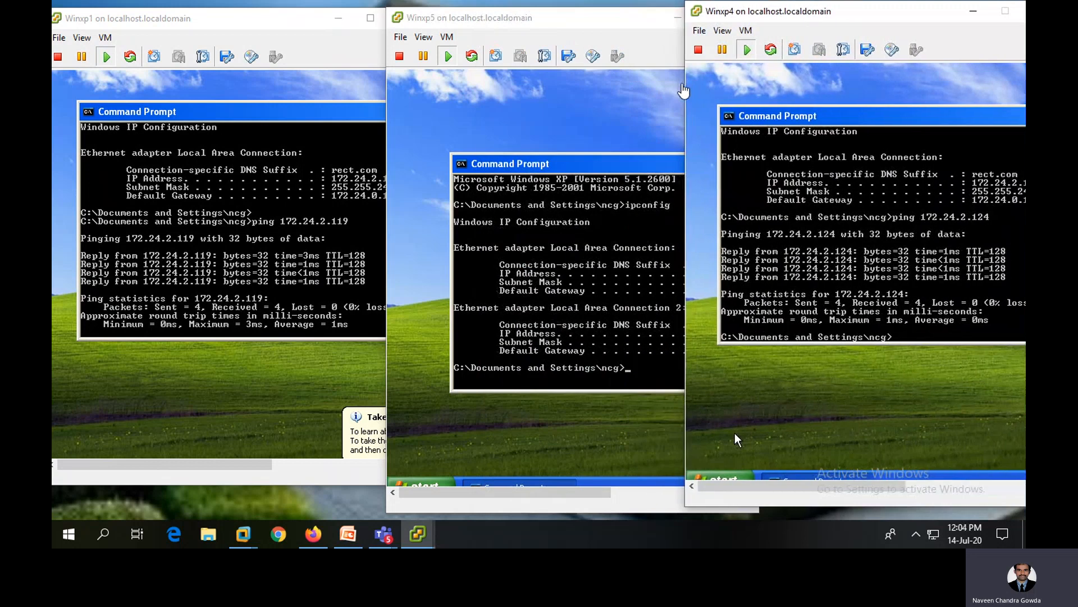
{"action": "mouse_move", "coordinate": [931, 16]}
{"action": "left_mouse_down"}
{"action": "mouse_move", "coordinate": [709, 12]}
{"action": "mouse_move", "coordinate": [948, 8]}
{"action": "mouse_move", "coordinate": [952, 17]}
{"action": "left_mouse_up"}
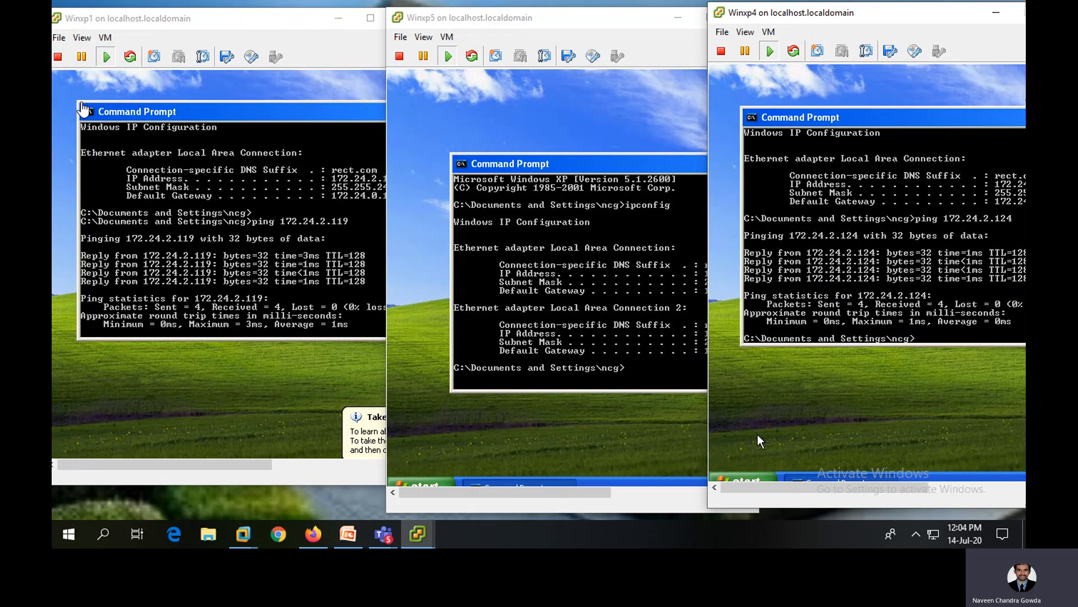
- Bring the Winxp1 console forward, and return to the vSphere Client to view the host's vSwitch0 networking configuration
{"action": "left_click", "coordinate": [140, 25]}
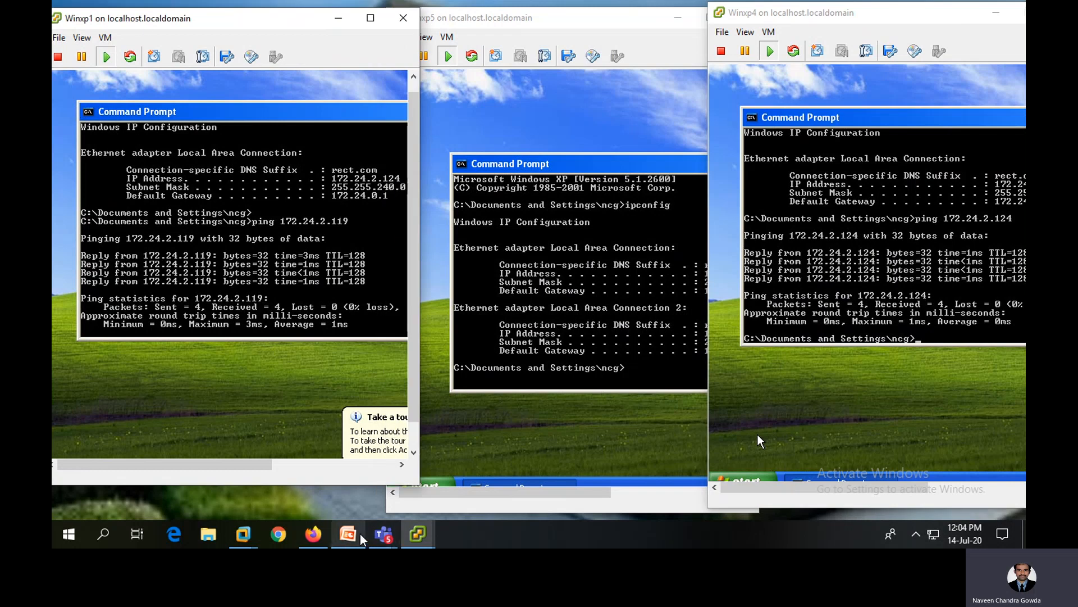
{"action": "mouse_move", "coordinate": [417, 534]}
{"action": "left_click", "coordinate": [450, 466]}
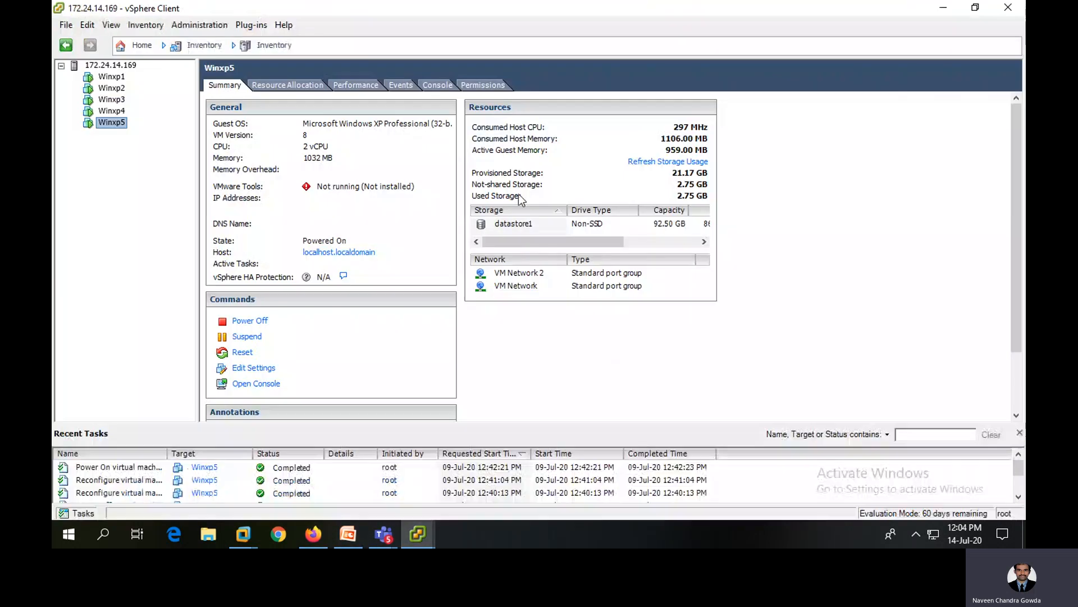
{"action": "left_click", "coordinate": [123, 68]}
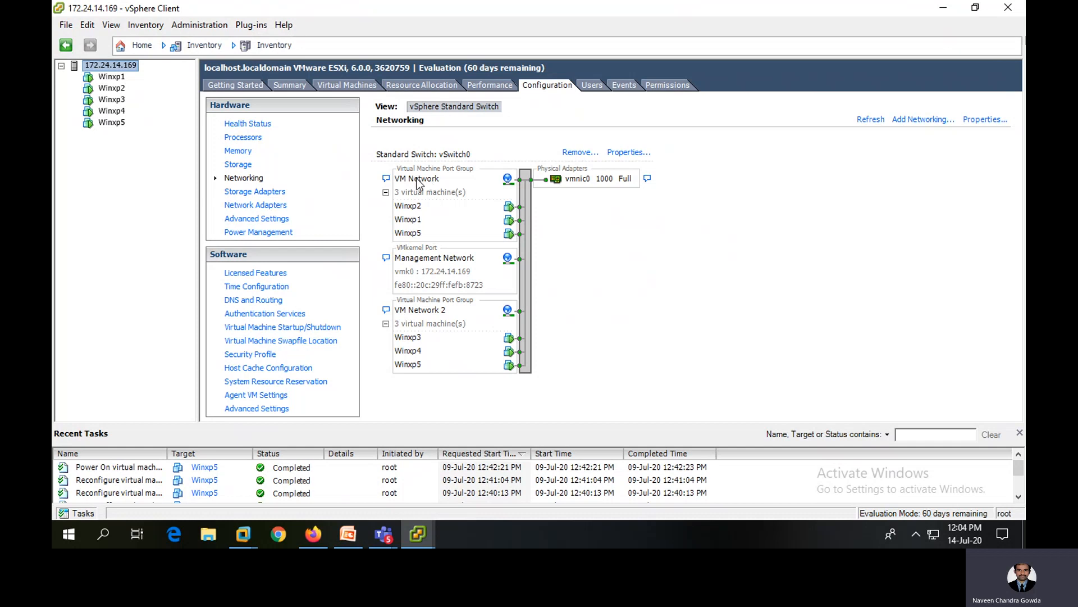
- Check the output-cases slide in PowerPoint, then bring the Winxp1 console forward, run ipconfig in its Command Prompt, and release the cursor
{"action": "left_click", "coordinate": [348, 533]}
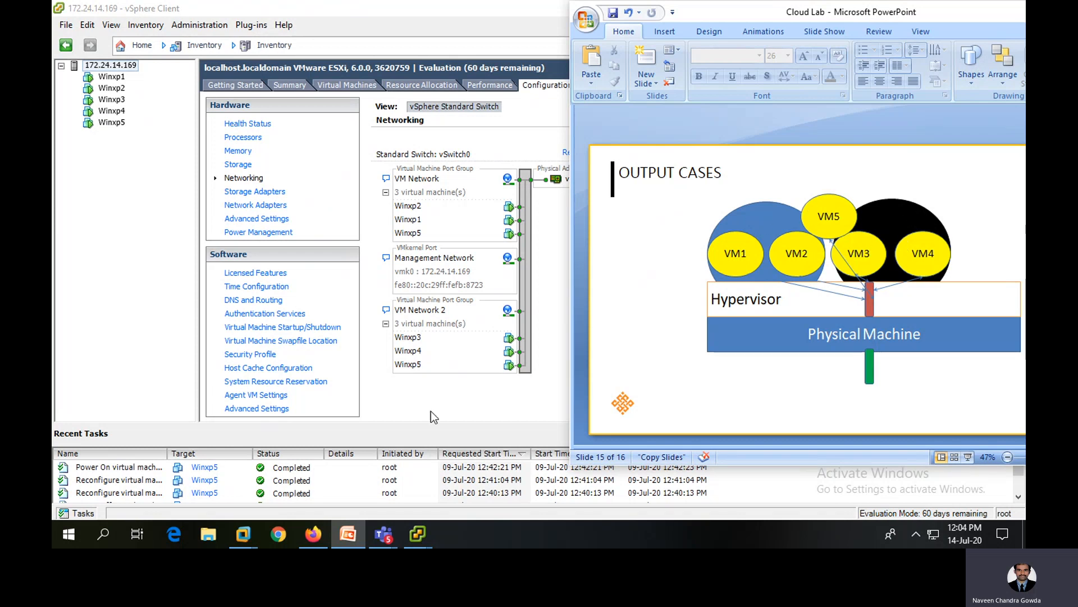
{"action": "mouse_move", "coordinate": [417, 534]}
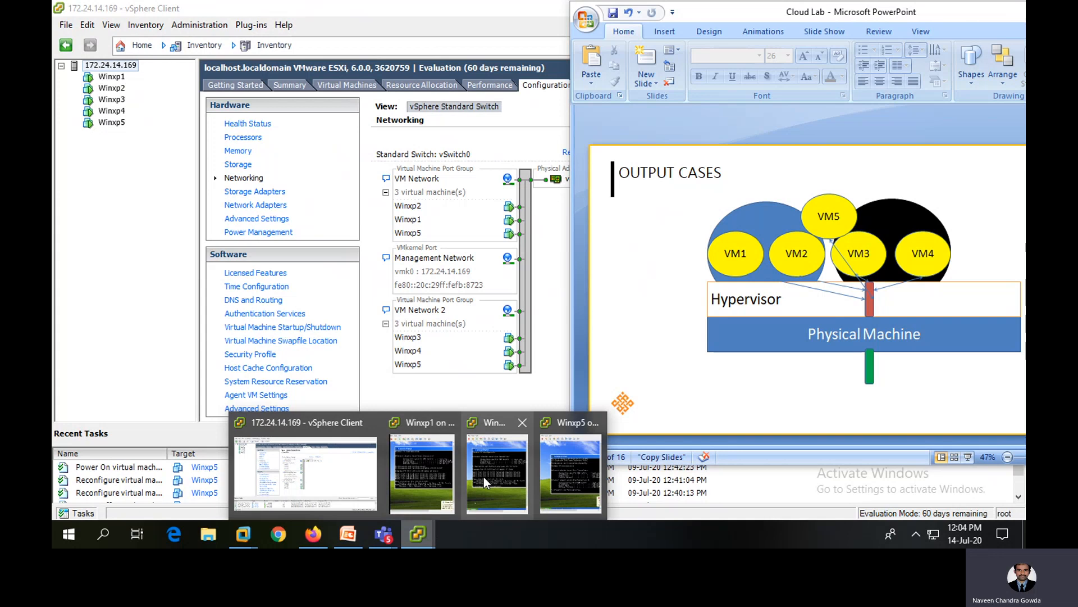
{"action": "mouse_move", "coordinate": [485, 478]}
{"action": "left_click", "coordinate": [422, 474]}
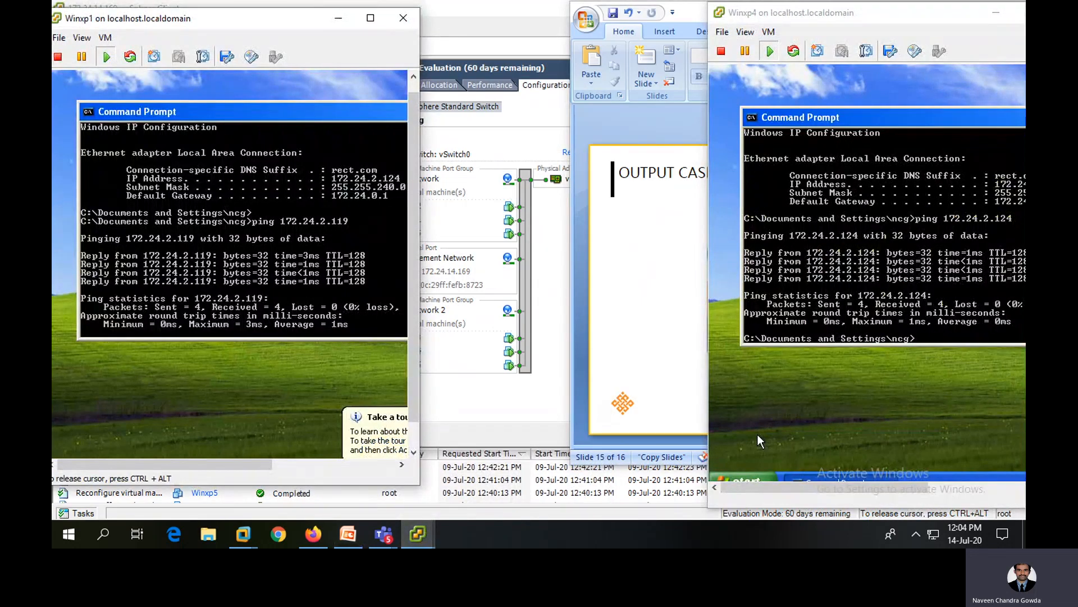
{"action": "key", "text": "Return"}
{"action": "key", "text": "Return"}
{"action": "key", "text": "Return"}
{"action": "type", "text": "ipconfig"}
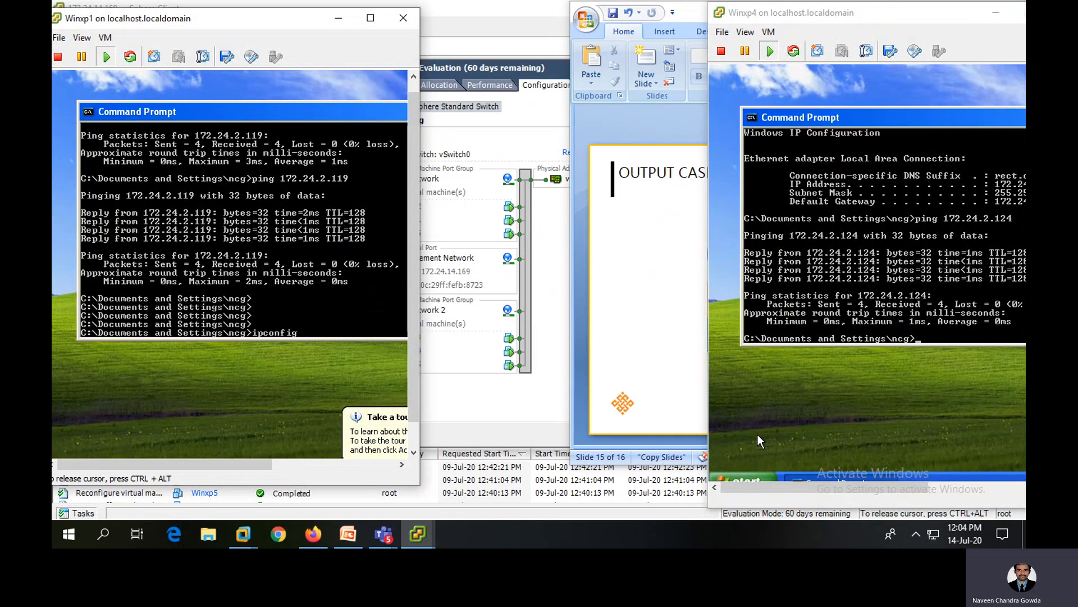
{"action": "key", "text": "Return"}
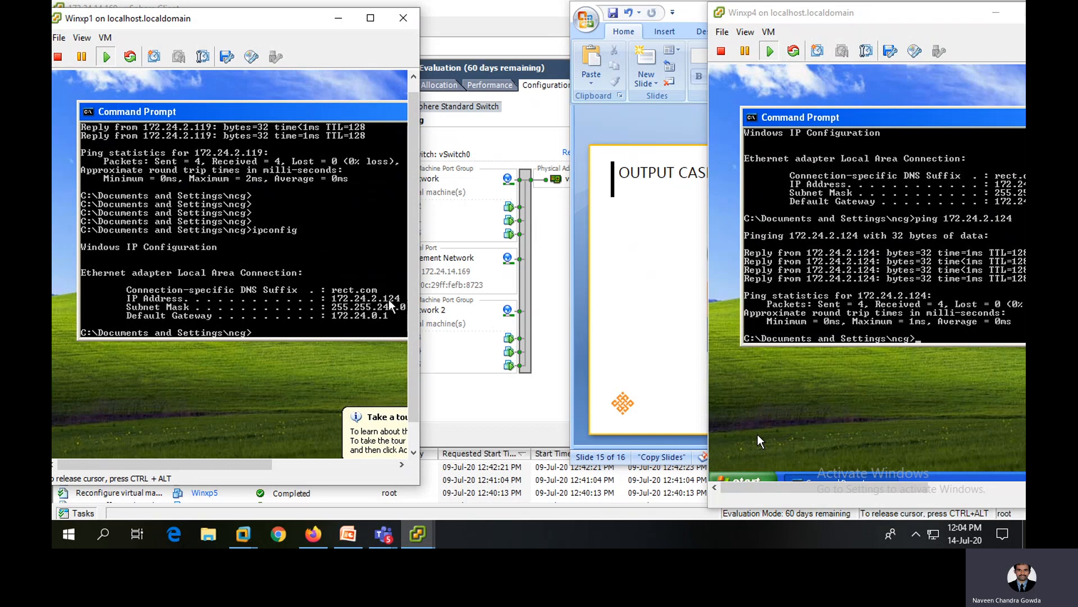
{"action": "key", "text": "ctrl+alt"}
- Run ipconfig in the Winxp4 Command Prompt and move that prompt so its full IP address shows, releasing the cursor from the console
{"action": "left_click", "coordinate": [739, 11]}
{"action": "left_click", "coordinate": [863, 225]}
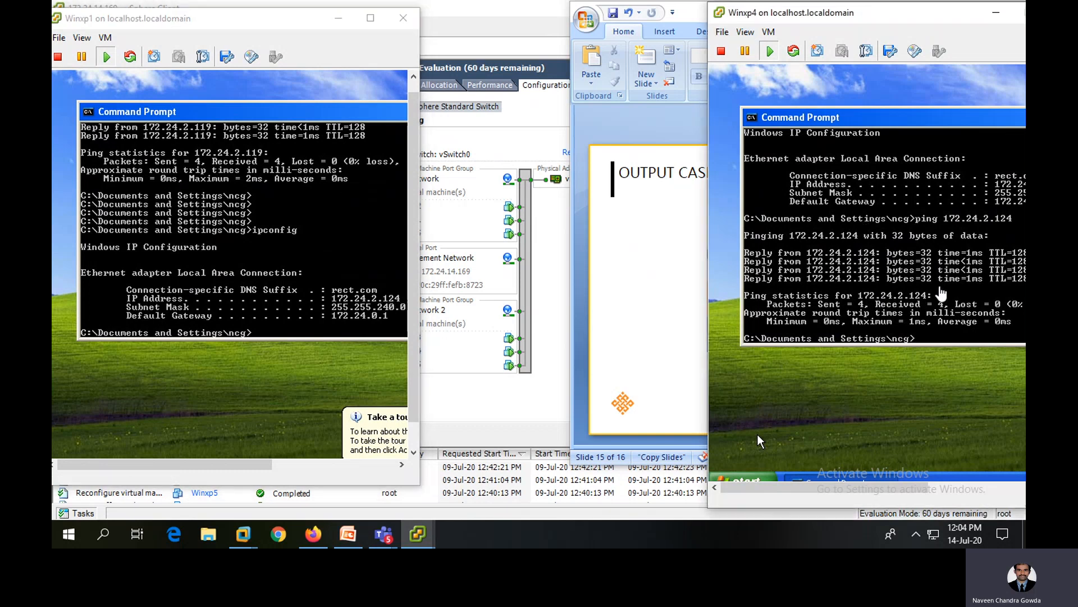
{"action": "type", "text": "ipcn"}
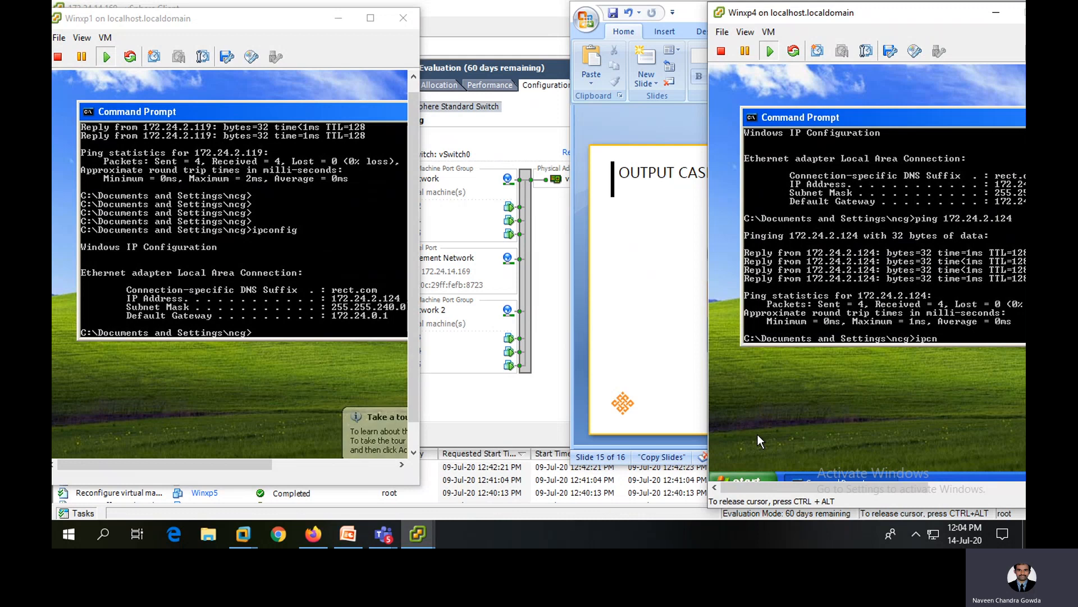
{"action": "key", "text": "BackSpace"}
{"action": "type", "text": "onfi"}
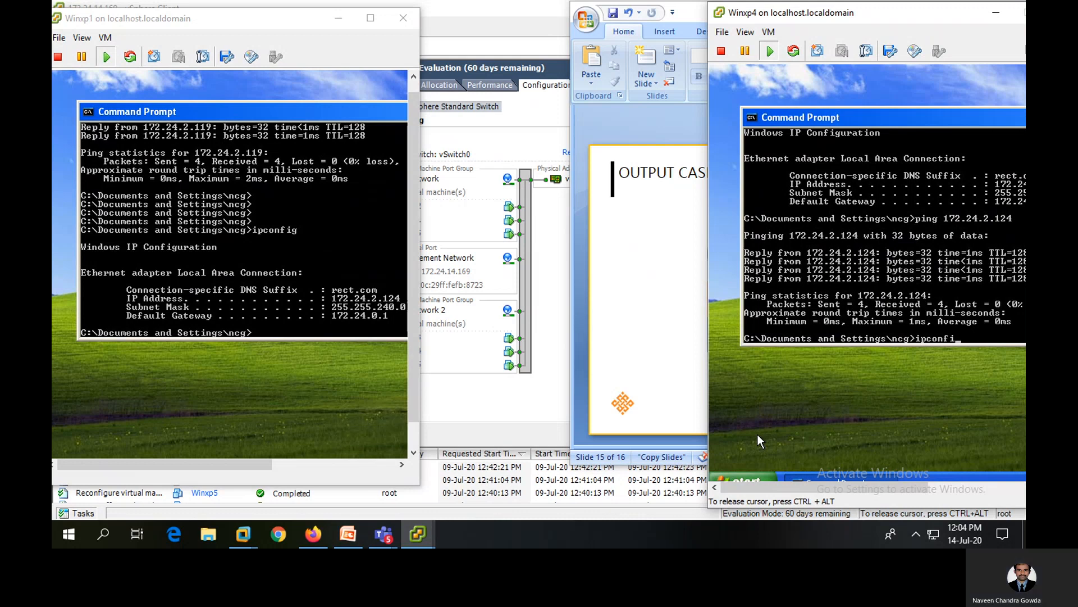
{"action": "type", "text": "g"}
{"action": "key", "text": "Return"}
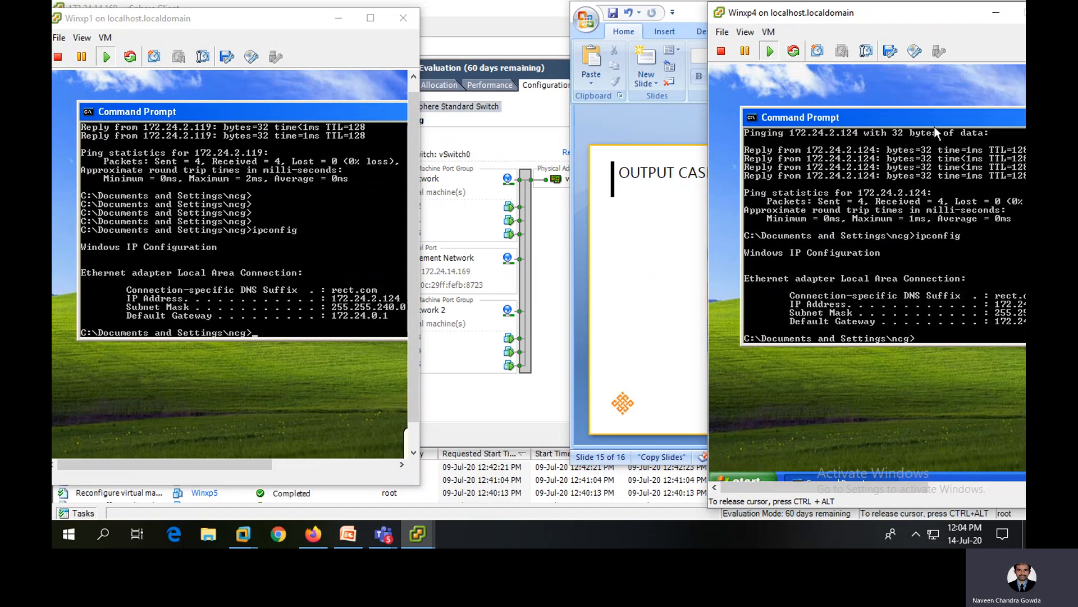
{"action": "left_click_drag", "start_coordinate": [935, 127], "coordinate": [848, 99]}
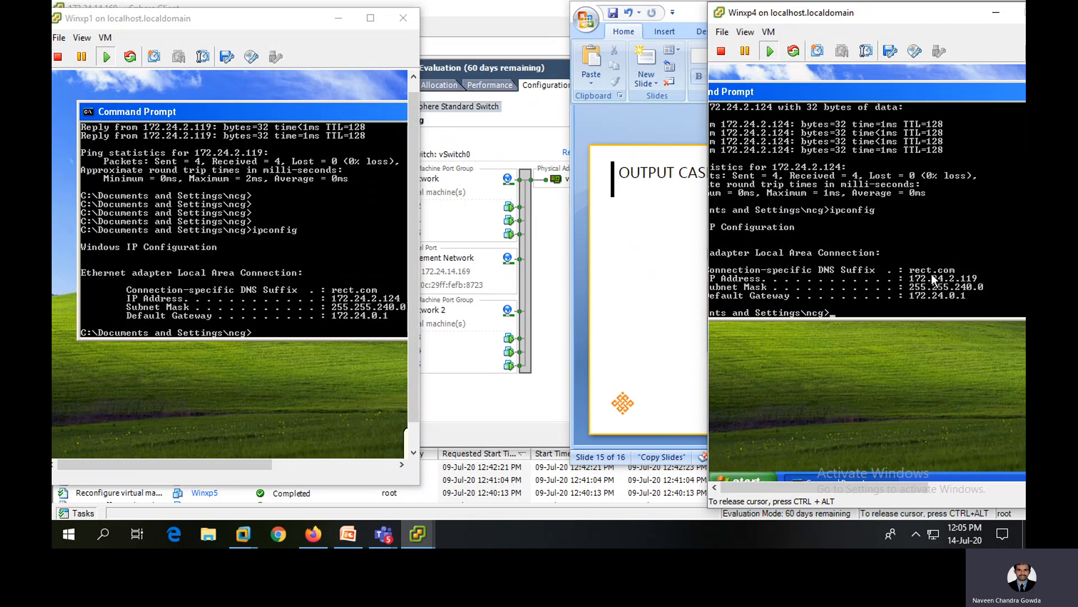
{"action": "key", "text": "ctrl+alt"}
- Bring the Winxp5 console forward and shift its Command Prompt so the IP addresses of both adapters can be read
{"action": "left_click", "coordinate": [417, 534]}
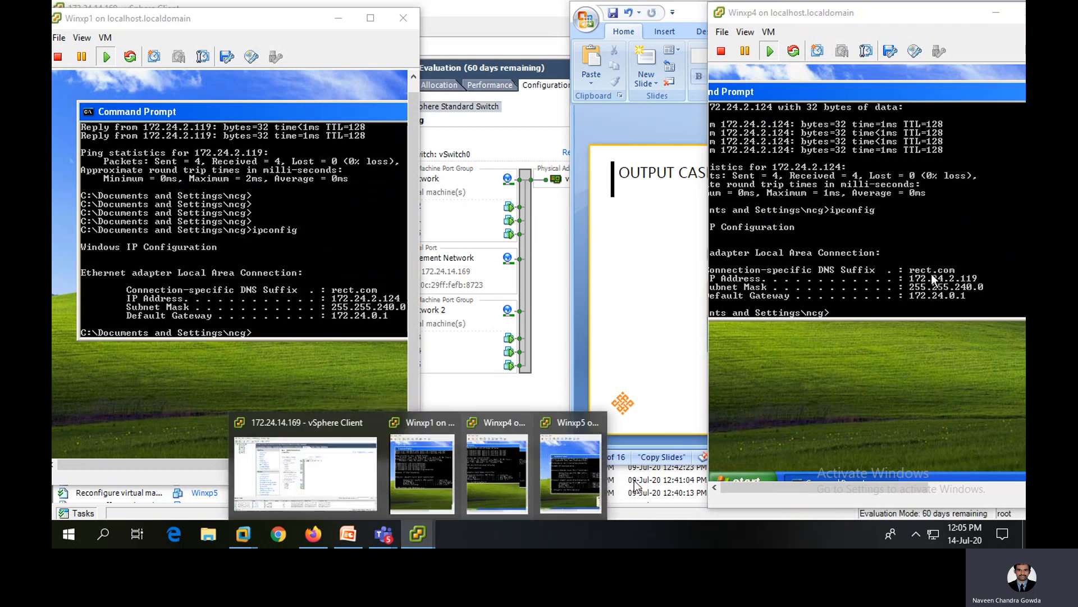
{"action": "left_click", "coordinate": [570, 476]}
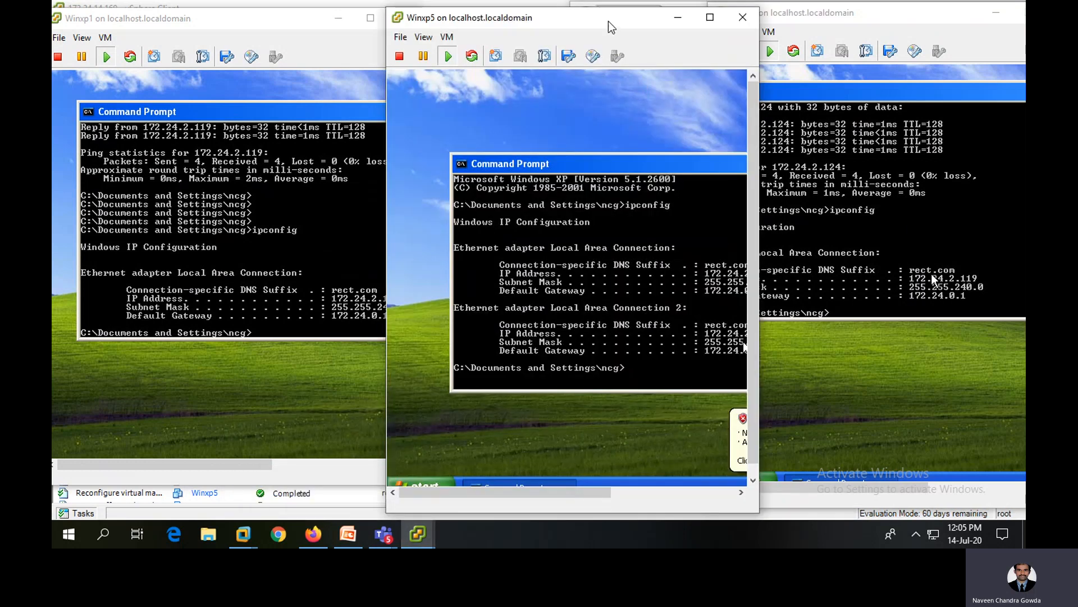
{"action": "left_click_drag", "start_coordinate": [608, 21], "coordinate": [608, 15]}
{"action": "left_click", "coordinate": [607, 174]}
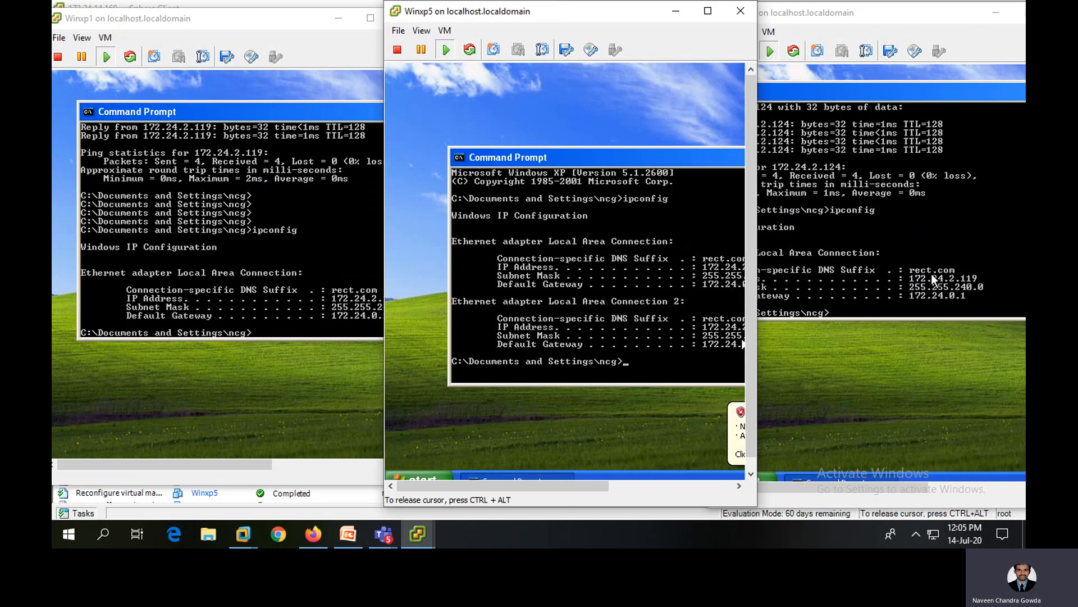
{"action": "left_click_drag", "start_coordinate": [666, 149], "coordinate": [584, 113]}
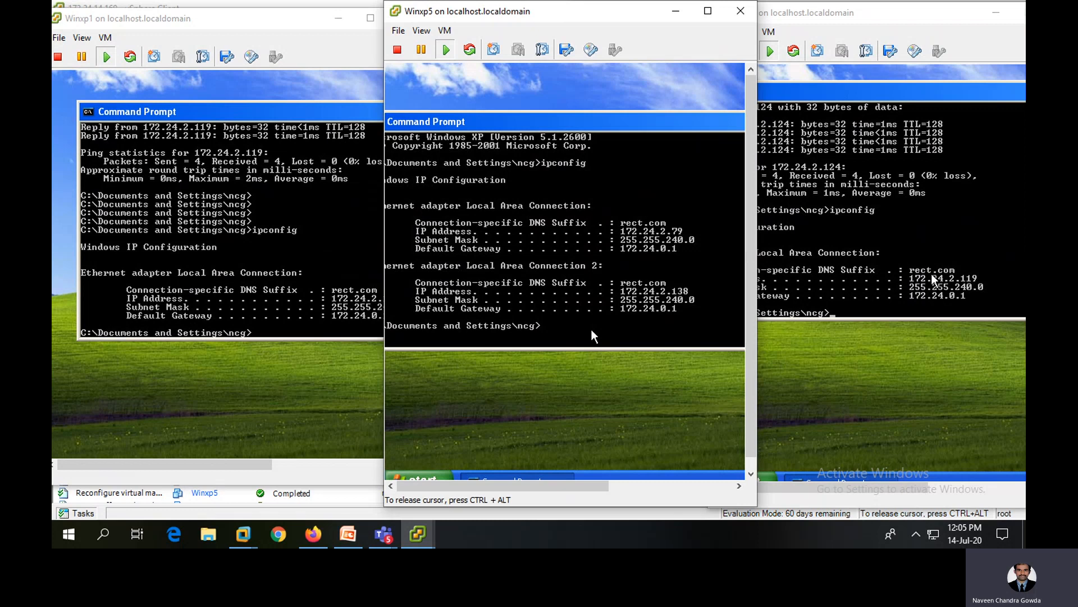
- Move the Winxp1 console so its IP address is readable, and ping Winxp1 at 172.24.2.124 from the Winxp5 Command Prompt
{"action": "type", "text": "ping"}
{"action": "left_click_drag", "start_coordinate": [297, 20], "coordinate": [270, 15]}
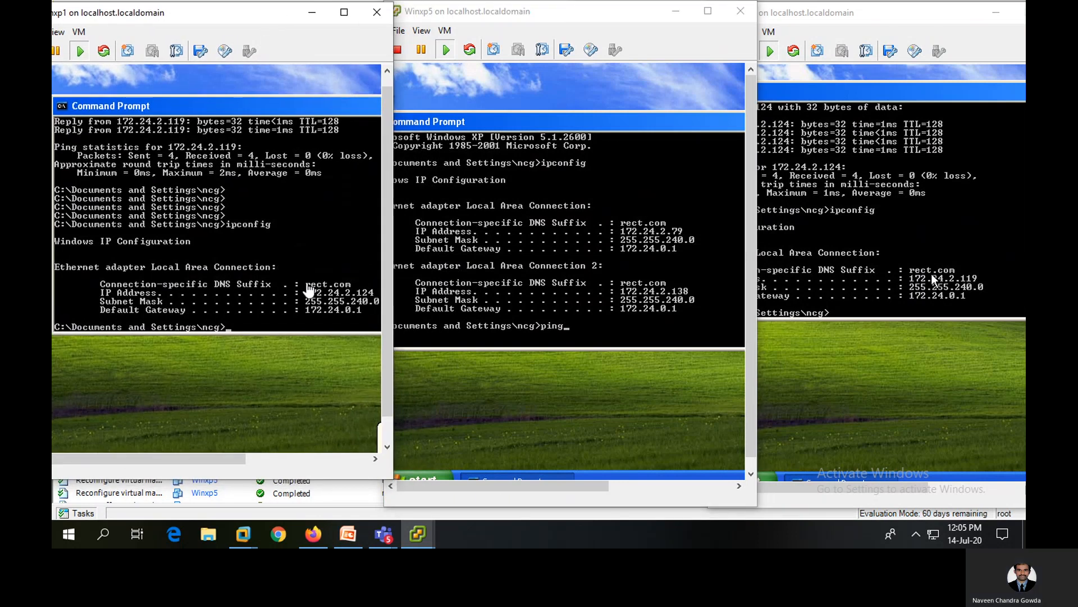
{"action": "left_click", "coordinate": [386, 88]}
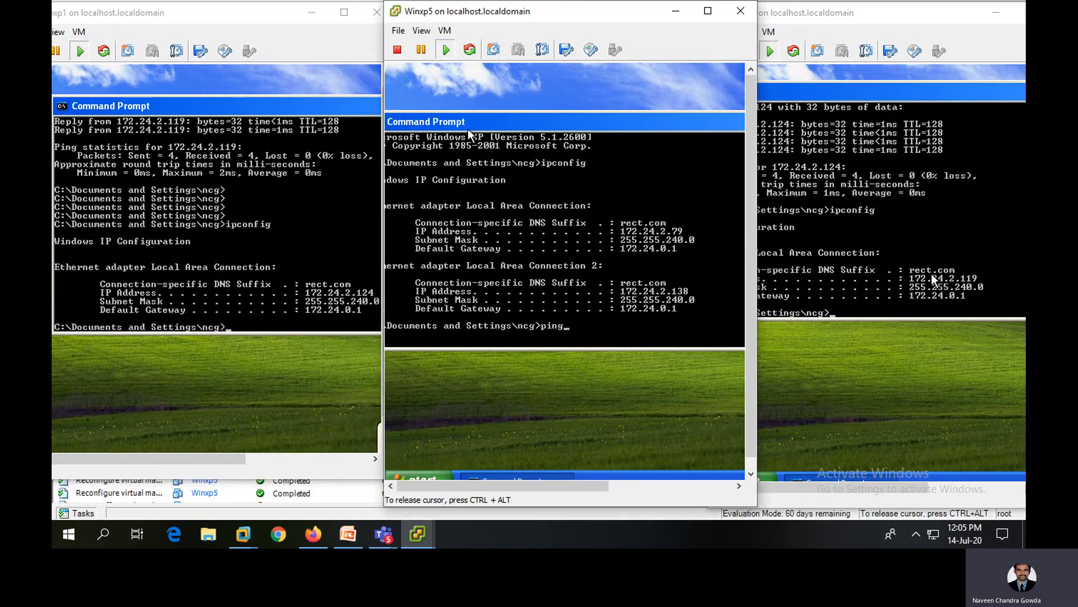
{"action": "type", "text": "172.24.2.14"}
{"action": "key", "text": "BackSpace"}
{"action": "type", "text": "24"}
{"action": "key", "text": "Return"}
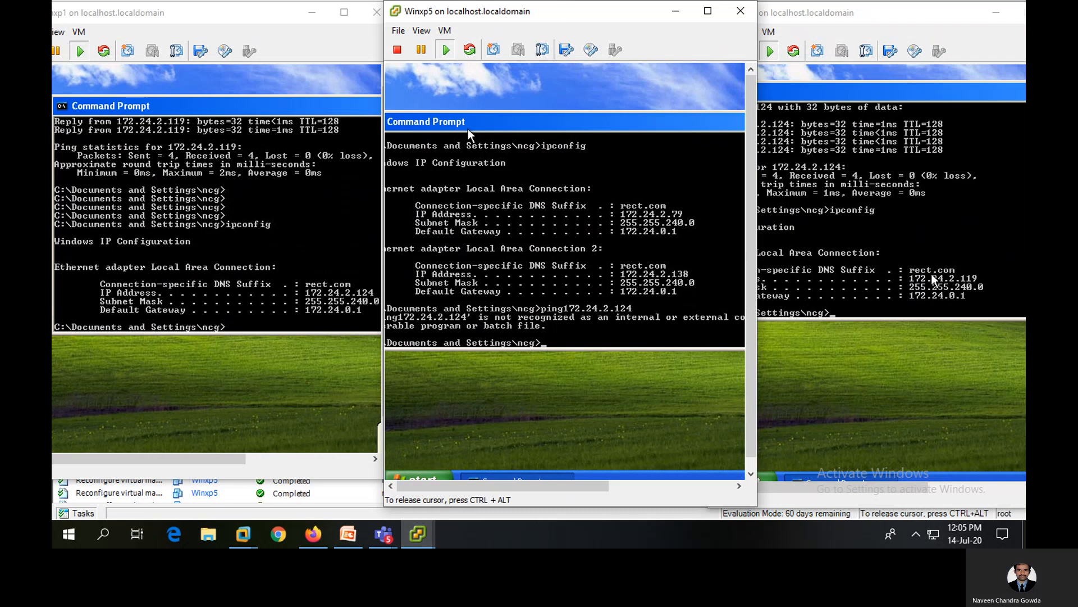
{"action": "key", "text": "Up"}
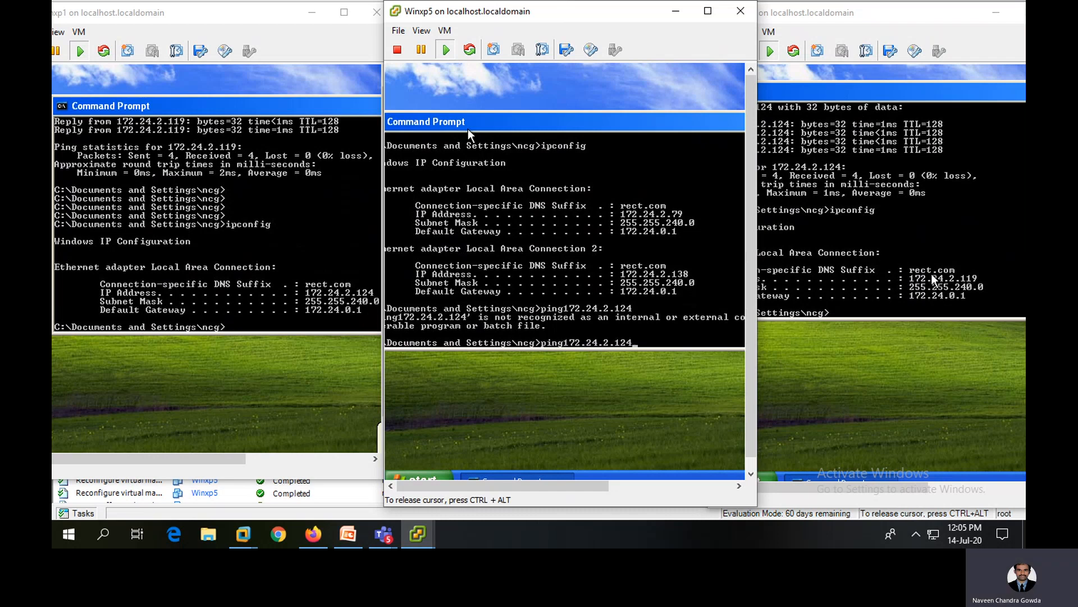
{"action": "key", "text": "Left"}
{"action": "key", "text": "Left"}
{"action": "key", "text": "Left"}
{"action": "key", "text": "Left"}
{"action": "key", "text": "Left"}
{"action": "key", "text": "Left"}
{"action": "key", "text": "Return"}
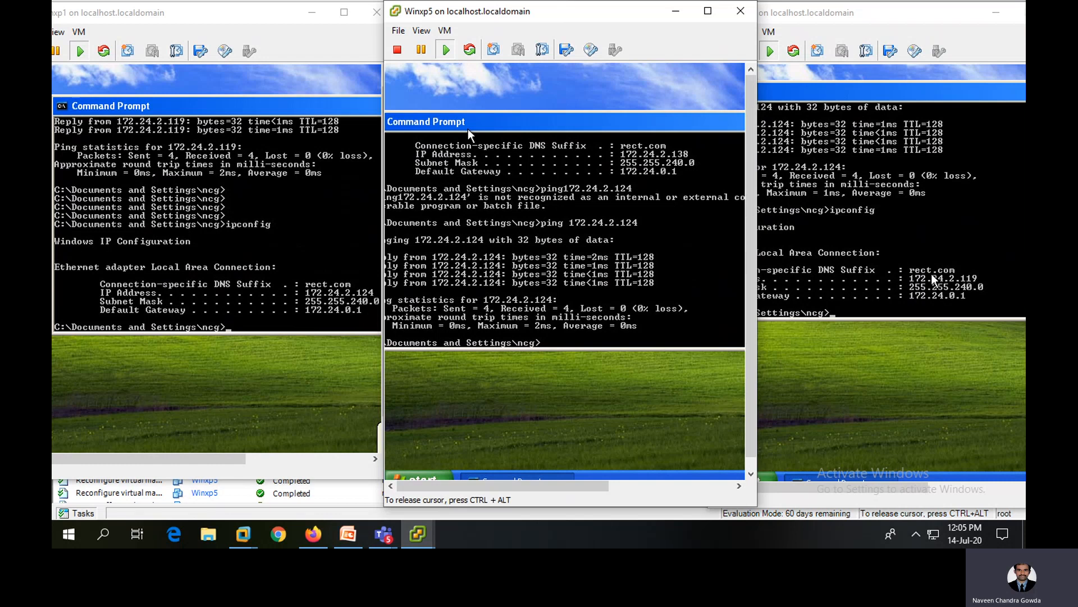
- Ping Winxp4 at 172.24.2.119 from the Winxp5 Command Prompt and release the cursor from the console
{"action": "type", "text": "ing 172.24.2.119"}
{"action": "key", "text": "Return"}
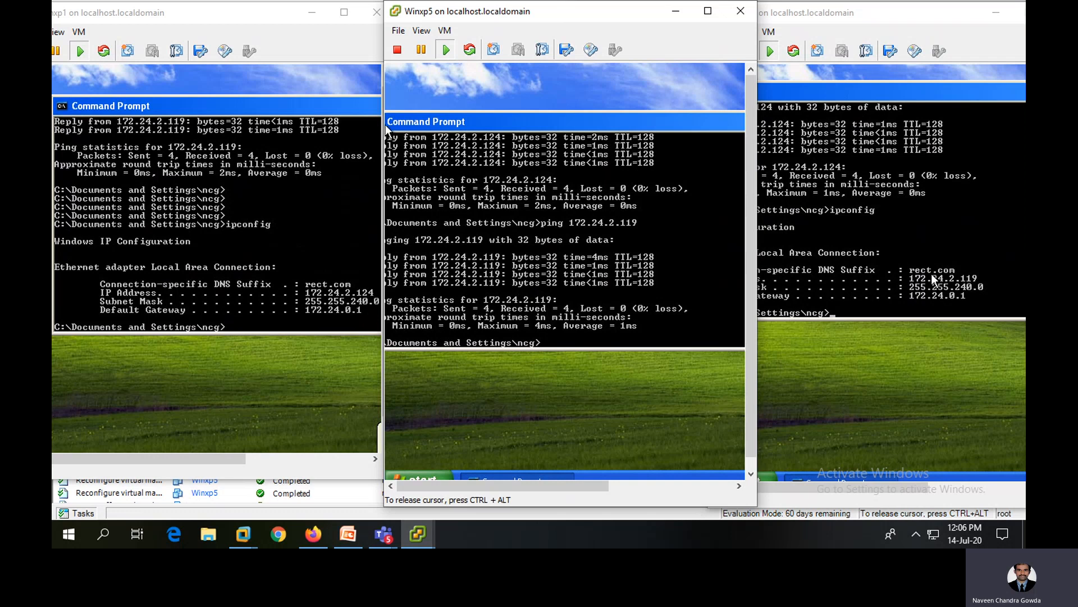
{"action": "key", "text": "ctrl+alt"}
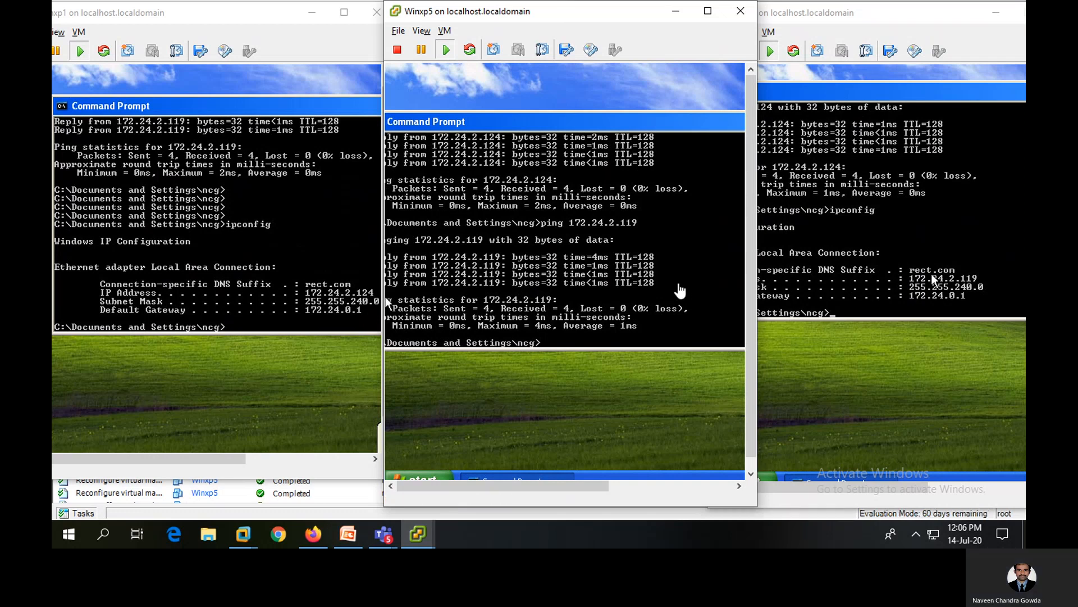
- Bring Winxp5's adapter addresses back into view and ping its first adapter at 172.24.2.79 from the Winxp1 Command Prompt
{"action": "left_click", "coordinate": [719, 334]}
{"action": "scroll", "coordinate": [562, 241], "scroll_direction": "up", "scroll_amount": 2}
{"action": "scroll", "coordinate": [386, 302], "scroll_direction": "up", "scroll_amount": 6}
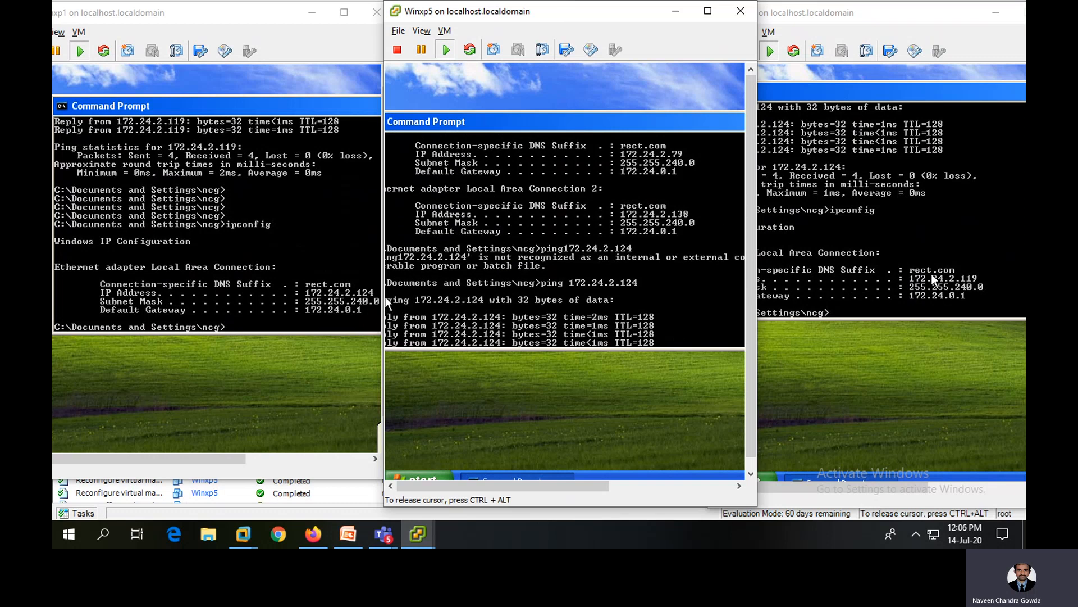
{"action": "left_click", "coordinate": [271, 268]}
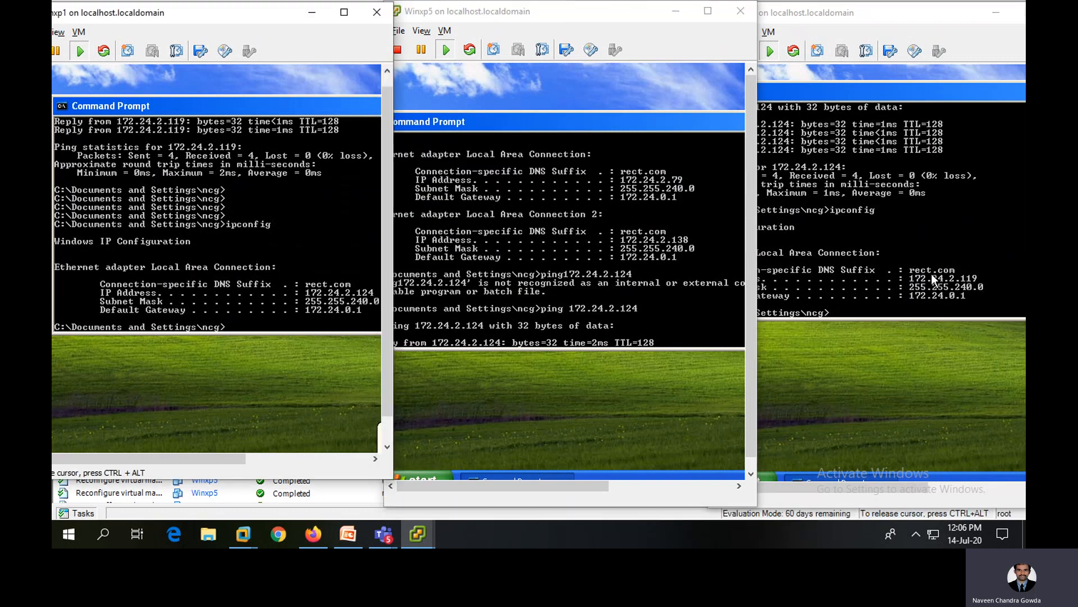
{"action": "type", "text": "ping 172.24.2.79"}
{"action": "key", "text": "Return"}
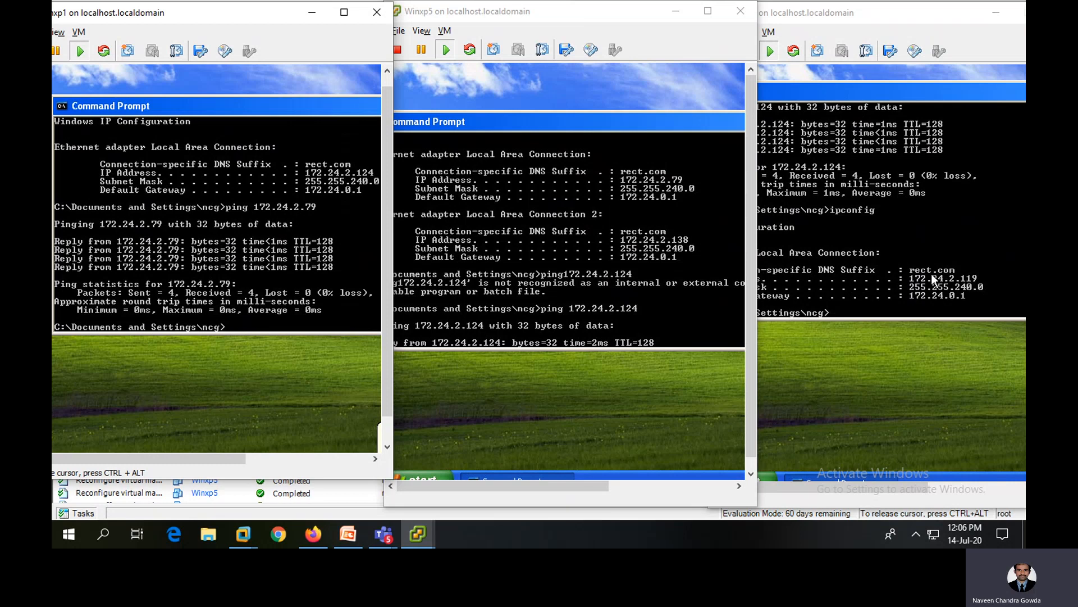
- Ping Winxp5's second adapter at 172.24.2.138 from the Winxp1 Command Prompt and release the cursor from the console
{"action": "key", "text": "Up"}
{"action": "key", "text": "BackSpace"}
{"action": "key", "text": "BackSpace"}
{"action": "type", "text": "138"}
{"action": "key", "text": "Return"}
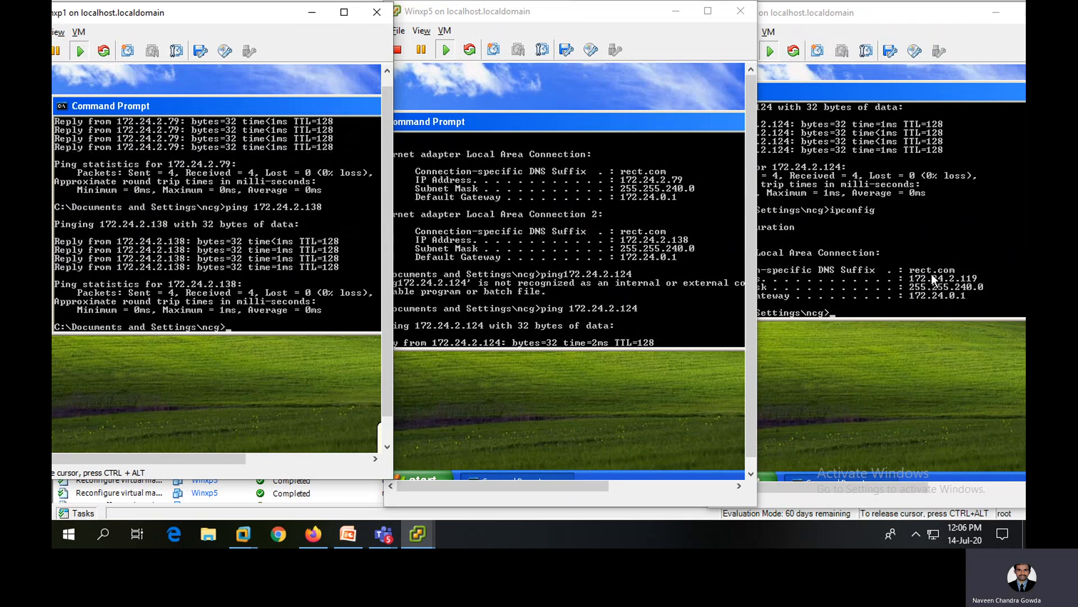
{"action": "key", "text": "ctrl+alt"}
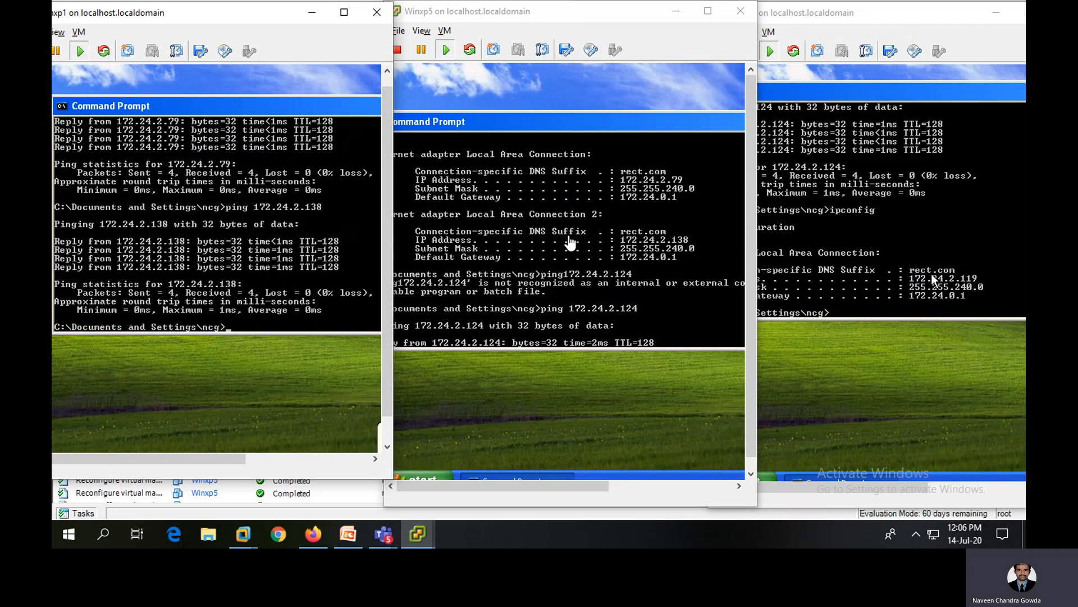
- From the Winxp4 Command Prompt, ping both Winxp5 adapters at 172.24.2.79 and 172.24.2.138
{"action": "left_click", "coordinate": [809, 238]}
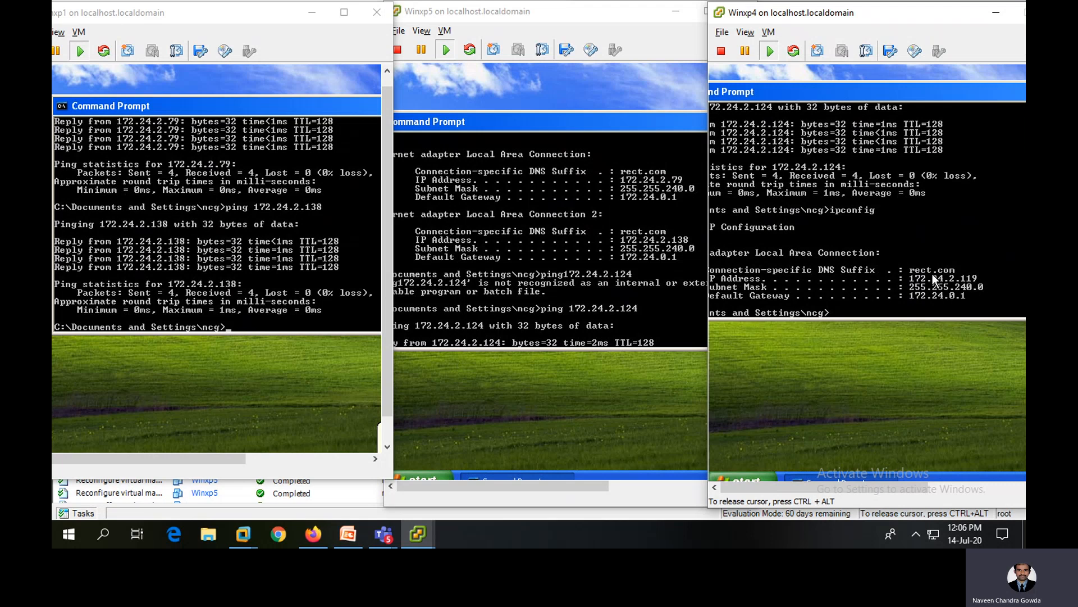
{"action": "type", "text": "ping 172.24.2.79"}
{"action": "key", "text": "Return"}
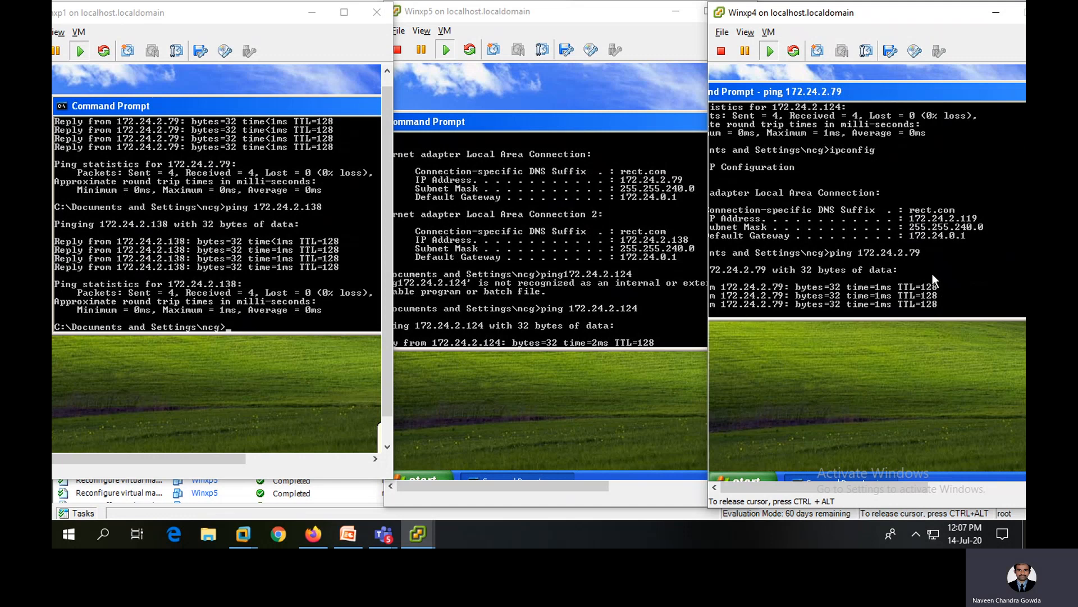
{"action": "key", "text": "Up"}
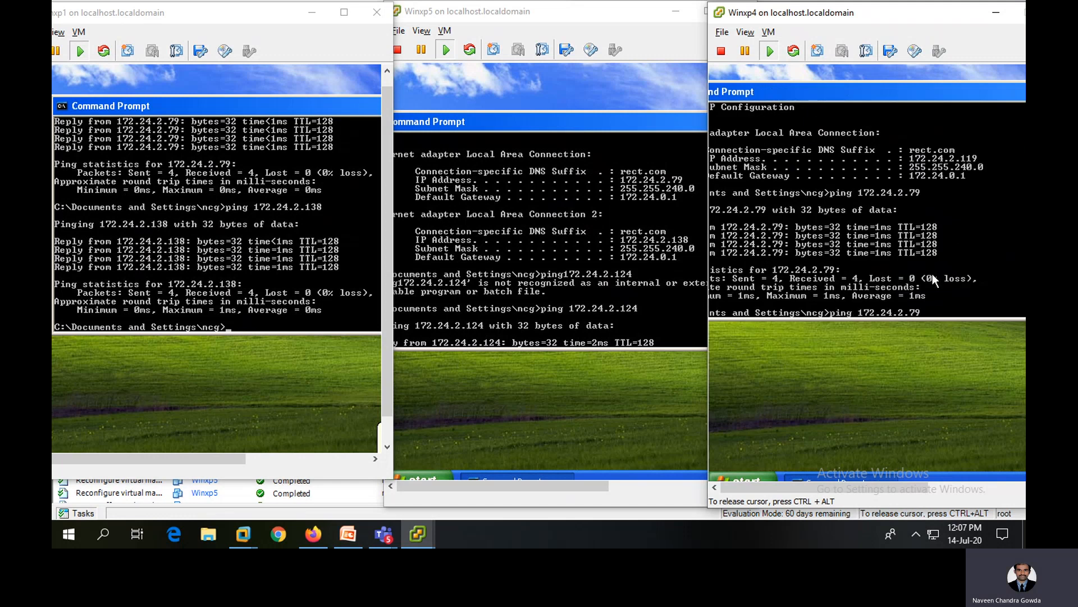
{"action": "key", "text": "BackSpace"}
{"action": "type", "text": "138"}
{"action": "key", "text": "Return"}
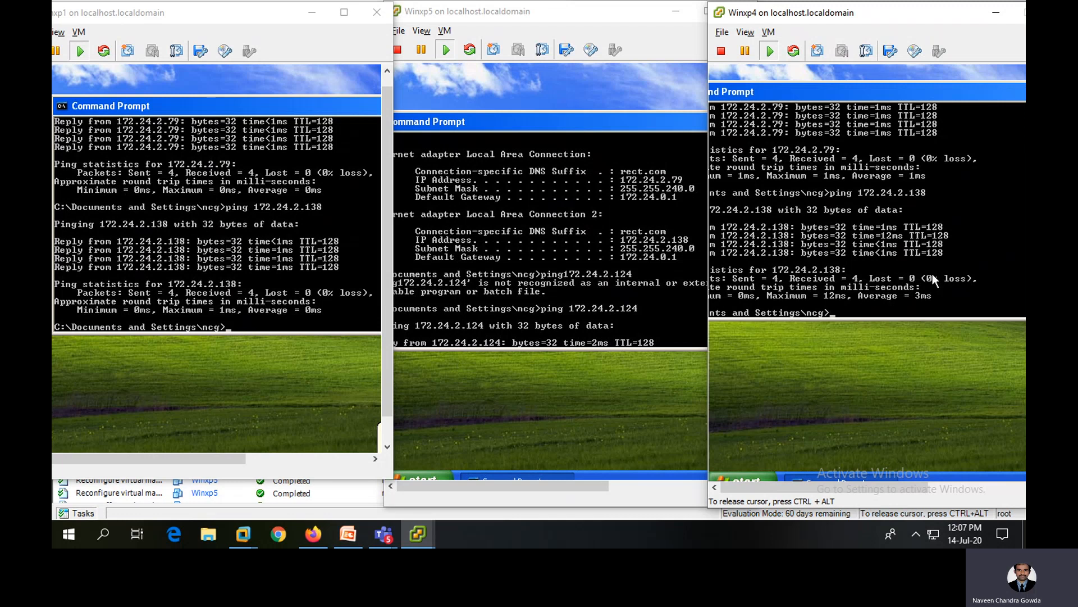
- Switch to the PowerPoint presentation, reposition its window, go to slide 16, and select the blue ellipse behind VM3 and VM4
{"action": "left_click", "coordinate": [600, 11]}
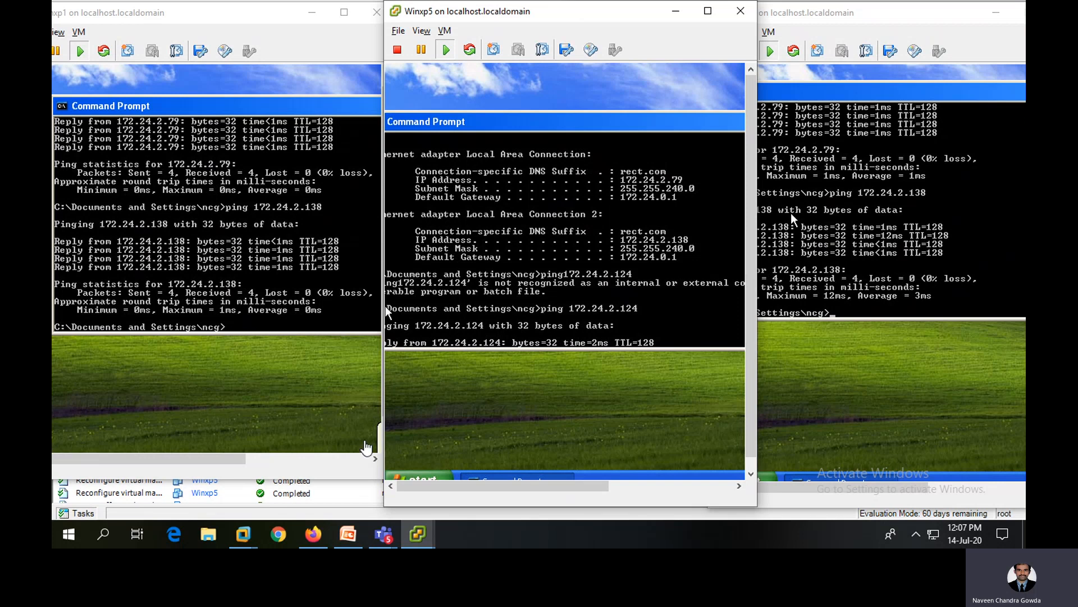
{"action": "left_click", "coordinate": [348, 533]}
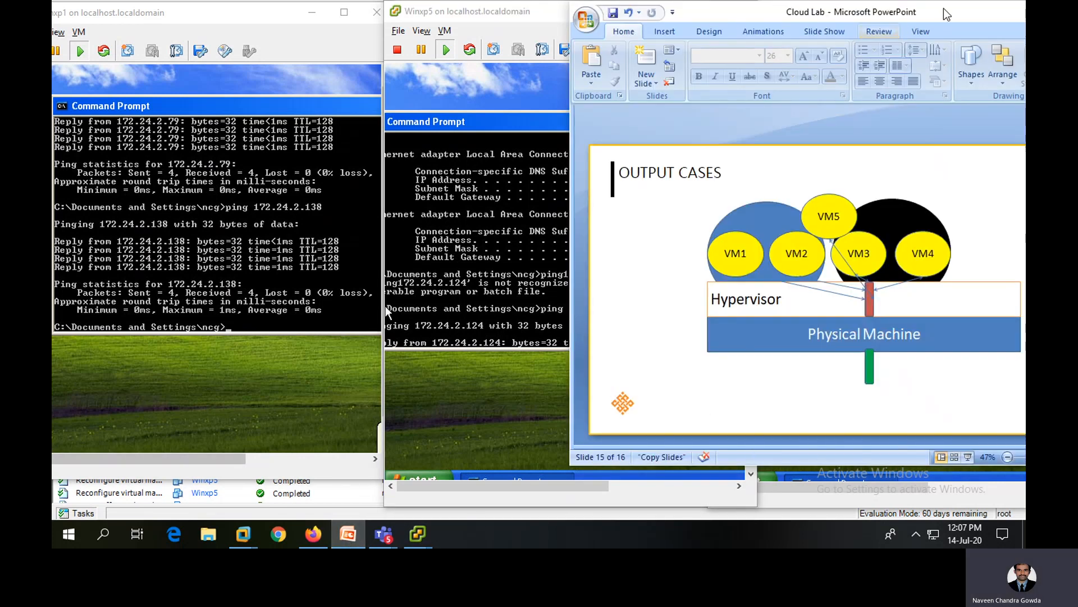
{"action": "left_click_drag", "start_coordinate": [947, 12], "coordinate": [892, 12]}
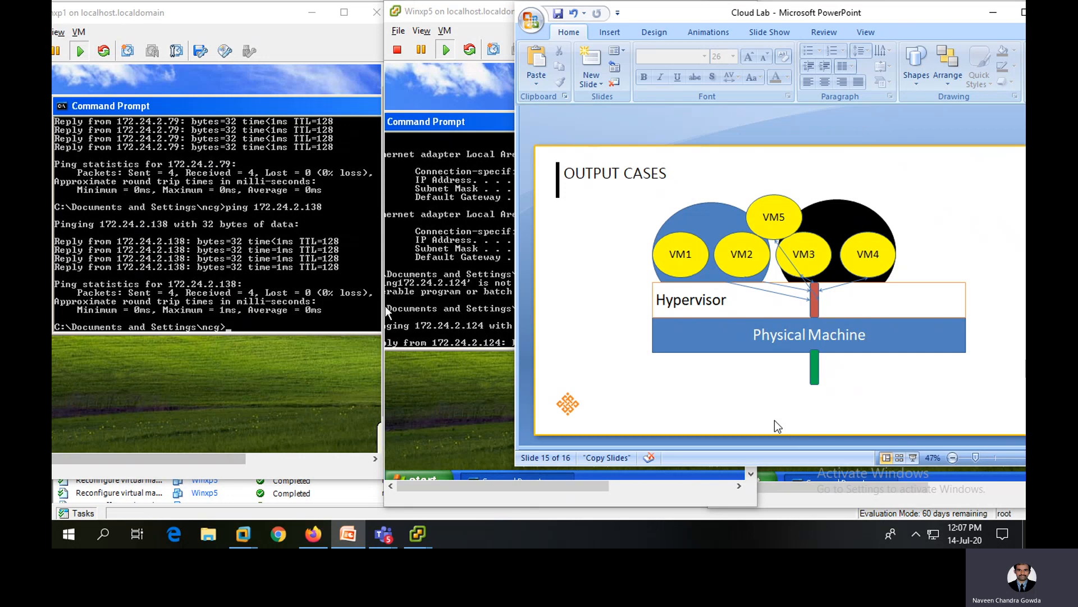
{"action": "scroll", "coordinate": [746, 403], "scroll_direction": "down", "scroll_amount": 1}
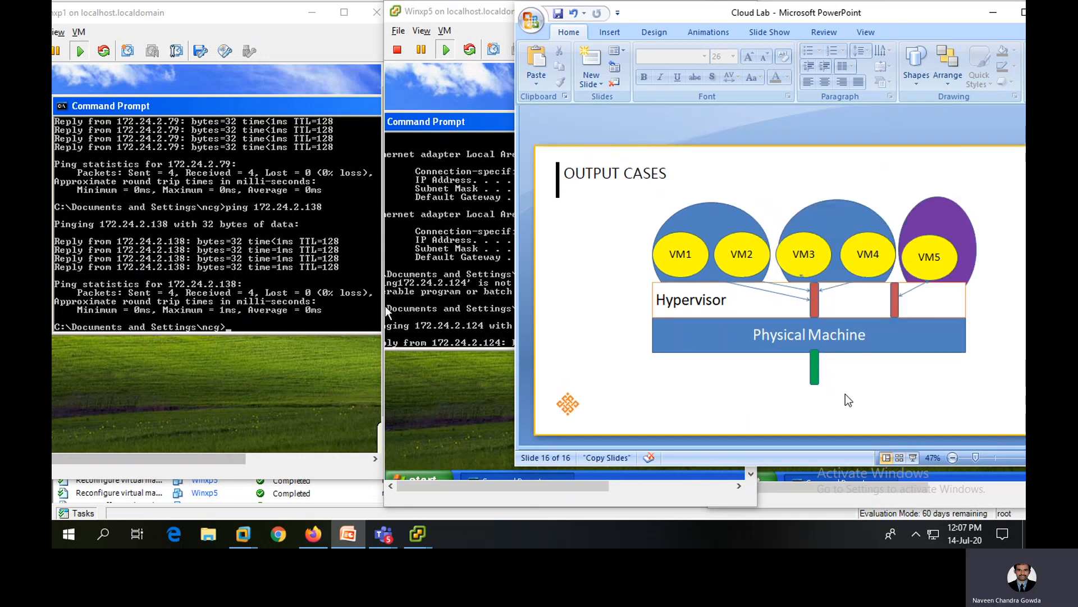
{"action": "left_click", "coordinate": [748, 214]}
{"action": "key", "text": "Tab"}
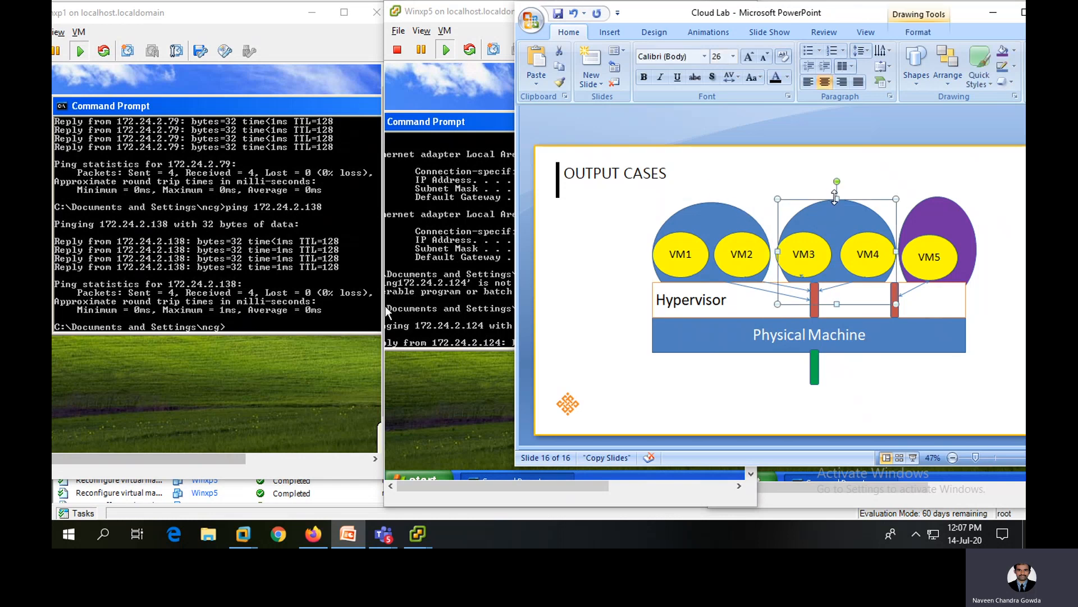
- Deselect the ellipse, bring up the vSphere Client networking diagram, and place the PowerPoint window so both the slide and vSwitch0's port groups show
{"action": "key", "text": "Escape"}
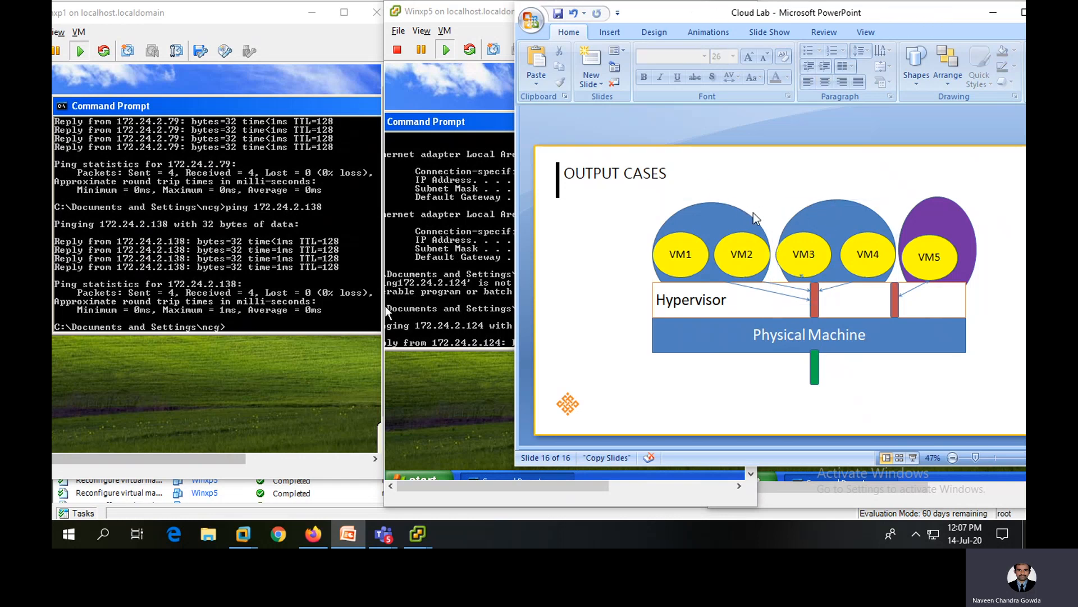
{"action": "mouse_move", "coordinate": [418, 534]}
{"action": "left_click", "coordinate": [287, 466]}
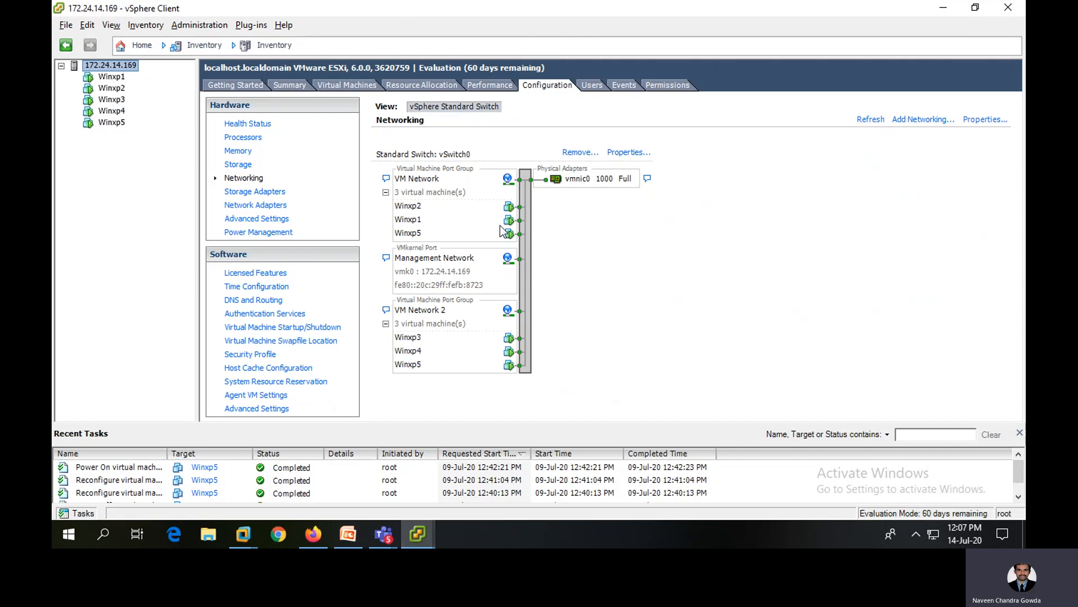
{"action": "left_click", "coordinate": [348, 533]}
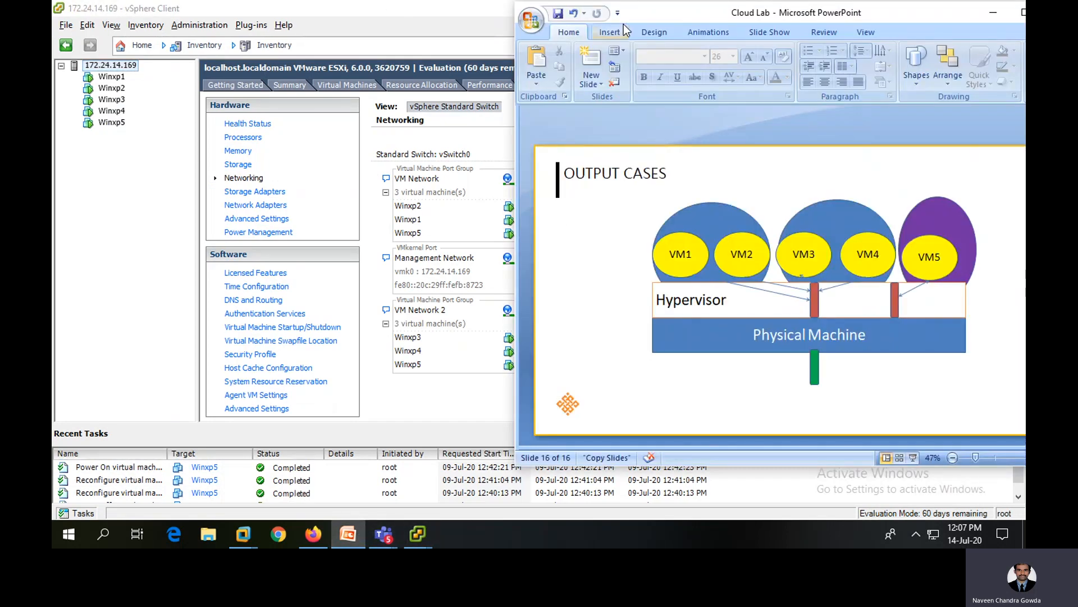
{"action": "left_click_drag", "start_coordinate": [635, 10], "coordinate": [687, 16]}
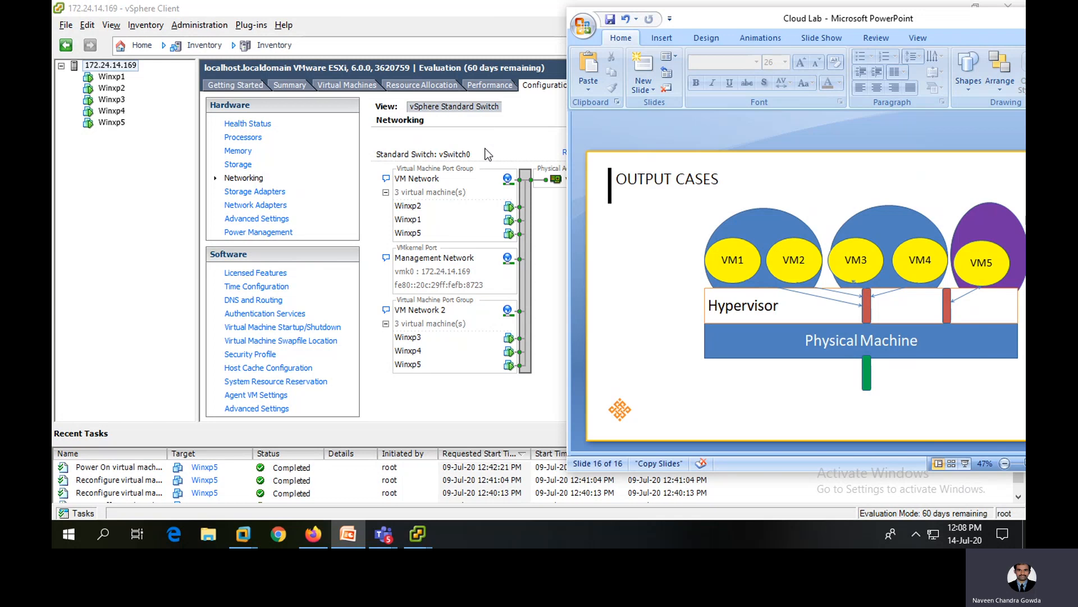
- In the vSphere Client, create a new vSphere standard switch with the virtual machine port group VM Network 3 and no physical adapters
{"action": "left_click", "coordinate": [480, 400]}
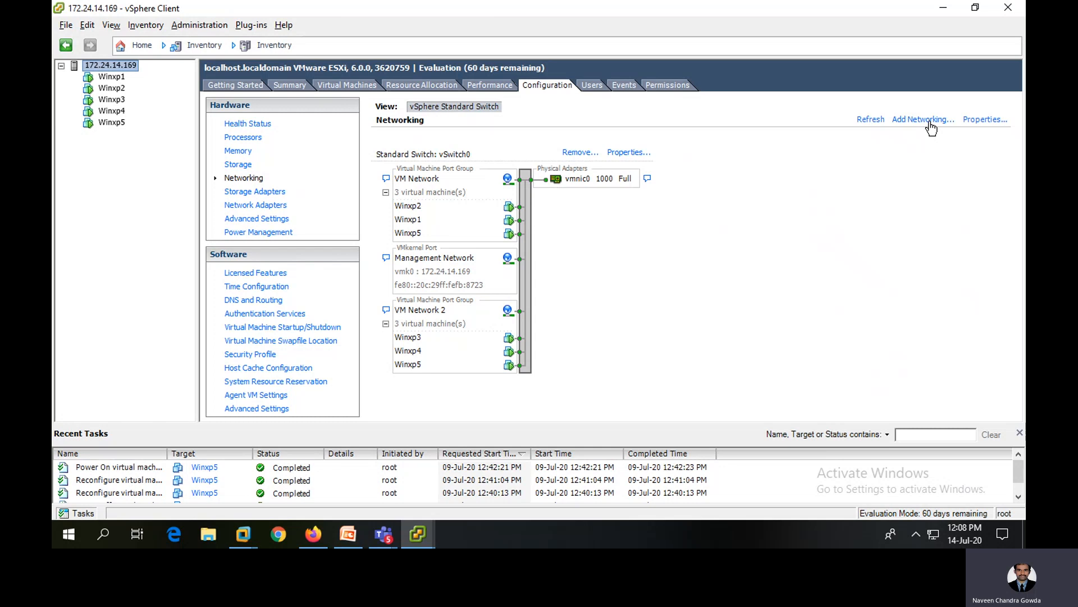
{"action": "left_click", "coordinate": [929, 121]}
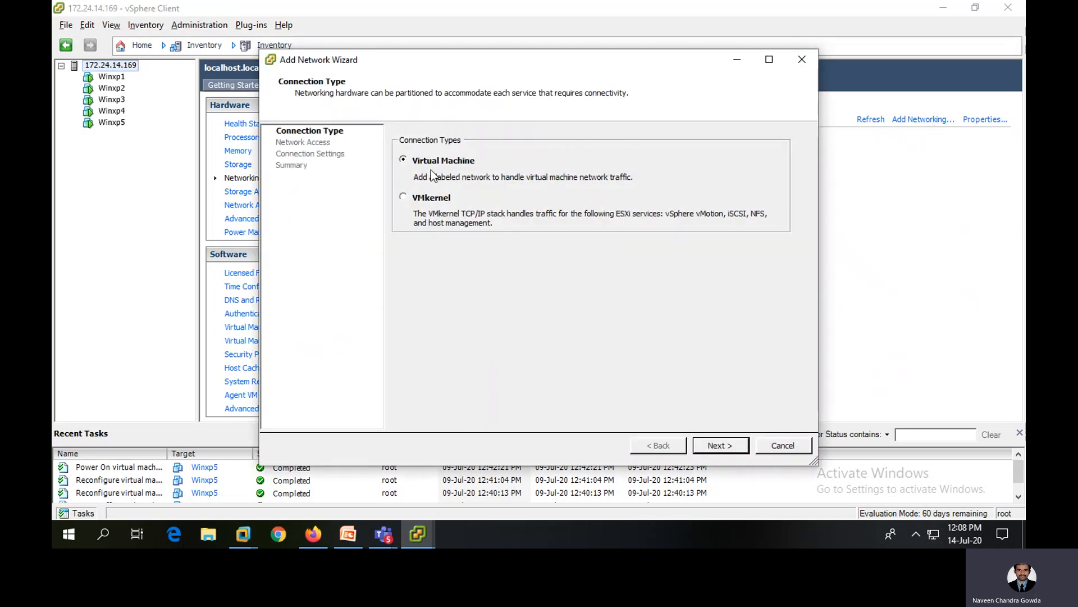
{"action": "left_click", "coordinate": [726, 447]}
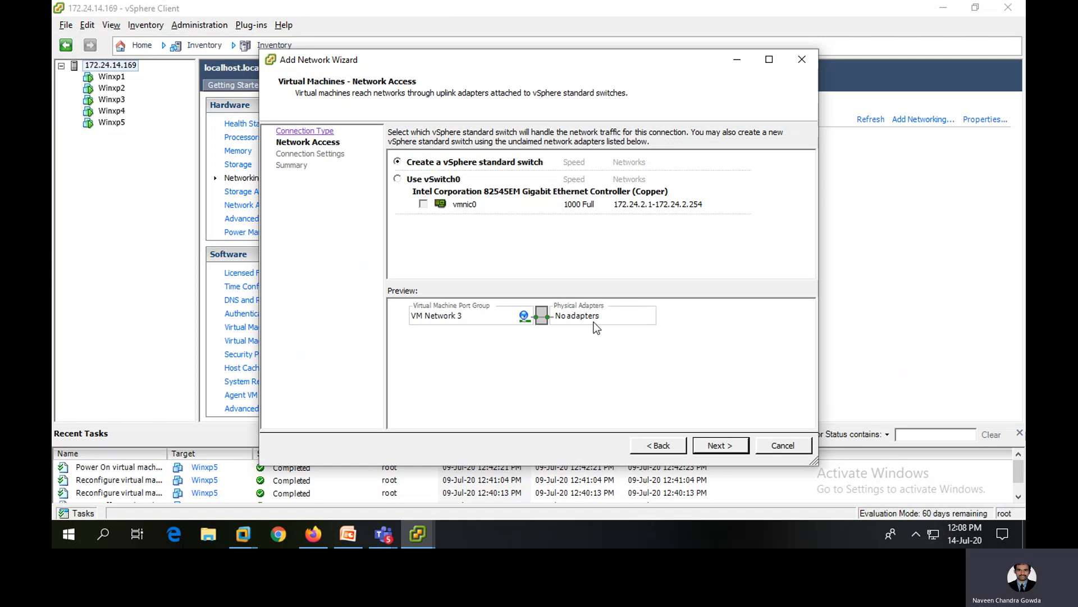
{"action": "left_click", "coordinate": [731, 445]}
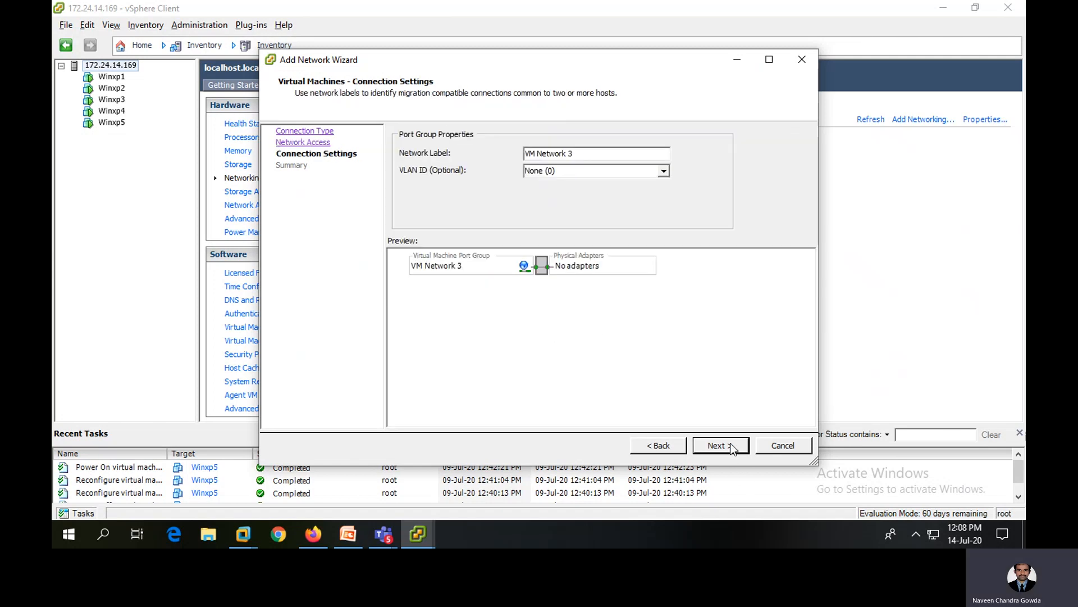
{"action": "left_click", "coordinate": [731, 445]}
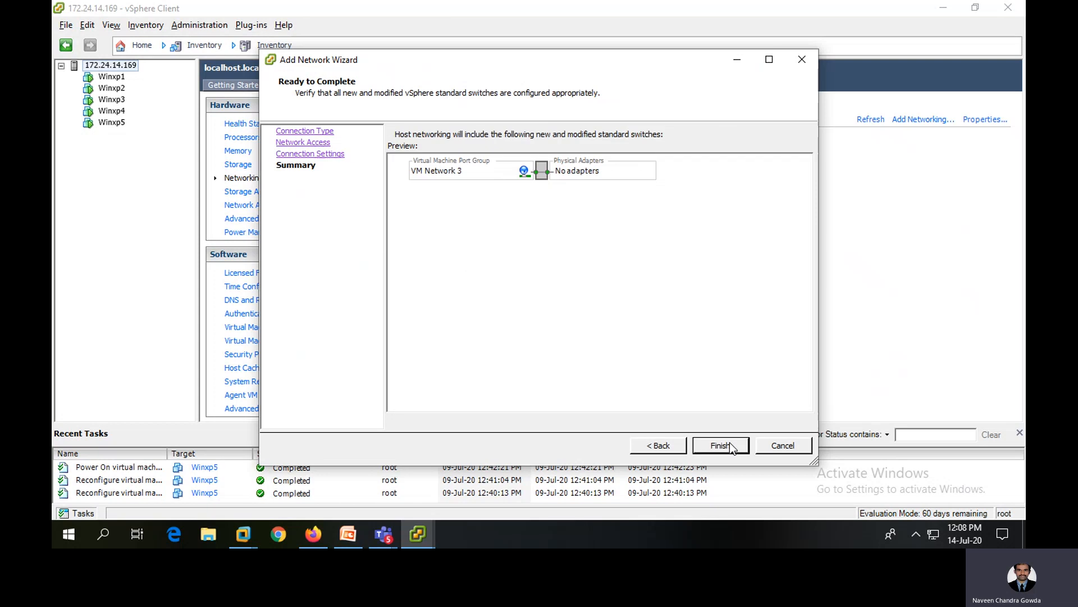
{"action": "left_click", "coordinate": [729, 443]}
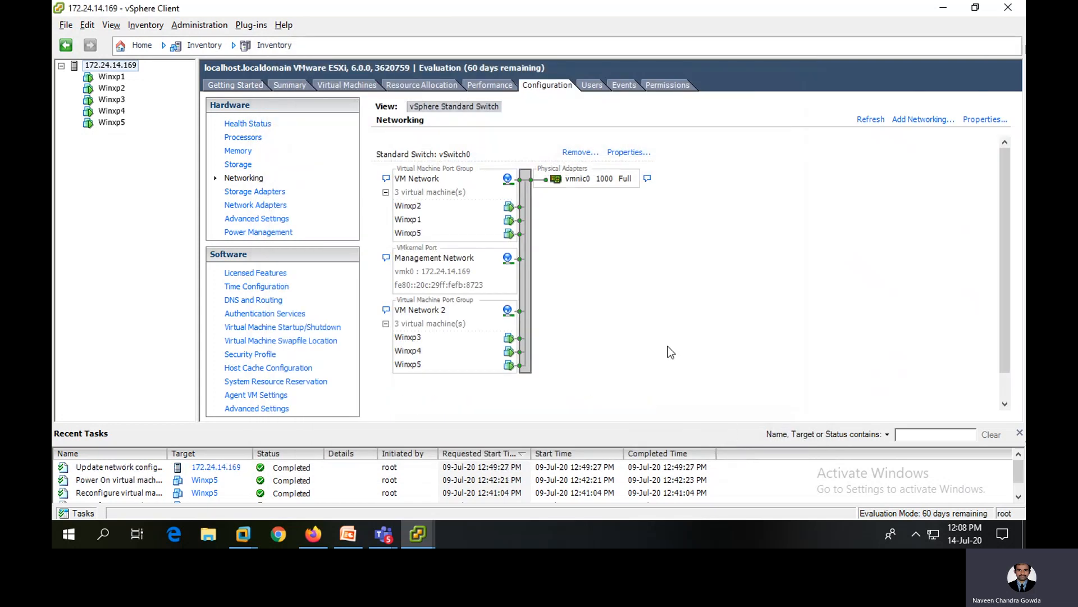
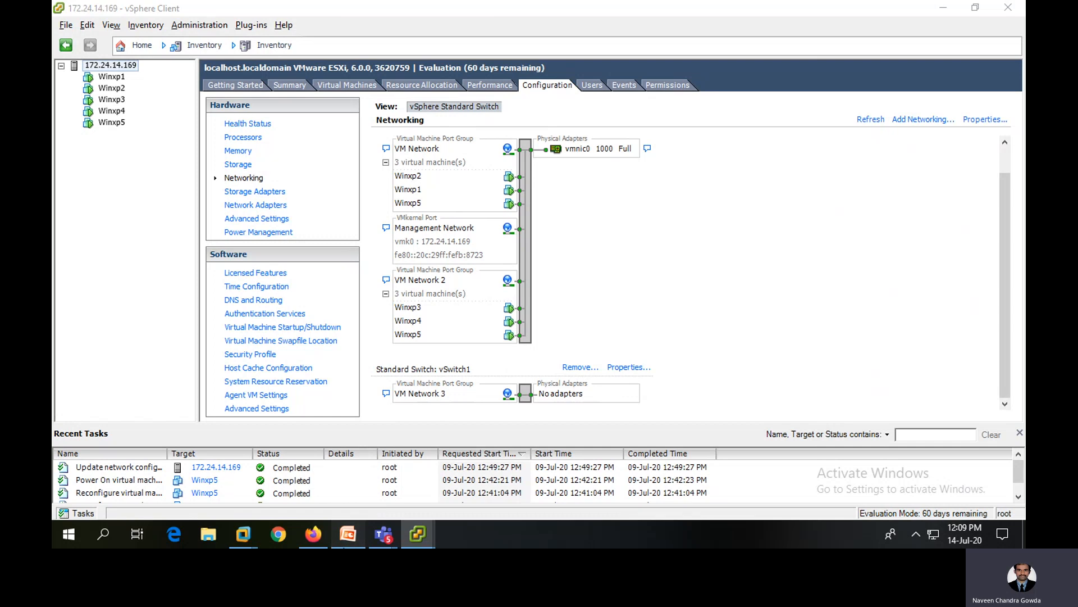
- Switch to PowerPoint, maximize its window, relabel the VM3 ellipse as VM5, and move it up between the two blue ellipses
{"action": "left_click", "coordinate": [348, 534]}
{"action": "left_click_drag", "start_coordinate": [814, 21], "coordinate": [571, 15]}
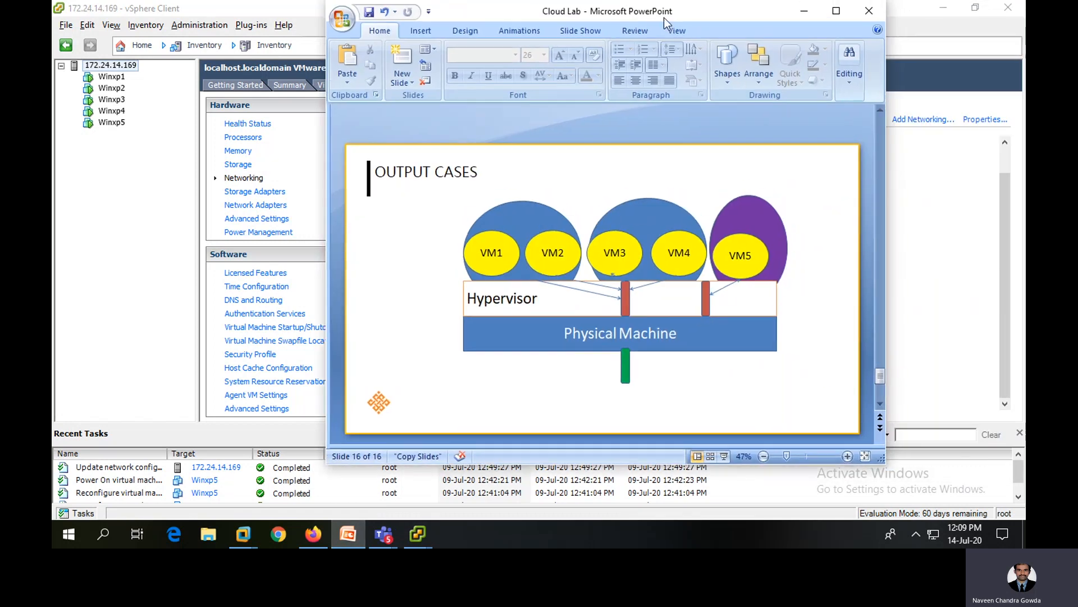
{"action": "left_click", "coordinate": [841, 14]}
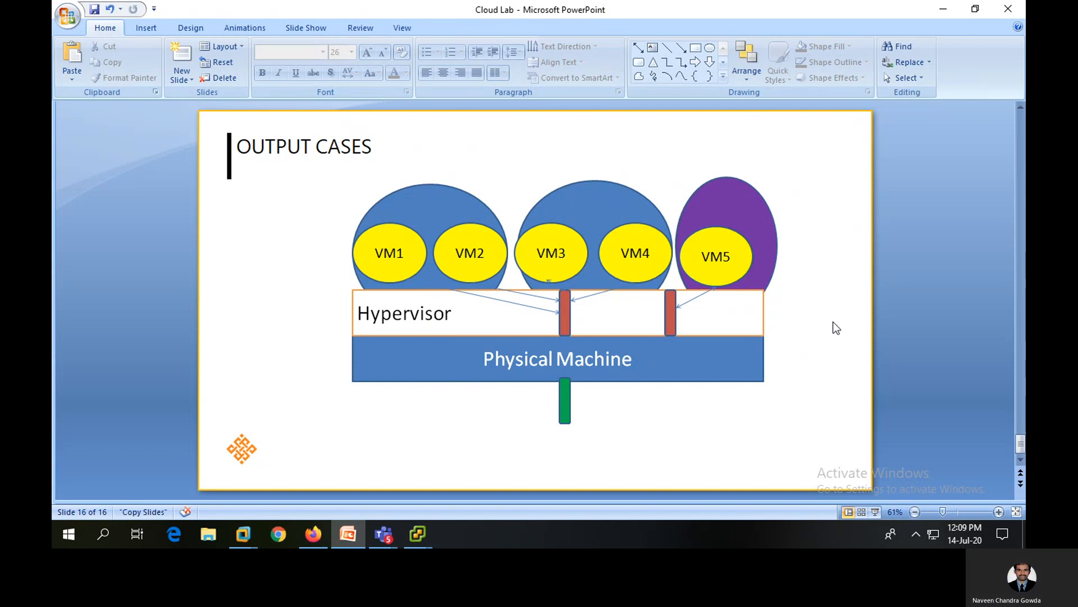
{"action": "left_click", "coordinate": [571, 258]}
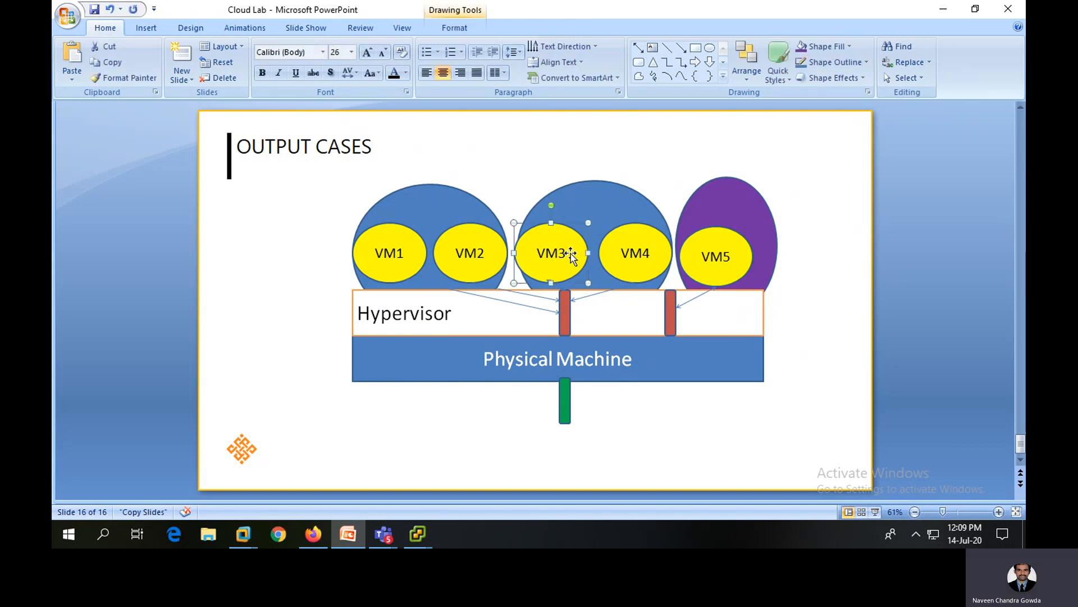
{"action": "left_click_drag", "start_coordinate": [566, 253], "coordinate": [561, 252]}
{"action": "type", "text": "5"}
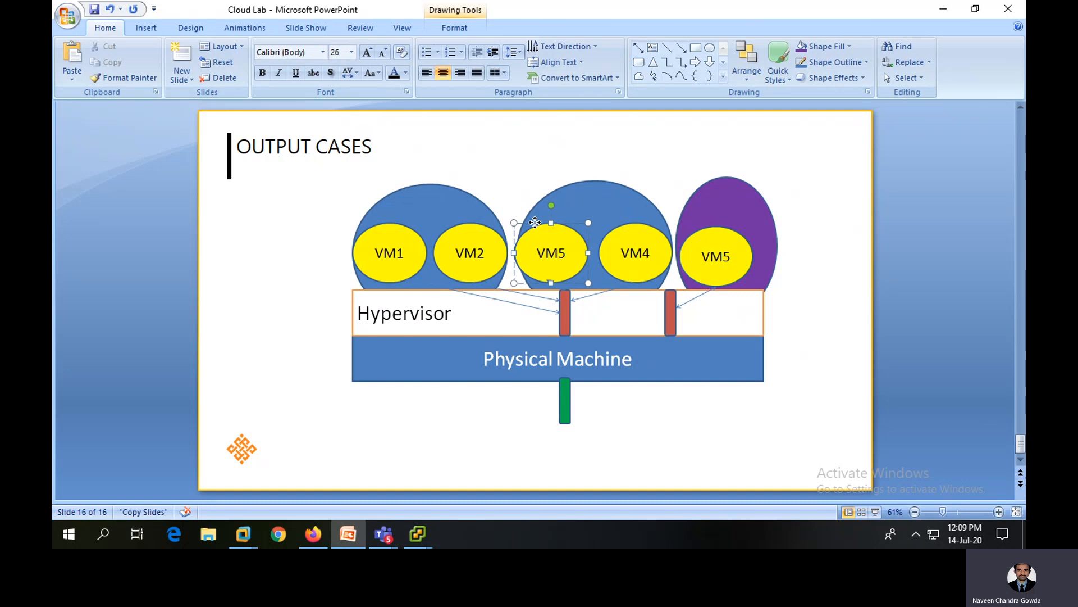
{"action": "left_click_drag", "start_coordinate": [536, 224], "coordinate": [497, 175]}
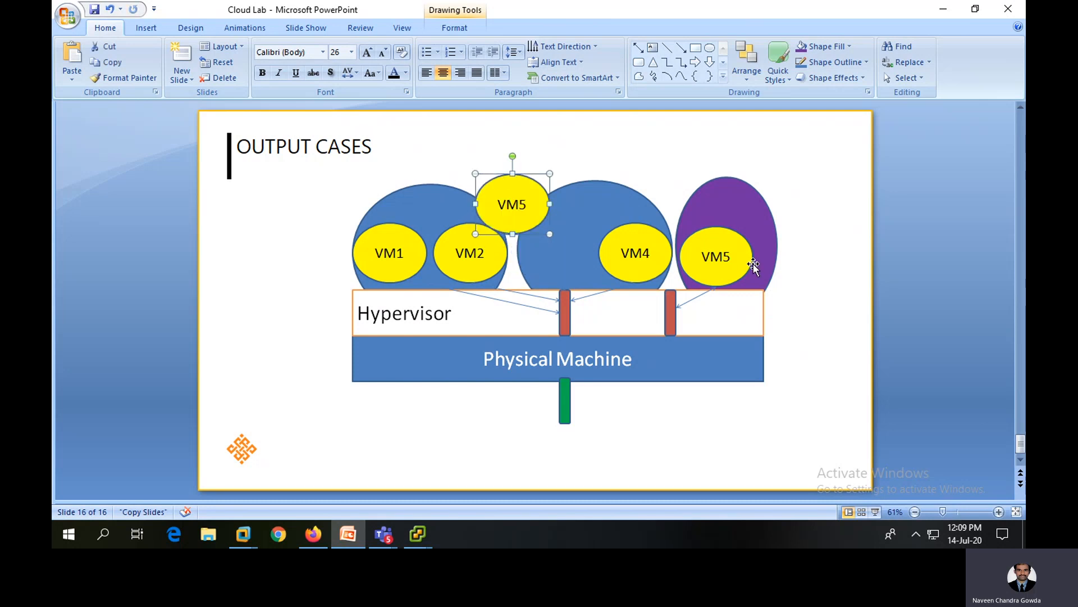
- Relabel the VM5 ellipse inside the purple ellipse as VM3
{"action": "left_click", "coordinate": [724, 256]}
{"action": "left_click_drag", "start_coordinate": [726, 254], "coordinate": [729, 257]}
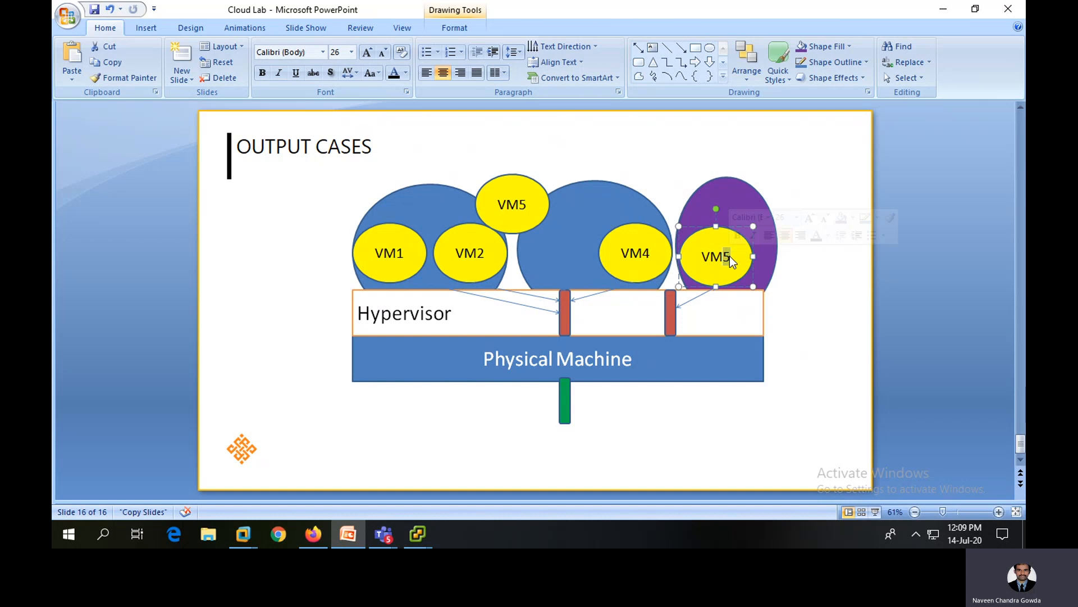
{"action": "type", "text": "3"}
{"action": "left_click", "coordinate": [949, 303]}
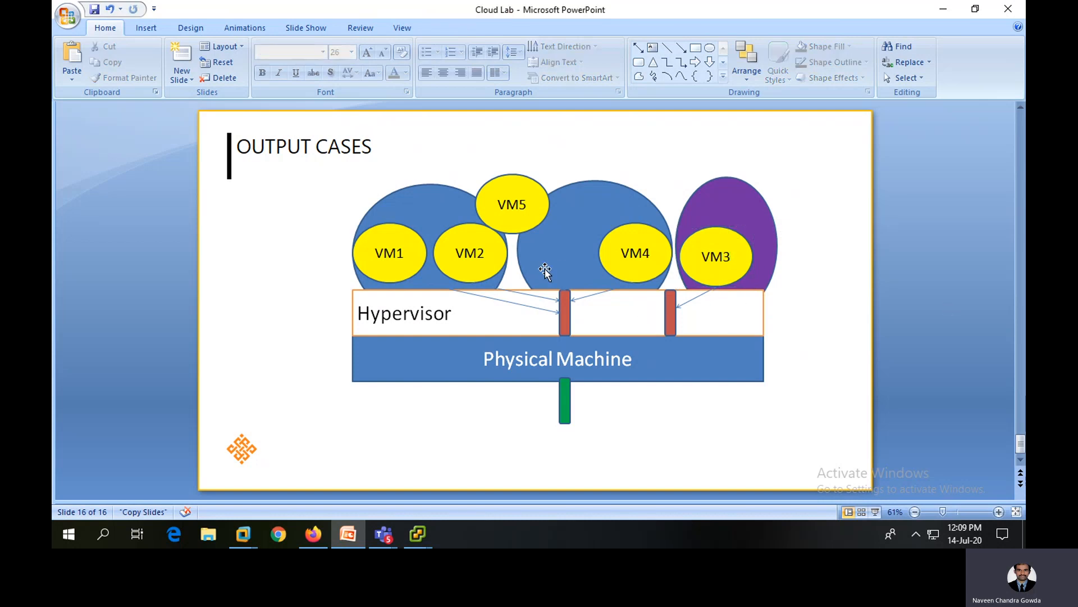
- Nudge the VM2 ellipse slightly left and VM4 slightly up and left, and select the purple ellipse behind VM3
{"action": "left_click", "coordinate": [490, 274]}
{"action": "left_click_drag", "start_coordinate": [490, 274], "coordinate": [483, 274]}
{"action": "left_click_drag", "start_coordinate": [625, 278], "coordinate": [600, 272]}
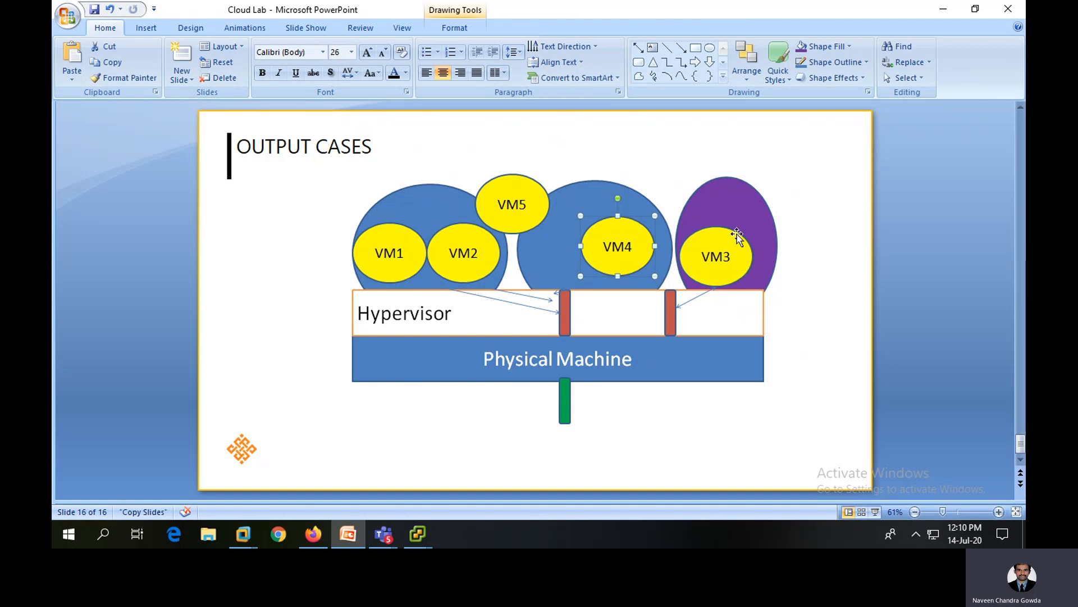
{"action": "left_click", "coordinate": [774, 244]}
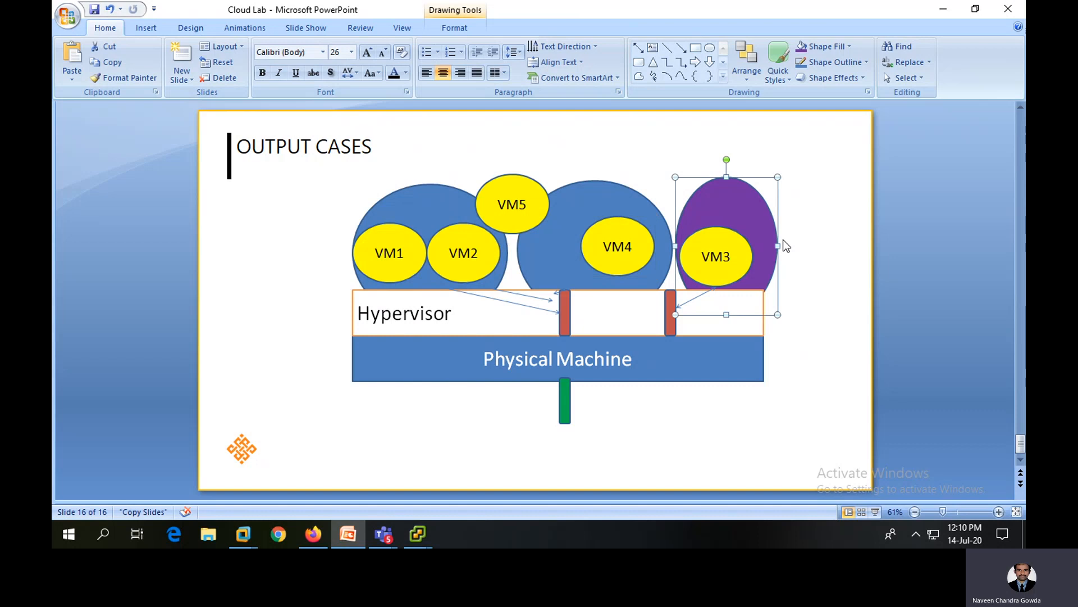
{"action": "left_click", "coordinate": [792, 244]}
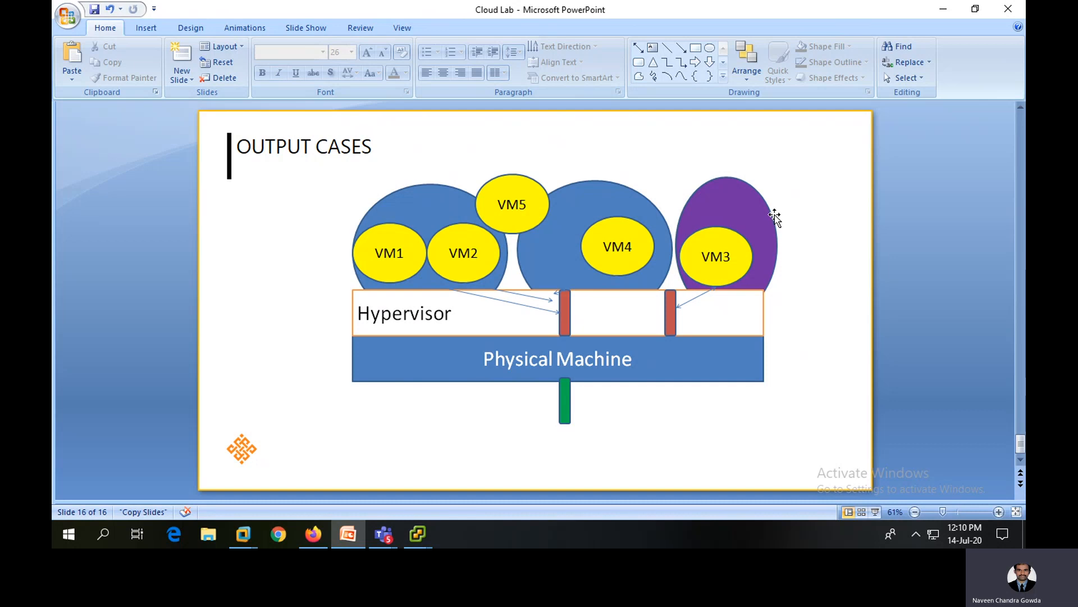
{"action": "left_click", "coordinate": [772, 218]}
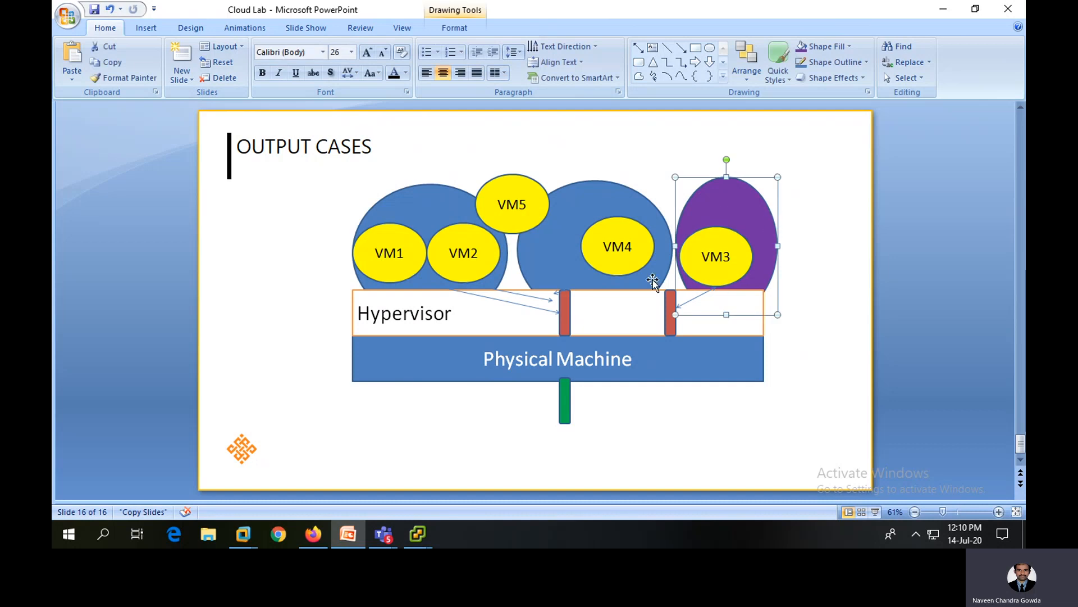
- Switch to the vSphere Client, power off Winxp3, and show its summary
{"action": "mouse_move", "coordinate": [426, 533]}
{"action": "left_click", "coordinate": [320, 484]}
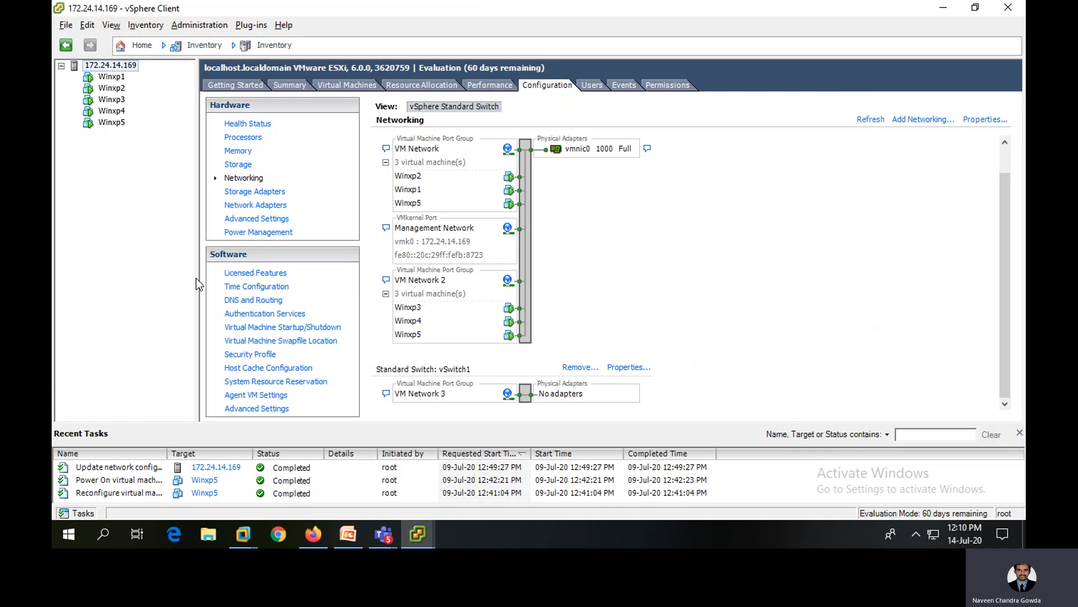
{"action": "right_click", "coordinate": [115, 101]}
{"action": "mouse_move", "coordinate": [153, 116]}
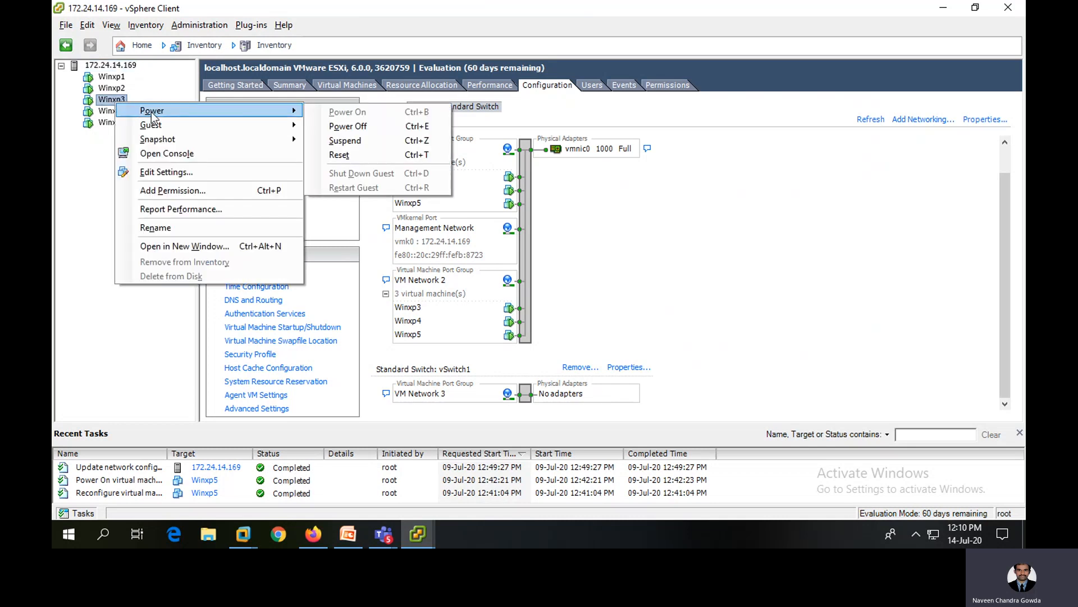
{"action": "left_click", "coordinate": [371, 126]}
{"action": "left_click", "coordinate": [590, 316]}
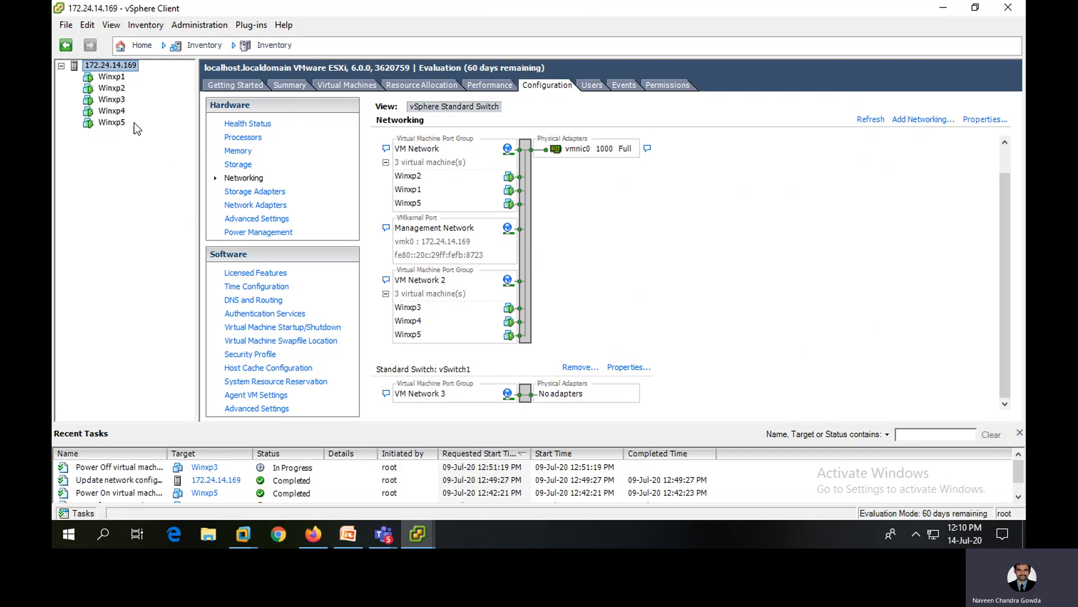
{"action": "left_click", "coordinate": [111, 98]}
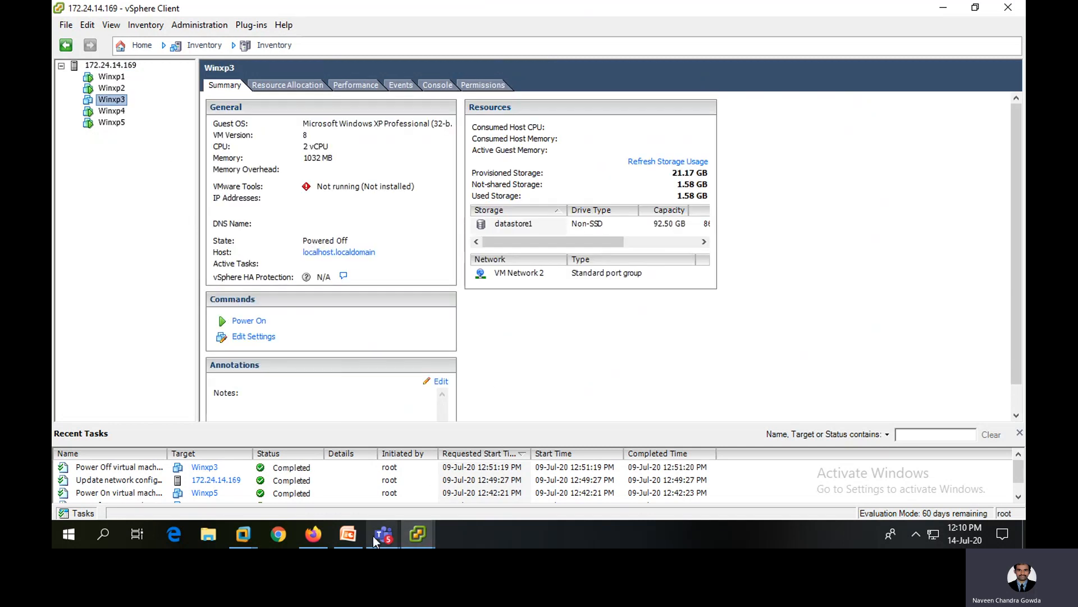
- Check the slide, assign Winxp3's Network adapter 1 to VM Network 3, and review vSwitch1 in the host's networking diagram
{"action": "left_click", "coordinate": [355, 534]}
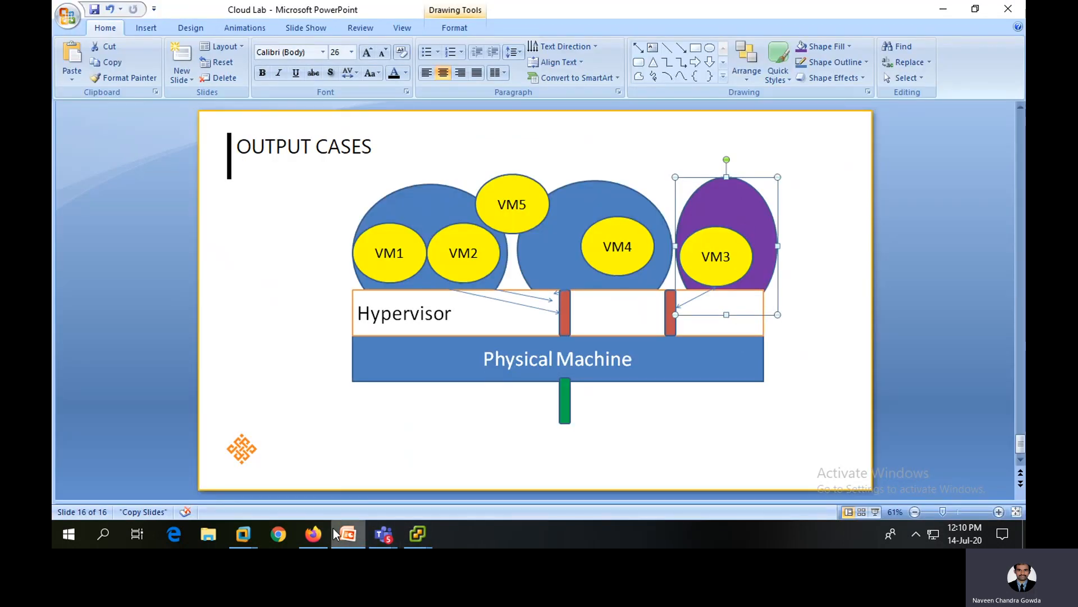
{"action": "left_click", "coordinate": [332, 490]}
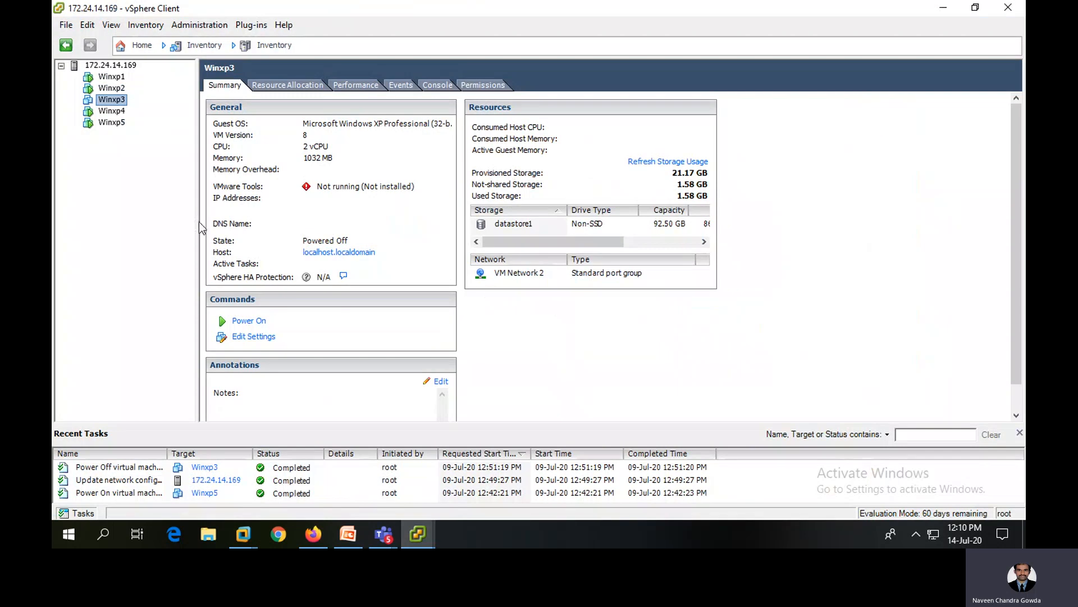
{"action": "right_click", "coordinate": [110, 101]}
{"action": "left_click", "coordinate": [155, 166]}
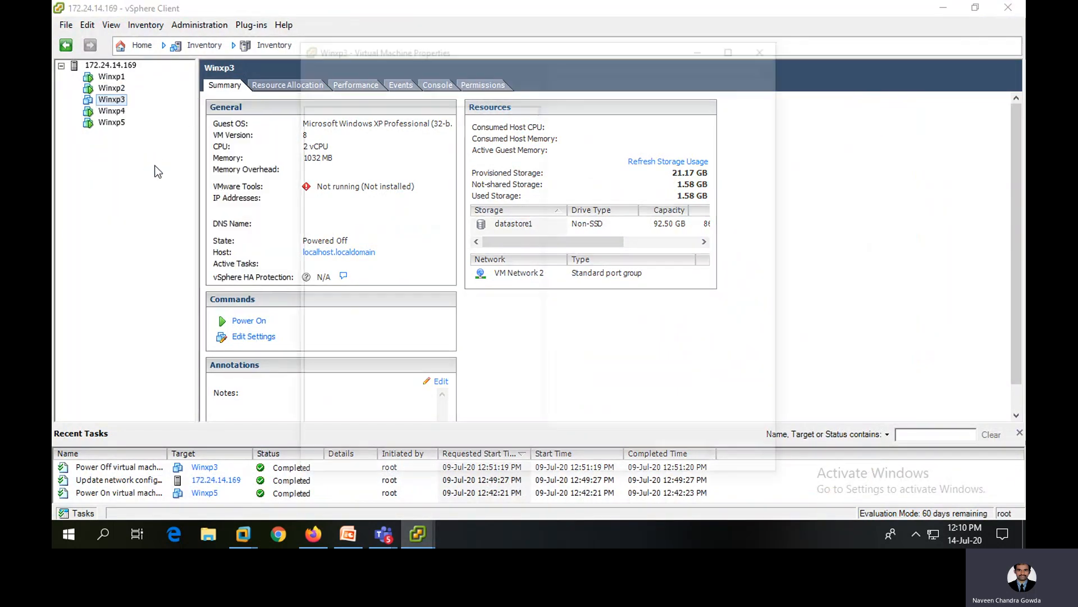
{"action": "left_click", "coordinate": [380, 214]}
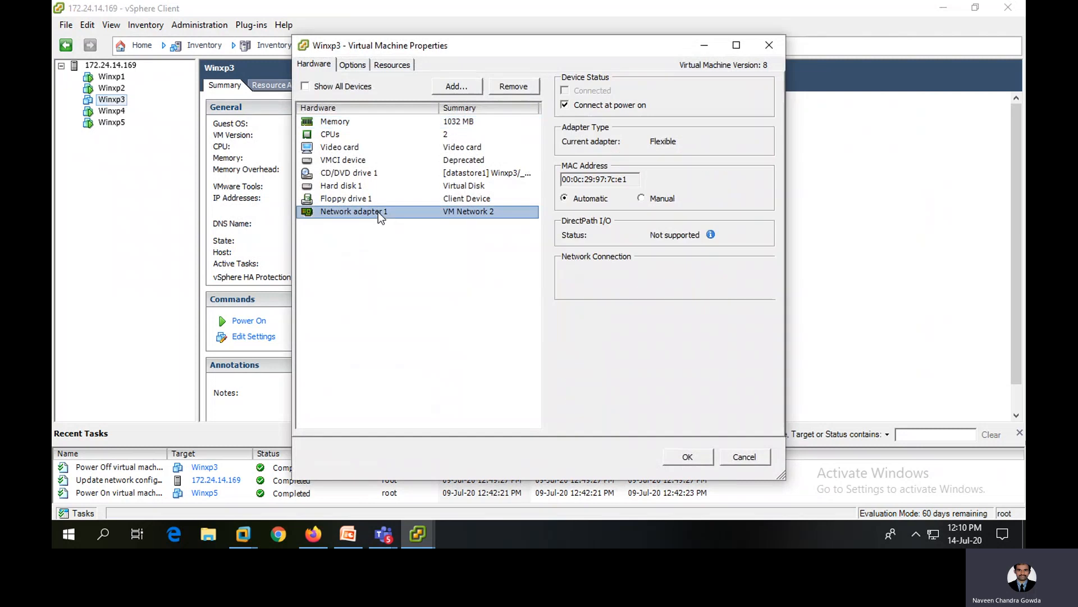
{"action": "left_click", "coordinate": [634, 284]}
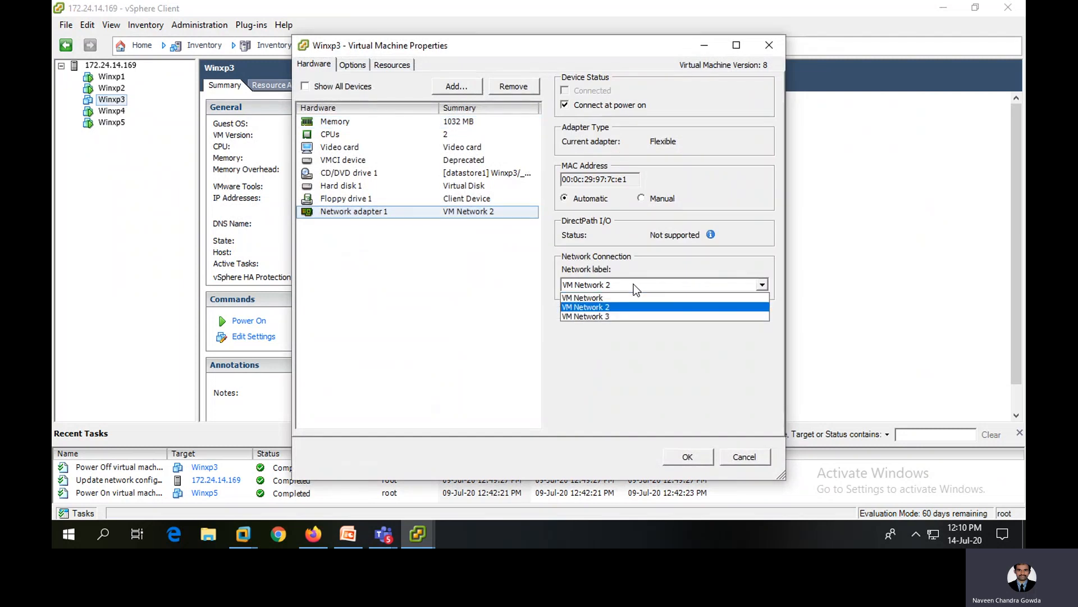
{"action": "left_click", "coordinate": [623, 316]}
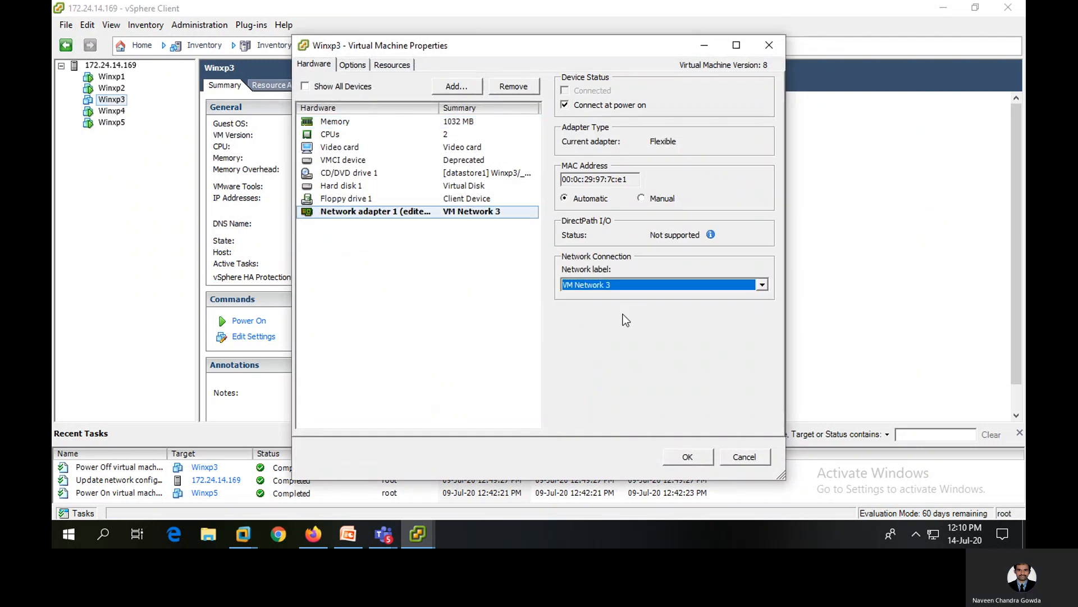
{"action": "left_click", "coordinate": [688, 456]}
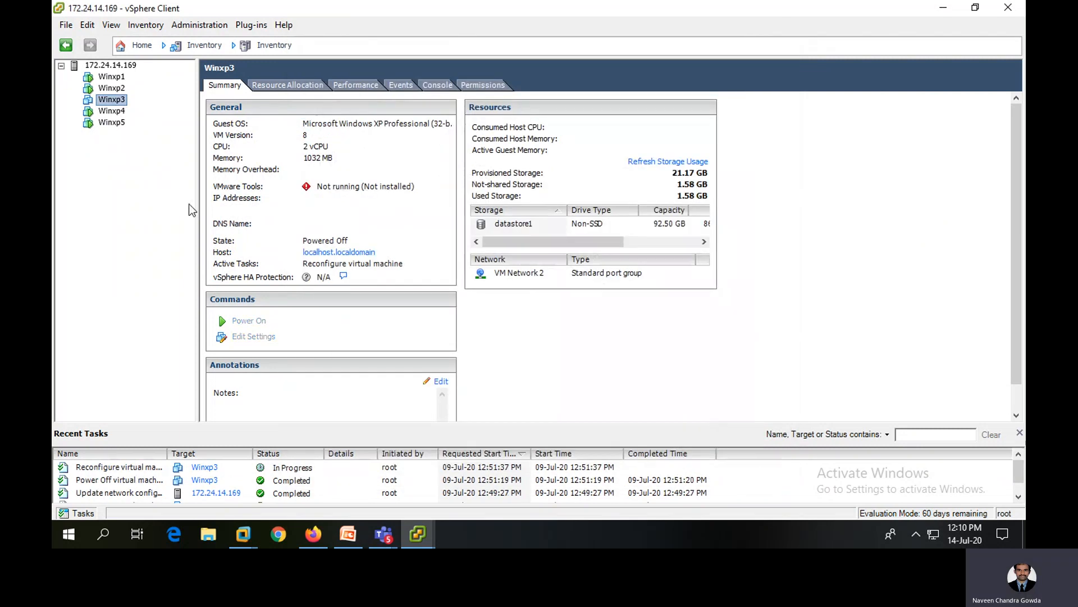
{"action": "left_click", "coordinate": [132, 65]}
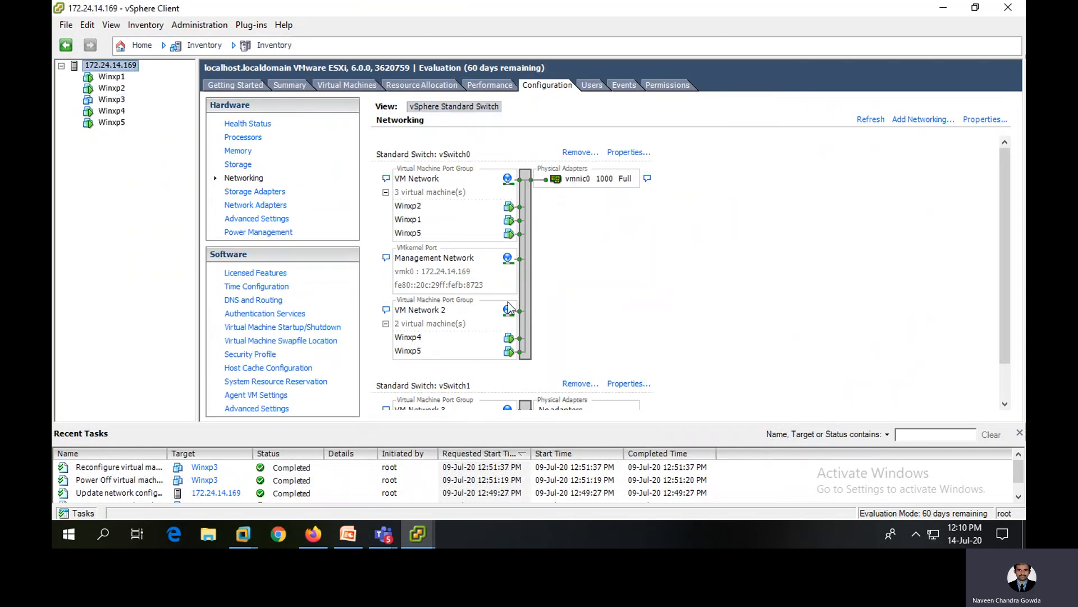
{"action": "scroll", "coordinate": [508, 302], "scroll_direction": "down", "scroll_amount": 2}
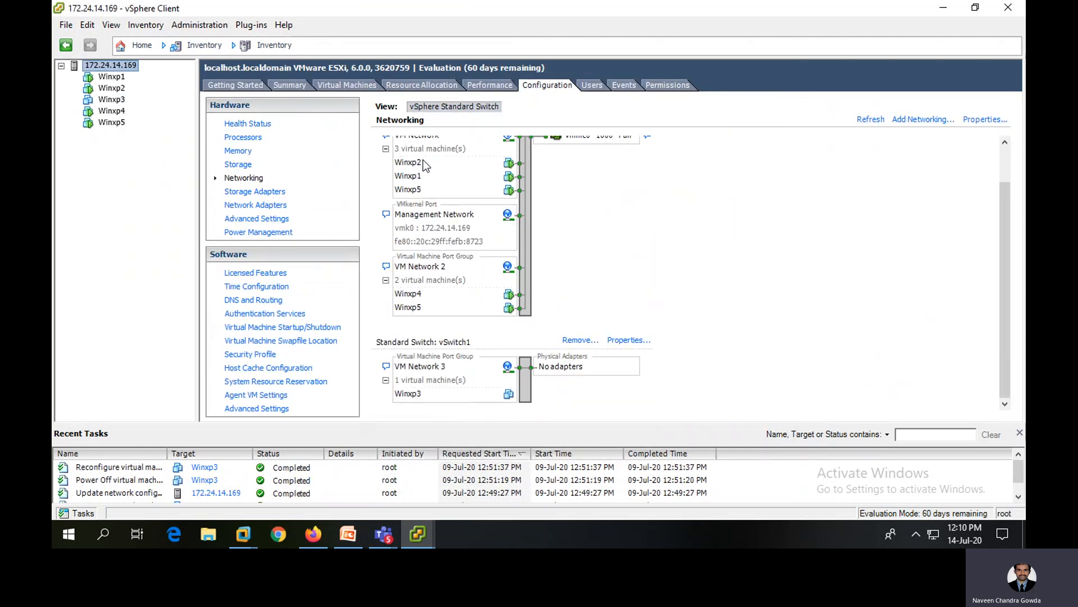
- Power on Winxp3 and check its connection to vSwitch1 in the host's networking diagram
{"action": "scroll", "coordinate": [423, 160], "scroll_direction": "up", "scroll_amount": 2}
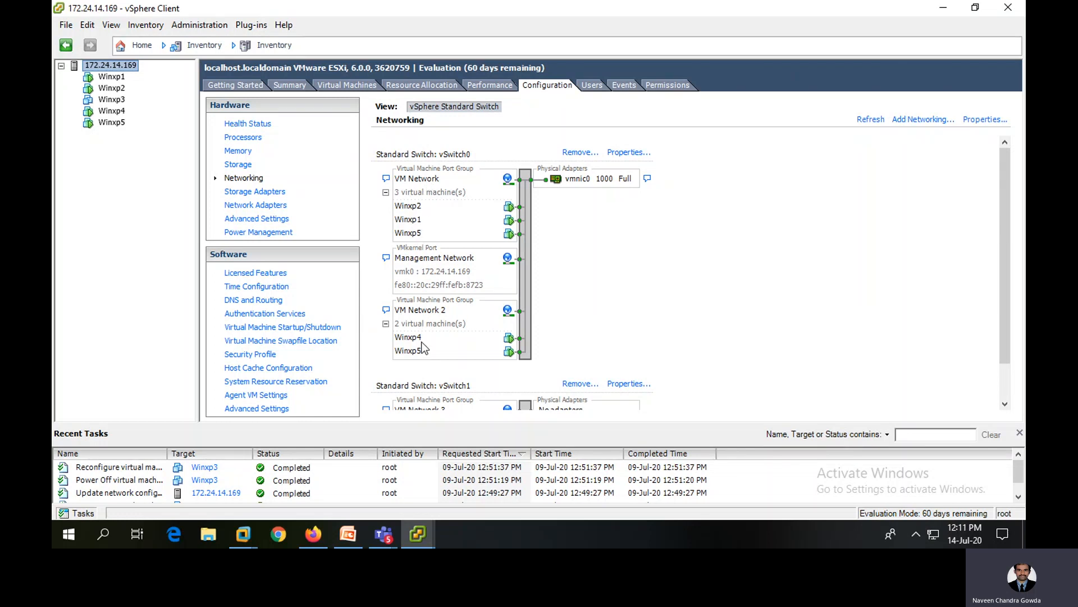
{"action": "scroll", "coordinate": [441, 312], "scroll_direction": "down", "scroll_amount": 3}
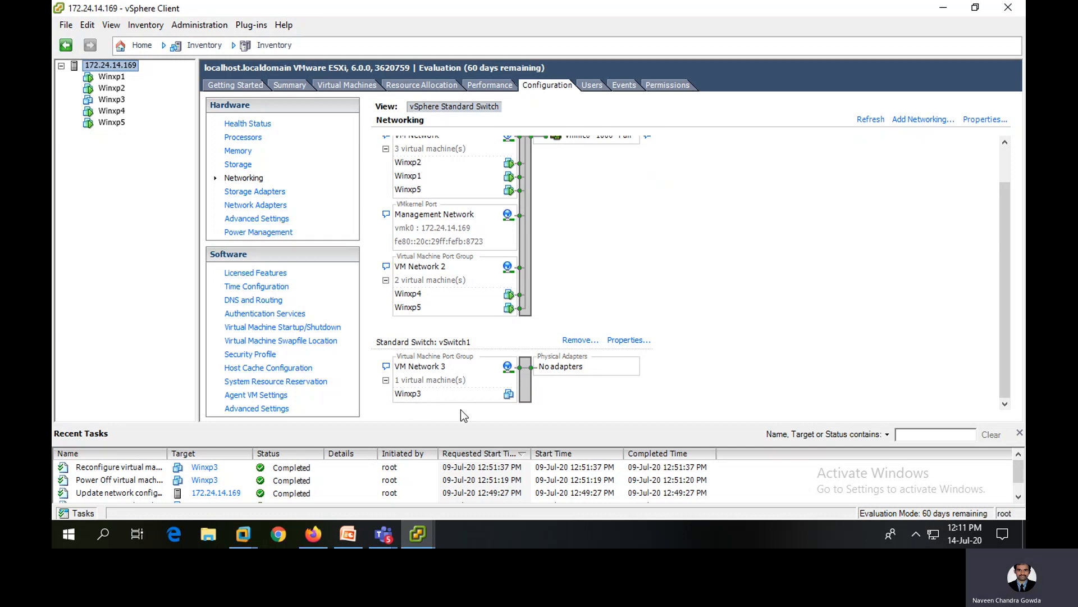
{"action": "left_click", "coordinate": [116, 99]}
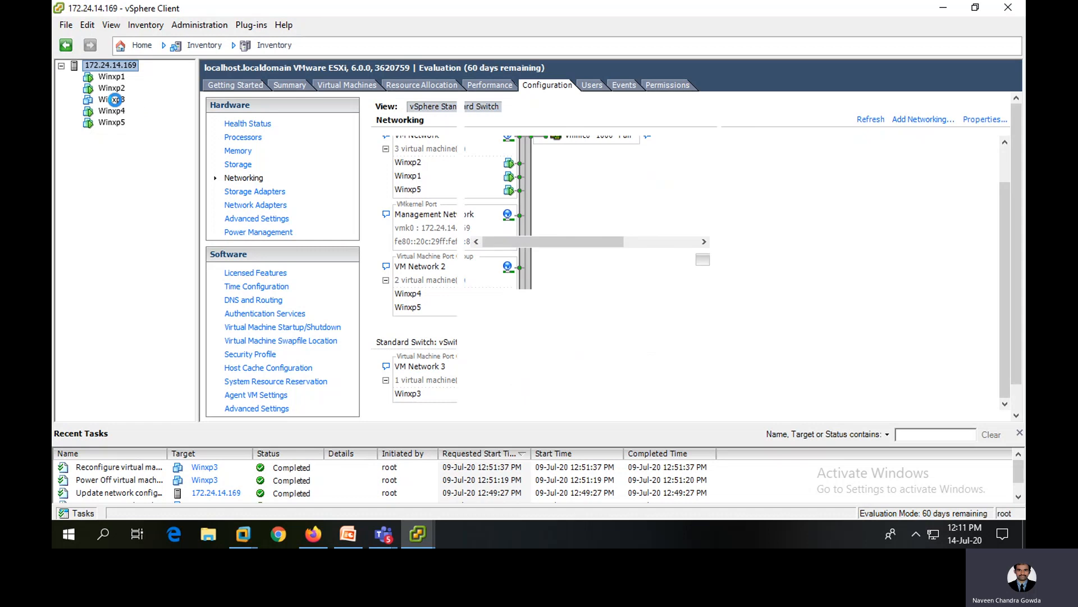
{"action": "right_click", "coordinate": [115, 100]}
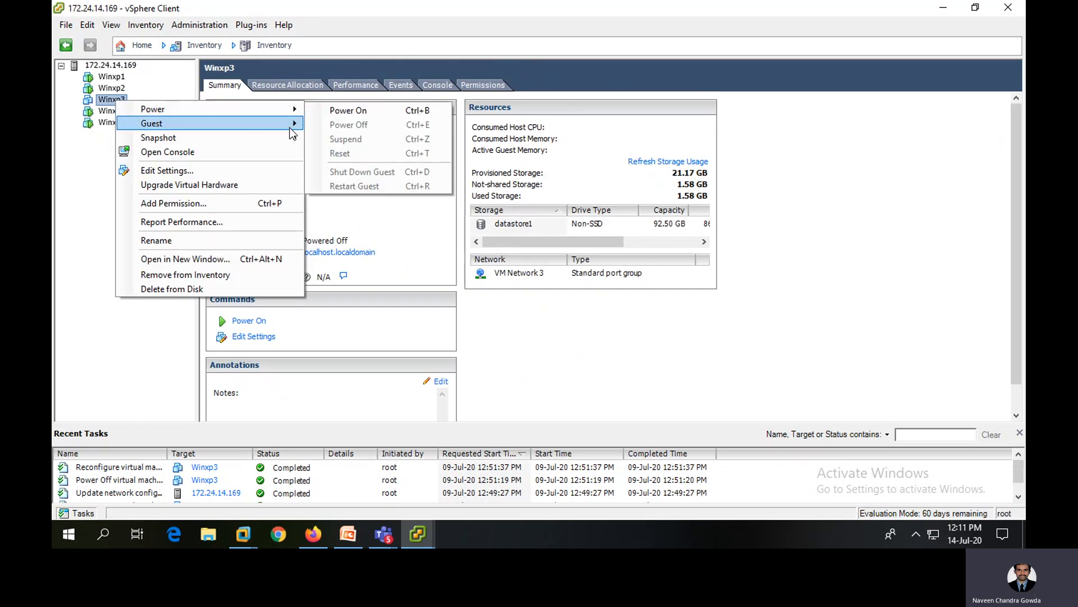
{"action": "left_click", "coordinate": [343, 111]}
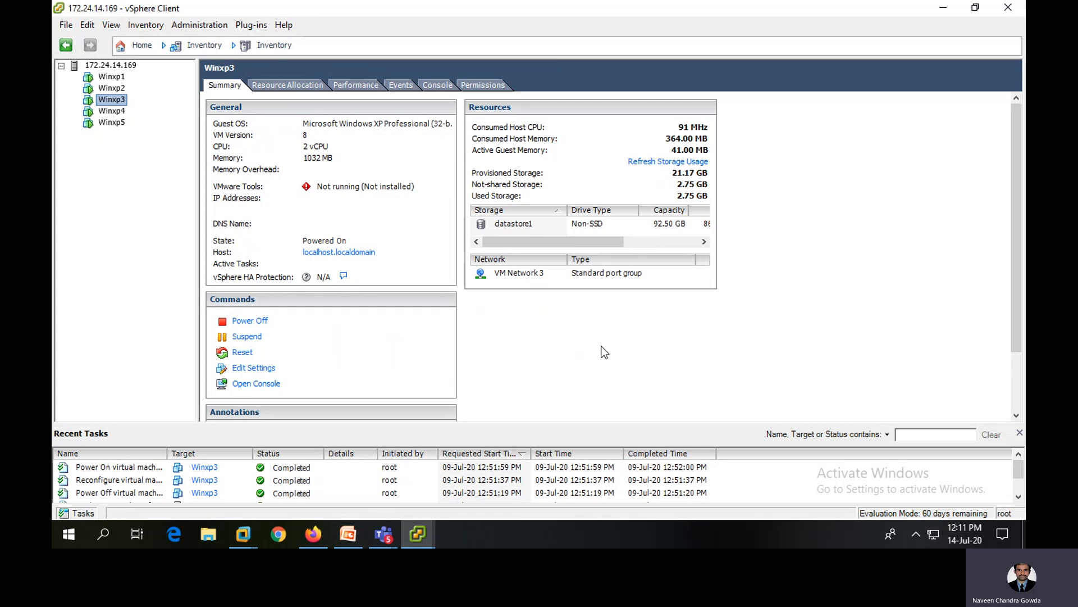
{"action": "left_click", "coordinate": [111, 66]}
{"action": "scroll", "coordinate": [586, 351], "scroll_direction": "down", "scroll_amount": 1}
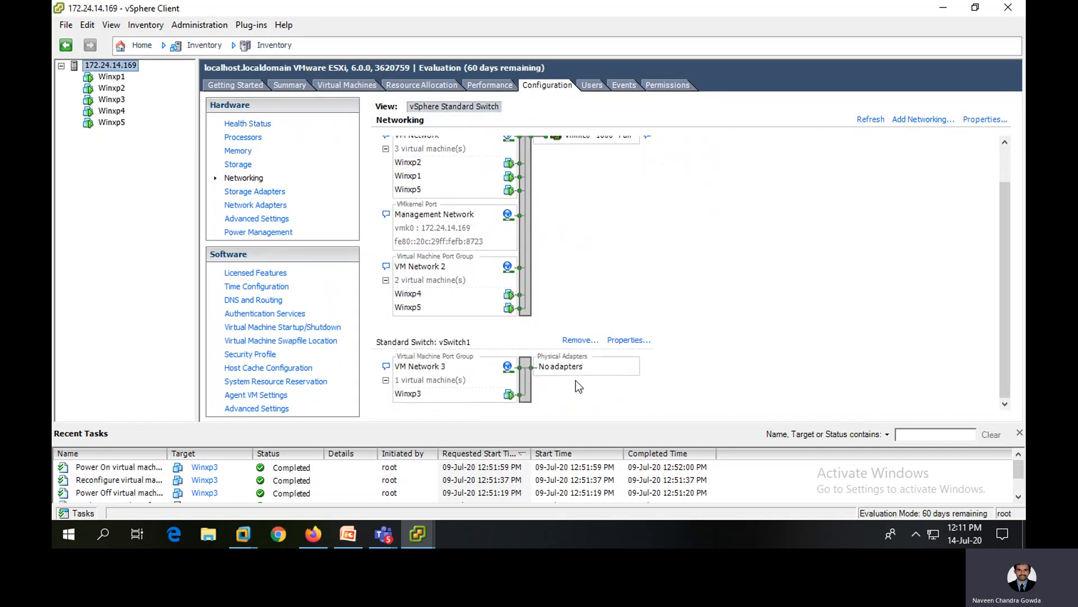
- Open the Winxp3 console in its own window, then reposition and enlarge it to show the guest desktop and taskbar
{"action": "left_click", "coordinate": [117, 101]}
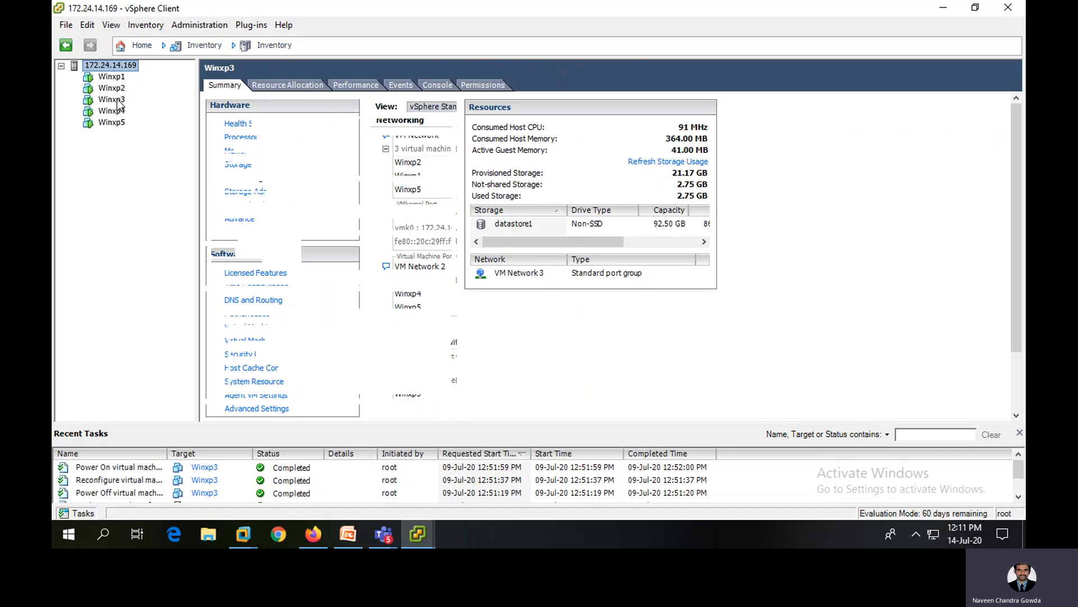
{"action": "right_click", "coordinate": [117, 101]}
{"action": "left_click", "coordinate": [163, 147]}
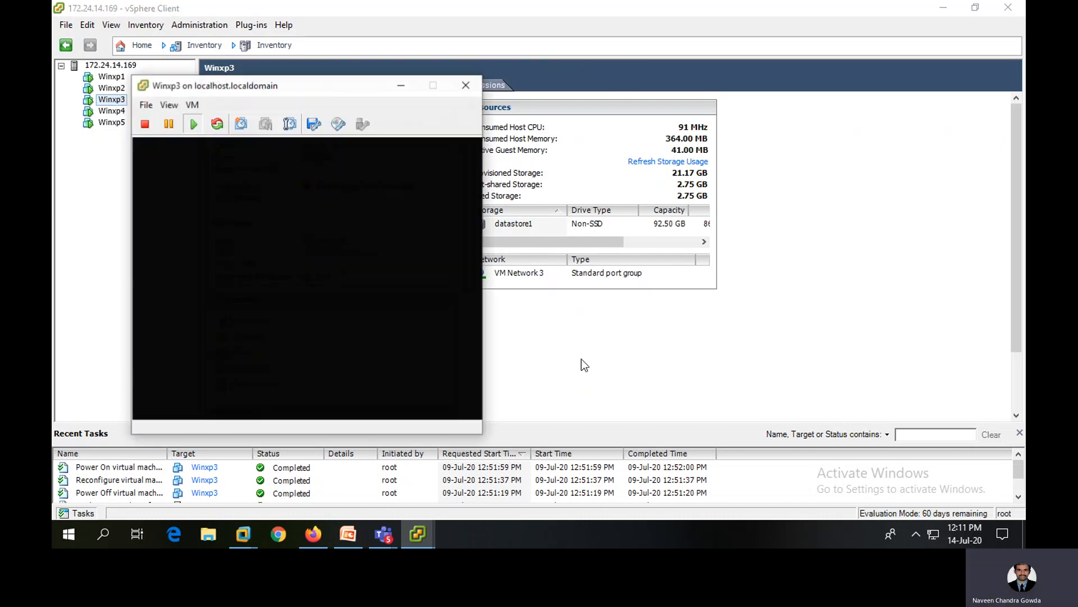
{"action": "left_click_drag", "start_coordinate": [346, 85], "coordinate": [653, 82]}
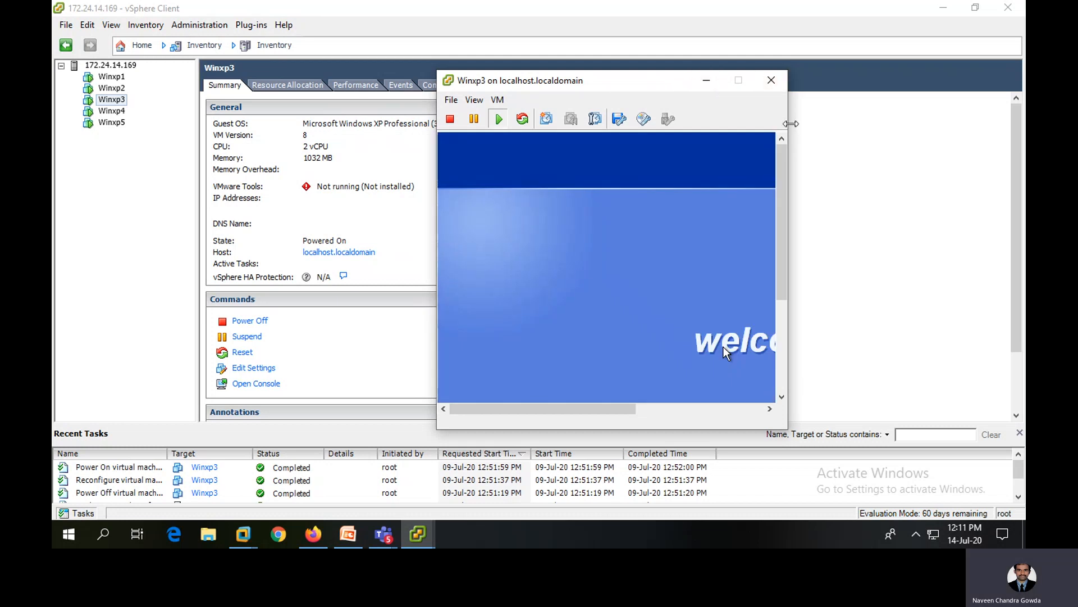
{"action": "left_click_drag", "start_coordinate": [789, 123], "coordinate": [878, 125]}
{"action": "left_click_drag", "start_coordinate": [645, 78], "coordinate": [646, 18]}
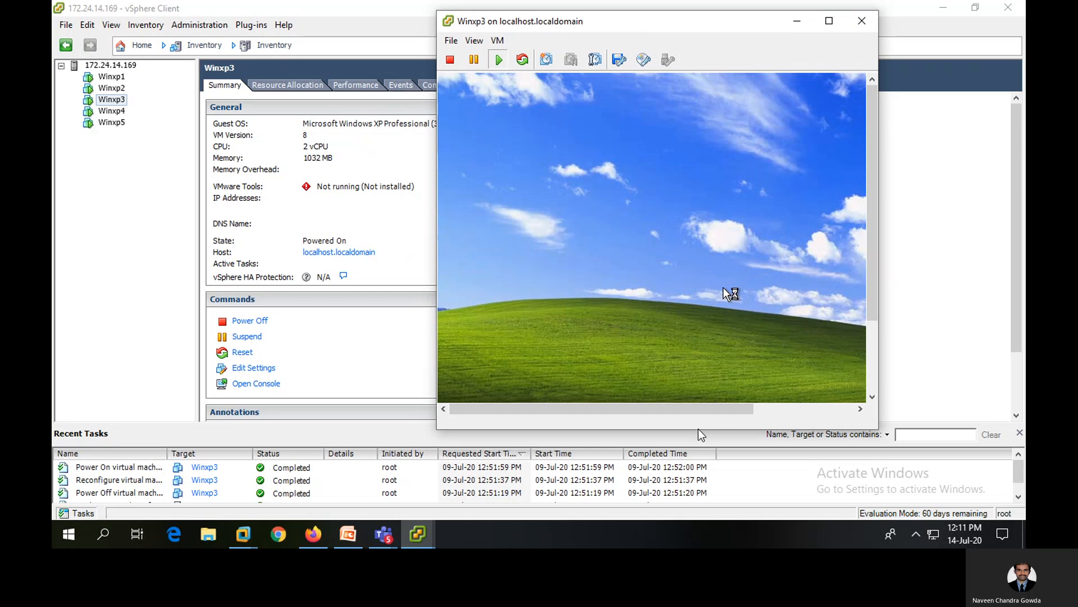
{"action": "left_click_drag", "start_coordinate": [702, 436], "coordinate": [712, 521]}
{"action": "left_click", "coordinate": [679, 378]}
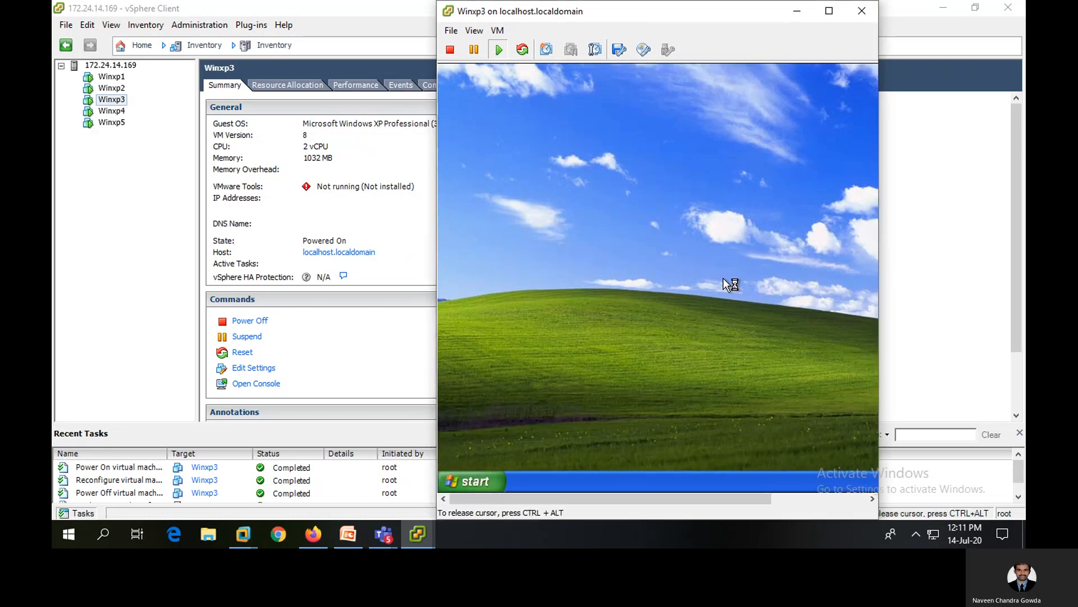
- Open Command Prompt inside Winxp3 and run ipconfig
{"action": "left_click", "coordinate": [470, 480]}
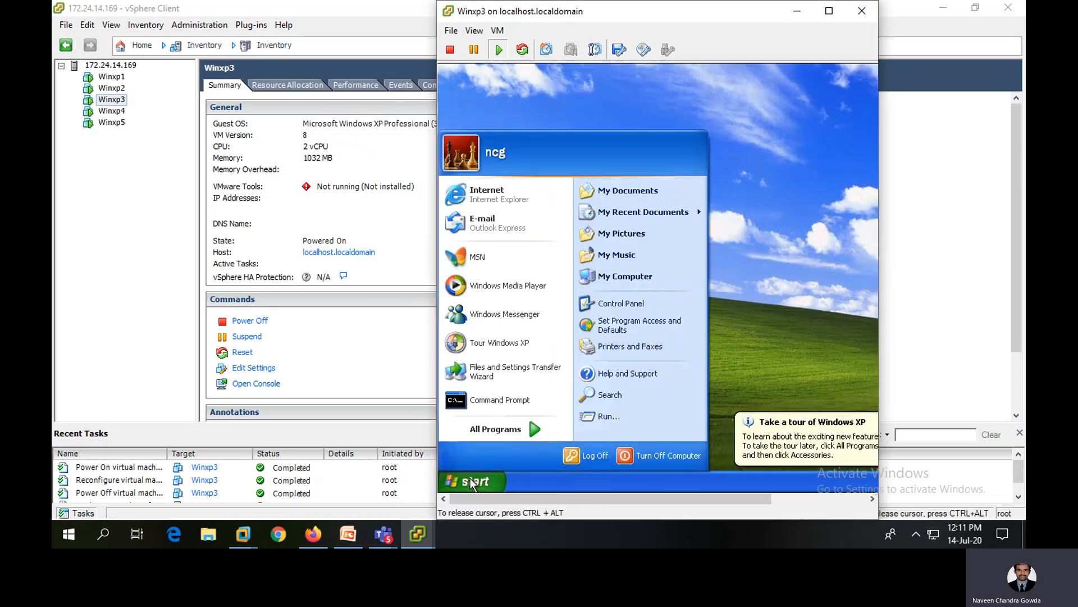
{"action": "left_click", "coordinate": [490, 403]}
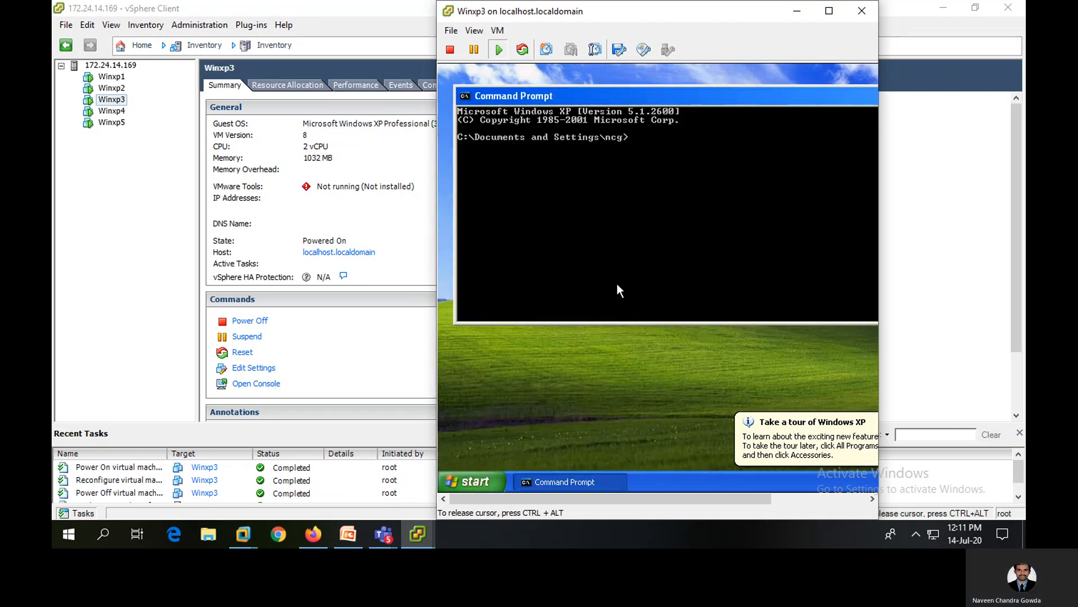
{"action": "type", "text": "ipcobnf"}
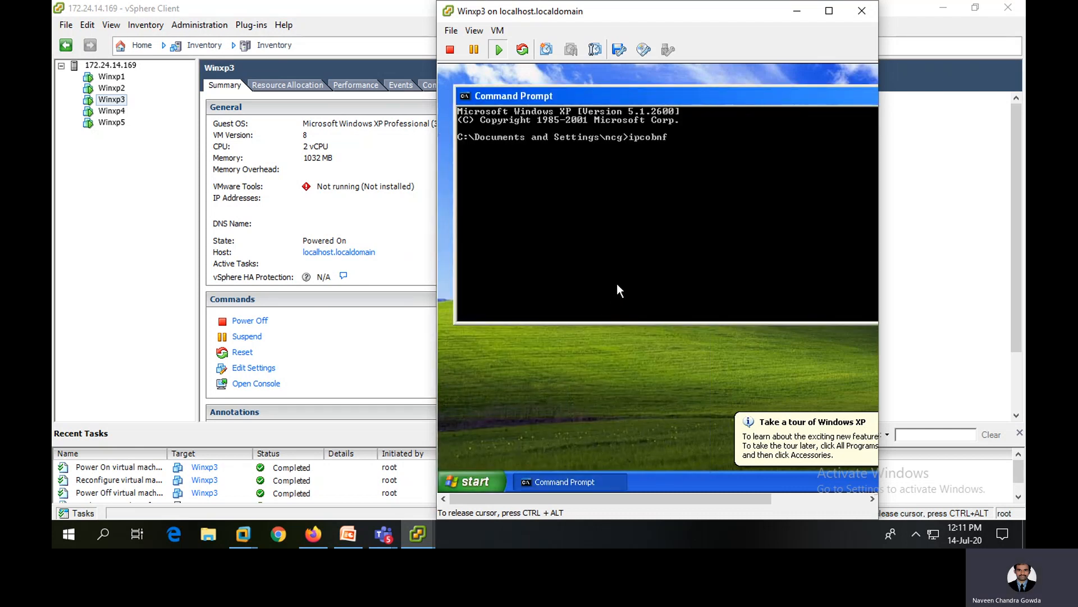
{"action": "key", "text": "BackSpace"}
{"action": "key", "text": "BackSpace"}
{"action": "key", "text": "BackSpace"}
{"action": "key", "text": "BackSpace"}
{"action": "type", "text": "onfig"}
{"action": "key", "text": "Return"}
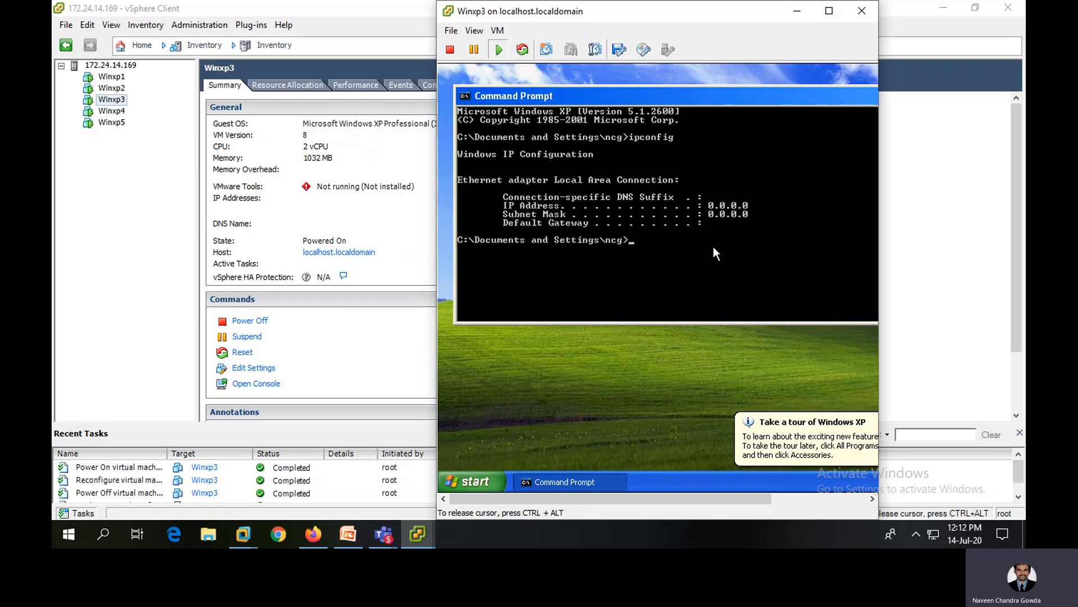
- Bring up the Winxp1 console beside Winxp3's and shift its Command Prompt so the full IP configuration values can be read
{"action": "key", "text": "ctrl+alt"}
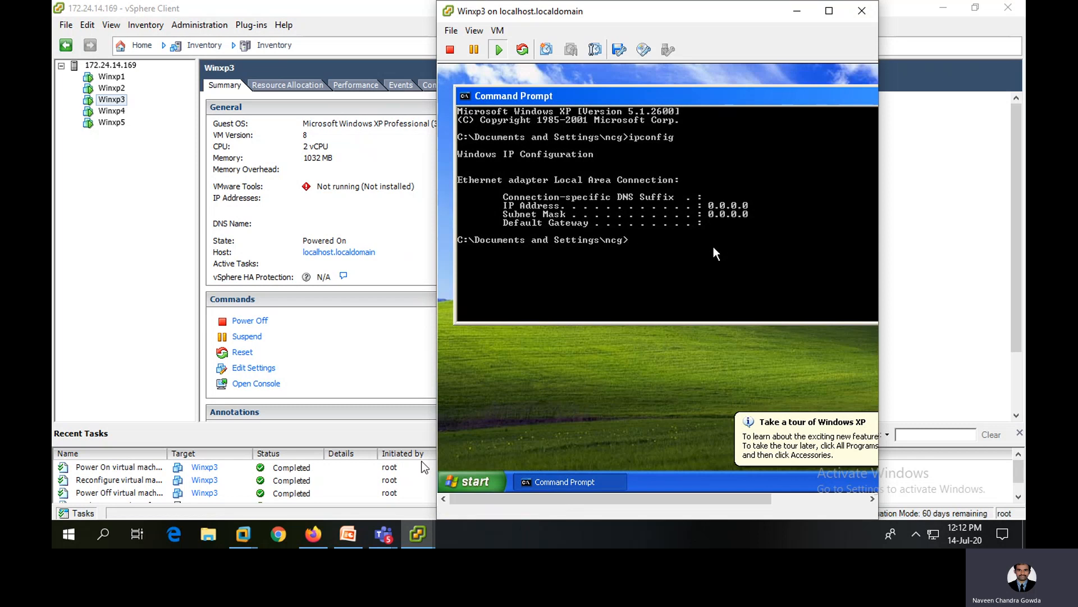
{"action": "left_click", "coordinate": [418, 533]}
{"action": "left_click", "coordinate": [391, 492]}
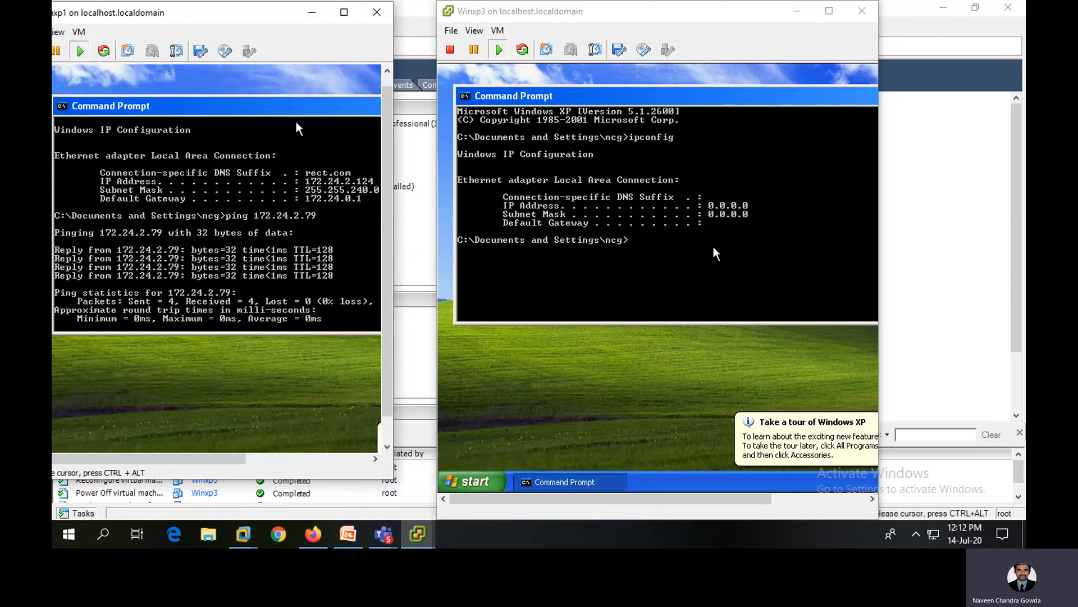
{"action": "key", "text": "ctrl+alt"}
{"action": "left_click_drag", "start_coordinate": [195, 18], "coordinate": [240, 20]}
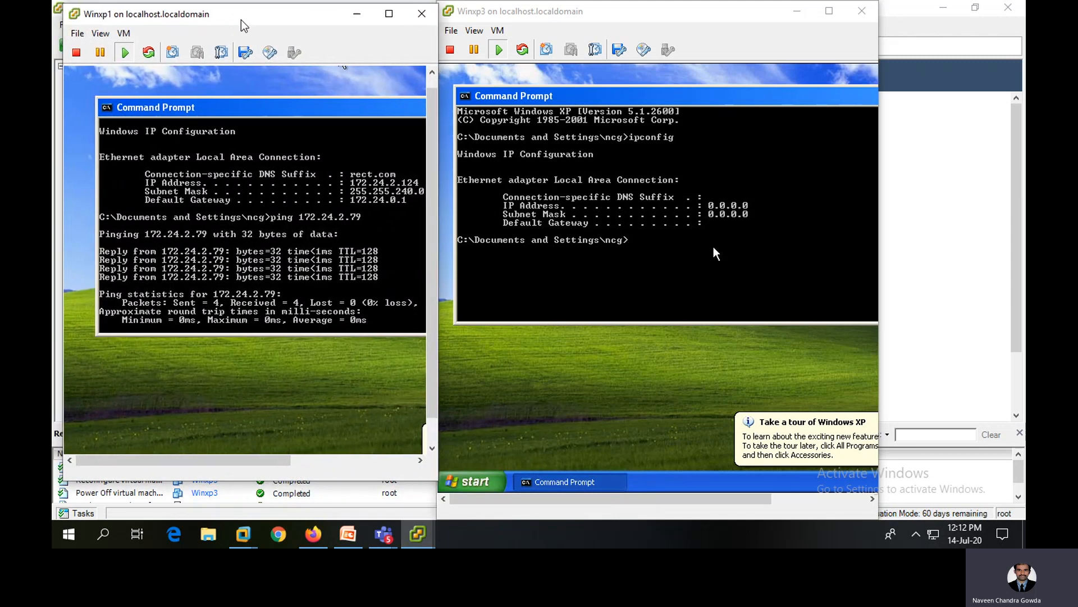
{"action": "left_click", "coordinate": [248, 114]}
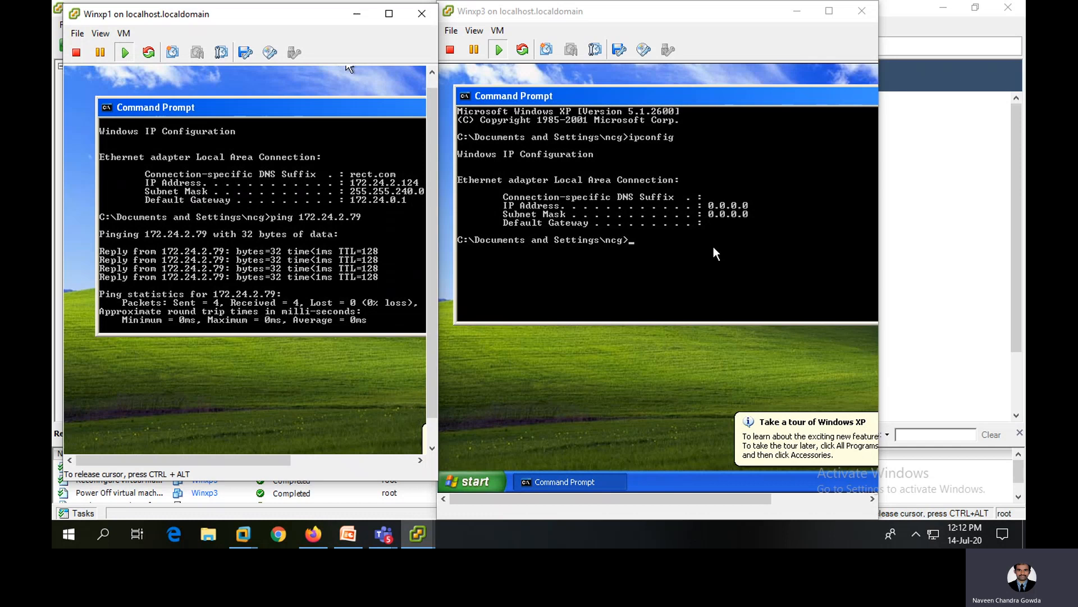
{"action": "left_click_drag", "start_coordinate": [345, 114], "coordinate": [297, 111]}
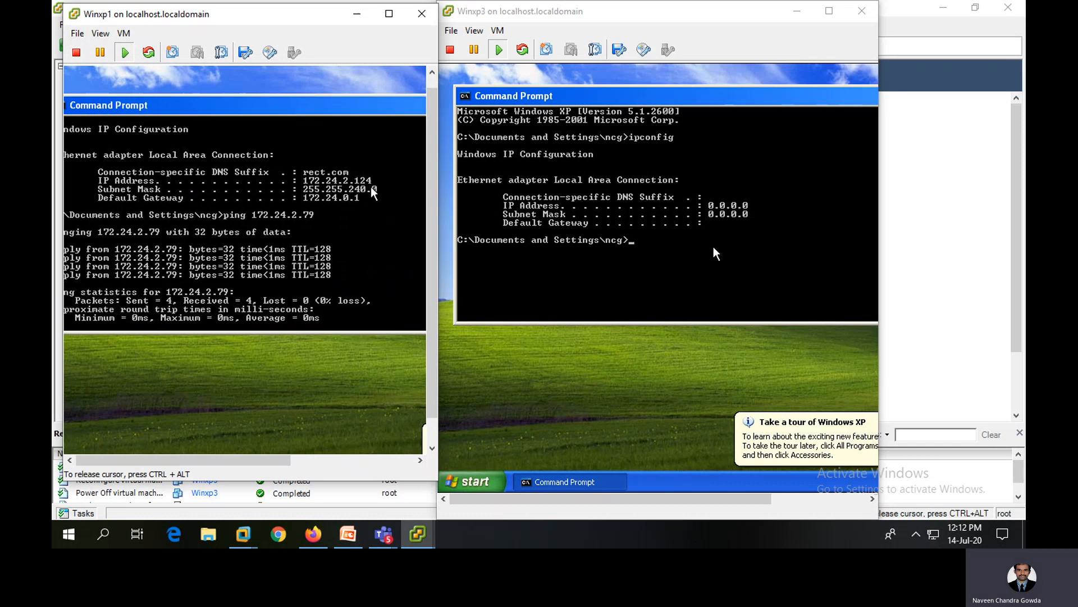
- Return to the Winxp3 console and ping Winxp1 at 172.24.2.124
{"action": "key", "text": "ctrl+alt"}
{"action": "left_click", "coordinate": [536, 14]}
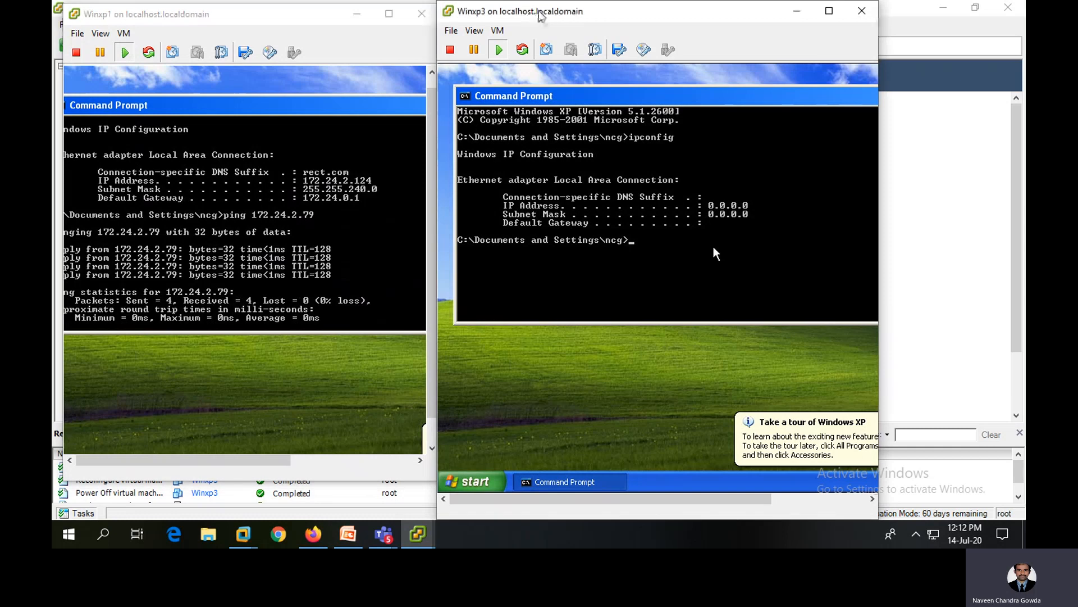
{"action": "left_click", "coordinate": [681, 306]}
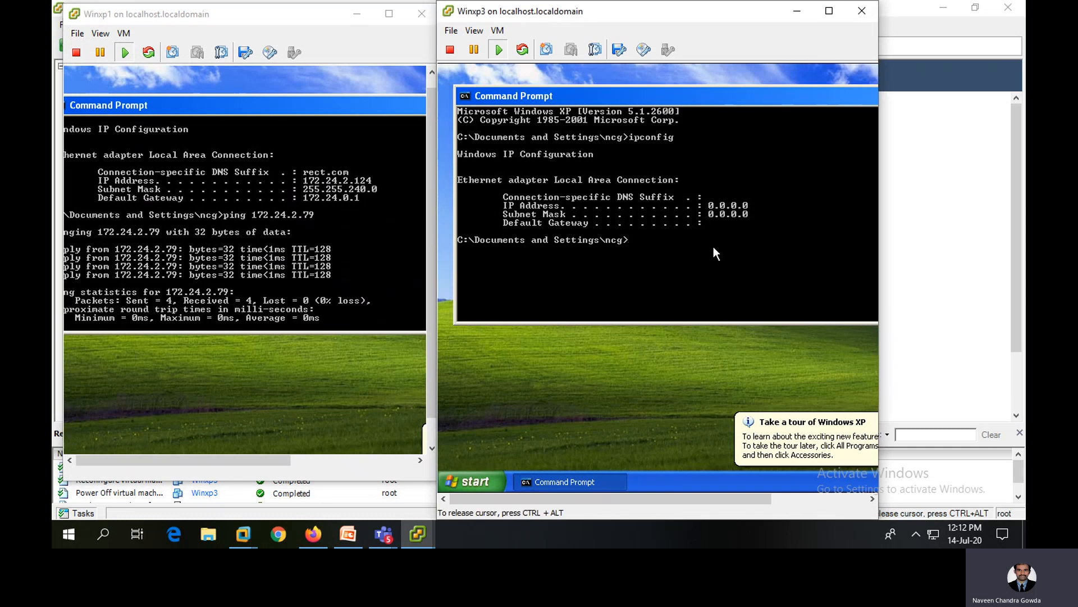
{"action": "type", "text": "ping 172.24.2.124"}
{"action": "key", "text": "Return"}
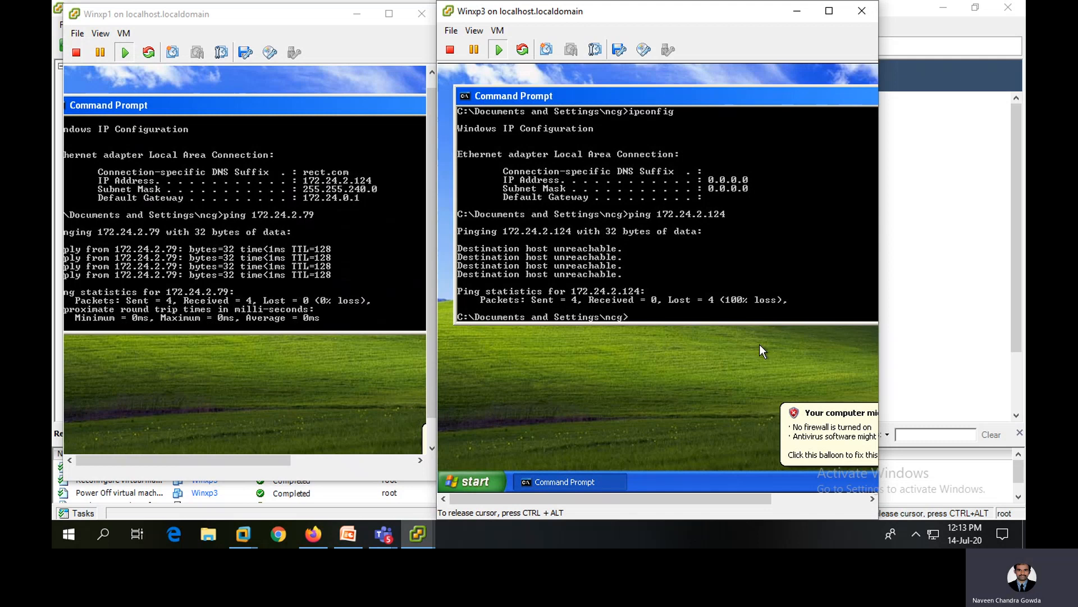
- Switch to PowerPoint, deselect the purple ellipse, and review the OUTPUT CASES slides again from slide 13 onward
{"action": "key", "text": "ctrl+alt"}
{"action": "left_click", "coordinate": [349, 533]}
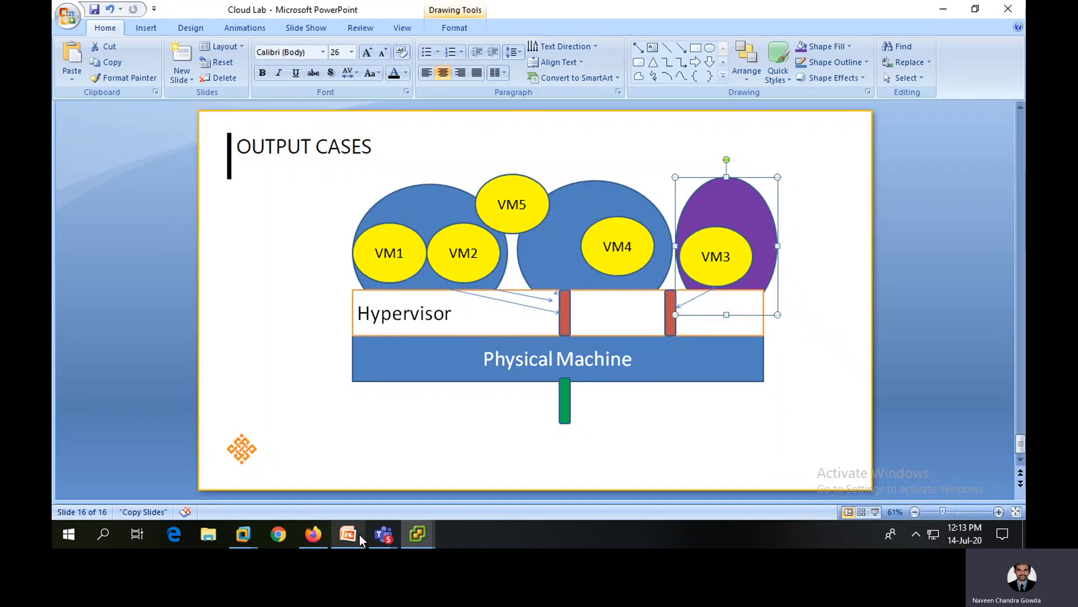
{"action": "left_click", "coordinate": [288, 325]}
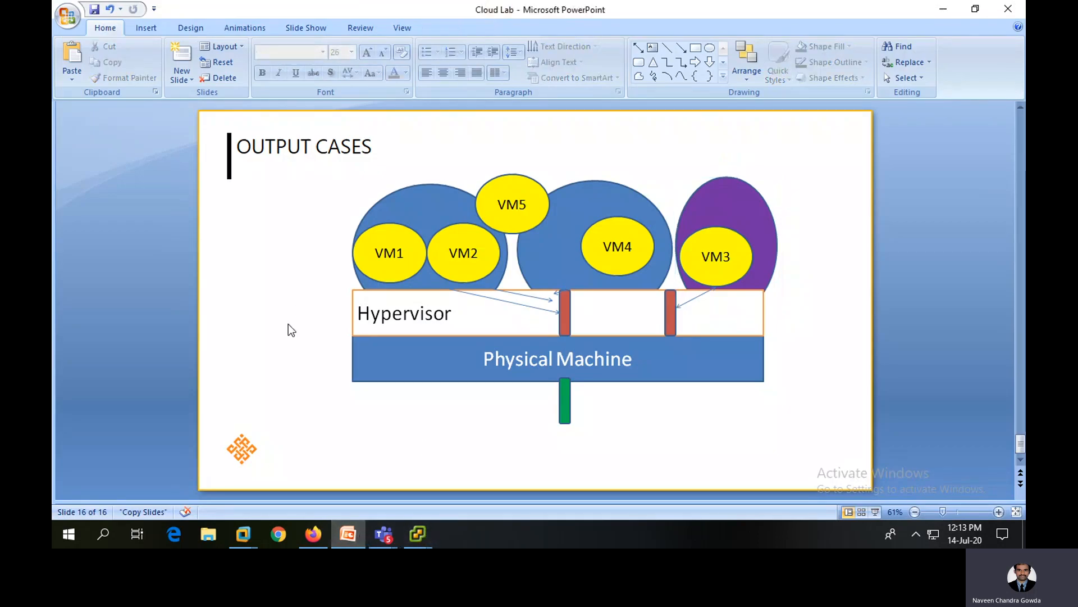
{"action": "scroll", "coordinate": [288, 324], "scroll_direction": "up", "scroll_amount": 2}
{"action": "scroll", "coordinate": [288, 325], "scroll_direction": "up", "scroll_amount": 4}
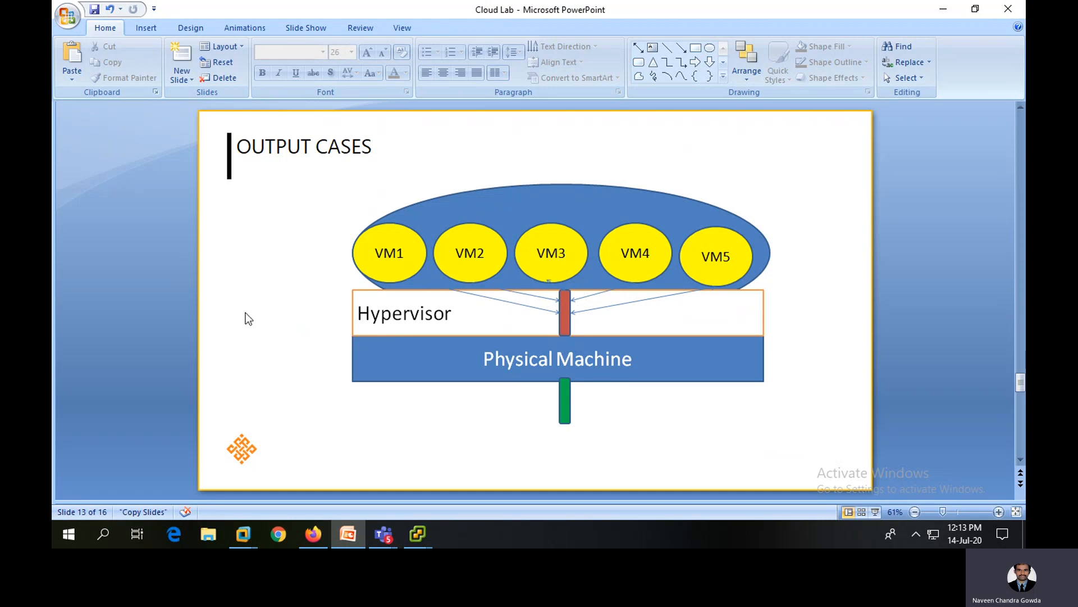
{"action": "scroll", "coordinate": [245, 313], "scroll_direction": "down", "scroll_amount": 2}
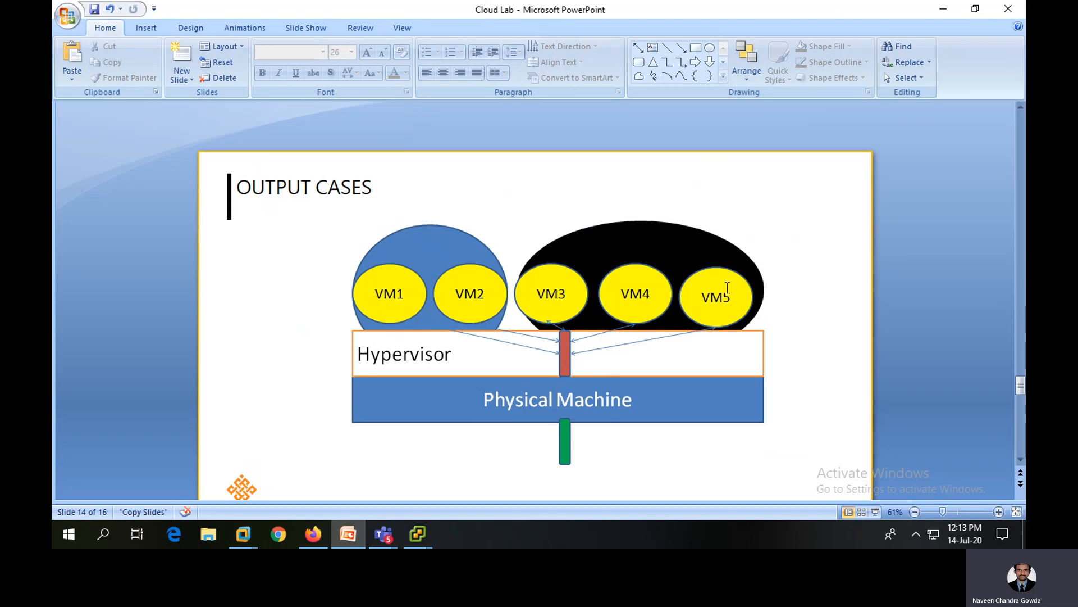
{"action": "scroll", "coordinate": [837, 342], "scroll_direction": "down", "scroll_amount": 2}
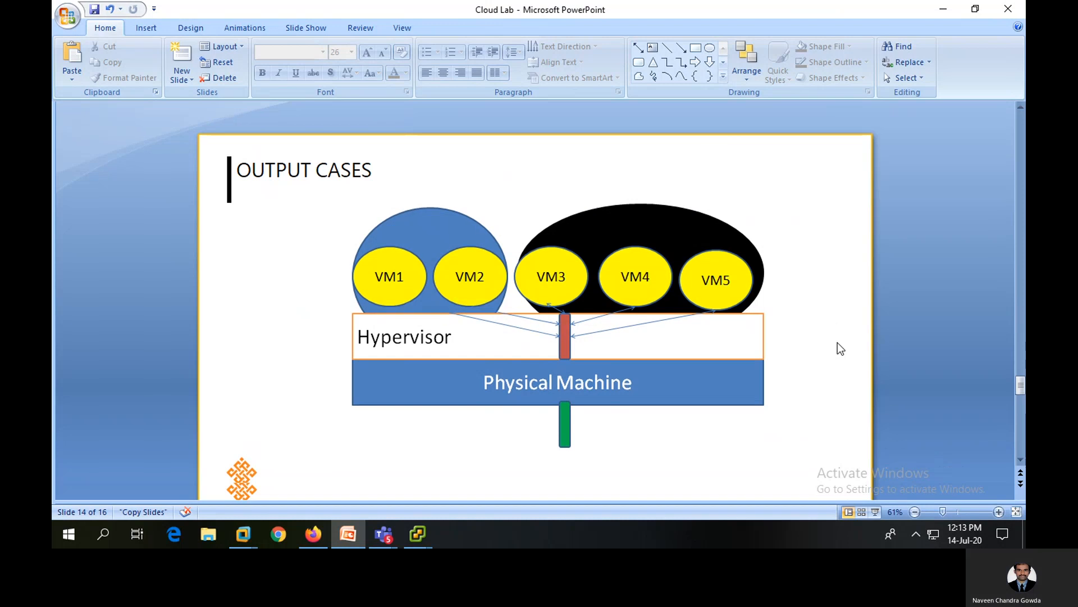
{"action": "scroll", "coordinate": [837, 342], "scroll_direction": "down", "scroll_amount": 2}
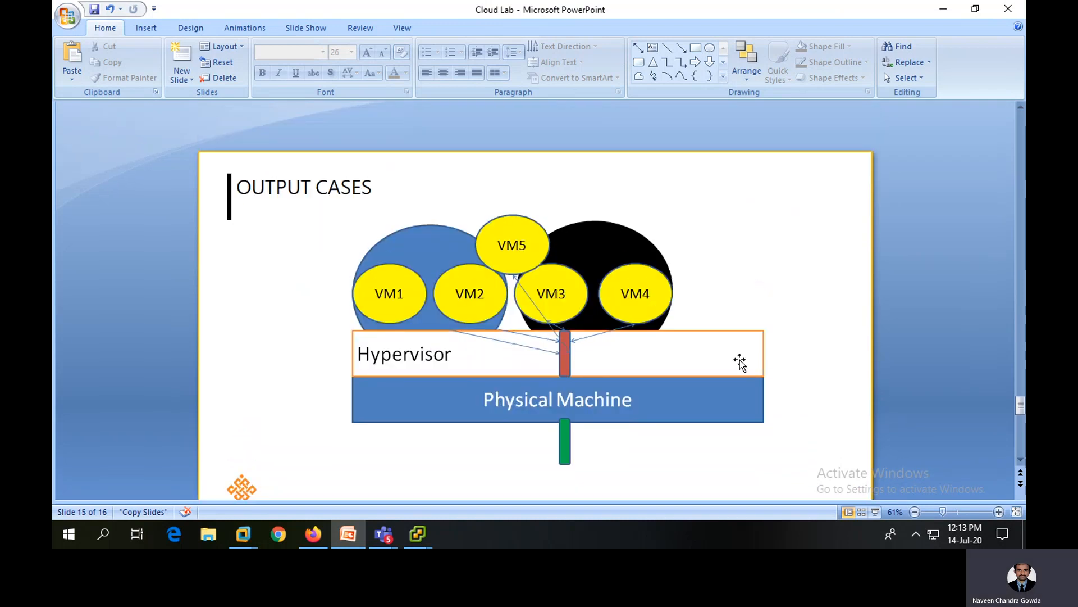